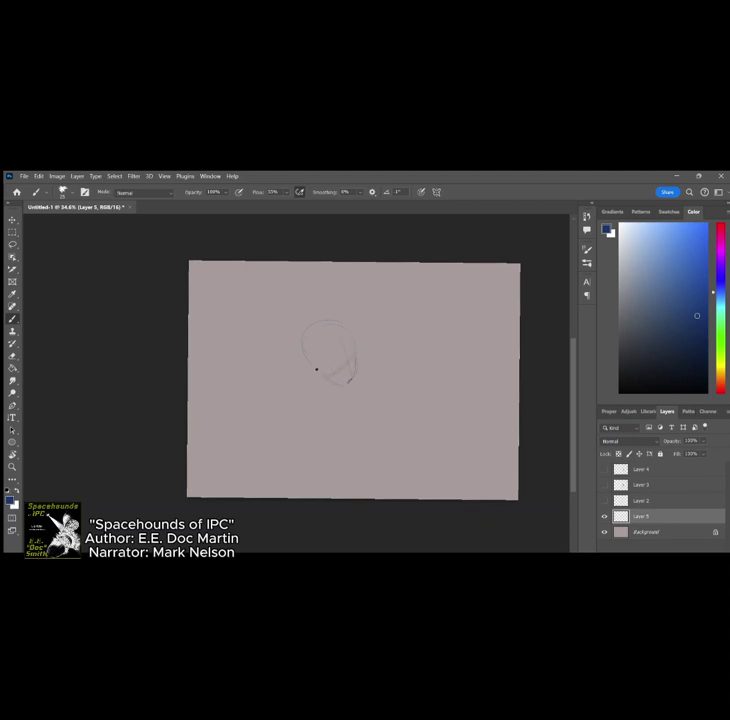
Step: Scale down the rough head sketch toward its upper-left corner
key("ctrl+t")
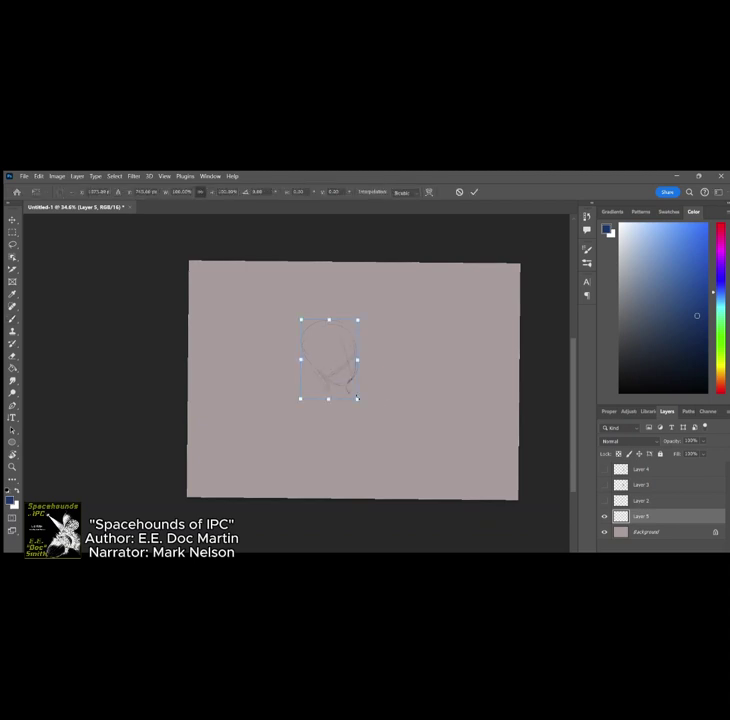
left_click_drag(358, 399, 318, 361)
key("Return")
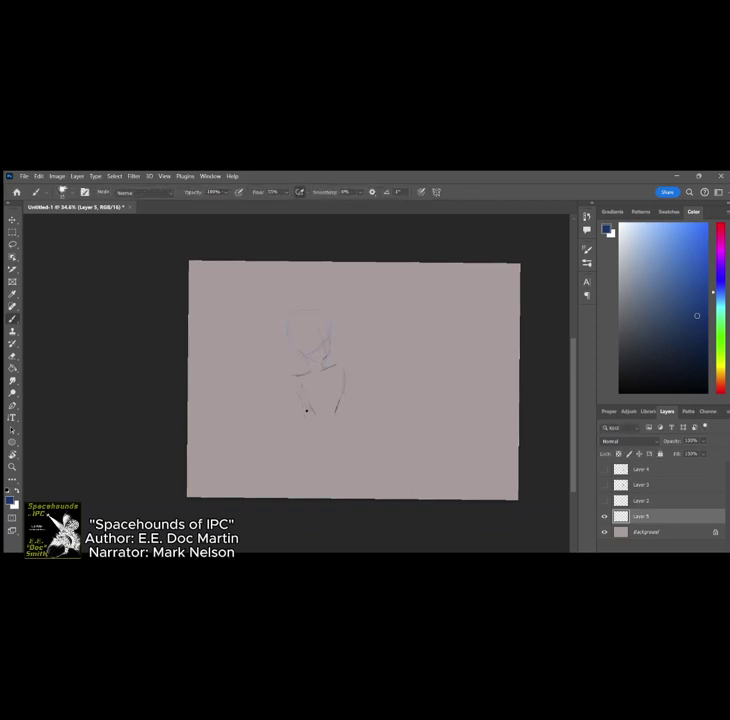
Step: Clear the rough head and torso sketch from the layer to restart the figure
key("Delete")
key("ctrl+alt+shift+n")
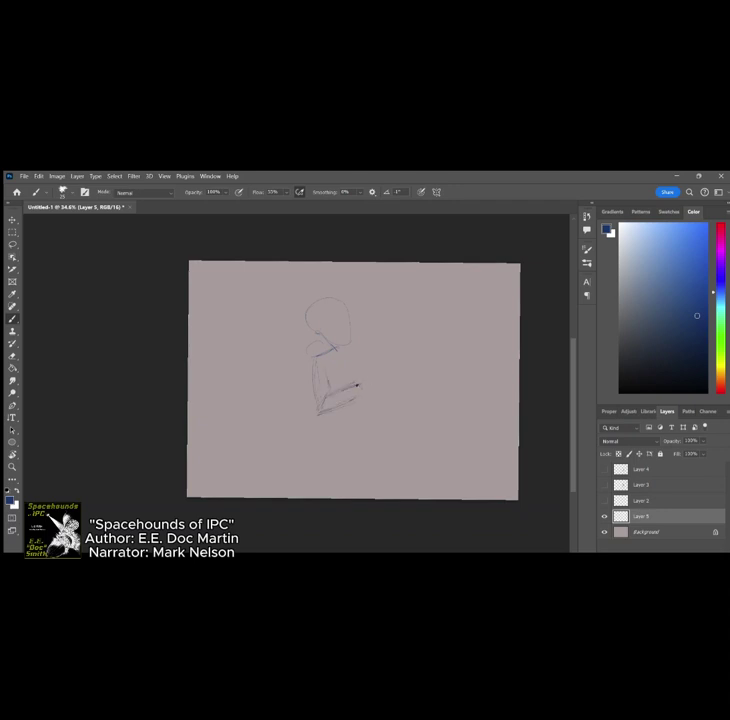
Step: Select the bent arm sketch, shrink it slightly, rotate it about 16° counter-clockwise and fit it under the shoulder
key("l")
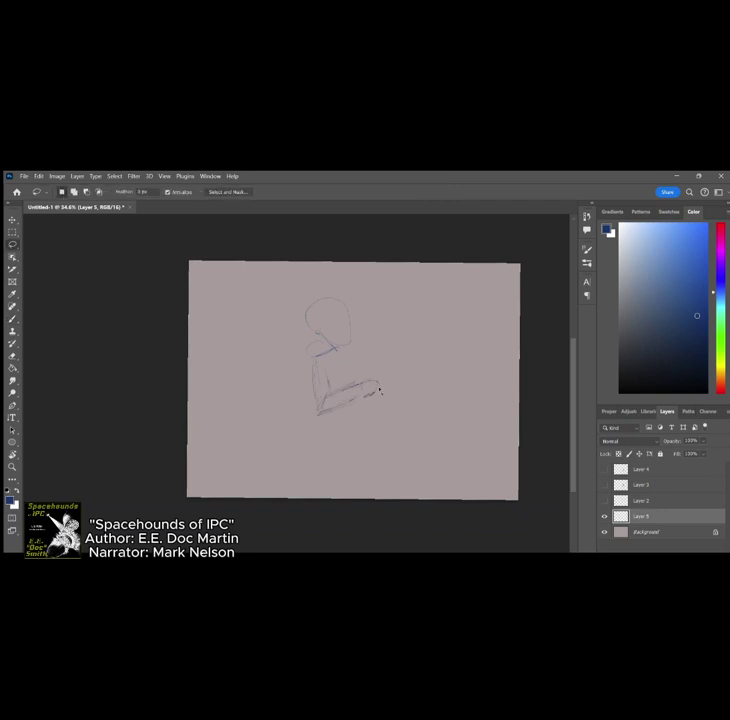
mouse_move(357, 354)
left_mouse_down()
mouse_move(294, 392)
mouse_move(352, 360)
left_mouse_up()
key("ctrl+t")
left_click_drag(401, 442, 413, 422)
left_click_drag(363, 423, 374, 409)
left_click_drag(420, 402, 402, 396)
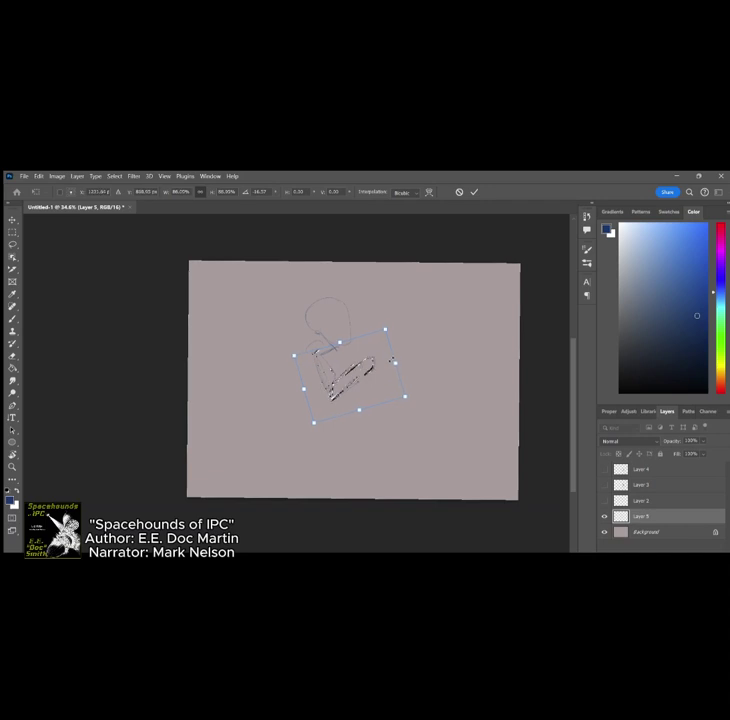
key("Return")
key("ctrl+d")
Step: Sketch a blocky hand with an extended thumb at the end of the forearm in dark blue
key("b")
scroll(402, 360, "up", 8)
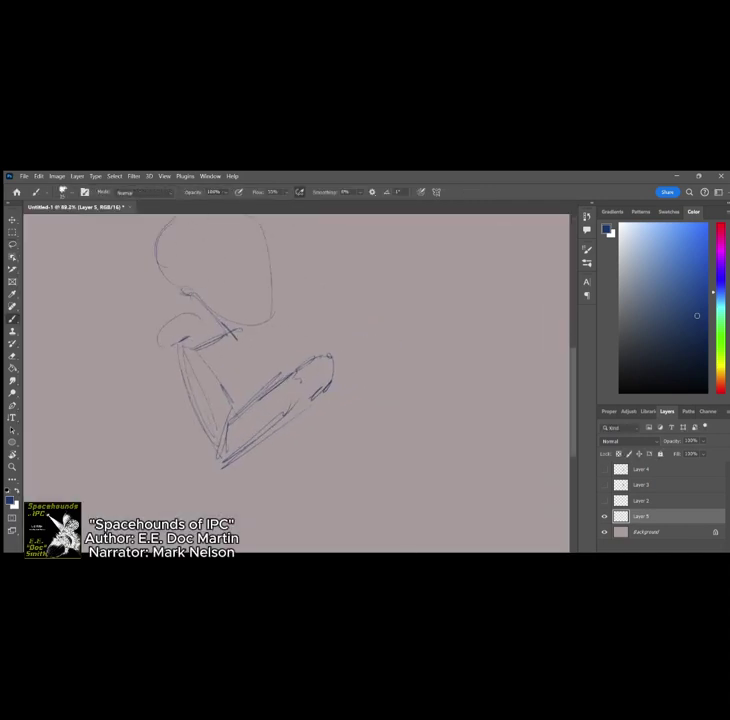
mouse_move(307, 360)
left_mouse_down()
mouse_move(316, 396)
mouse_move(290, 404)
left_mouse_up()
left_click_drag(292, 370, 347, 342)
mouse_move(348, 347)
left_mouse_down()
mouse_move(314, 356)
mouse_move(330, 368)
left_mouse_up()
left_click_drag(331, 368, 330, 378)
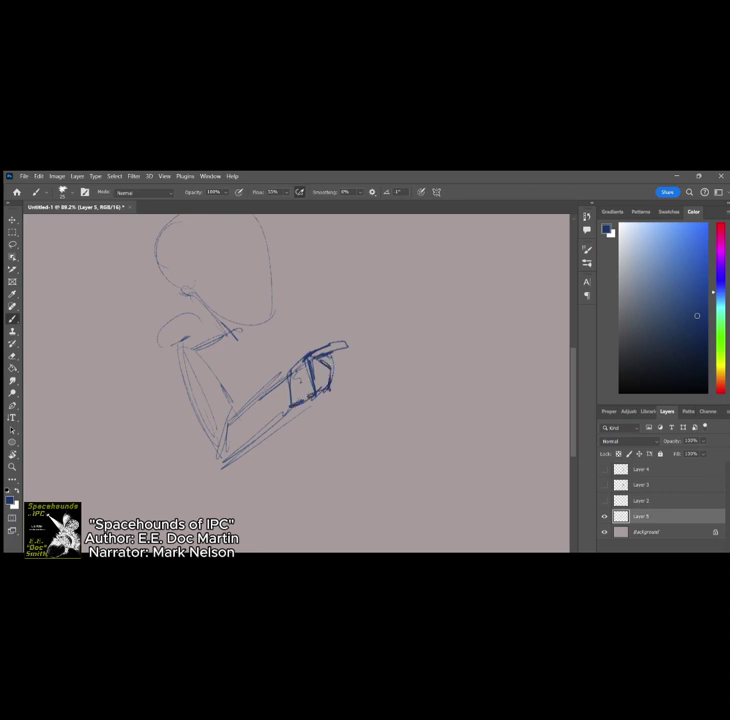
Step: Sketch an open book held in the hand in front of the face, outlining its near cover and spine
scroll(370, 380, "down", 2)
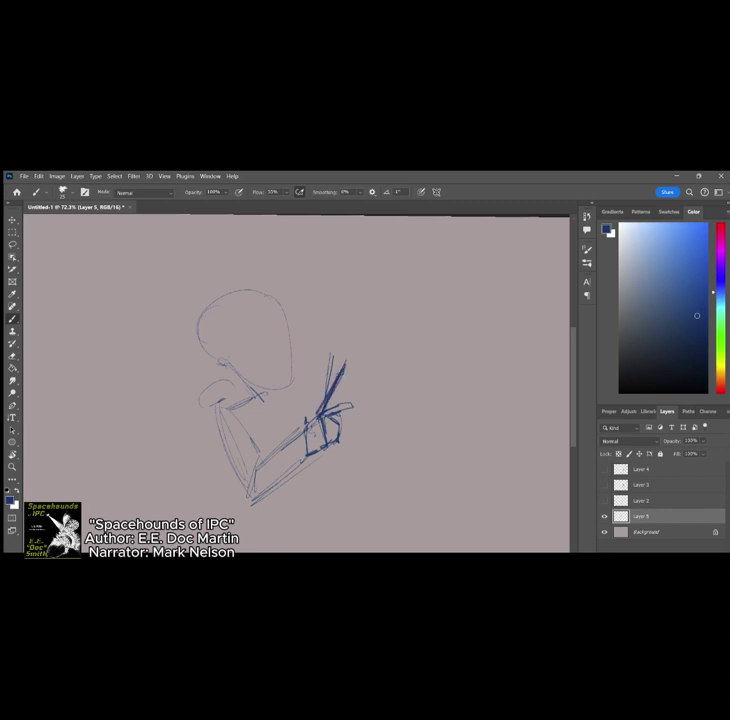
mouse_move(341, 376)
left_mouse_down()
mouse_move(292, 351)
mouse_move(336, 374)
left_mouse_up()
left_click_drag(291, 353, 274, 408)
left_click_drag(290, 354, 273, 407)
left_click_drag(274, 406, 310, 420)
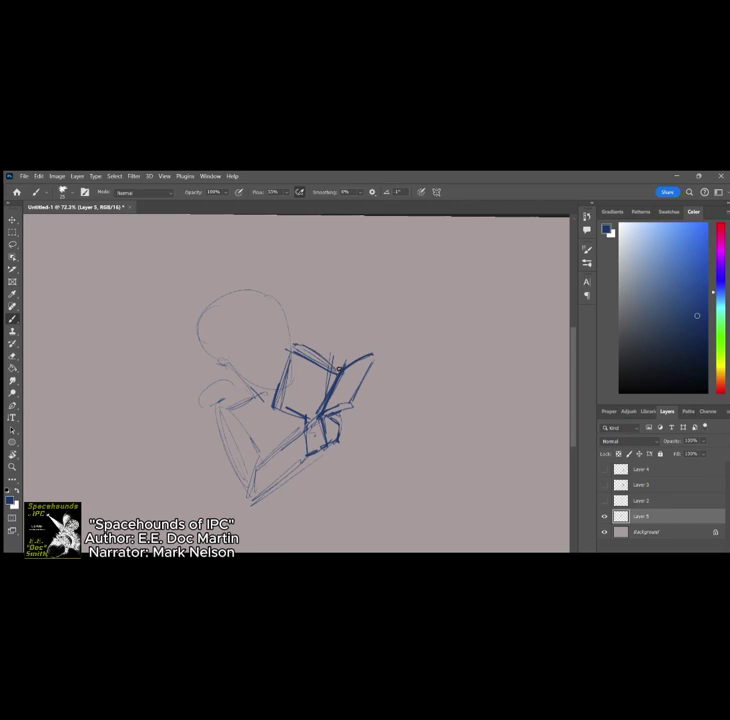
Step: Select the open book with the Lasso and enlarge it slightly toward the head
scroll(310, 390, "down", 3)
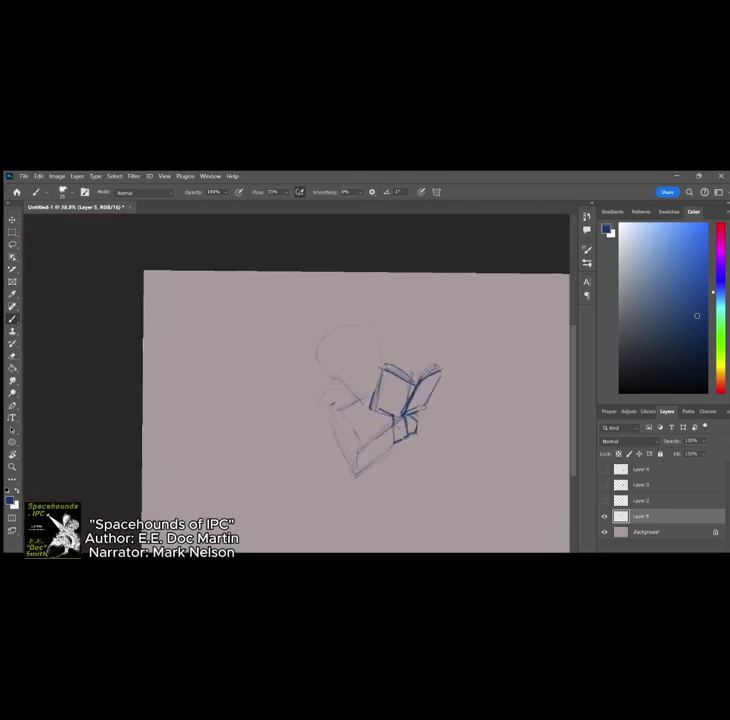
scroll(310, 390, "up", 5)
key("l")
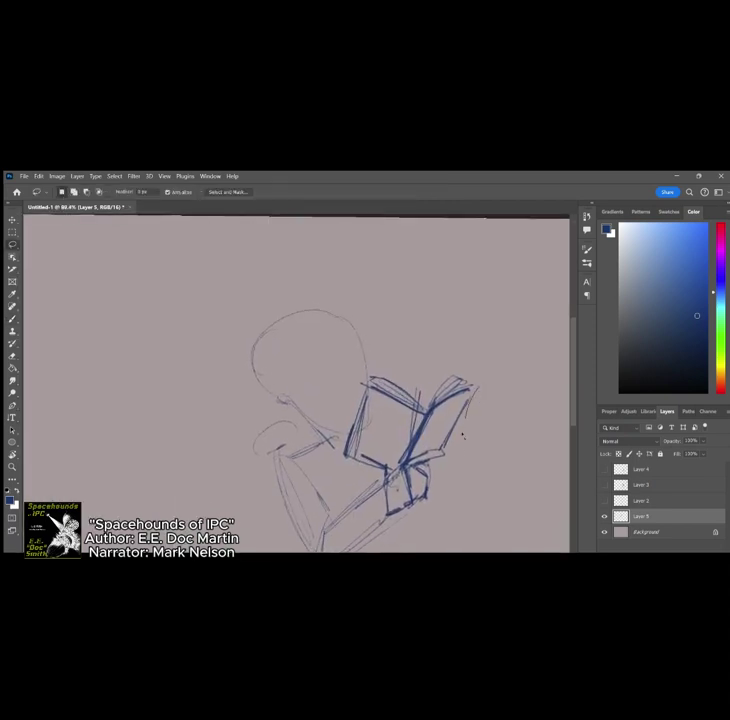
mouse_move(462, 435)
left_mouse_down()
mouse_move(335, 440)
mouse_move(465, 425)
left_mouse_up()
key("ctrl+t")
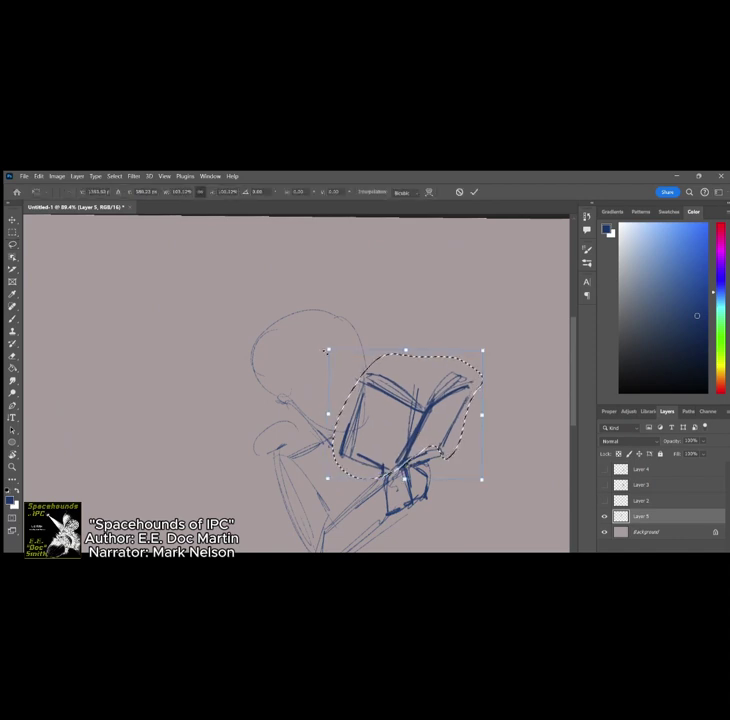
left_click_drag(326, 350, 321, 344)
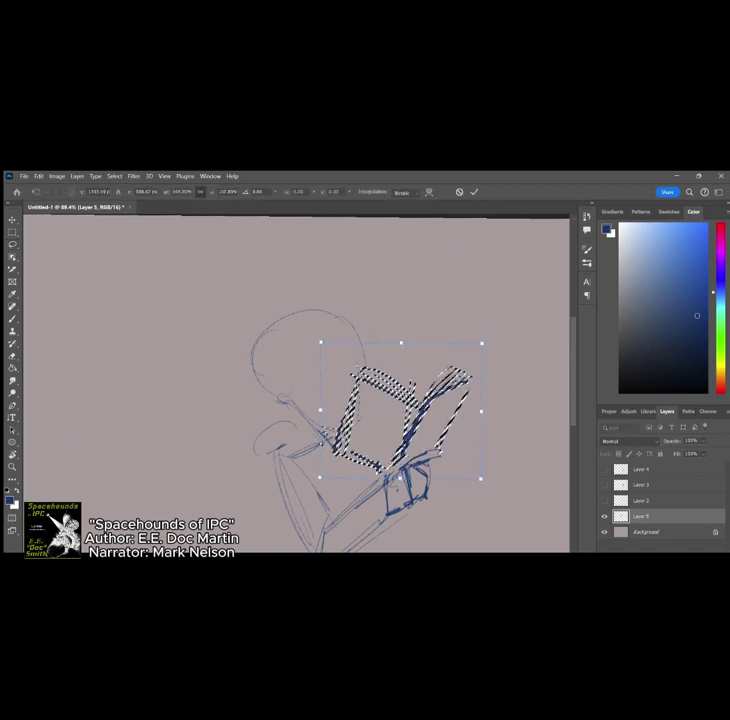
key("Return")
key("ctrl+d")
Step: Sketch the facial features above the book, adding the near eyebrow, the lowered eye and the far eye area
key("b")
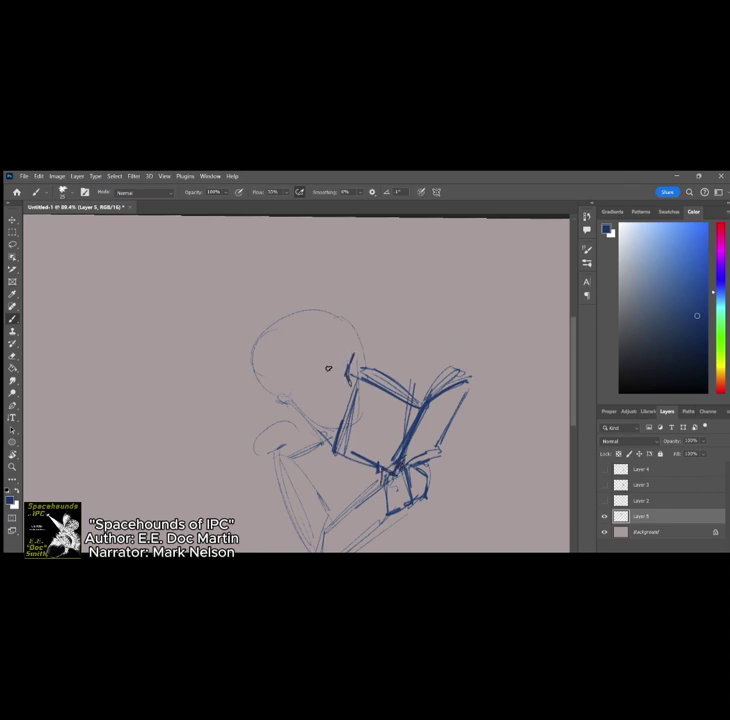
scroll(350, 371, "up", 5)
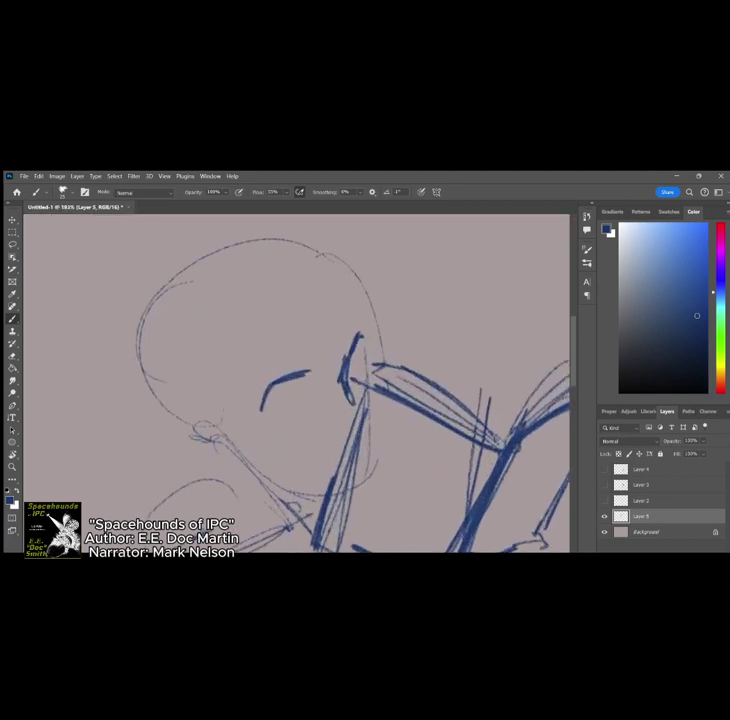
mouse_move(312, 395)
left_mouse_down()
mouse_move(284, 421)
mouse_move(368, 364)
left_mouse_up()
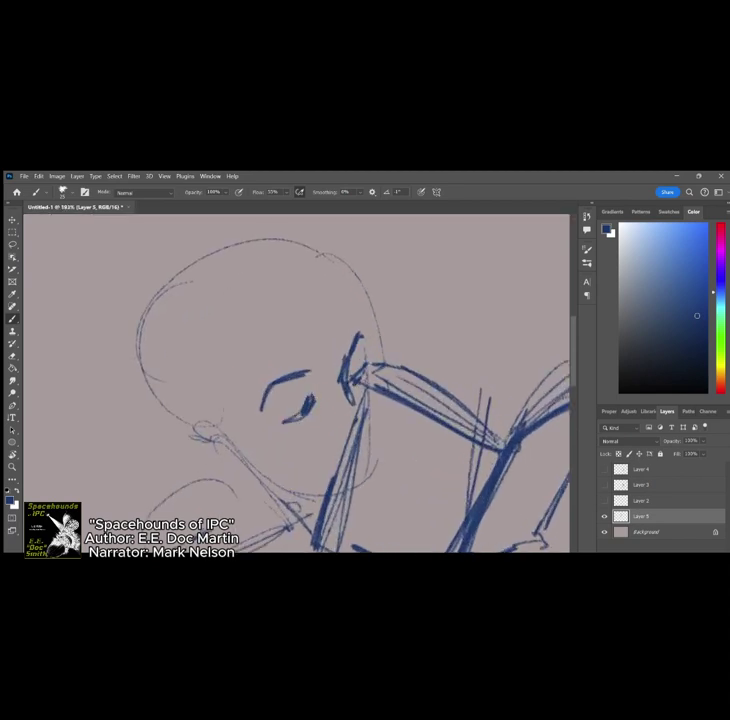
scroll(320, 400, "down", 5)
scroll(400, 385, "up", 3)
scroll(350, 385, "down", 2)
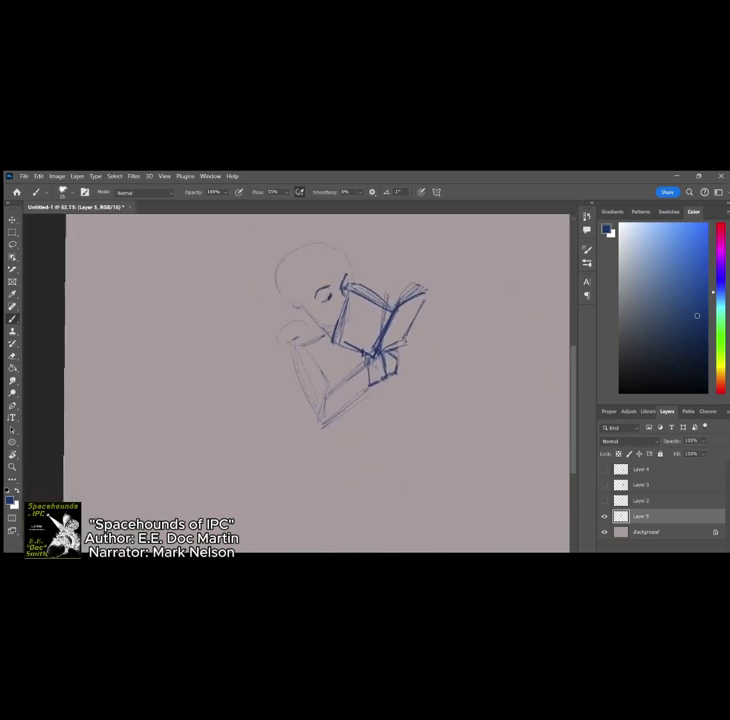
Step: Sketch the ear at the jaw's back corner, the hairline around the face and the hair parting on top
scroll(350, 360, "up", 2)
scroll(326, 443, "up", 3)
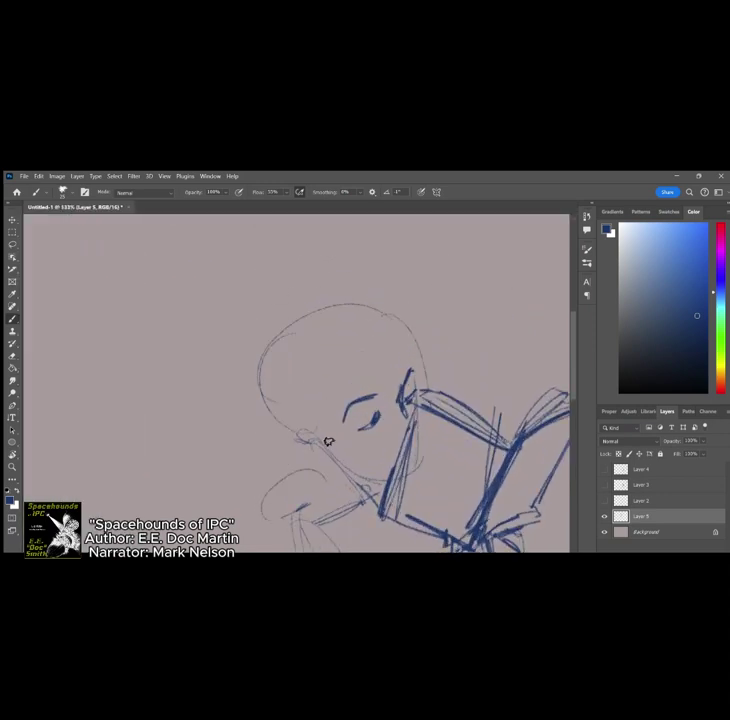
mouse_move(339, 462)
left_mouse_down()
mouse_move(295, 443)
mouse_move(306, 464)
mouse_move(308, 448)
mouse_move(298, 436)
mouse_move(308, 449)
mouse_move(319, 430)
mouse_move(323, 352)
mouse_move(380, 314)
left_mouse_up()
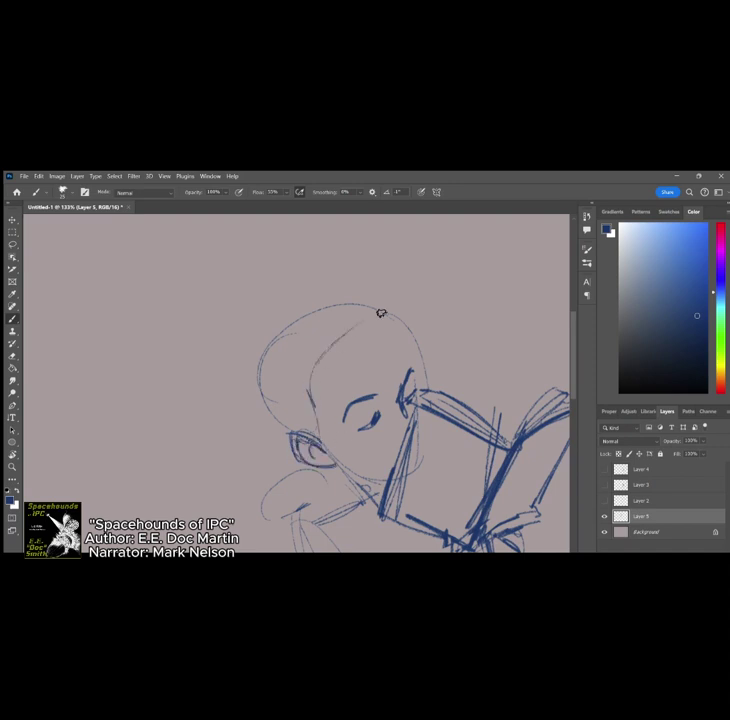
mouse_move(321, 363)
left_mouse_down()
mouse_move(276, 344)
mouse_move(321, 364)
left_mouse_up()
left_click_drag(331, 325, 303, 315)
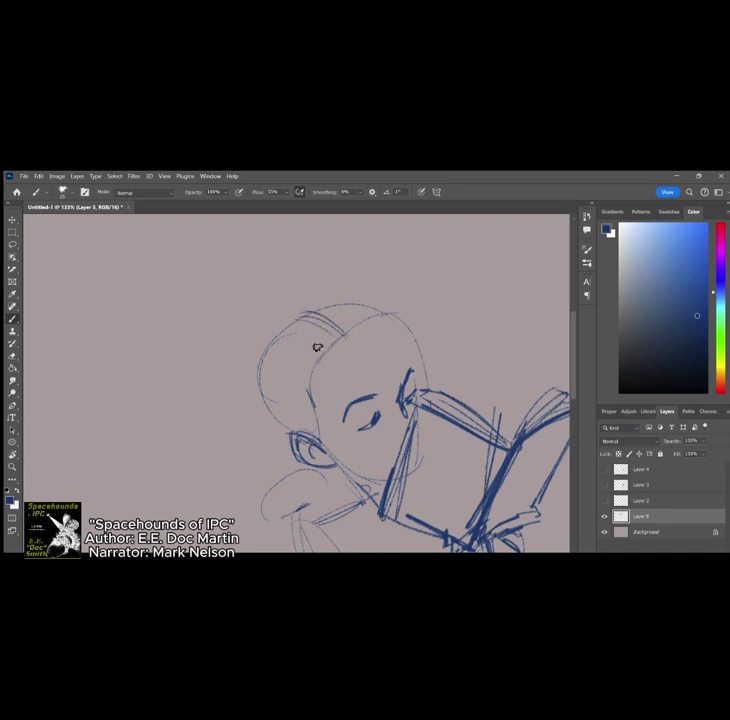
Step: Draw long straight hair strands falling from the parting past the ear to the shoulder, plus the far hairline
mouse_move(337, 339)
left_mouse_down()
mouse_move(339, 409)
mouse_move(352, 468)
left_mouse_up()
left_click_drag(331, 341, 353, 472)
mouse_move(341, 336)
left_mouse_down()
mouse_move(357, 484)
mouse_move(357, 497)
mouse_move(345, 499)
left_mouse_up()
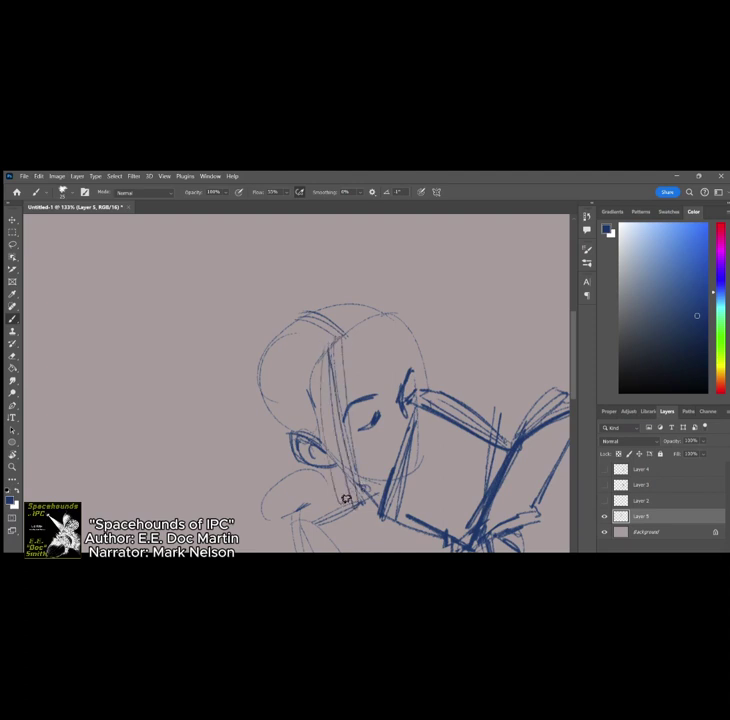
mouse_move(315, 356)
left_mouse_down()
mouse_move(326, 479)
mouse_move(305, 383)
mouse_move(307, 426)
left_mouse_up()
mouse_move(305, 312)
left_mouse_down()
mouse_move(325, 335)
mouse_move(285, 419)
left_mouse_up()
mouse_move(280, 318)
left_mouse_down()
mouse_move(272, 414)
mouse_move(273, 406)
left_mouse_up()
left_click_drag(258, 345, 252, 435)
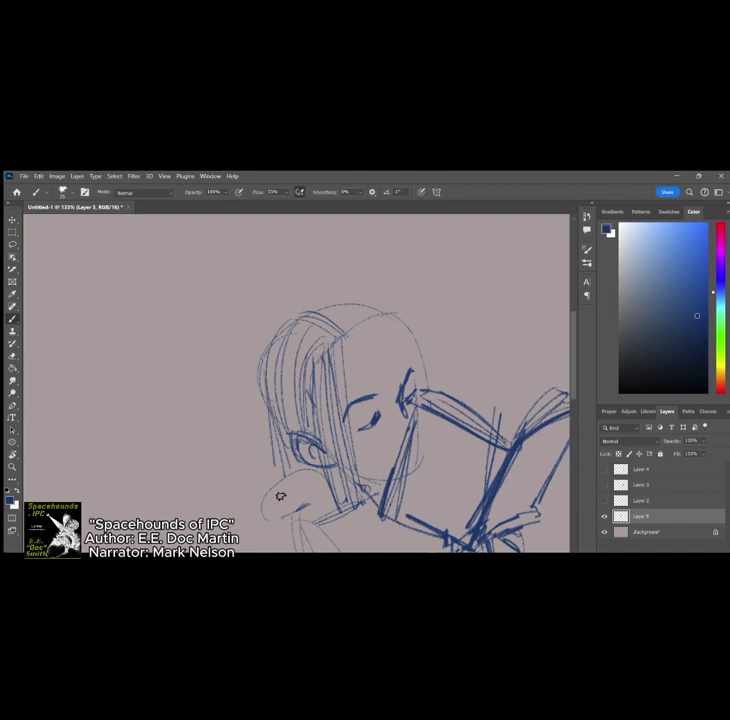
left_click_drag(250, 370, 262, 468)
left_click_drag(388, 325, 410, 380)
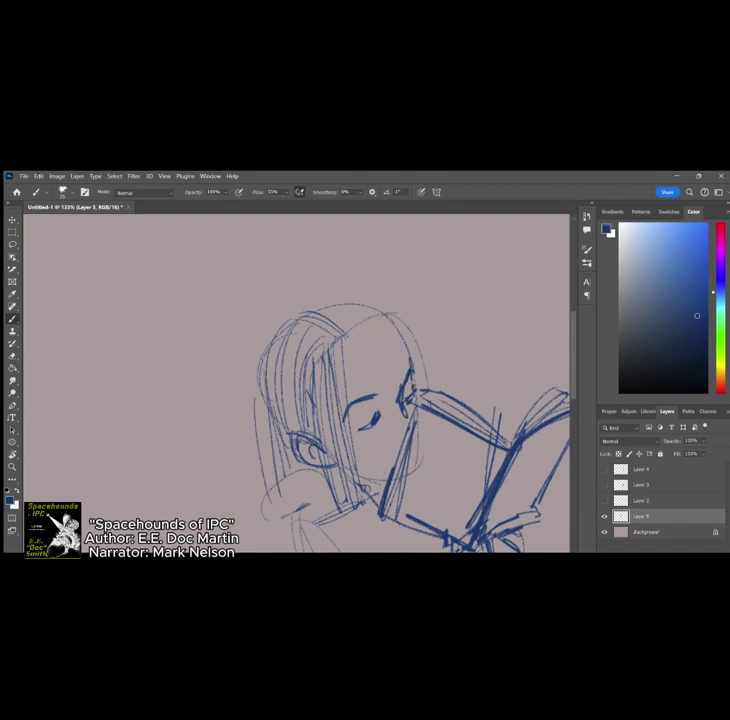
Step: Erase the construction lines overlapping the book page, and add darker hair strokes on the crown and beside the forehead
key("e")
mouse_move(388, 476)
left_mouse_down()
mouse_move(400, 435)
mouse_move(404, 490)
mouse_move(455, 525)
mouse_move(484, 454)
left_mouse_up()
key("b")
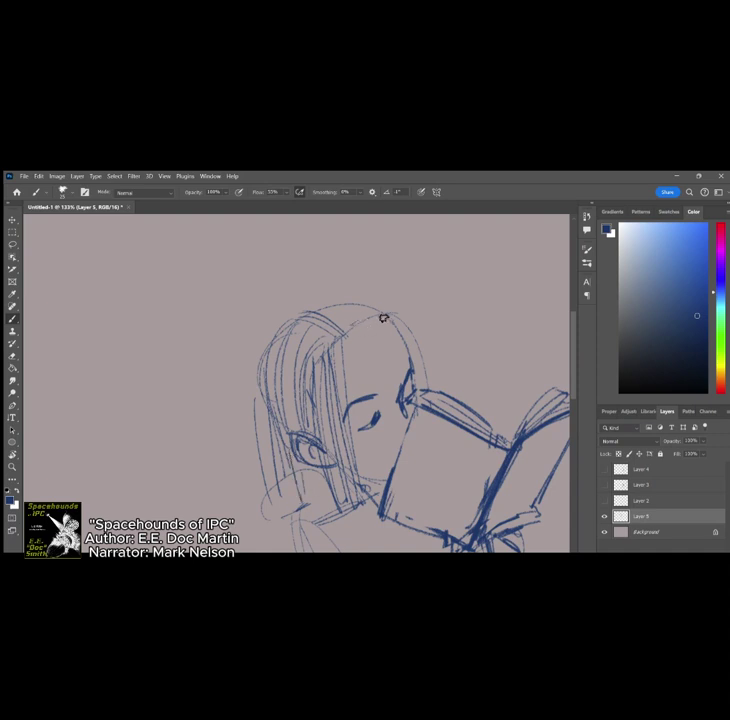
mouse_move(347, 324)
left_mouse_down()
mouse_move(368, 315)
mouse_move(366, 307)
left_mouse_up()
left_click_drag(399, 323, 416, 368)
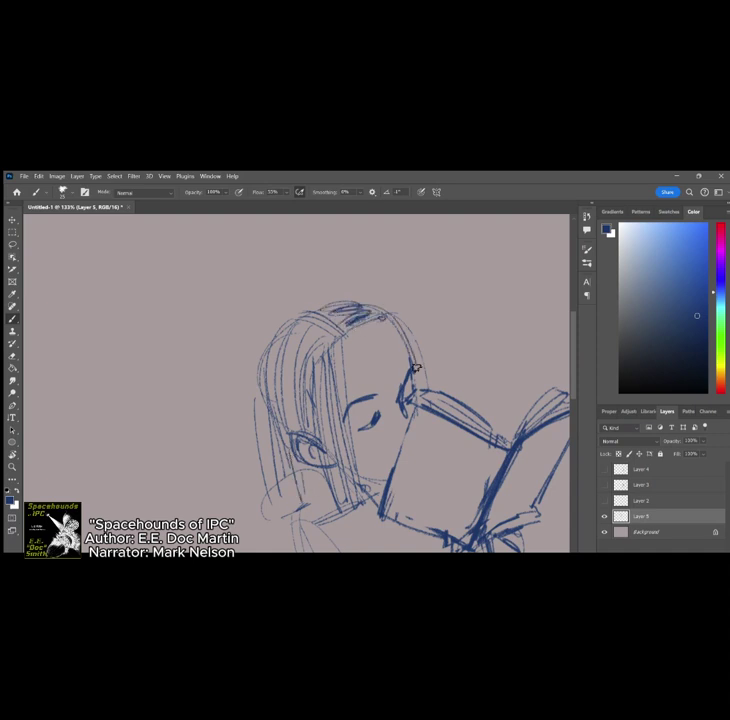
Step: Sketch the torso below the shoulder with loose back and front contour lines down to the waist
scroll(415, 369, "down", 3)
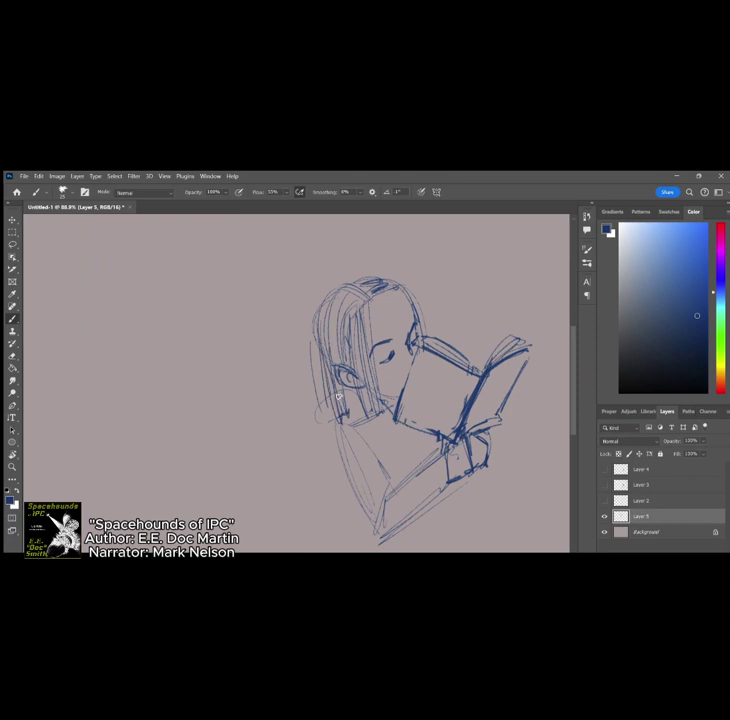
scroll(385, 290, "down", 3)
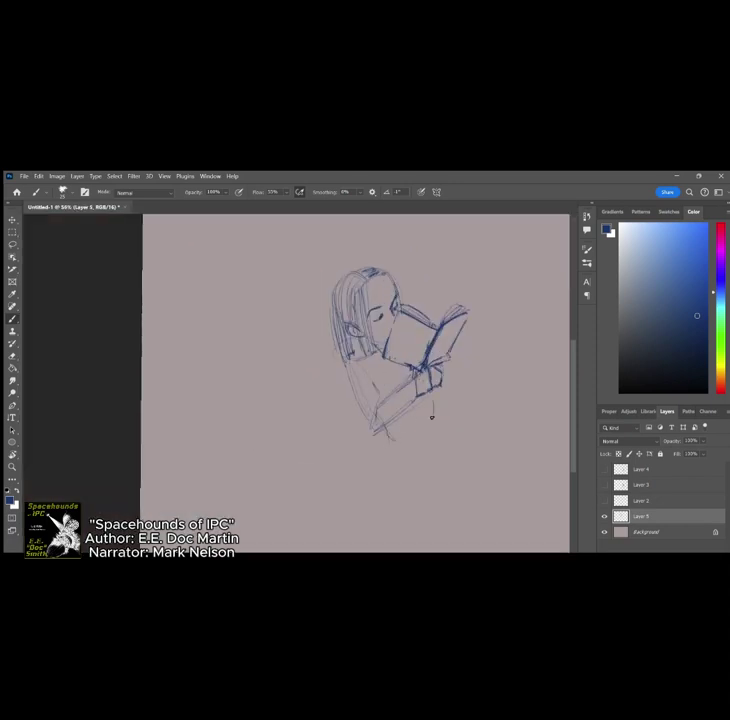
left_click_drag(347, 399, 352, 455)
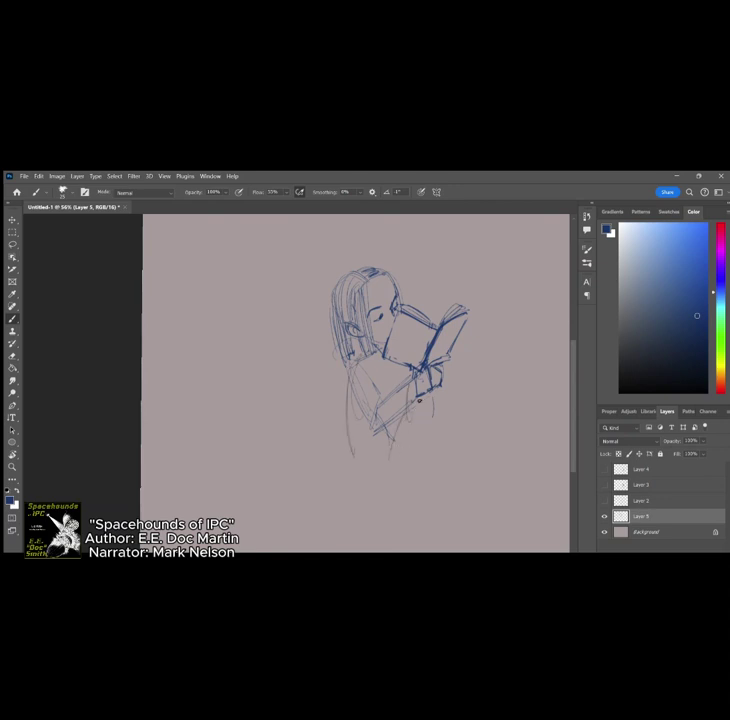
Step: Try a kneeling pose below the torso with one raised knee, one folded leg and both feet
left_click_drag(451, 386, 444, 503)
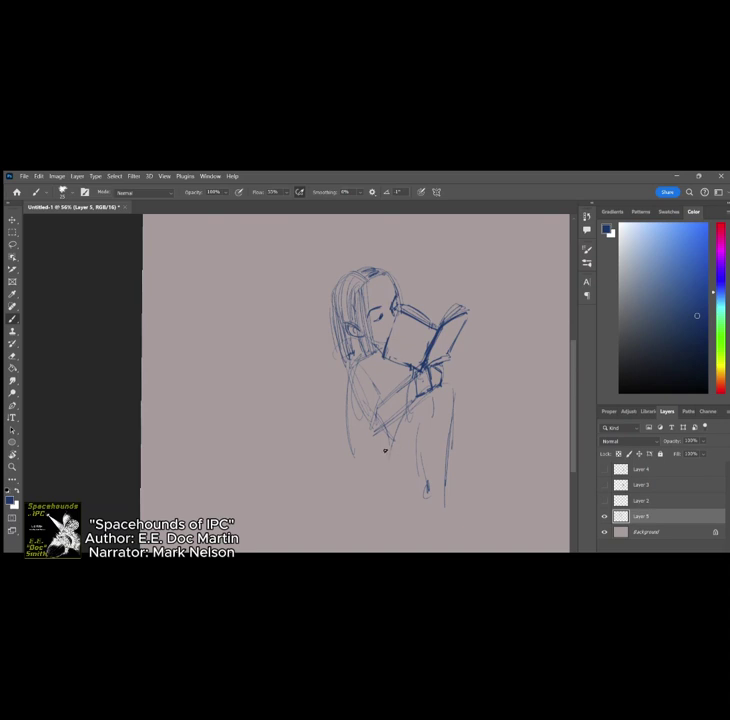
left_click_drag(402, 460, 430, 492)
left_click_drag(430, 492, 361, 506)
left_click_drag(345, 391, 346, 447)
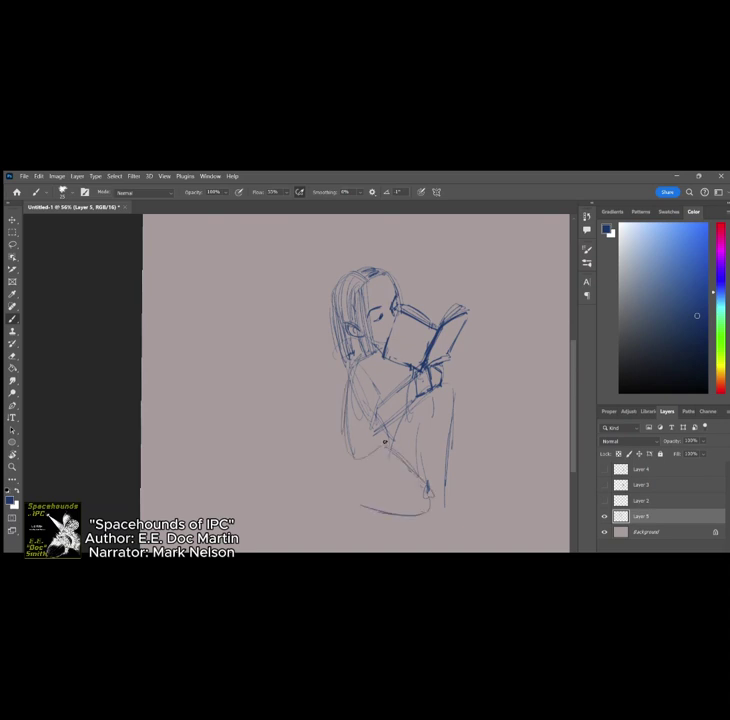
mouse_move(334, 494)
left_mouse_down()
mouse_move(372, 504)
mouse_move(308, 516)
mouse_move(347, 483)
left_mouse_up()
mouse_move(446, 493)
left_mouse_down()
mouse_move(482, 512)
mouse_move(440, 514)
left_mouse_up()
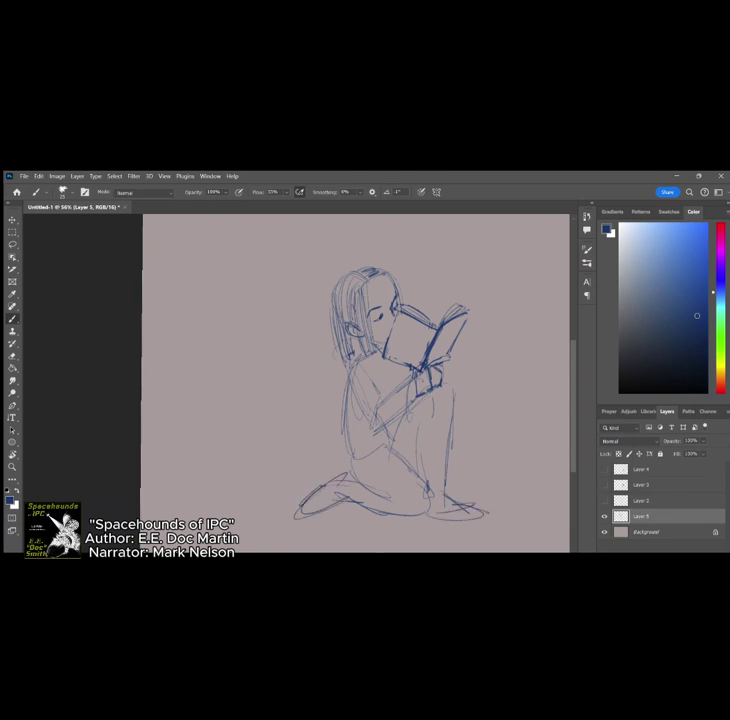
left_click_drag(448, 387, 453, 415)
Step: Erase the kneeling legs and feet below the torso
key("e")
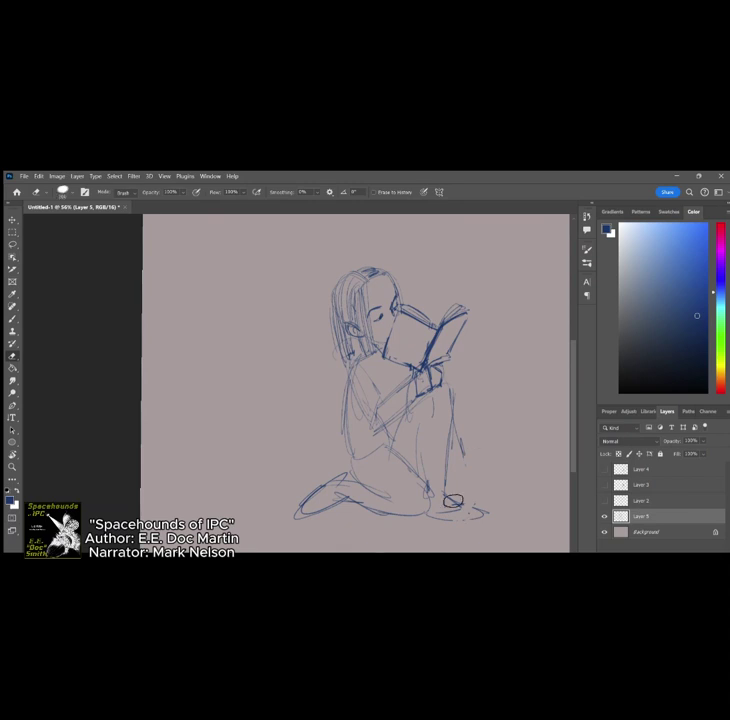
mouse_move(453, 500)
left_mouse_down()
mouse_move(431, 432)
mouse_move(366, 512)
mouse_move(393, 455)
mouse_move(280, 519)
mouse_move(354, 468)
mouse_move(310, 505)
mouse_move(344, 496)
mouse_move(377, 503)
mouse_move(431, 458)
mouse_move(435, 440)
mouse_move(453, 447)
mouse_move(467, 494)
mouse_move(498, 503)
left_mouse_up()
Step: Sketch a seated pose with rounded hips, both legs stretched forward with bent knees, and a foot at the far end
key("b")
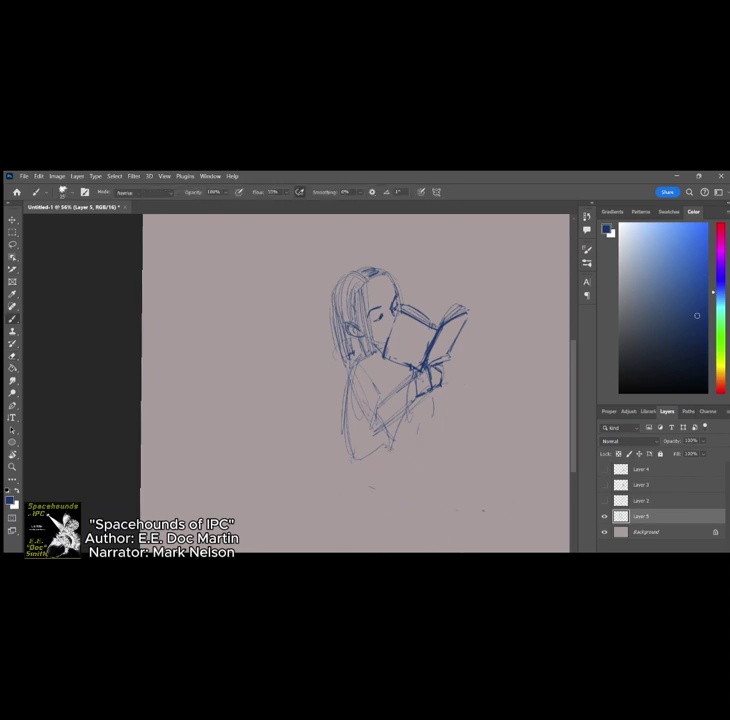
mouse_move(355, 458)
left_mouse_down()
mouse_move(434, 416)
mouse_move(421, 479)
mouse_move(451, 512)
mouse_move(414, 473)
mouse_move(353, 471)
mouse_move(476, 515)
mouse_move(482, 475)
mouse_move(465, 502)
mouse_move(510, 490)
mouse_move(505, 451)
mouse_move(530, 486)
mouse_move(545, 460)
left_mouse_up()
left_click_drag(540, 461, 490, 450)
left_click_drag(479, 480, 529, 486)
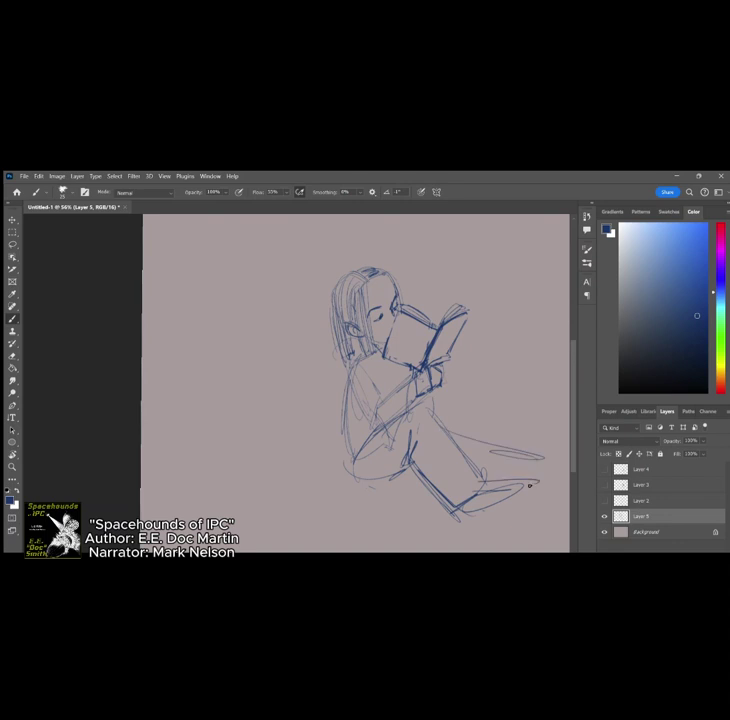
left_click_drag(555, 448, 529, 487)
left_click_drag(432, 389, 440, 421)
scroll(436, 364, "down", 5)
scroll(510, 359, "up", 4)
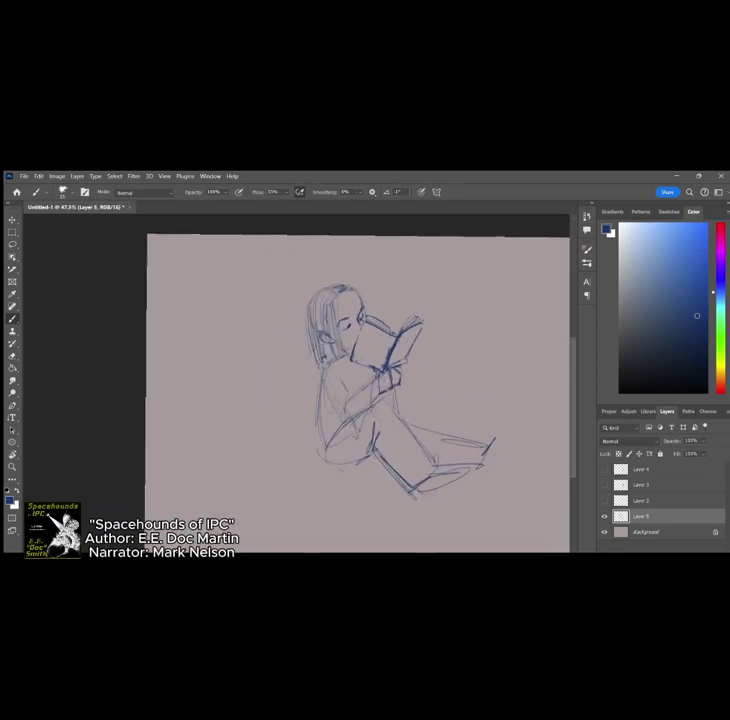
Step: Draw the hand gripping the book and the book's spine in darker lines on a new layer above the faded rough sketch
key("ctrl+alt+shift+n")
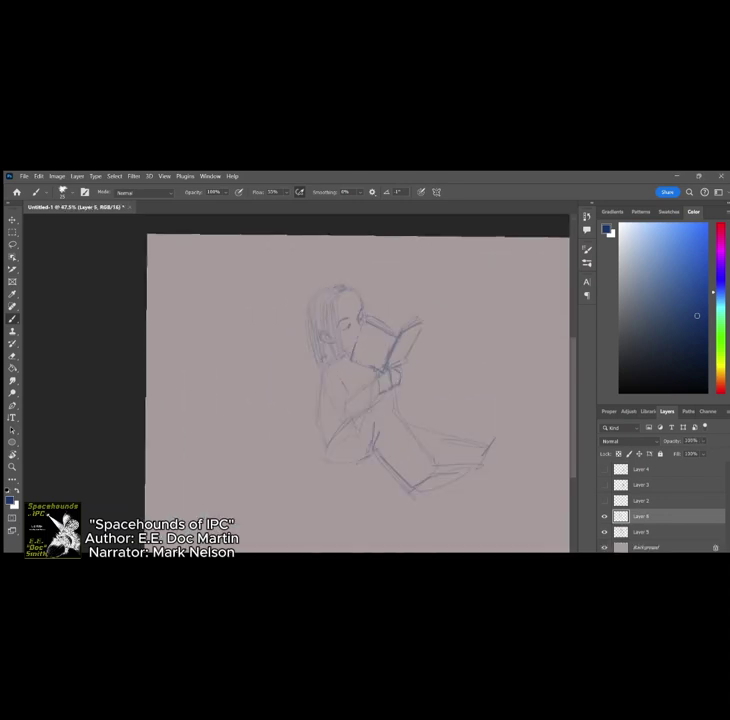
scroll(371, 307, "up", 6)
mouse_move(420, 489)
left_mouse_down()
mouse_move(450, 401)
mouse_move(445, 440)
mouse_move(397, 521)
mouse_move(417, 489)
mouse_move(407, 515)
mouse_move(427, 487)
mouse_move(479, 467)
mouse_move(443, 491)
mouse_move(434, 549)
left_mouse_up()
left_click_drag(438, 505, 453, 548)
scroll(456, 328, "down", 5)
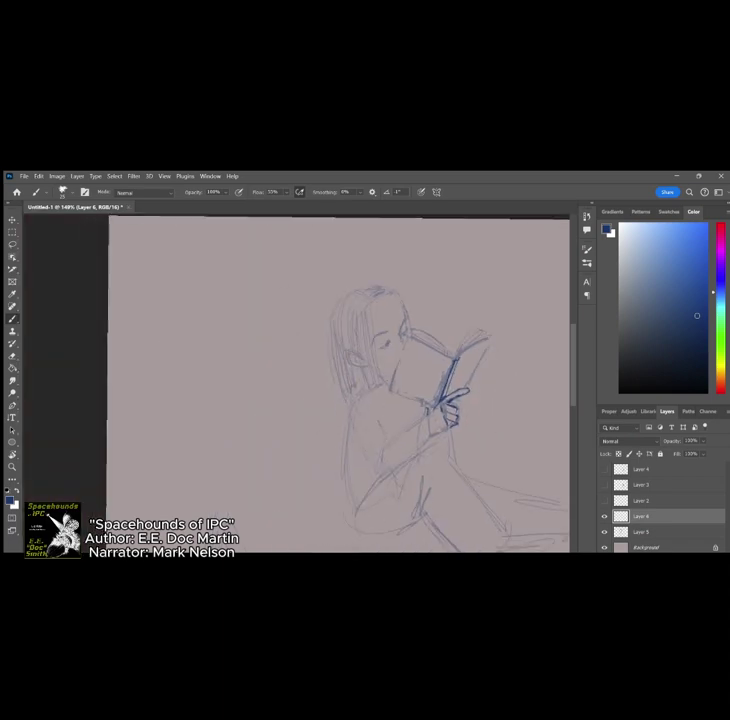
scroll(440, 386, "up", 2)
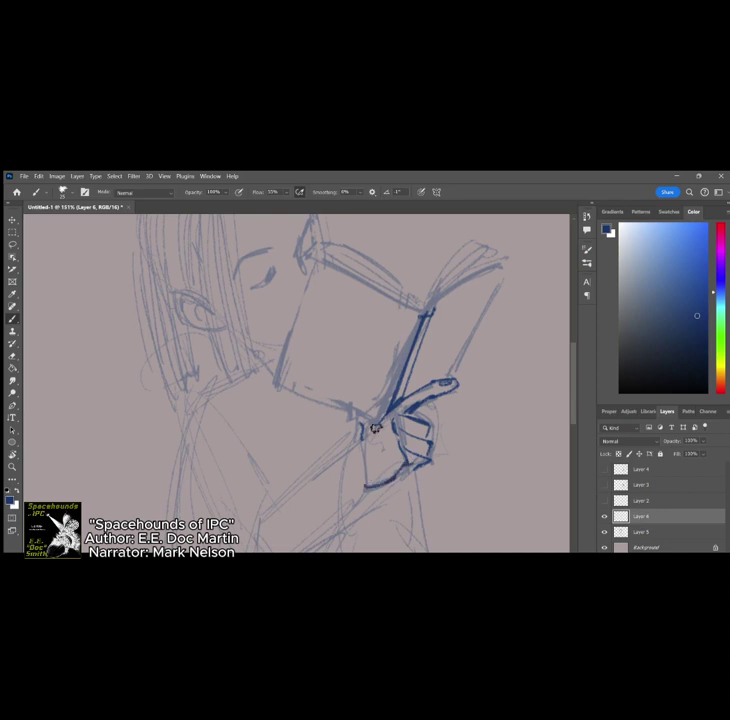
Step: Outline both covers of the open book with clean dark edges over the rough sketch
scroll(470, 480, "down", 3)
scroll(440, 300, "up", 1)
mouse_move(342, 350)
left_mouse_down()
mouse_move(440, 393)
mouse_move(512, 356)
mouse_move(490, 385)
left_mouse_up()
mouse_move(344, 352)
left_mouse_down()
mouse_move(331, 476)
mouse_move(400, 490)
left_mouse_up()
scroll(510, 545, "up", 3)
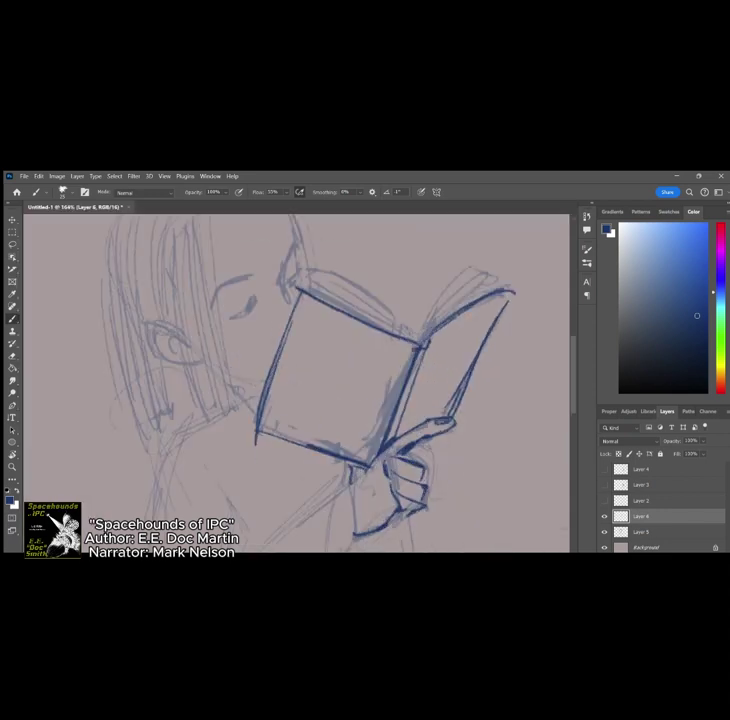
Step: Erase the raised finger overlapping the cover's lower edge and redraw it shorter, extending the cover edge down to it
key("e")
mouse_move(446, 420)
left_mouse_down()
mouse_move(433, 422)
mouse_move(450, 429)
left_mouse_up()
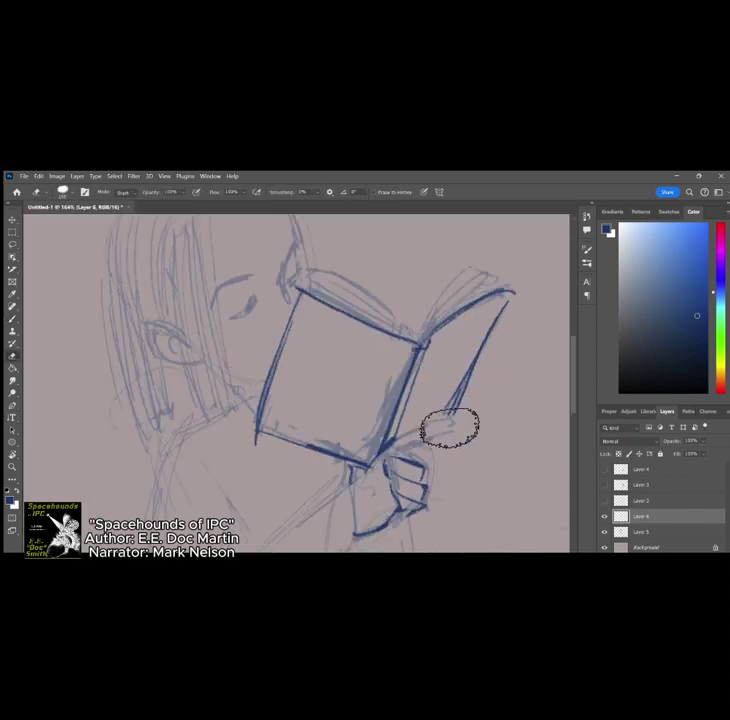
key("b")
mouse_move(487, 332)
left_mouse_down()
mouse_move(458, 416)
mouse_move(412, 436)
mouse_move(436, 432)
mouse_move(427, 444)
left_mouse_up()
scroll(425, 443, "down", 1)
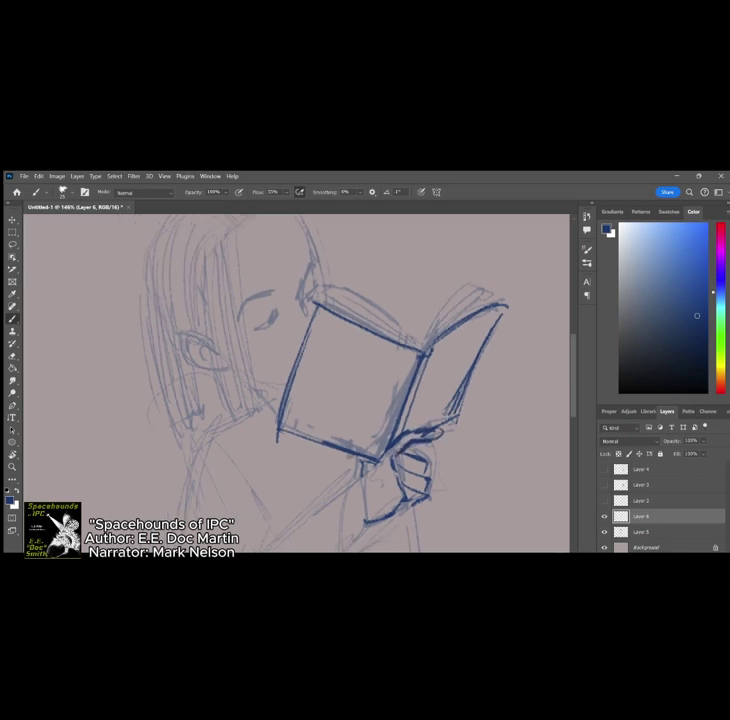
Step: Draw the girl's nose, lowered eyelid and eyebrow in dark strokes above the book
scroll(425, 443, "down", 3)
scroll(395, 330, "up", 8)
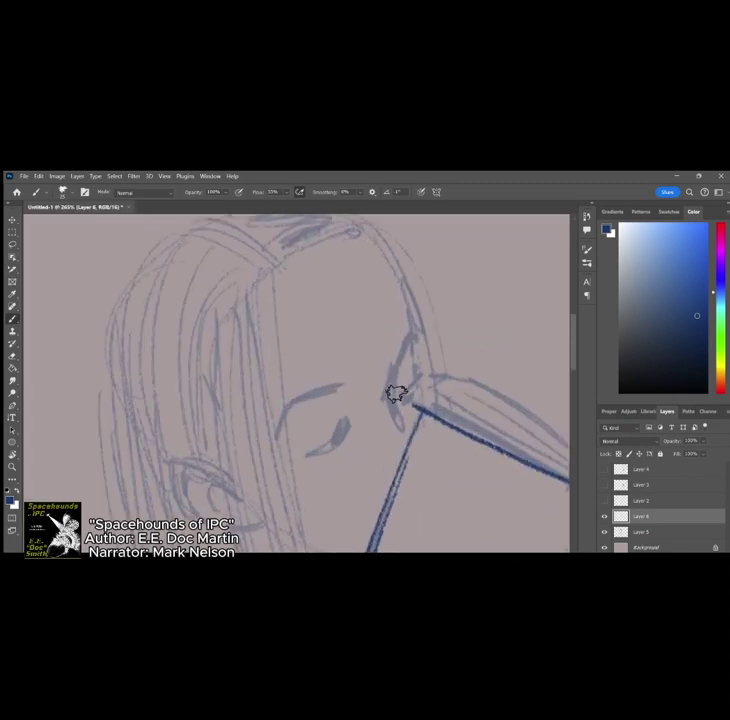
mouse_move(393, 376)
left_mouse_down()
mouse_move(387, 399)
mouse_move(408, 433)
left_mouse_up()
left_click_drag(350, 420, 307, 457)
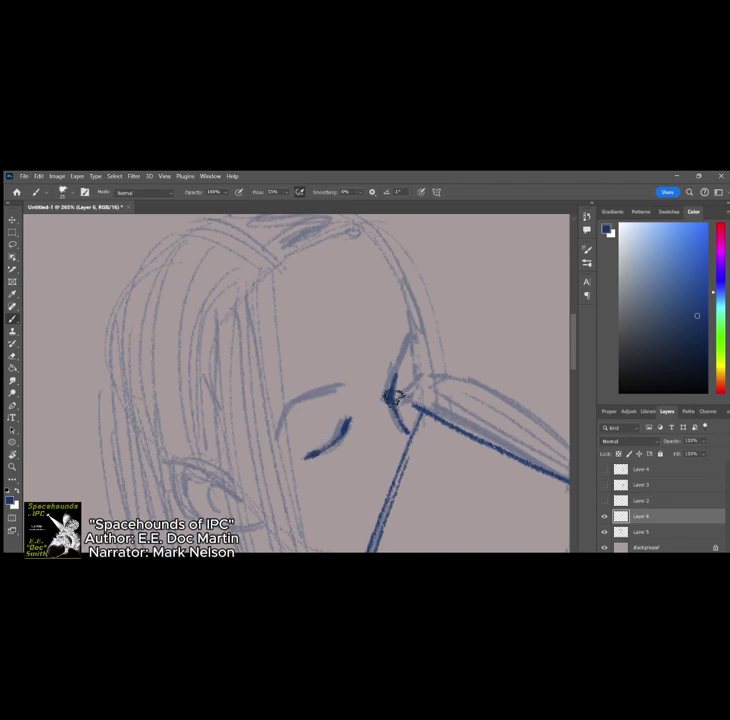
left_click_drag(392, 399, 416, 394)
mouse_move(314, 454)
left_mouse_down()
mouse_move(338, 449)
mouse_move(348, 434)
left_mouse_up()
left_click_drag(390, 401, 413, 400)
mouse_move(346, 431)
left_mouse_down()
mouse_move(340, 408)
mouse_move(289, 408)
left_mouse_up()
left_click_drag(346, 383, 291, 397)
mouse_move(390, 384)
left_mouse_down()
mouse_move(414, 340)
mouse_move(391, 386)
mouse_move(416, 395)
left_mouse_up()
scroll(424, 342, "down", 6)
scroll(298, 349, "up", 5)
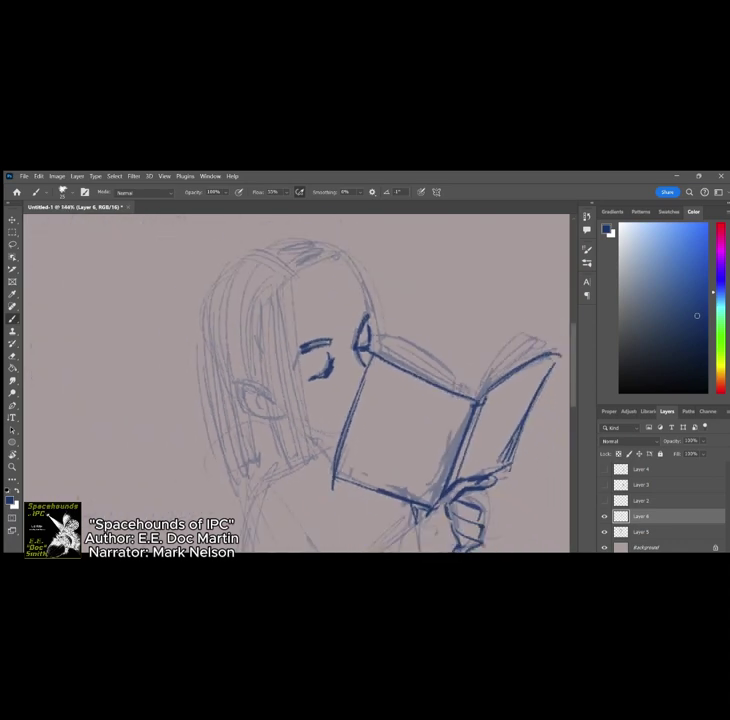
Step: Add two rectangular text panels and a barcode box with vertical bars and short text lines to the book's back cover
mouse_move(303, 338)
left_mouse_down()
mouse_move(287, 382)
mouse_move(416, 390)
mouse_move(403, 428)
left_mouse_up()
left_click_drag(290, 376, 408, 431)
left_click_drag(308, 395, 285, 447)
left_click_drag(312, 396, 414, 443)
left_click_drag(411, 441, 394, 475)
left_click_drag(275, 446, 390, 476)
left_click_drag(270, 477, 257, 511)
left_click_drag(268, 479, 372, 516)
left_click_drag(372, 516, 363, 545)
mouse_move(363, 545)
left_mouse_down()
mouse_move(262, 514)
mouse_move(273, 517)
left_mouse_up()
mouse_move(285, 488)
left_mouse_down()
mouse_move(283, 519)
mouse_move(292, 520)
left_mouse_up()
mouse_move(300, 492)
left_mouse_down()
mouse_move(299, 522)
mouse_move(344, 516)
left_mouse_up()
left_click_drag(317, 514, 332, 526)
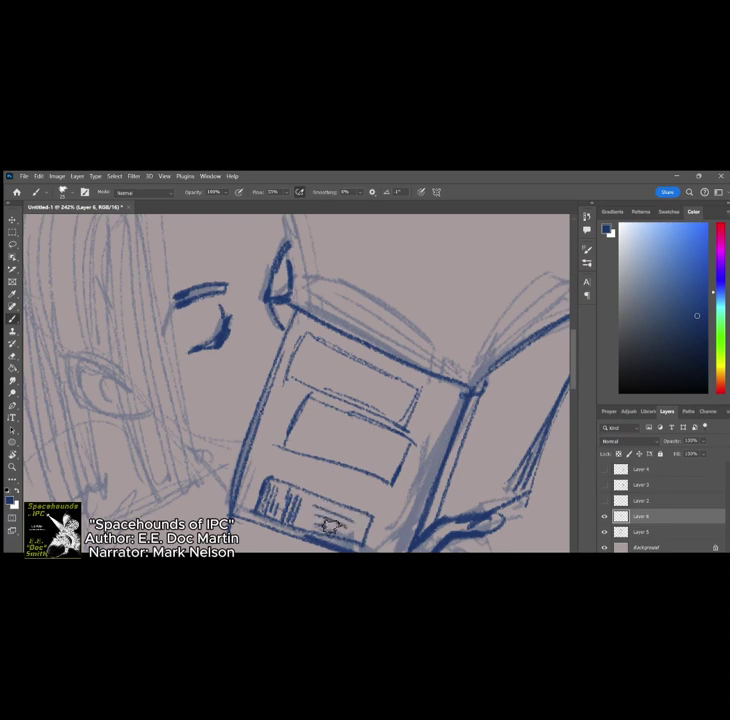
Step: Scribble abstract illustration shapes and title-like marks on the book's front cover
scroll(374, 351, "down", 5)
scroll(454, 356, "up", 5)
mouse_move(329, 429)
left_mouse_down()
mouse_move(347, 402)
mouse_move(369, 397)
mouse_move(384, 415)
left_mouse_up()
mouse_move(358, 369)
left_mouse_down()
mouse_move(401, 393)
mouse_move(376, 401)
left_mouse_up()
left_click_drag(336, 452, 380, 464)
left_click_drag(334, 490, 390, 477)
left_click_drag(366, 501, 387, 487)
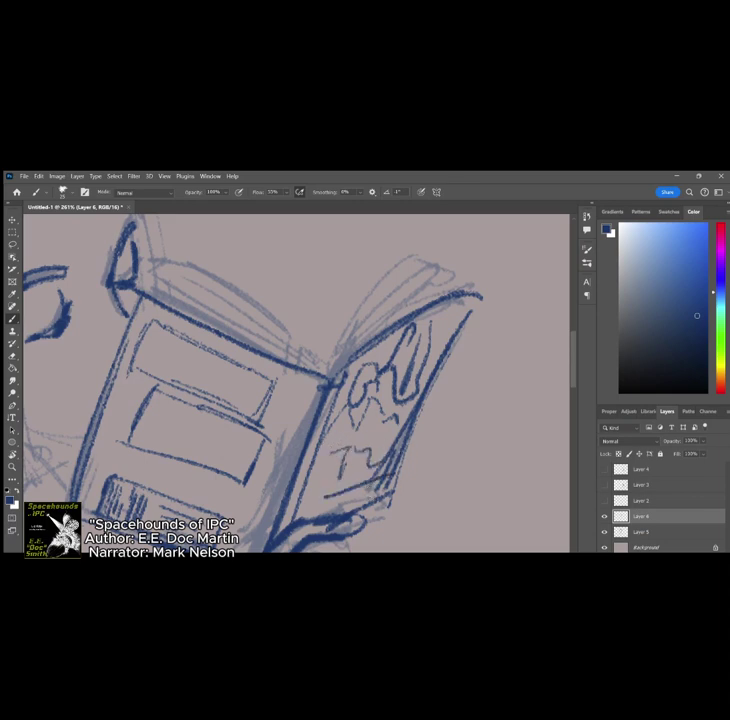
Step: Draw the fanned page edges curving out from the spine above both covers of the book
scroll(500, 546, "down", 5)
scroll(415, 350, "up", 4)
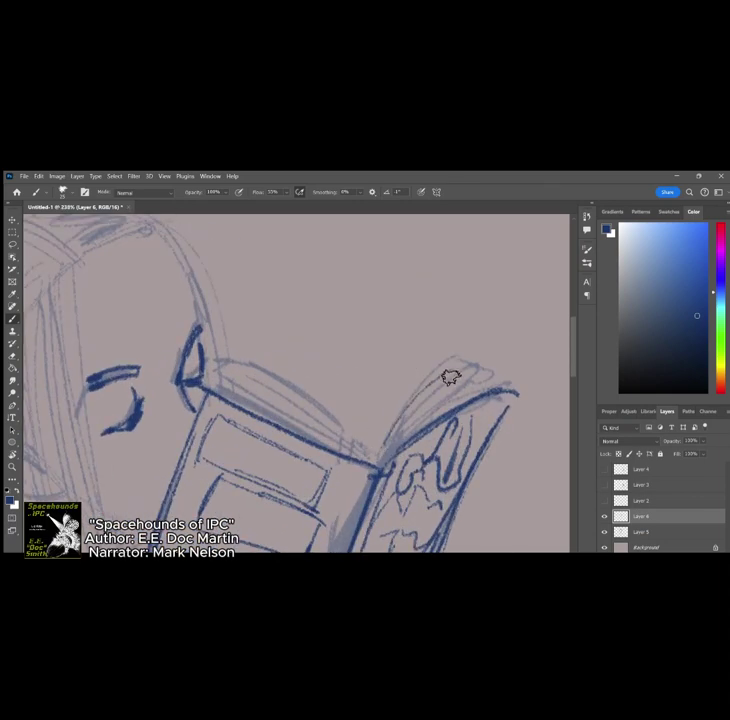
left_click_drag(383, 445, 473, 358)
mouse_move(385, 415)
left_mouse_down()
mouse_move(494, 380)
mouse_move(409, 430)
mouse_move(470, 368)
mouse_move(380, 457)
mouse_move(269, 370)
mouse_move(222, 345)
left_mouse_up()
mouse_move(370, 459)
left_mouse_down()
mouse_move(293, 396)
mouse_move(354, 449)
mouse_move(254, 385)
mouse_move(344, 453)
mouse_move(215, 356)
left_mouse_up()
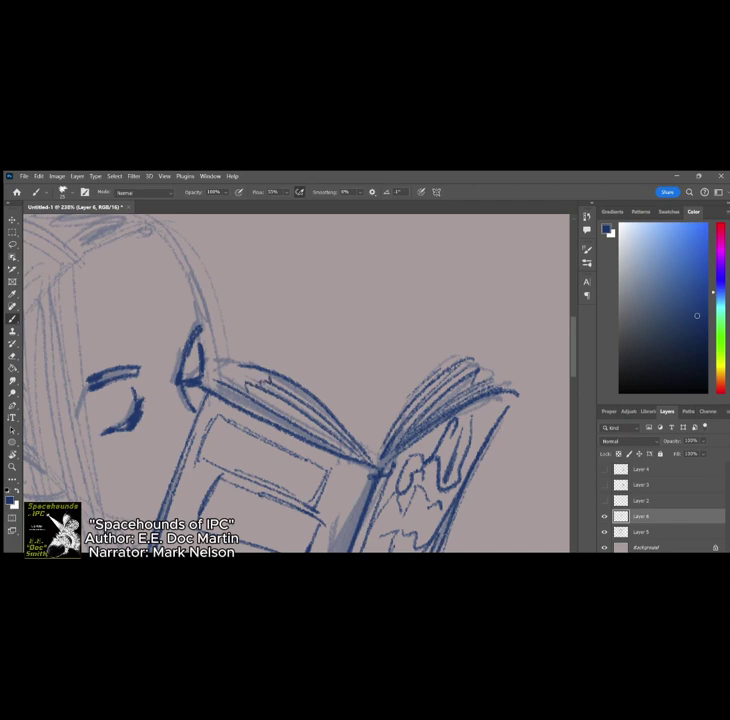
Step: Draw the shoulder and the bent arm's loose sleeve with elbow folds, running up to the wrist
scroll(400, 372, "down", 6)
scroll(250, 505, "up", 2)
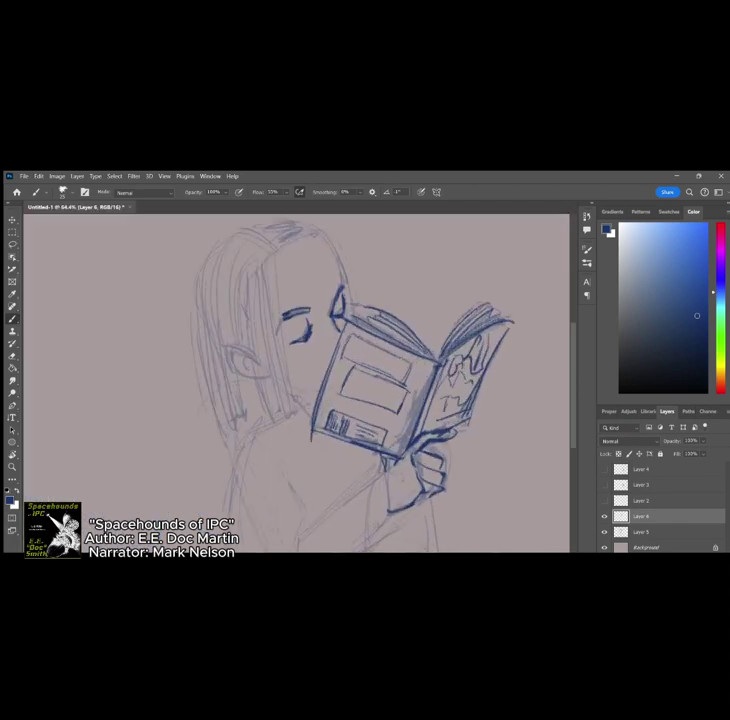
mouse_move(308, 383)
left_mouse_down()
mouse_move(305, 425)
mouse_move(333, 483)
left_mouse_up()
mouse_move(340, 404)
left_mouse_down()
mouse_move(364, 428)
mouse_move(357, 459)
left_mouse_up()
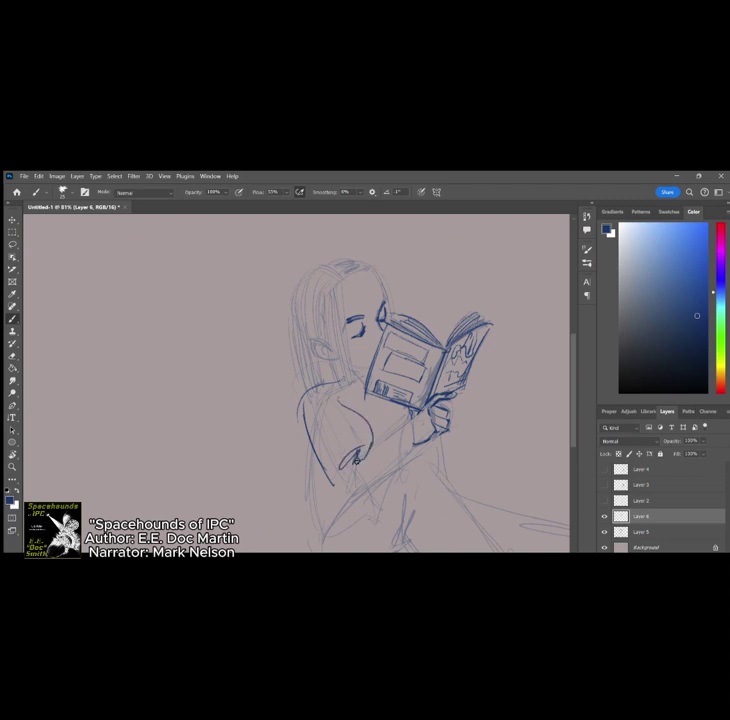
mouse_move(412, 422)
left_mouse_down()
mouse_move(375, 400)
mouse_move(333, 425)
mouse_move(380, 440)
mouse_move(317, 436)
mouse_move(328, 497)
left_mouse_up()
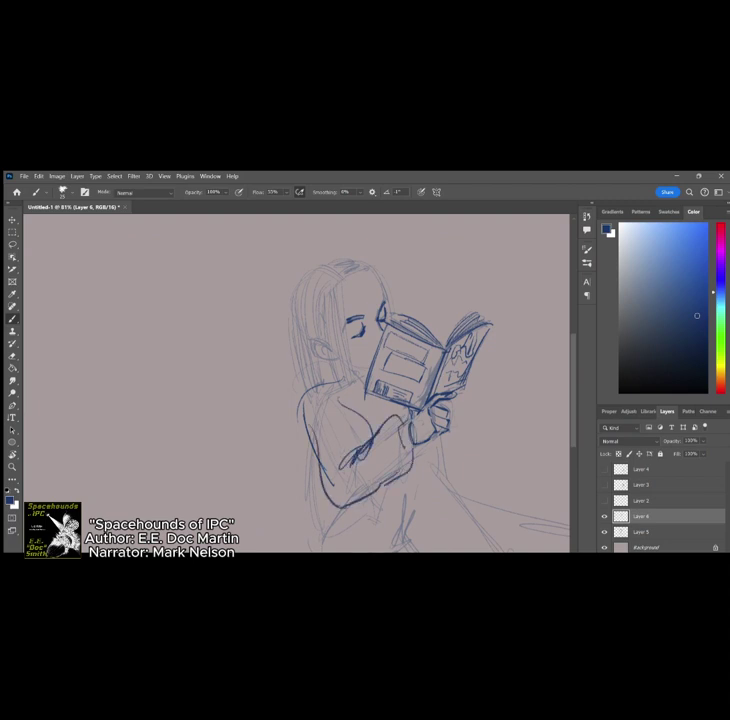
Step: Draw the collar line, the curved back of the top and the start of the hips below it
scroll(317, 285, "down", 3)
scroll(470, 425, "up", 3)
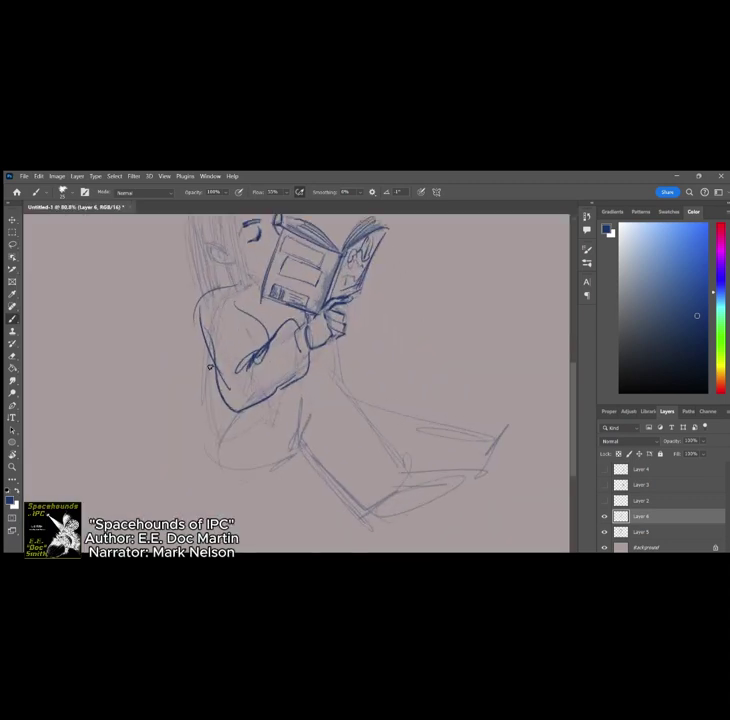
left_click_drag(252, 297, 270, 313)
mouse_move(206, 337)
left_mouse_down()
mouse_move(199, 438)
mouse_move(233, 415)
left_mouse_up()
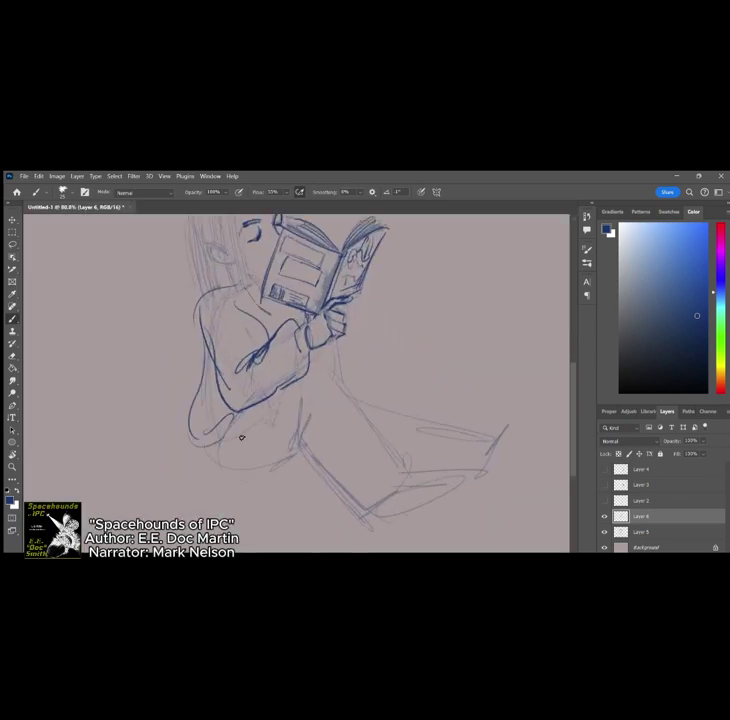
left_click_drag(201, 446, 235, 475)
Step: Draw the near leg with a raised knee and a wide trouser leg dropping straight to a hem
left_click_drag(302, 368, 342, 346)
left_click_drag(345, 352, 348, 463)
left_click_drag(342, 386, 355, 497)
left_click_drag(347, 408, 363, 506)
left_click_drag(289, 415, 292, 525)
left_click_drag(287, 440, 292, 525)
left_click_drag(292, 525, 376, 498)
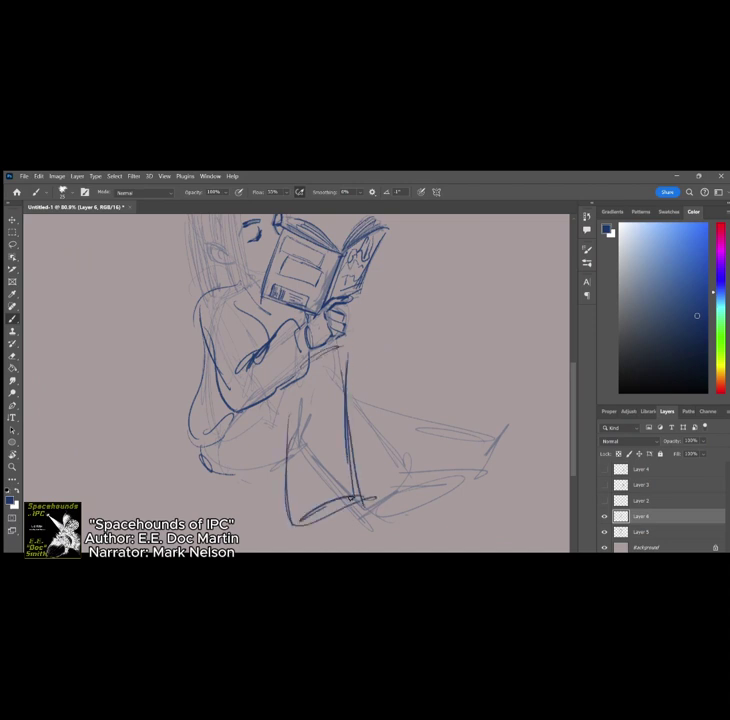
left_click_drag(326, 507, 365, 496)
left_click_drag(348, 425, 354, 494)
left_click_drag(312, 495, 349, 480)
Step: Connect the hips to the knee with thigh lines and add a rounded shoe below the trouser hem
left_click_drag(278, 402, 286, 434)
left_click_drag(288, 436, 287, 393)
mouse_move(204, 458)
left_mouse_down()
mouse_move(275, 460)
mouse_move(287, 452)
left_mouse_up()
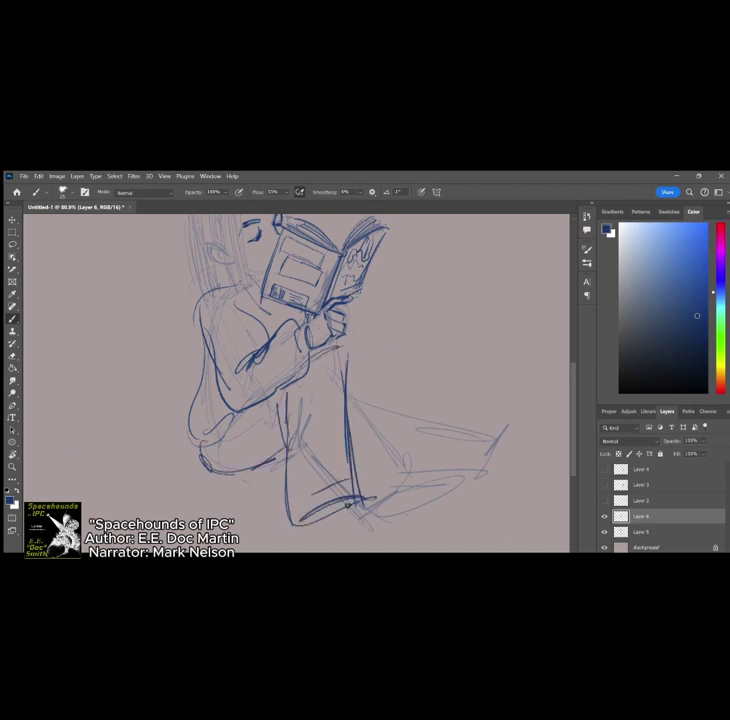
left_click_drag(347, 505, 377, 512)
mouse_move(300, 526)
left_mouse_down()
mouse_move(342, 526)
mouse_move(375, 511)
left_mouse_up()
left_click_drag(319, 531, 374, 514)
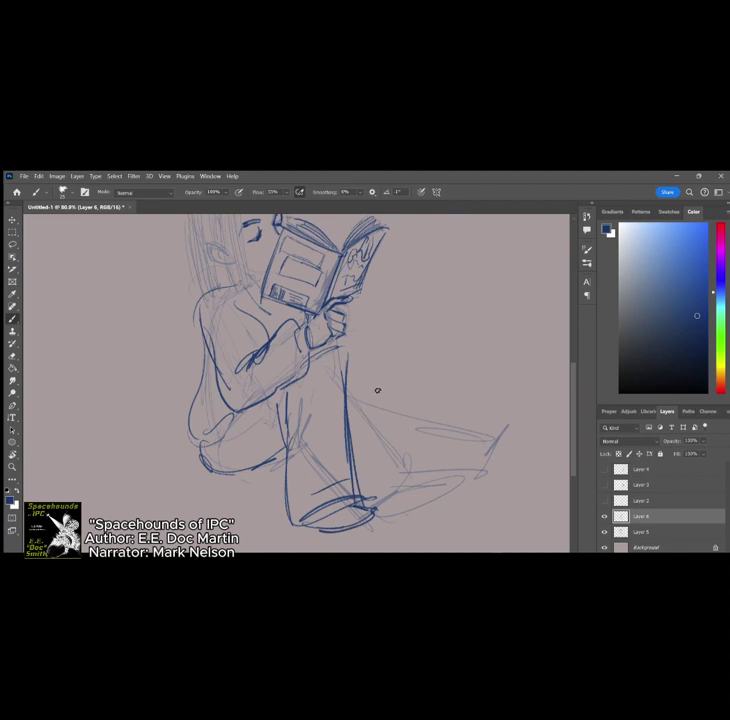
Step: Try a second bent leg beyond the near one, with a foot shape behind the trouser leg
left_click_drag(347, 373, 415, 380)
left_click_drag(415, 404, 361, 466)
left_click_drag(355, 407, 347, 421)
left_click_drag(374, 467, 357, 484)
mouse_move(285, 469)
left_mouse_down()
mouse_move(274, 479)
mouse_move(258, 537)
mouse_move(283, 463)
left_mouse_up()
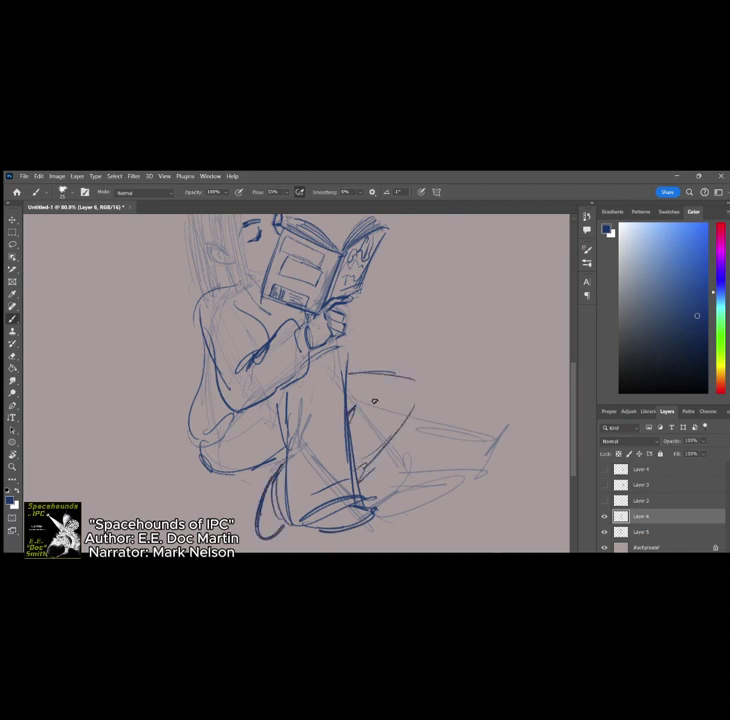
Step: Undo the strokes of the second leg and the foot behind the trouser leg
key("ctrl+z")
key("ctrl+z")
key("ctrl+z")
key("ctrl+z")
key("ctrl+z")
key("ctrl+z")
key("ctrl+z")
key("ctrl+z")
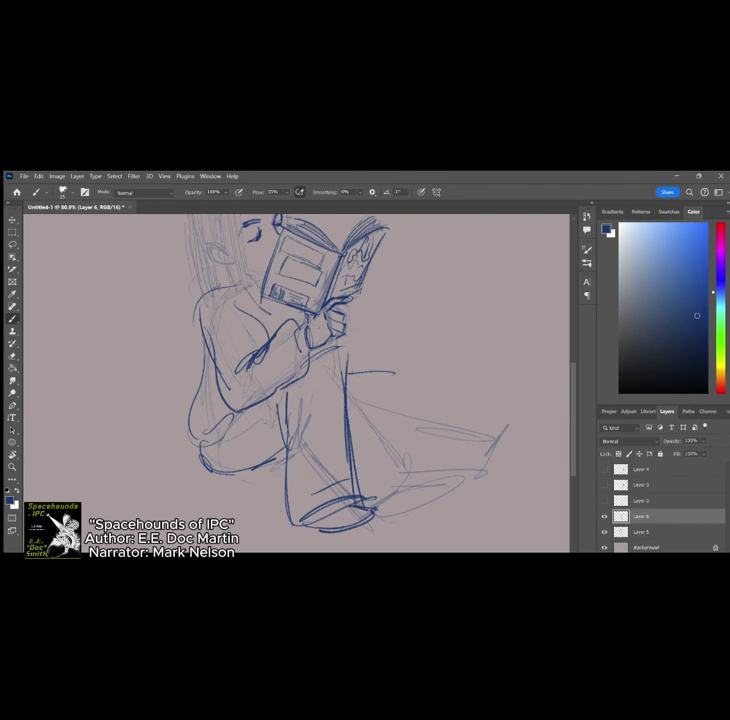
key("ctrl+z")
Step: Add short ankle and cuff strokes at the trouser hem above the shoe
left_click_drag(312, 495, 371, 479)
mouse_move(357, 470)
left_mouse_down()
mouse_move(363, 467)
mouse_move(371, 498)
left_mouse_up()
left_click_drag(360, 501, 305, 523)
key("e")
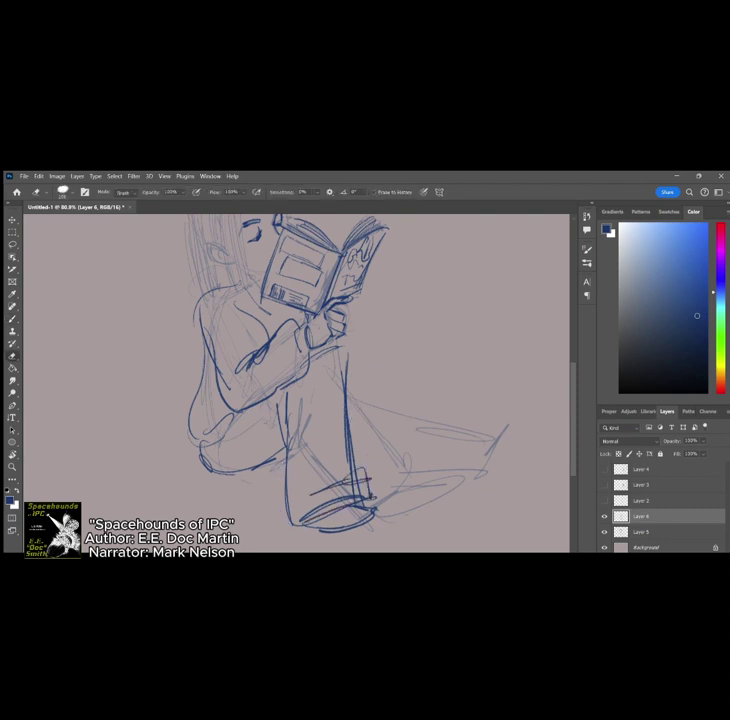
key("c")
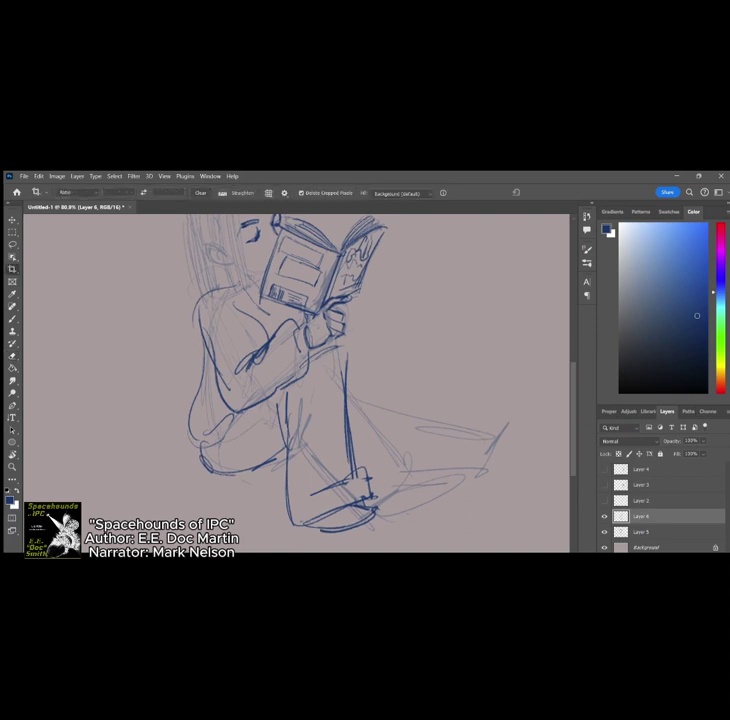
left_click_drag(355, 471, 366, 477)
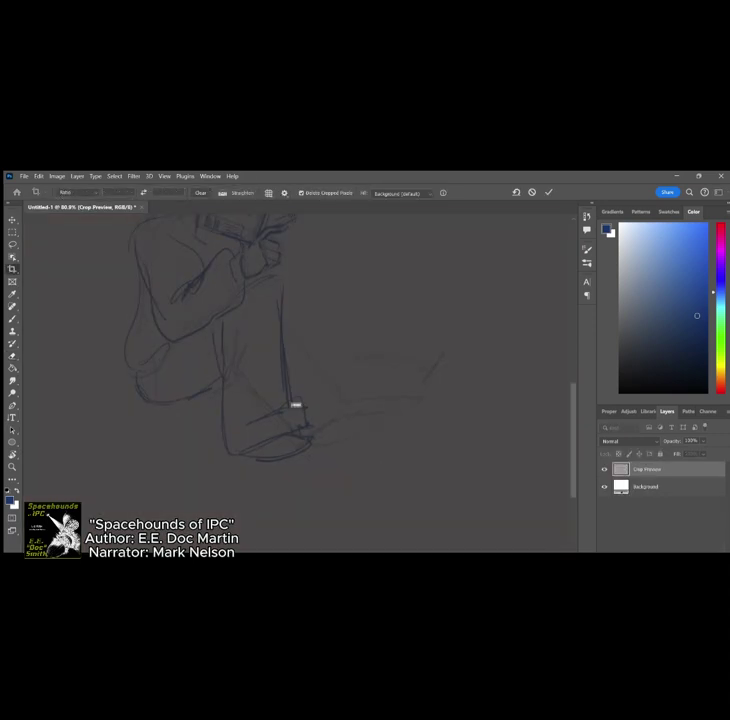
left_click(381, 479)
key("Return")
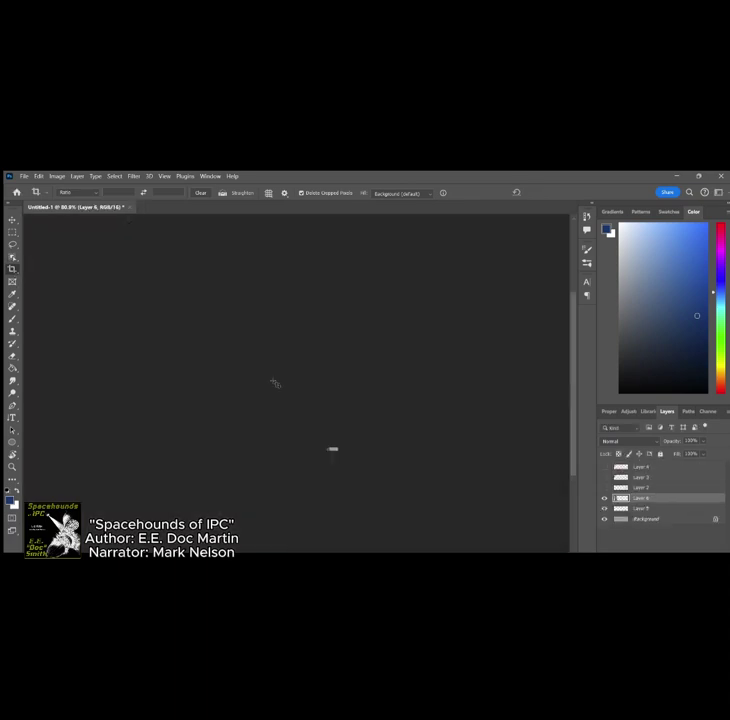
key("ctrl+z")
scroll(424, 355, "down", 8)
scroll(548, 424, "up", 6)
key("b")
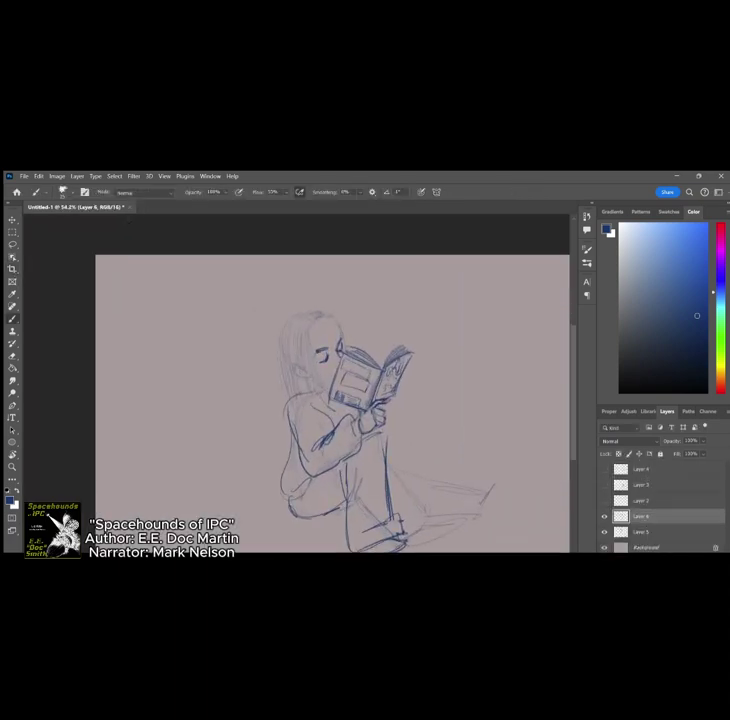
Step: Reinforce the near shoe and trouser hem with heavier, repeated contour strokes
scroll(432, 545, "up", 8)
scroll(396, 295, "down", 1)
mouse_move(360, 496)
left_mouse_down()
mouse_move(295, 518)
mouse_move(363, 495)
mouse_move(325, 521)
left_mouse_up()
mouse_move(377, 504)
left_mouse_down()
mouse_move(340, 520)
mouse_move(276, 519)
left_mouse_up()
left_click_drag(369, 466, 372, 492)
left_click_drag(273, 514, 350, 488)
left_click_drag(358, 484, 303, 494)
left_click_drag(362, 444, 365, 469)
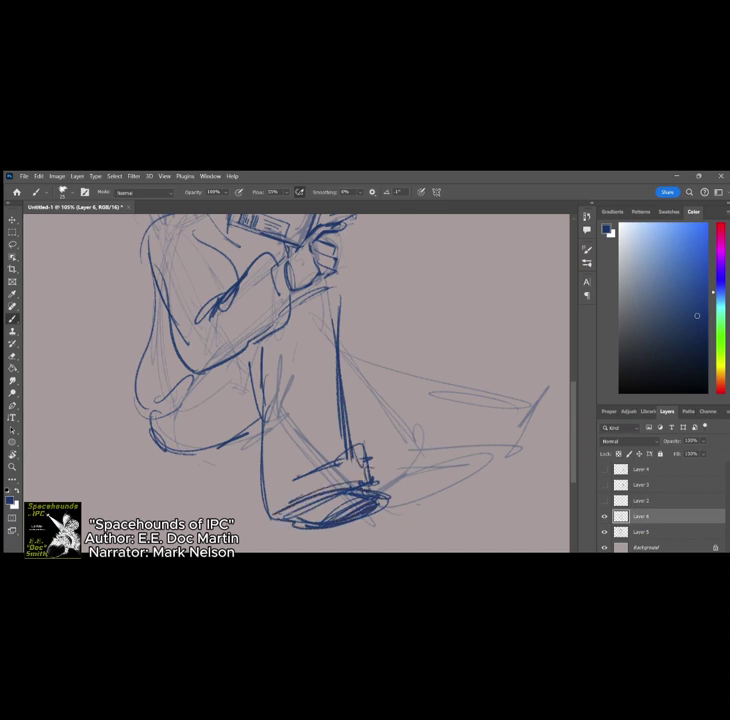
Step: Sketch a second foot with a short trouser cuff below the hips, behind the near leg
left_click_drag(256, 418, 229, 491)
left_click_drag(258, 483, 248, 513)
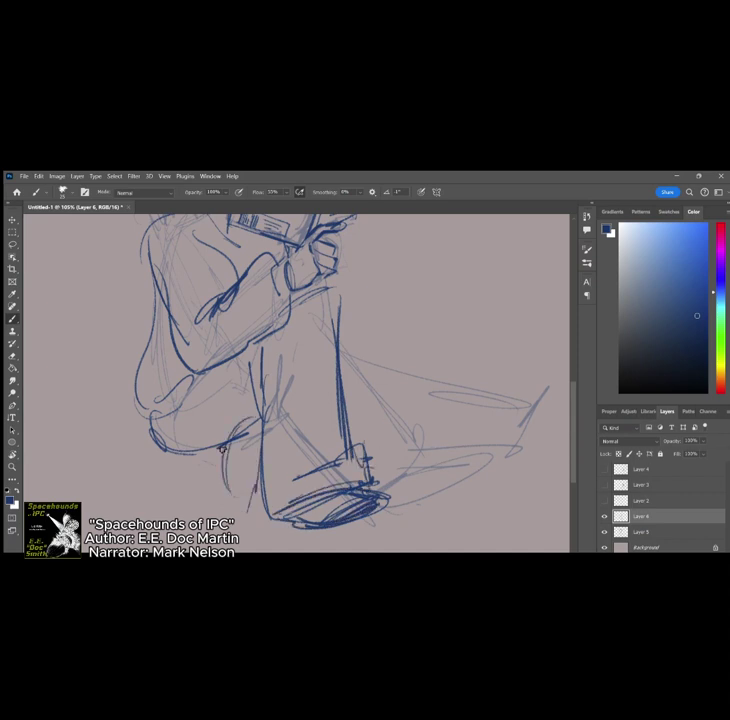
left_click_drag(226, 443, 194, 471)
mouse_move(223, 445)
left_mouse_down()
mouse_move(188, 480)
mouse_move(235, 498)
left_mouse_up()
mouse_move(205, 458)
left_mouse_down()
mouse_move(191, 507)
mouse_move(190, 480)
mouse_move(212, 492)
mouse_move(200, 465)
left_mouse_up()
Step: Sketch the second knee jutting out in front of the near leg with a short bent contour
left_click_drag(375, 370, 383, 378)
left_click_drag(339, 338, 390, 364)
left_click_drag(396, 383, 352, 446)
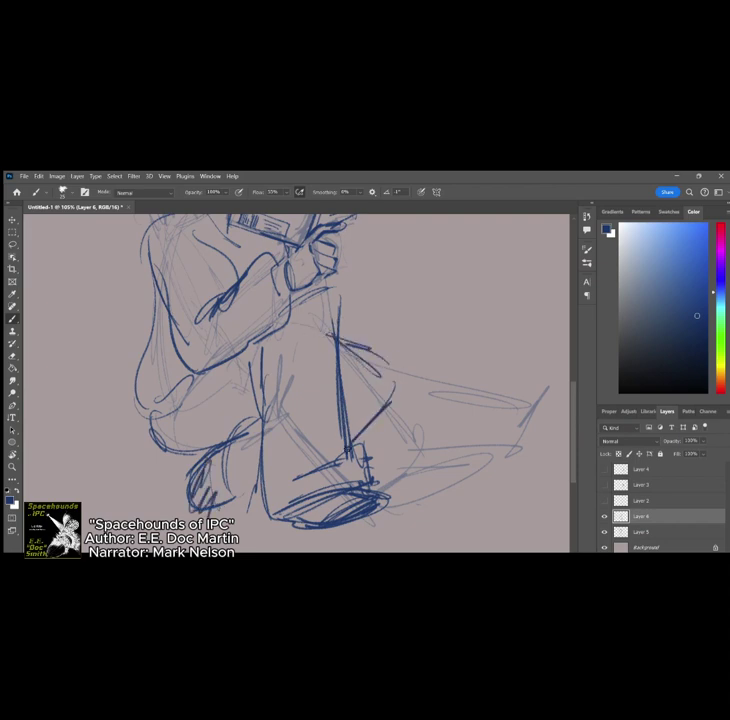
left_click_drag(342, 345, 353, 445)
Step: Draw the curved contour of the far leg from below the hands down toward the second knee
scroll(377, 429, "down", 6)
scroll(297, 425, "up", 5)
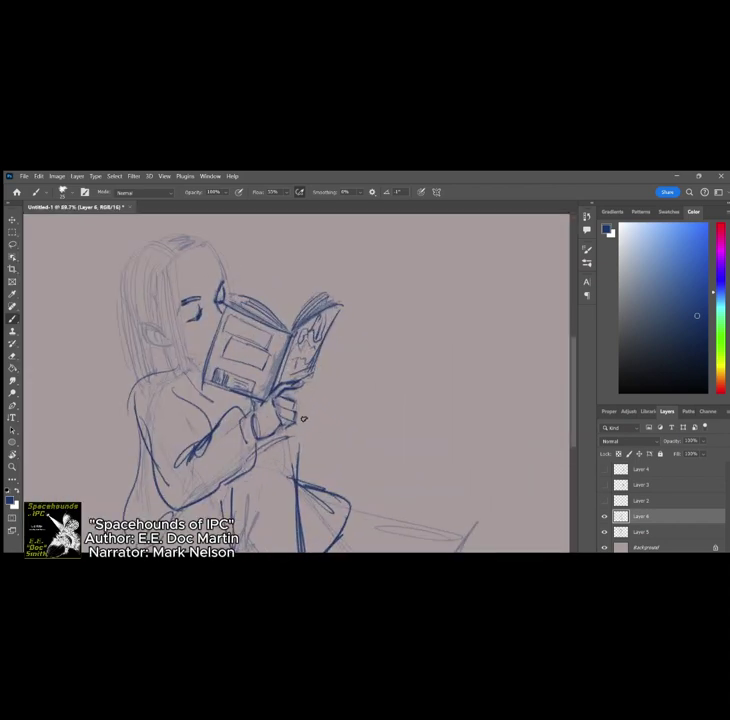
left_click_drag(303, 419, 318, 478)
Step: Draw long dark strands for the front section of hair, falling from the parting past the closed eye
scroll(184, 262, "up", 3)
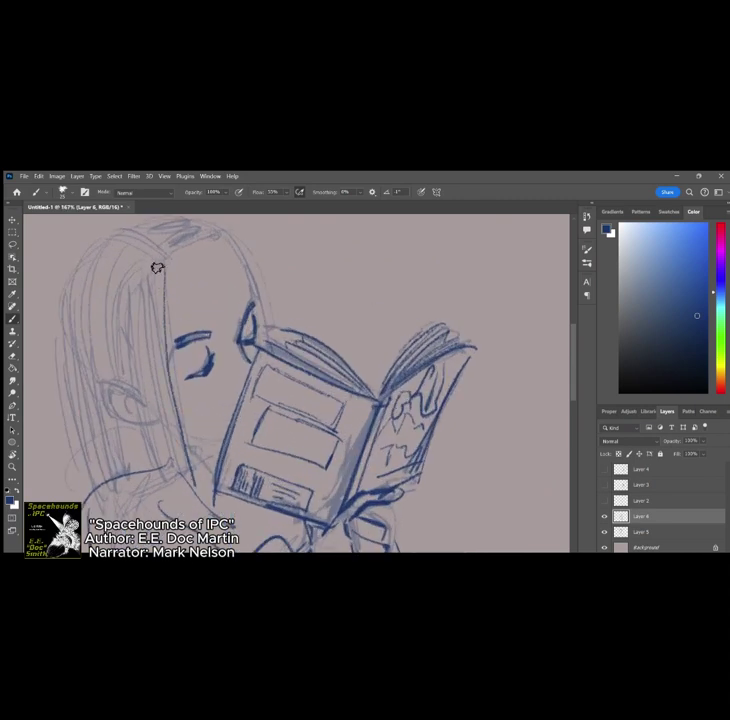
left_click_drag(157, 268, 168, 440)
left_click_drag(138, 255, 170, 455)
mouse_move(134, 278)
left_mouse_down()
mouse_move(142, 386)
mouse_move(168, 458)
left_mouse_up()
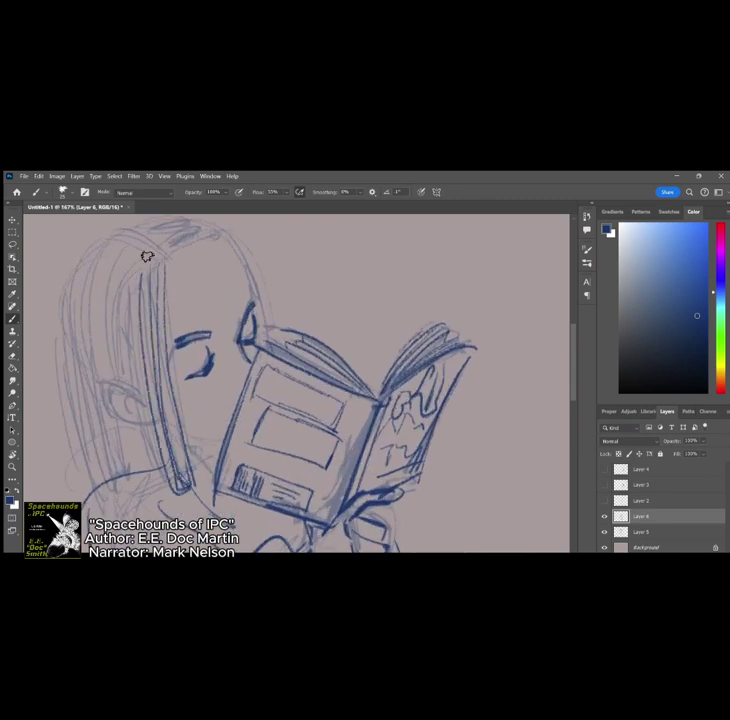
left_click_drag(147, 257, 163, 448)
left_click_drag(135, 274, 158, 445)
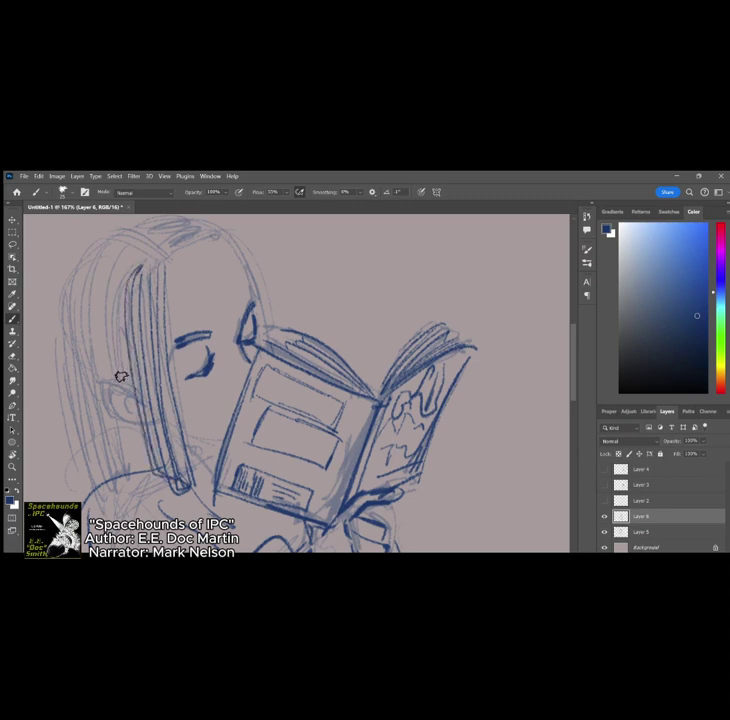
Step: Redraw the girl's ear, hair parting and forehead line in darker strokes
mouse_move(93, 377)
left_mouse_down()
mouse_move(122, 383)
mouse_move(96, 400)
mouse_move(147, 431)
mouse_move(128, 381)
left_mouse_up()
left_click_drag(156, 274, 163, 256)
left_click_drag(161, 316, 170, 246)
mouse_move(154, 254)
left_mouse_down()
mouse_move(146, 284)
mouse_move(165, 240)
mouse_move(190, 241)
mouse_move(217, 227)
mouse_move(222, 233)
mouse_move(256, 306)
mouse_move(225, 261)
mouse_move(225, 391)
left_mouse_up()
Step: Draw dark strands from the parting over the back of the head down to the hair tips
scroll(256, 310, "down", 3)
scroll(256, 310, "up", 3)
mouse_move(248, 273)
left_mouse_down()
mouse_move(220, 259)
mouse_move(196, 270)
mouse_move(166, 455)
left_mouse_up()
mouse_move(190, 292)
left_mouse_down()
mouse_move(177, 446)
mouse_move(163, 488)
left_mouse_up()
mouse_move(208, 268)
left_mouse_down()
mouse_move(169, 306)
mouse_move(157, 478)
left_mouse_up()
mouse_move(162, 410)
left_mouse_down()
mouse_move(165, 500)
mouse_move(186, 513)
left_mouse_up()
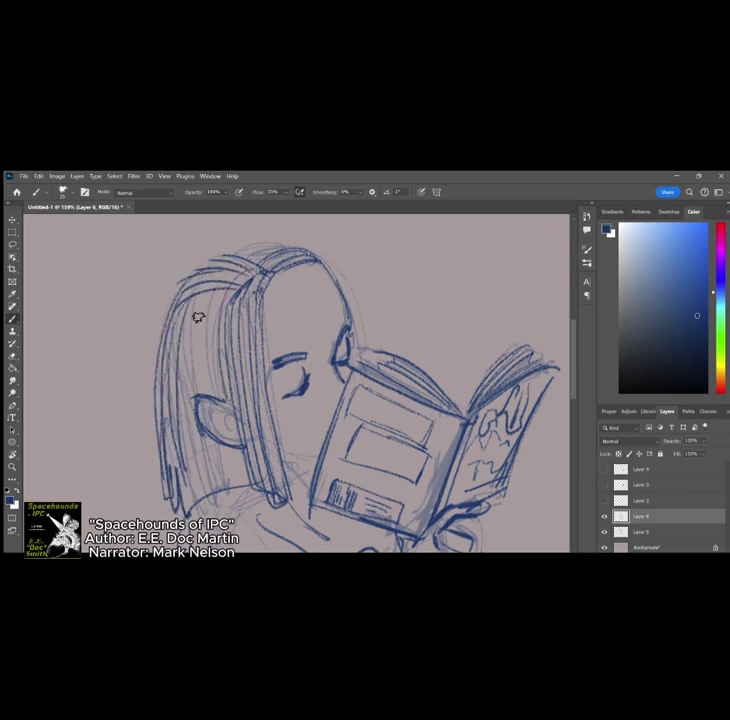
Step: Fill the hair around and behind the ear with long strands and add strokes on the crown
left_click_drag(190, 285, 165, 478)
left_click_drag(188, 318, 176, 484)
mouse_move(194, 405)
left_mouse_down()
mouse_move(183, 487)
mouse_move(196, 468)
left_mouse_up()
left_click_drag(212, 415, 240, 488)
left_click_drag(210, 334, 205, 387)
left_click_drag(224, 306, 212, 422)
left_click_drag(242, 257, 288, 244)
left_click_drag(224, 492, 233, 458)
scroll(346, 323, "down", 4)
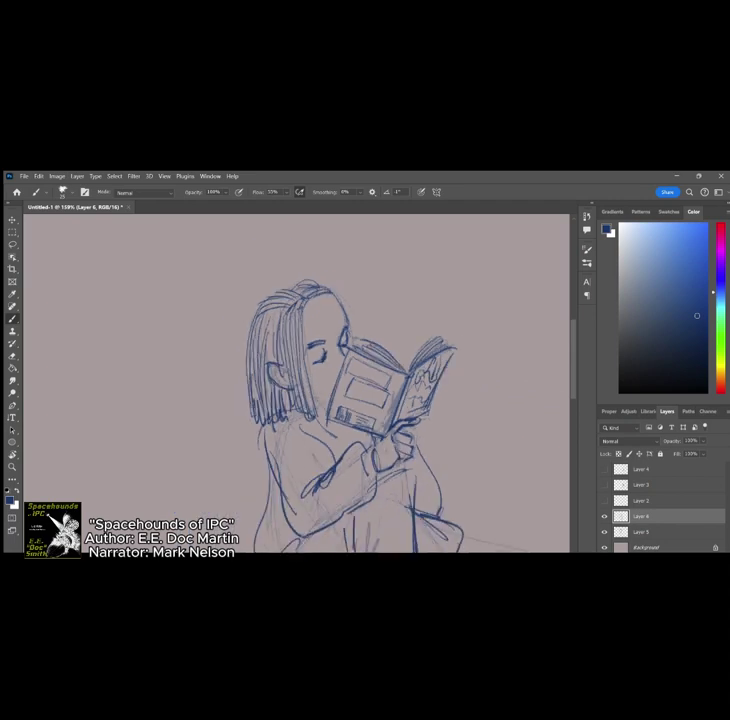
Step: Add the girl's jaw and chin beneath the hair and behind the book with short dark strokes
scroll(376, 375, "up", 4)
left_click_drag(247, 405, 286, 421)
left_click_drag(296, 475, 337, 484)
left_click_drag(264, 420, 287, 425)
left_click_drag(284, 425, 266, 445)
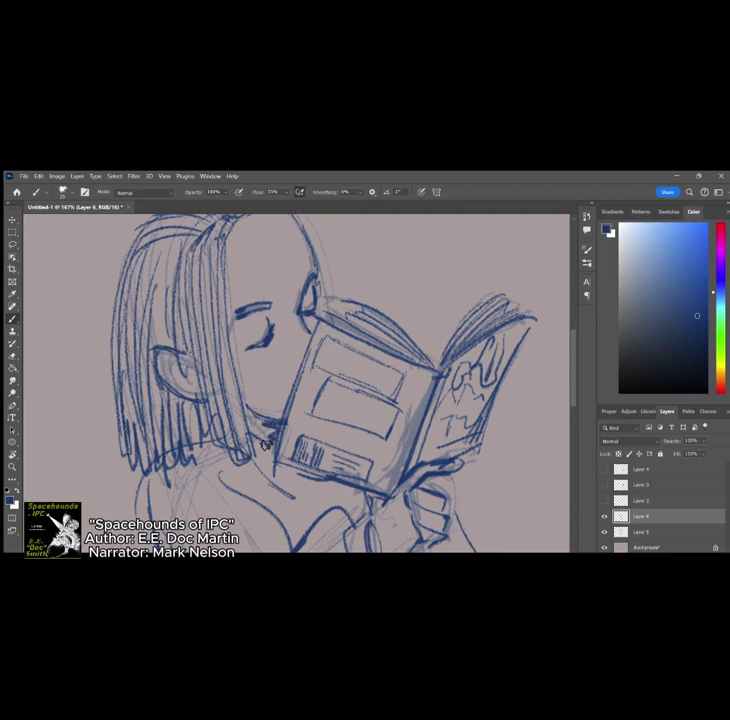
scroll(300, 446, "down", 3)
left_click_drag(297, 385, 269, 413)
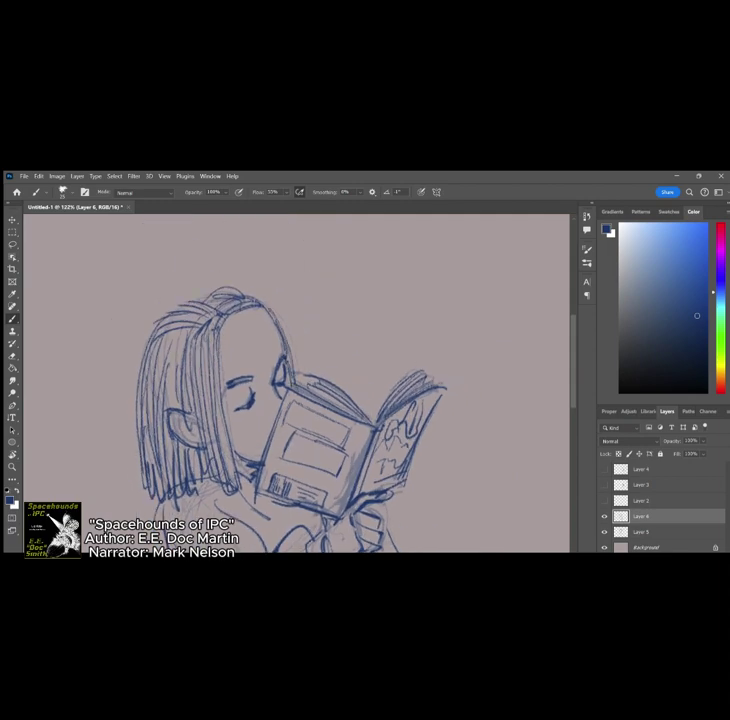
Step: Sketch a hood hanging behind the girl's shoulders and add a small pointed stroke at the front knee
scroll(329, 319, "down", 5)
scroll(394, 411, "up", 4)
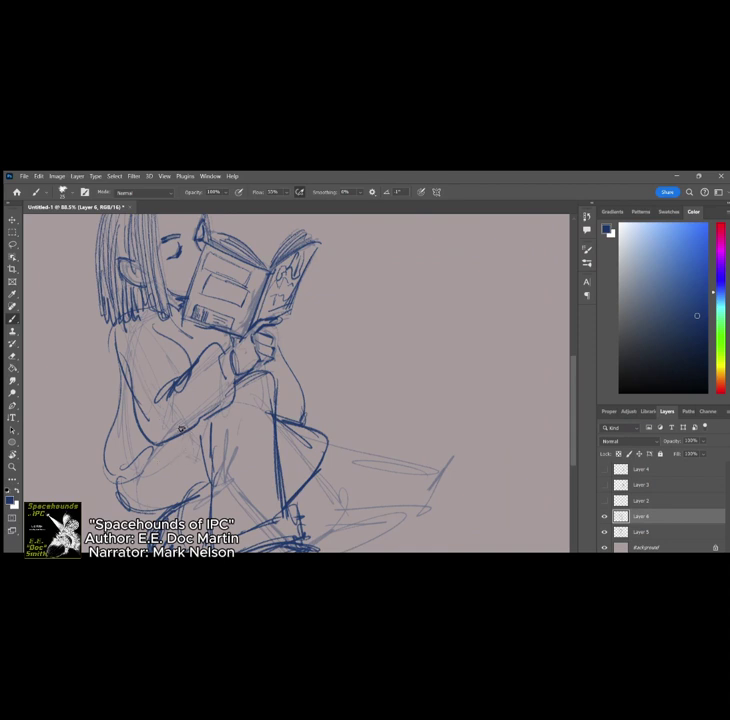
left_click_drag(84, 332, 104, 388)
left_click_drag(308, 443, 344, 452)
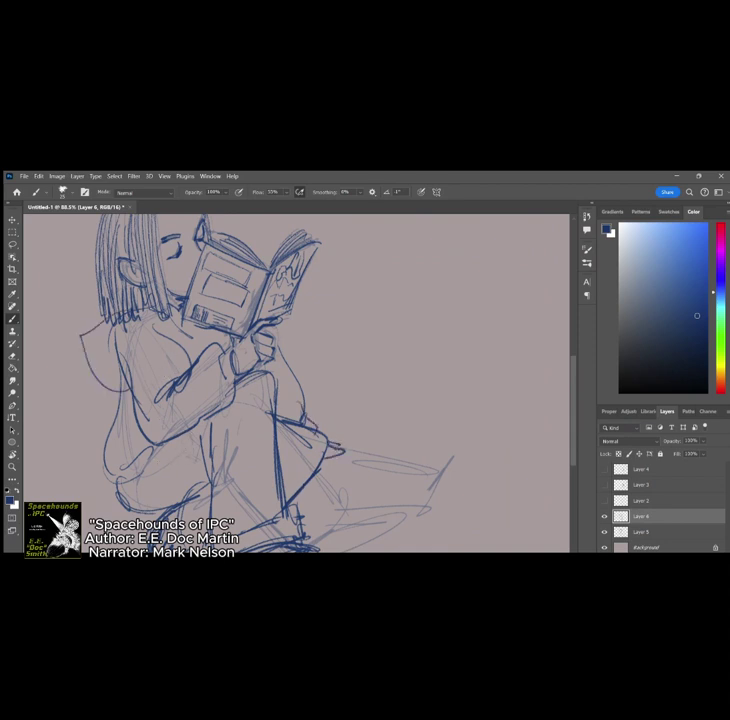
Step: Scale the girl's two sketch layers down together and place them near the canvas's upper-left corner
scroll(307, 375, "down", 6)
scroll(290, 430, "down", 3)
scroll(370, 370, "up", 3)
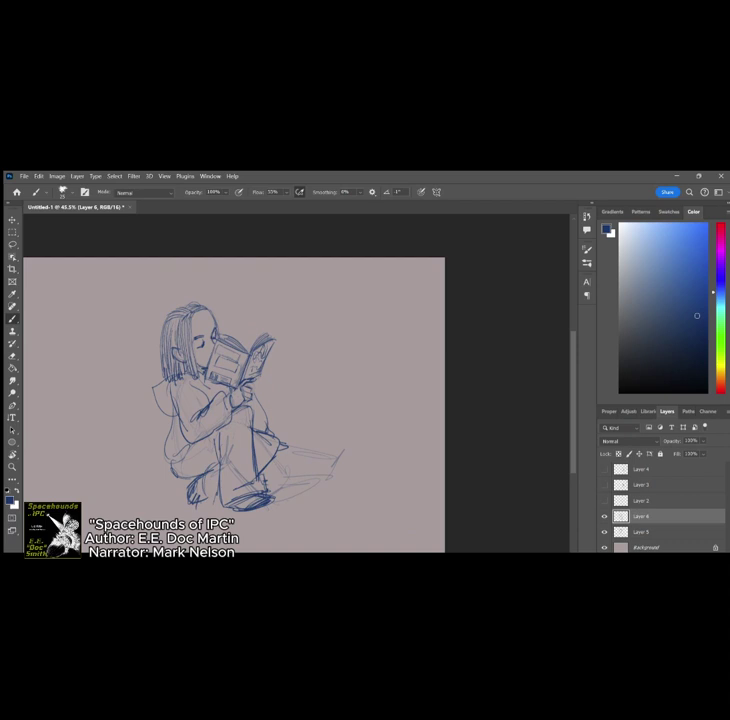
key("ctrl+t")
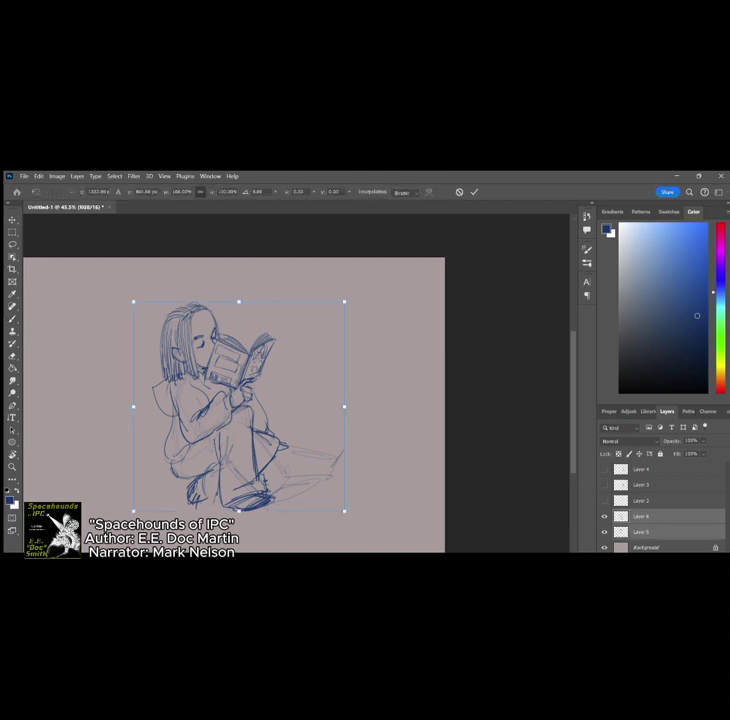
left_click_drag(345, 511, 239, 406)
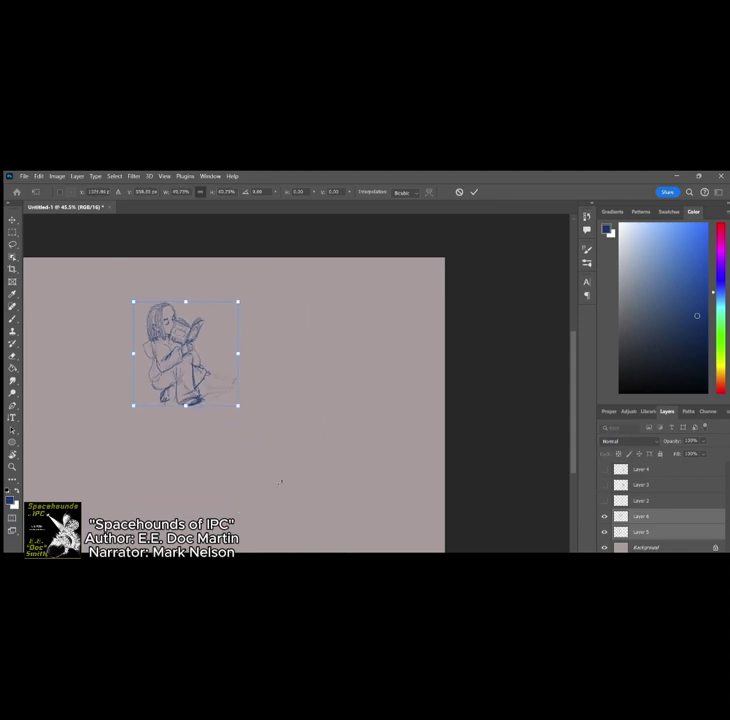
scroll(280, 481, "left", 4)
mouse_move(303, 363)
left_mouse_down()
mouse_move(181, 325)
mouse_move(223, 370)
mouse_move(215, 363)
left_mouse_up()
left_click_drag(257, 404, 278, 424)
key("Return")
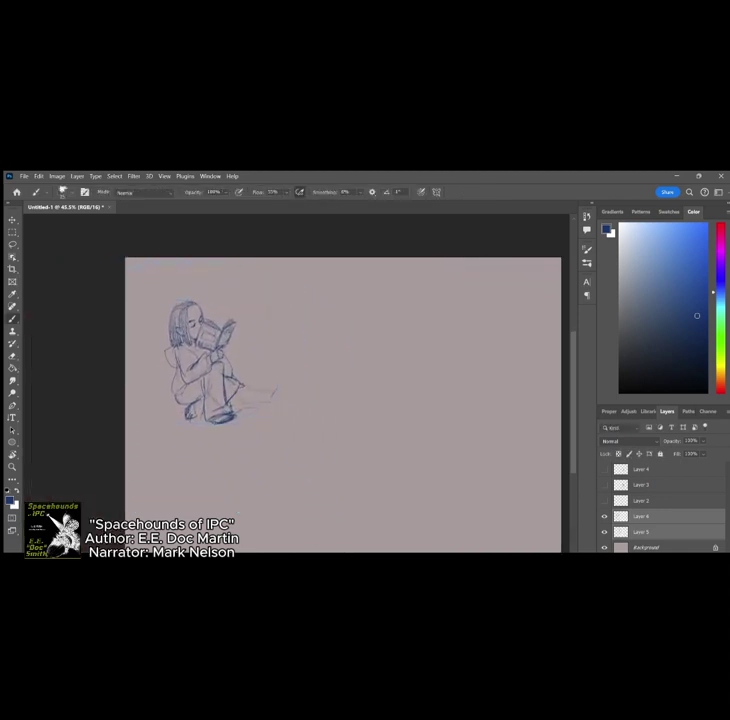
Step: Add a new empty layer above the girl's sketch layers
left_click(676, 554)
left_click(675, 522)
left_click(682, 558)
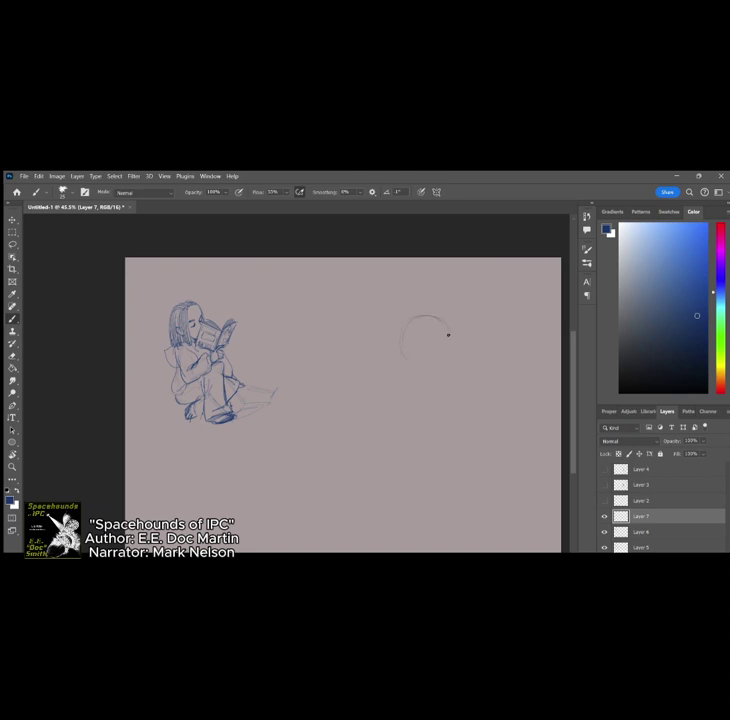
Step: Sketch a second figure's round head with a pointed, hatched jaw and two ears in the canvas's right half
scroll(474, 316, "up", 5)
mouse_move(420, 395)
left_mouse_down()
mouse_move(385, 441)
mouse_move(399, 428)
mouse_move(381, 425)
mouse_move(389, 431)
left_mouse_up()
left_click_drag(343, 424, 379, 428)
left_click_drag(336, 412, 414, 406)
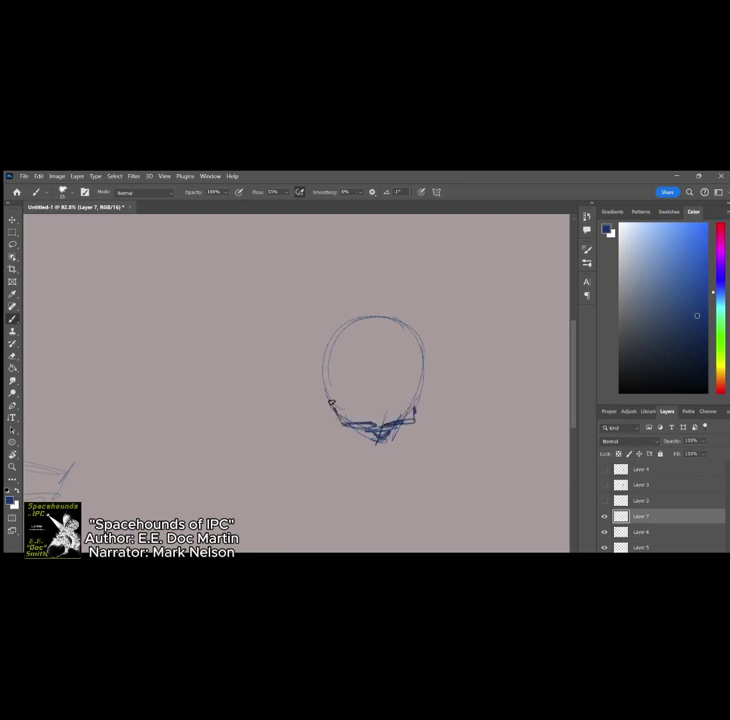
left_click_drag(318, 382, 331, 409)
left_click_drag(426, 378, 418, 402)
mouse_move(352, 418)
left_mouse_down()
mouse_move(394, 419)
mouse_move(378, 445)
left_mouse_up()
Step: Draw a looping curly fringe across the face and a large curly hair outline around the head
mouse_move(332, 391)
left_mouse_down()
mouse_move(337, 404)
mouse_move(352, 385)
mouse_move(412, 378)
left_mouse_up()
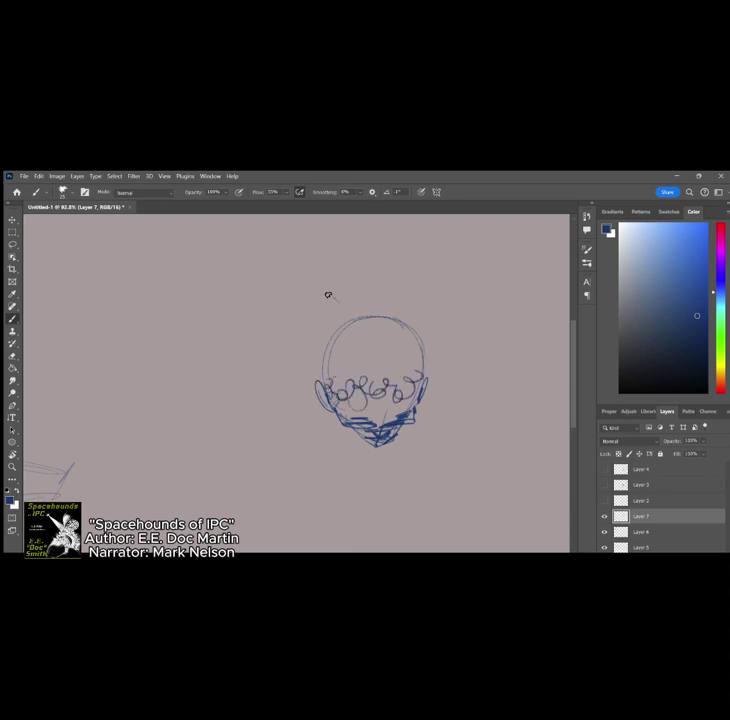
mouse_move(328, 295)
left_mouse_down()
mouse_move(290, 322)
mouse_move(290, 378)
mouse_move(362, 281)
mouse_move(414, 285)
mouse_move(443, 310)
mouse_move(449, 372)
mouse_move(437, 388)
left_mouse_up()
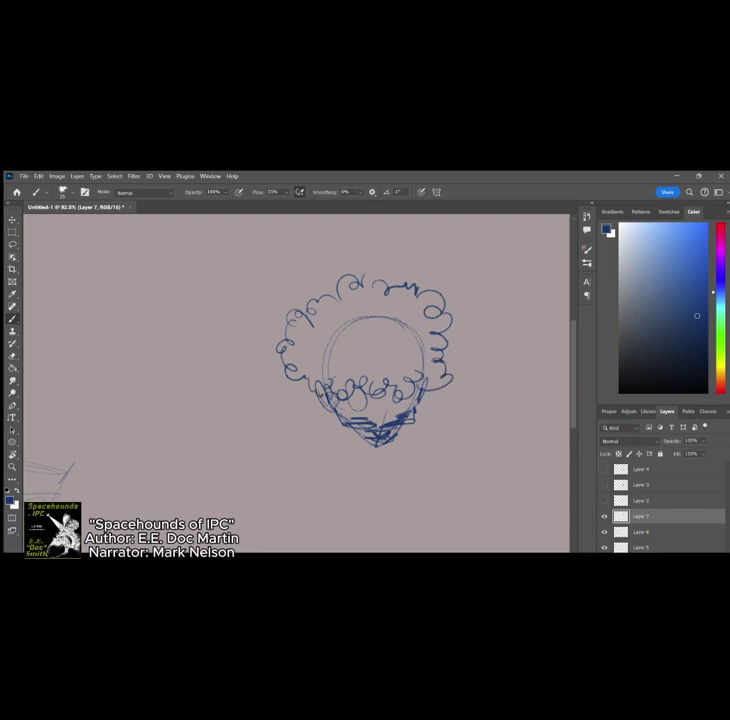
scroll(402, 240, "down", 3)
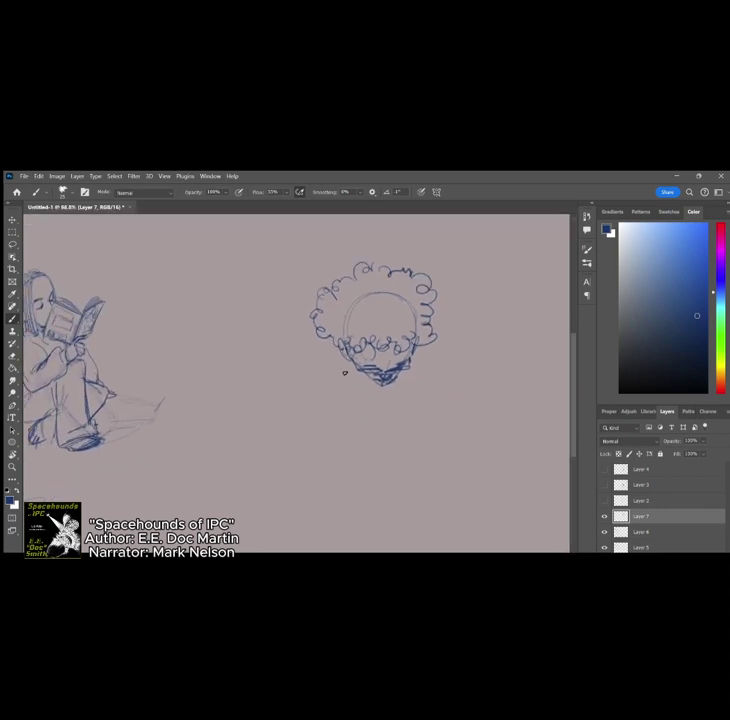
left_click_drag(378, 392, 380, 478)
key("ctrl+minus")
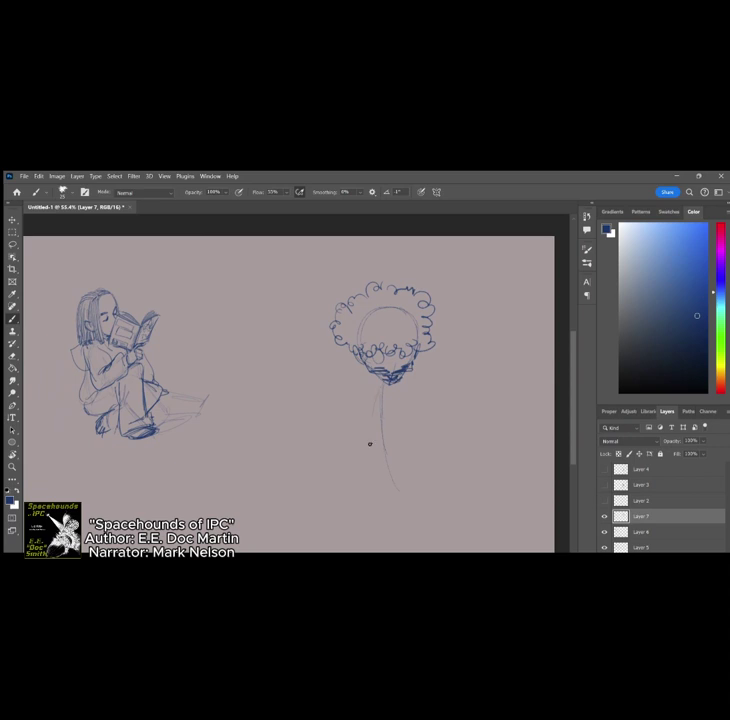
left_click_drag(355, 489, 404, 485)
scroll(370, 450, "down", 1)
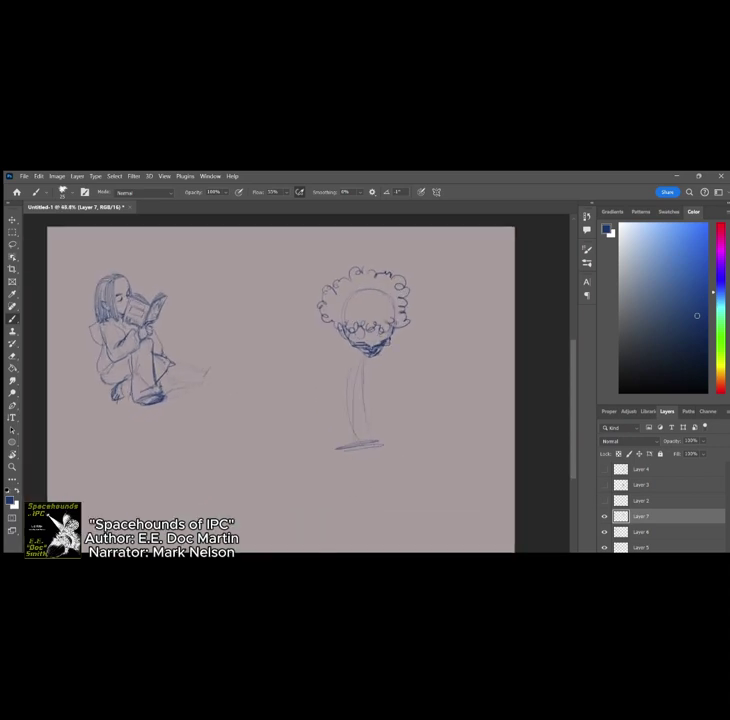
mouse_move(371, 361)
left_mouse_down()
mouse_move(363, 445)
mouse_move(365, 365)
mouse_move(373, 375)
left_mouse_up()
key("e")
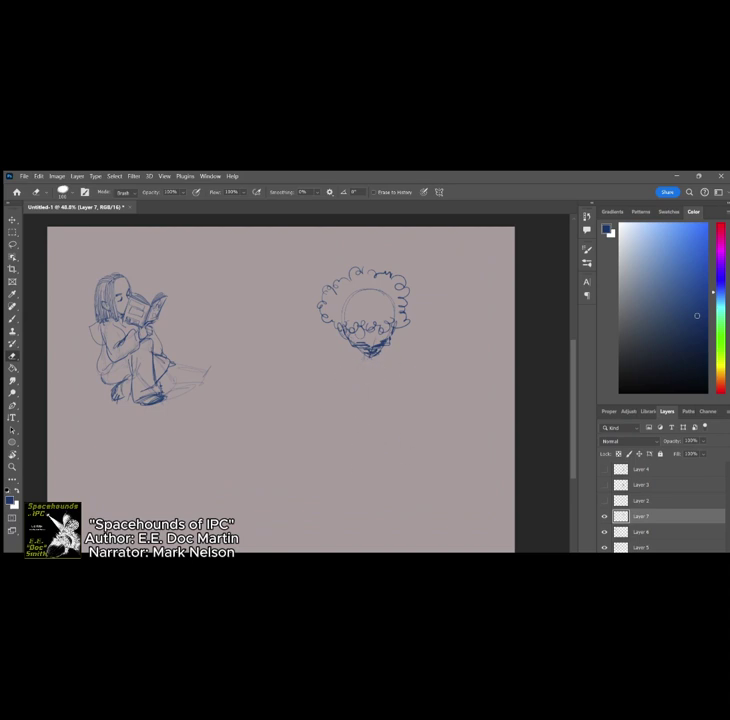
Step: Sketch the second figure's shoulders, torso sides and waist below the head with the Brush tool
key("b")
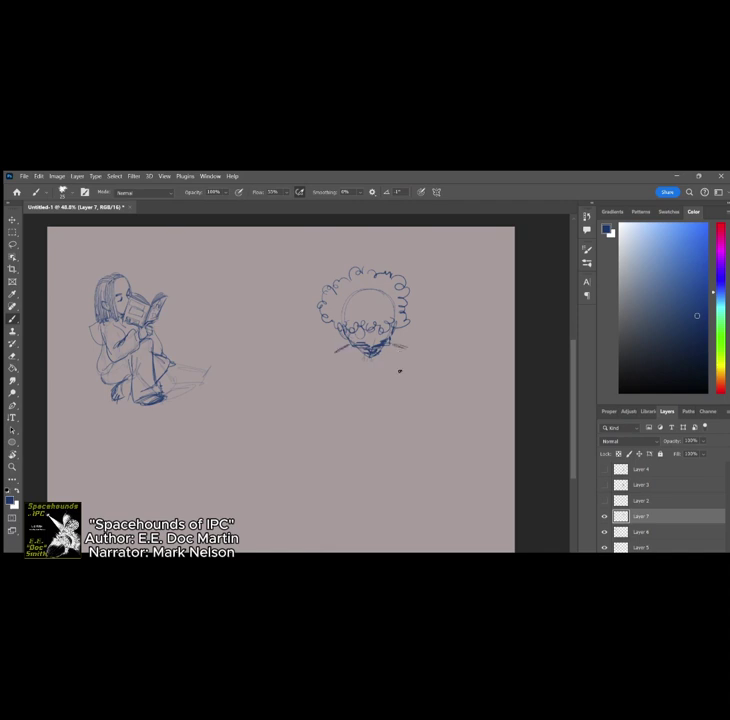
mouse_move(334, 362)
left_mouse_down()
mouse_move(340, 430)
mouse_move(386, 433)
left_mouse_up()
left_click_drag(338, 431, 316, 456)
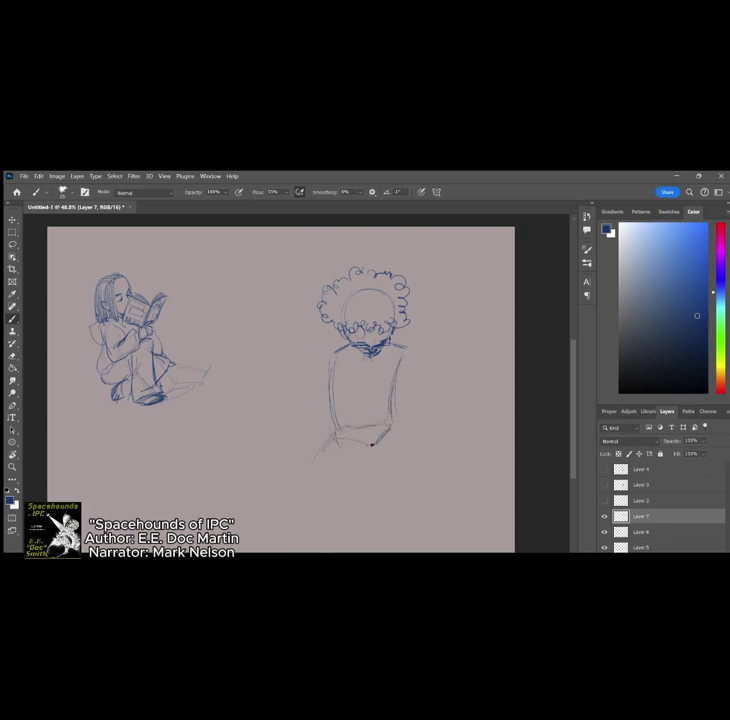
Step: Scale the curly-haired figure down proportionally toward its upper-left corner
key("ctrl+t")
left_click_drag(409, 461, 380, 404)
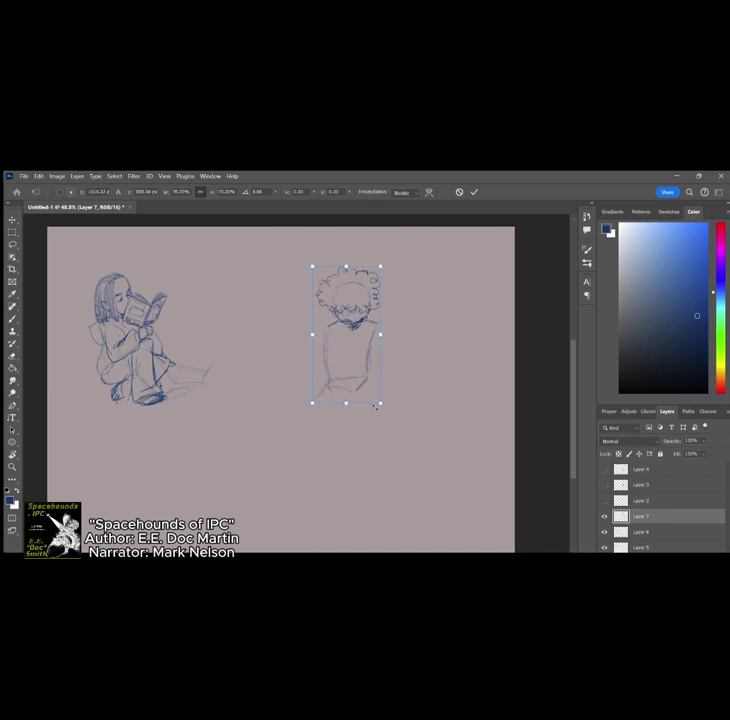
key("Return")
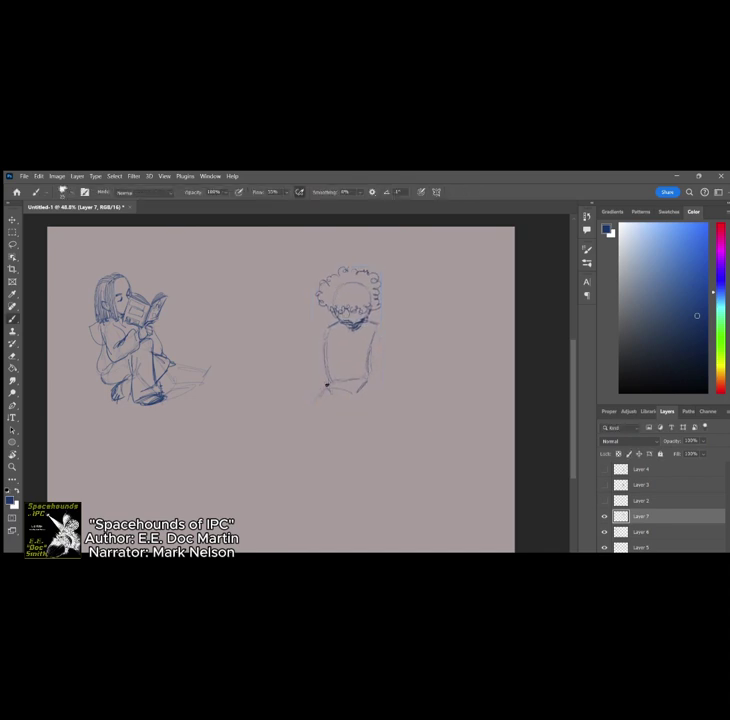
Step: Sketch crossed legs with both feet and a waistline beneath the curly-haired figure's torso
left_click_drag(315, 389, 373, 411)
left_click_drag(313, 408, 388, 423)
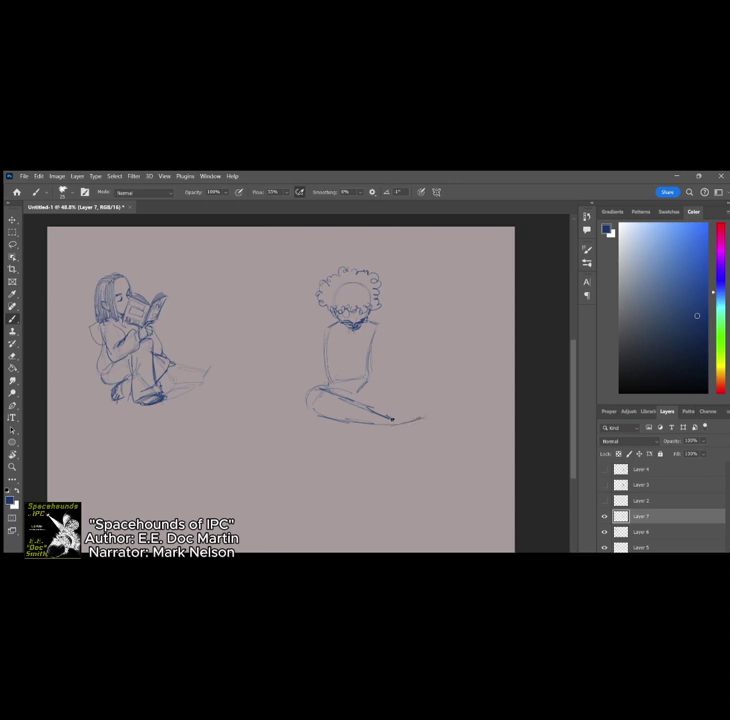
mouse_move(416, 406)
left_mouse_down()
mouse_move(389, 418)
mouse_move(411, 386)
mouse_move(355, 400)
left_mouse_up()
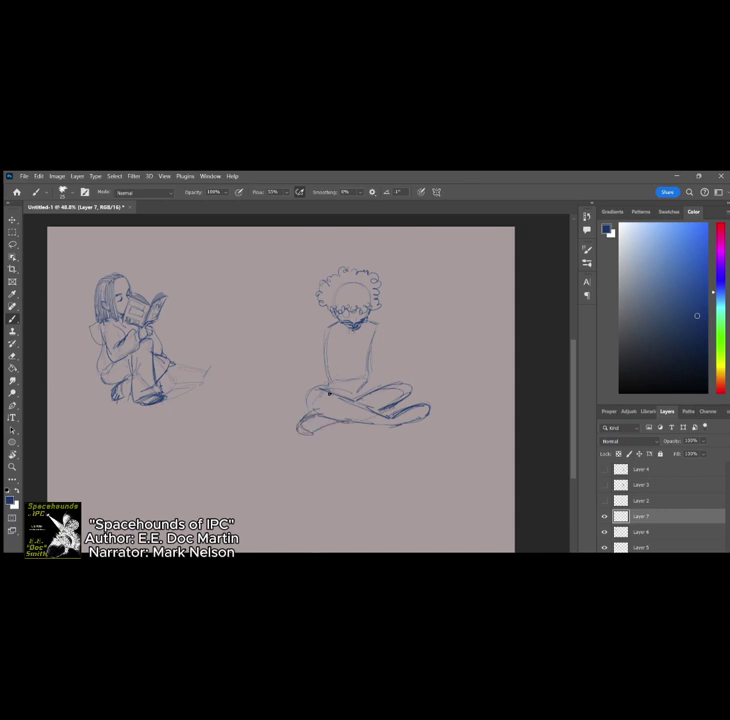
left_click_drag(328, 382, 304, 403)
mouse_move(364, 380)
left_mouse_down()
mouse_move(397, 379)
mouse_move(352, 399)
left_mouse_up()
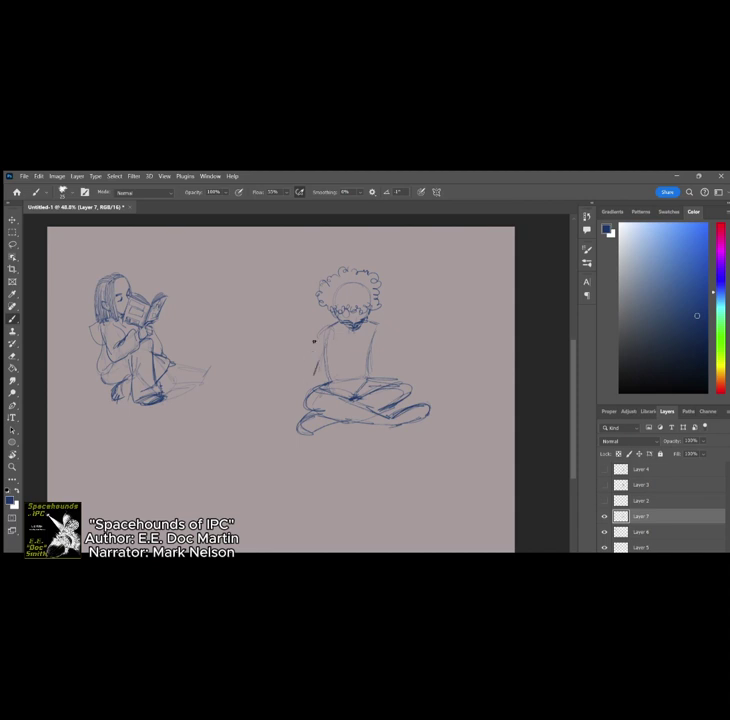
Step: Sketch the curly-haired figure's arms from the shoulders down to the lap
left_click_drag(318, 352, 312, 379)
scroll(378, 382, "up", 7)
mouse_move(242, 388)
left_mouse_down()
mouse_move(260, 373)
mouse_move(286, 394)
left_mouse_up()
mouse_move(255, 378)
left_mouse_down()
mouse_move(284, 397)
mouse_move(324, 402)
mouse_move(278, 412)
left_mouse_up()
key("ctrl+z")
key("ctrl+z")
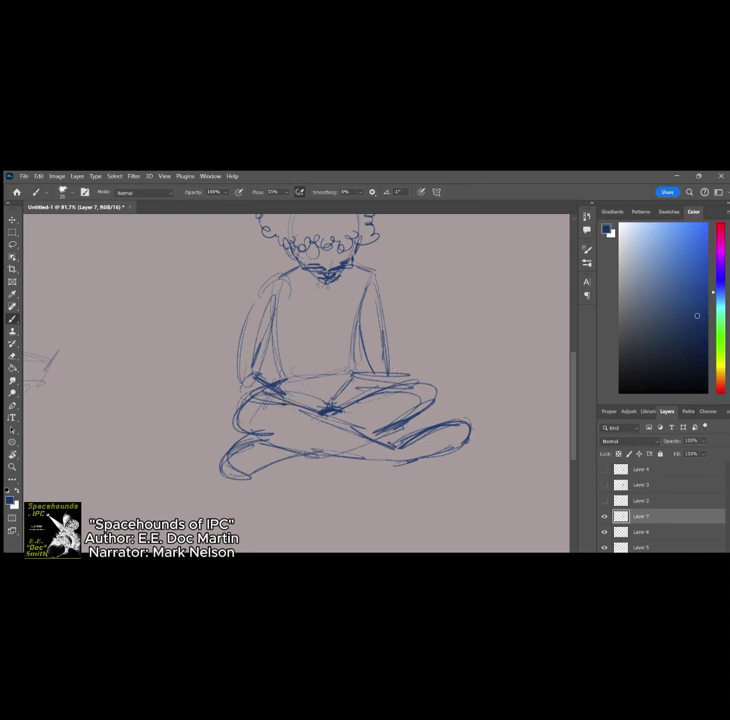
Step: Draw an open book resting on the crossed legs, with heavy cover edges and page lines
left_click_drag(260, 379, 340, 427)
left_click_drag(284, 397, 330, 423)
left_click_drag(348, 427, 383, 380)
left_click_drag(329, 405, 353, 370)
mouse_move(329, 404)
left_mouse_down()
mouse_move(347, 371)
mouse_move(358, 404)
mouse_move(342, 422)
mouse_move(378, 371)
left_mouse_up()
mouse_move(346, 418)
left_mouse_down()
mouse_move(375, 371)
mouse_move(368, 405)
mouse_move(393, 376)
mouse_move(345, 370)
left_mouse_up()
mouse_move(296, 396)
left_mouse_down()
mouse_move(325, 409)
mouse_move(325, 403)
left_mouse_up()
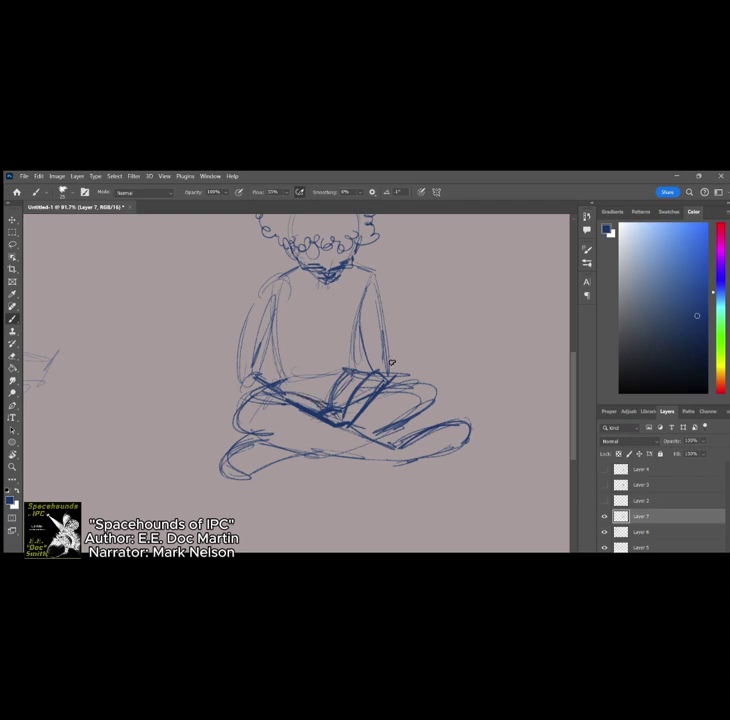
Step: Sketch the figure's hands gripping both sides of the open book
mouse_move(375, 368)
left_mouse_down()
mouse_move(402, 372)
mouse_move(360, 369)
mouse_move(368, 406)
left_mouse_up()
mouse_move(283, 378)
left_mouse_down()
mouse_move(316, 407)
mouse_move(305, 414)
left_mouse_up()
scroll(297, 383, "down", 2)
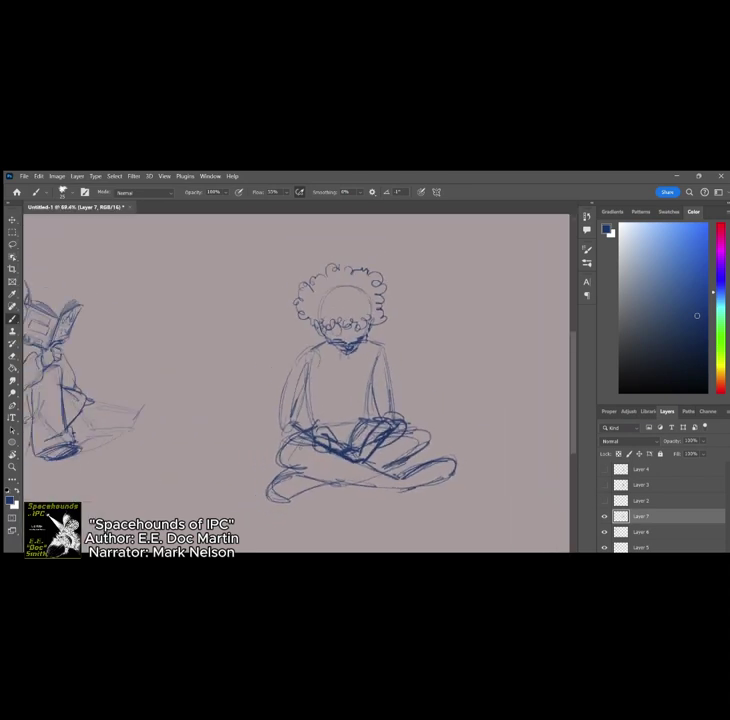
Step: Draw a pointed shirt collar below the hatched chin and darken the shoulder line beside it
scroll(362, 240, "up", 3)
left_click_drag(349, 429, 366, 405)
left_click_drag(323, 434, 304, 392)
left_click_drag(358, 413, 367, 393)
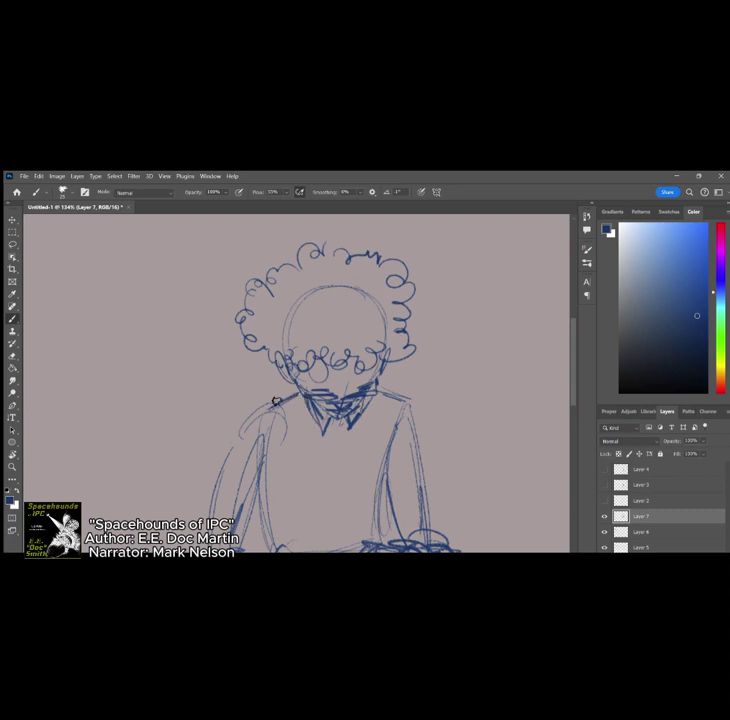
left_click_drag(278, 401, 241, 428)
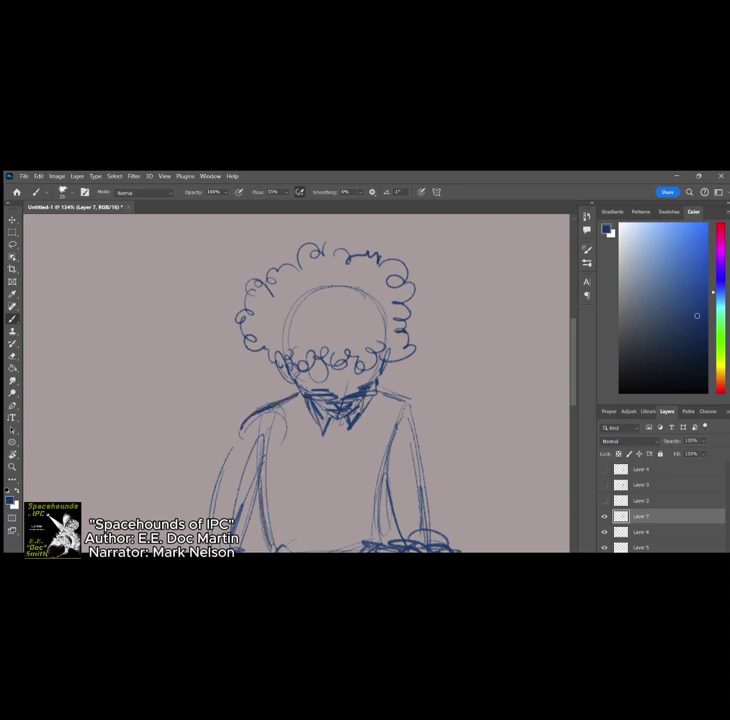
Step: Draw the shirt's central front line and a slanted chest pocket flap beside it
mouse_move(345, 428)
left_mouse_down()
mouse_move(332, 482)
mouse_move(332, 508)
mouse_move(345, 512)
left_mouse_up()
left_click_drag(346, 461, 379, 453)
left_click_drag(347, 467, 375, 461)
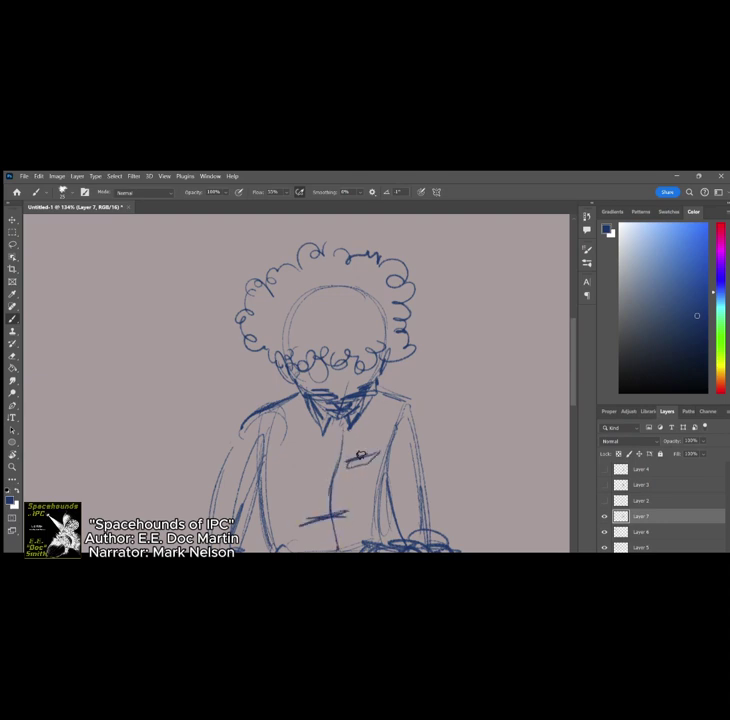
Step: Draw a second pocket flap on the other side of the chest and darken the shirt's side edges
left_click_drag(313, 465, 272, 473)
left_click_drag(273, 475, 314, 466)
mouse_move(393, 431)
left_mouse_down()
mouse_move(381, 462)
mouse_move(379, 545)
left_mouse_up()
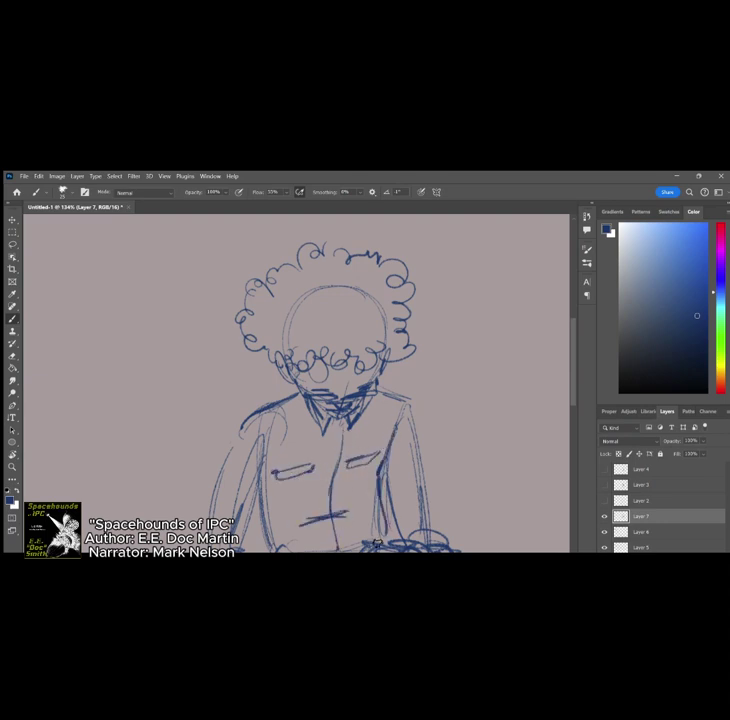
left_click_drag(259, 489, 271, 550)
Step: Thicken the outlines of both jacket sleeves and add elbow folds and cuff lines
scroll(406, 358, "down", 7)
scroll(378, 410, "up", 8)
mouse_move(303, 377)
left_mouse_down()
mouse_move(285, 407)
mouse_move(288, 416)
mouse_move(266, 418)
left_mouse_up()
mouse_move(277, 493)
left_mouse_down()
mouse_move(241, 497)
mouse_move(270, 396)
left_mouse_up()
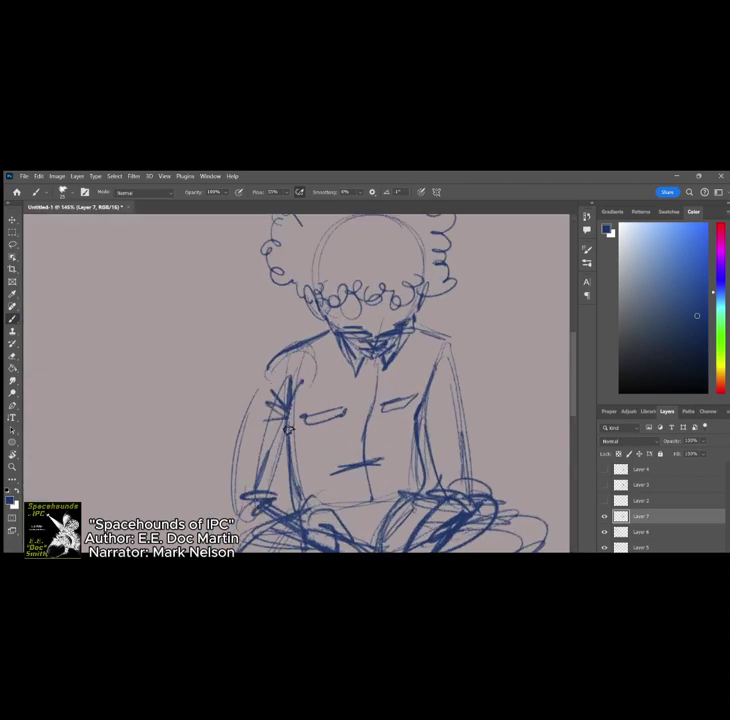
left_click_drag(255, 350, 230, 451)
left_click_drag(216, 410, 265, 500)
mouse_move(426, 413)
left_mouse_down()
mouse_move(468, 421)
mouse_move(466, 441)
left_mouse_up()
mouse_move(441, 468)
left_mouse_down()
mouse_move(487, 464)
mouse_move(485, 479)
left_mouse_up()
left_click_drag(452, 343, 485, 497)
Step: Draw the sole of the shoe beside the crossed ankle, with heavy edges and short tread lines across it
scroll(440, 342, "down", 5)
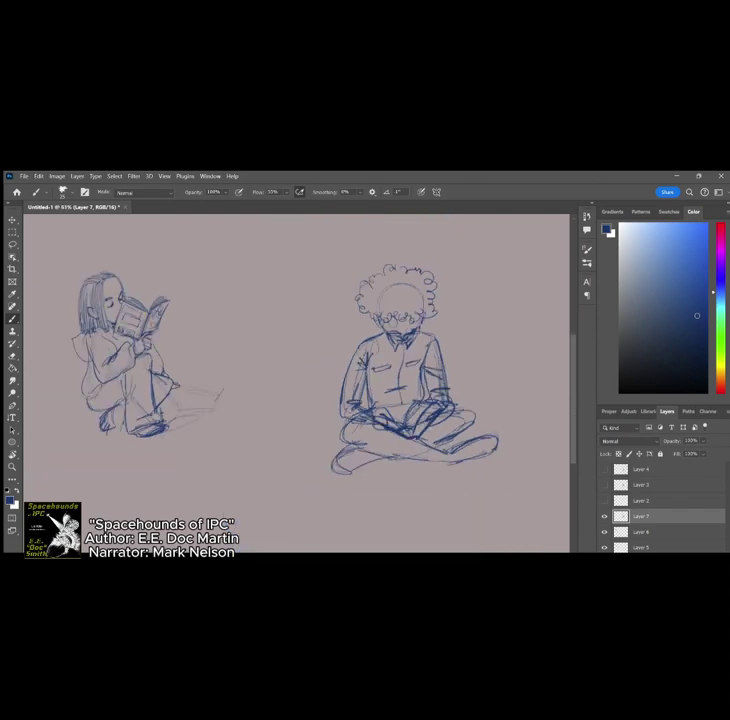
scroll(488, 438, "up", 5)
mouse_move(378, 460)
left_mouse_down()
mouse_move(421, 436)
mouse_move(491, 424)
left_mouse_up()
left_click_drag(394, 455, 456, 431)
left_click_drag(380, 459, 403, 486)
mouse_move(393, 460)
left_mouse_down()
mouse_move(403, 485)
mouse_move(424, 477)
left_mouse_up()
left_click_drag(432, 448, 437, 476)
left_click_drag(446, 442, 449, 467)
left_click_drag(463, 440, 466, 460)
Step: Add tread lines and a heavier toe outline to the shoe under the opposite knee
left_click_drag(124, 478, 130, 495)
mouse_move(135, 470)
left_mouse_down()
mouse_move(138, 506)
mouse_move(151, 499)
left_mouse_up()
left_click_drag(165, 470, 169, 495)
left_click_drag(186, 469, 189, 488)
left_click_drag(154, 450, 118, 482)
left_click_drag(150, 450, 105, 494)
Step: Draw the trouser cuff at the front ankle and darken the shin and thigh lines beneath the book
mouse_move(369, 445)
left_mouse_down()
mouse_move(362, 489)
mouse_move(352, 495)
left_mouse_up()
left_click_drag(347, 441, 337, 499)
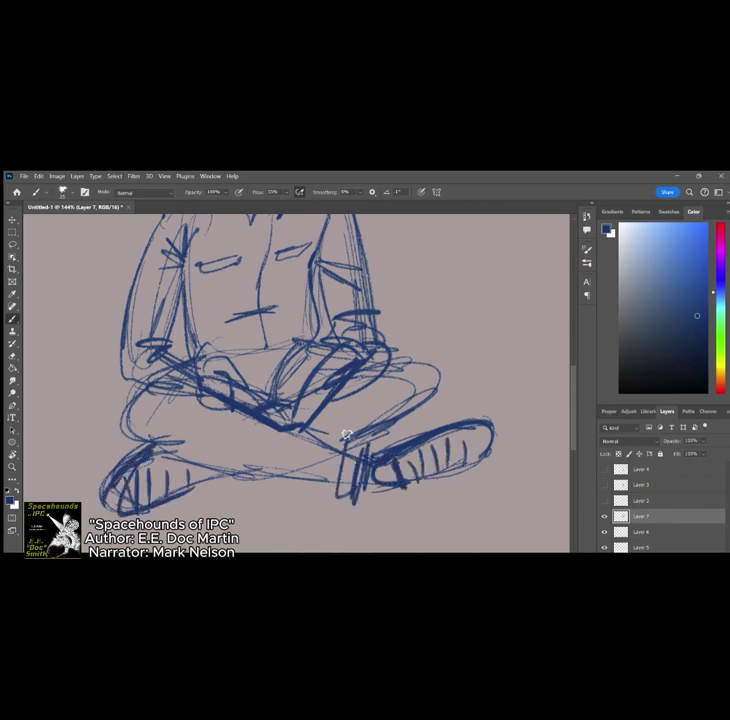
left_click_drag(282, 431, 362, 463)
left_click_drag(282, 431, 331, 453)
left_click_drag(230, 408, 169, 394)
scroll(405, 430, "down", 5)
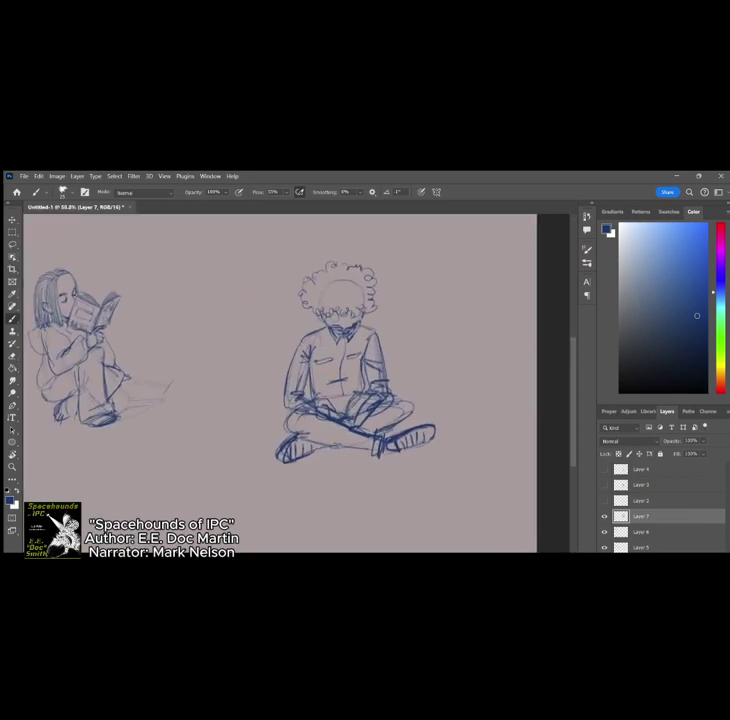
scroll(280, 383, "down", 1)
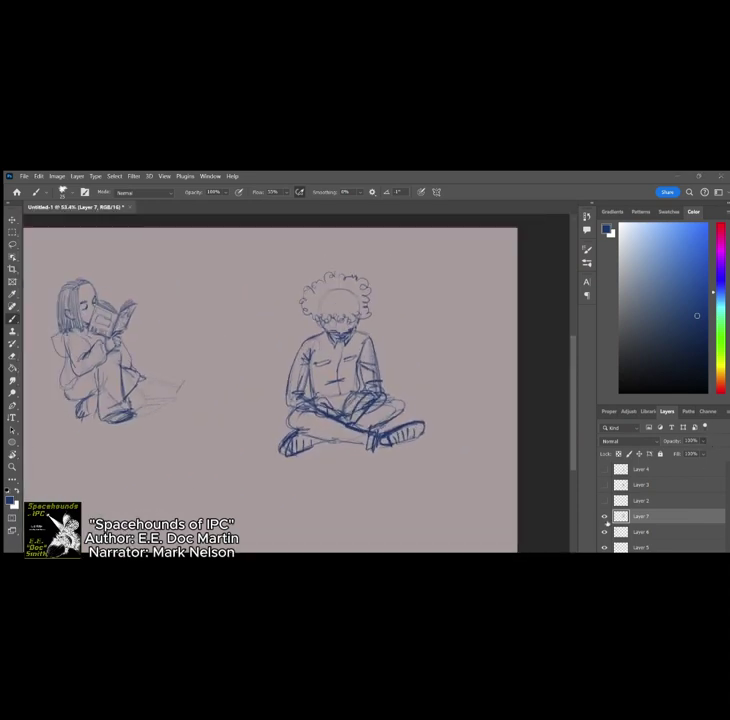
Step: Raise Layer 5's opacity to 100% and toggle its visibility to compare the rough construction lines
left_click(661, 549)
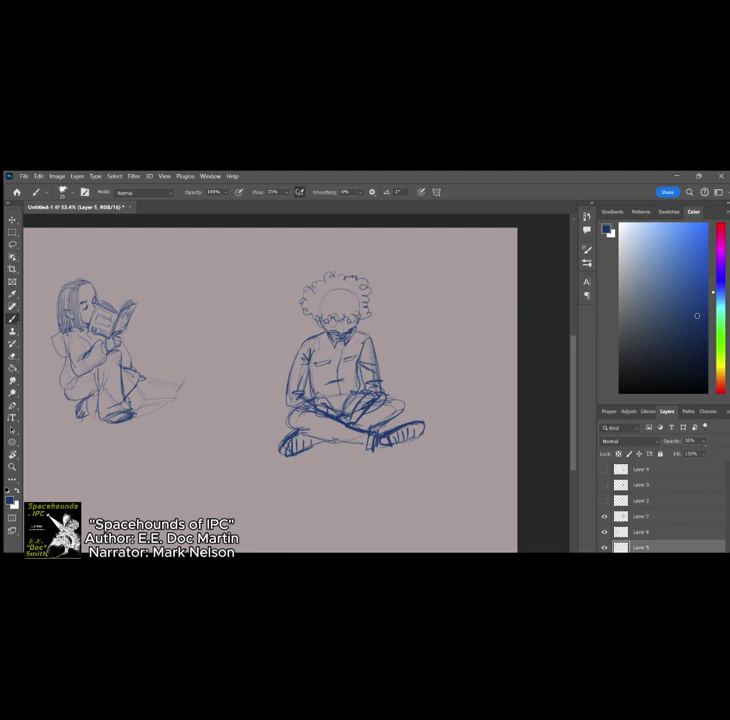
left_click_drag(672, 441, 704, 441)
left_click(657, 515)
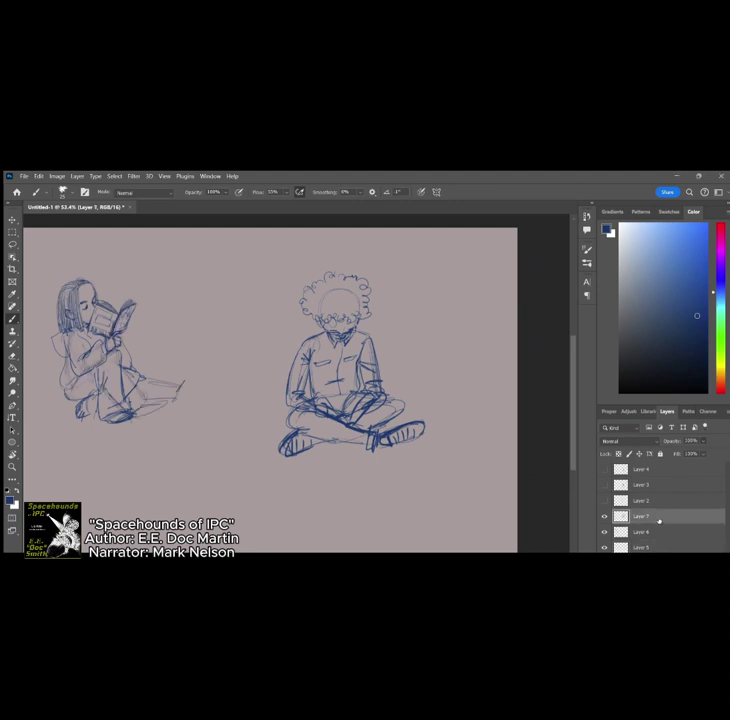
left_click(605, 547)
left_click(606, 549)
Step: Move Layer 7 below Layer 6, merge it with Layer 5 and dim the merged sketch to 10% opacity
left_click(657, 549)
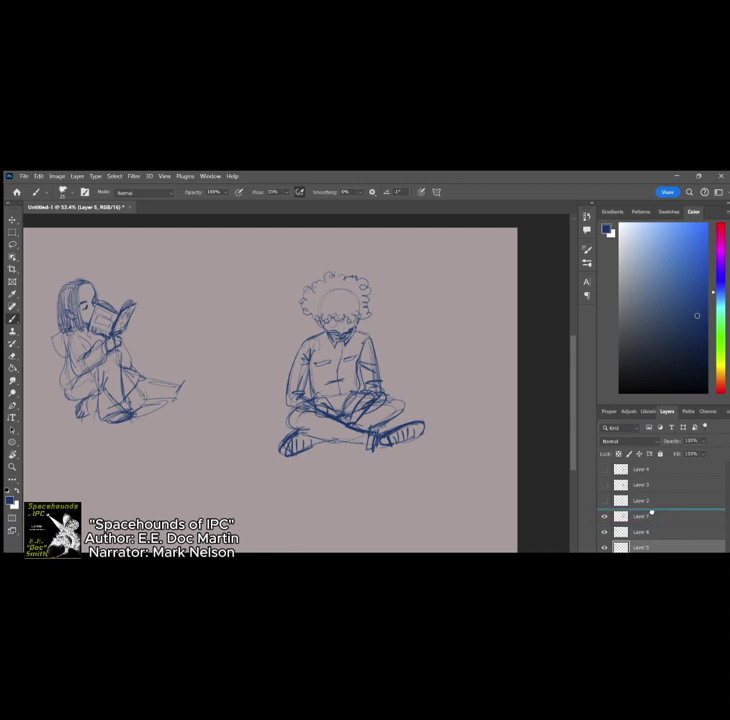
left_click_drag(657, 515, 659, 540)
left_click(659, 549, "shift")
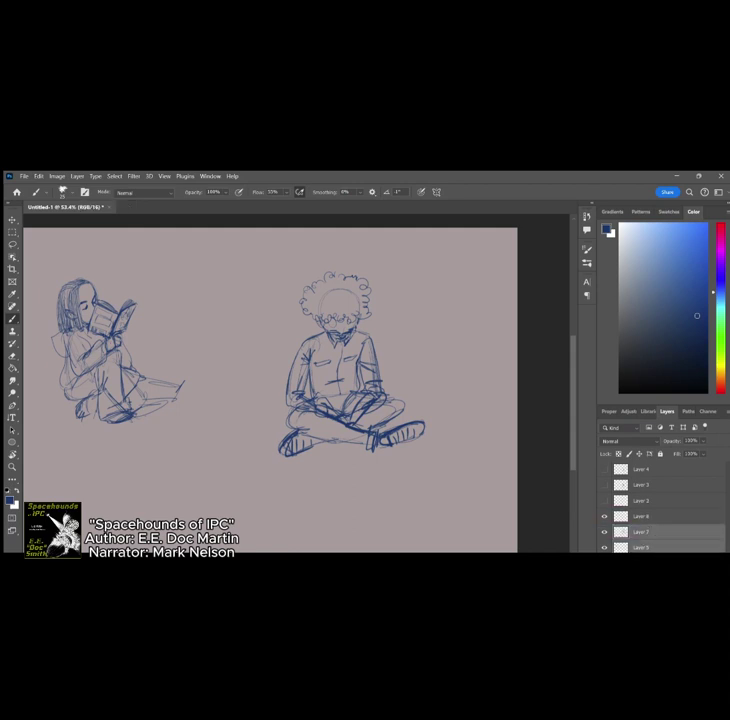
key("ctrl+e")
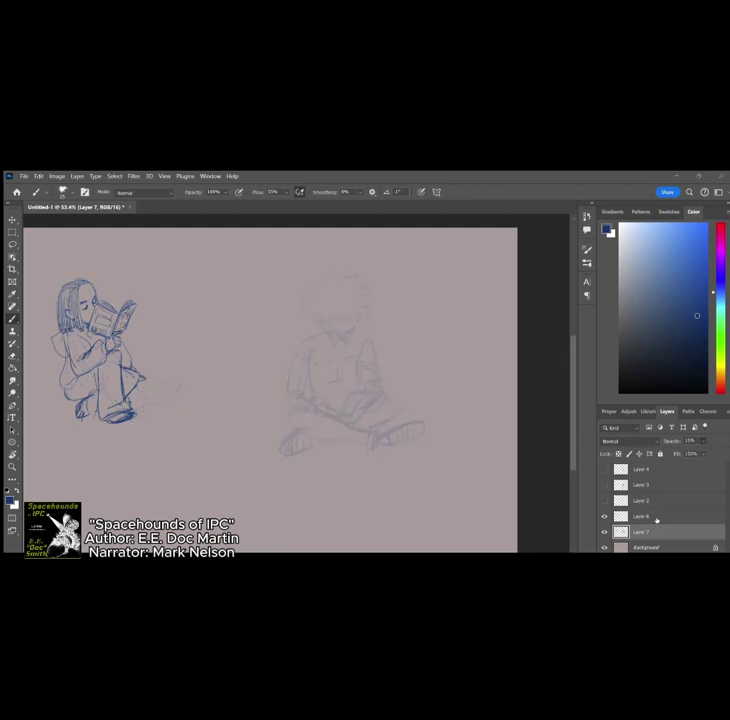
Step: On Layer 6, redraw the shoe beside the crossed ankle over the faded sketch, with its sole and tread lines
left_click(655, 517)
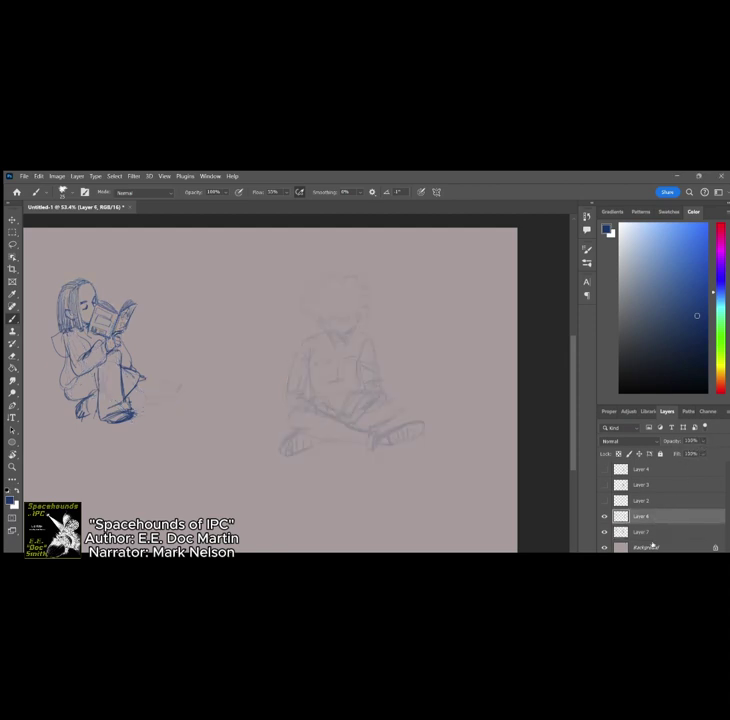
scroll(383, 437, "up", 3)
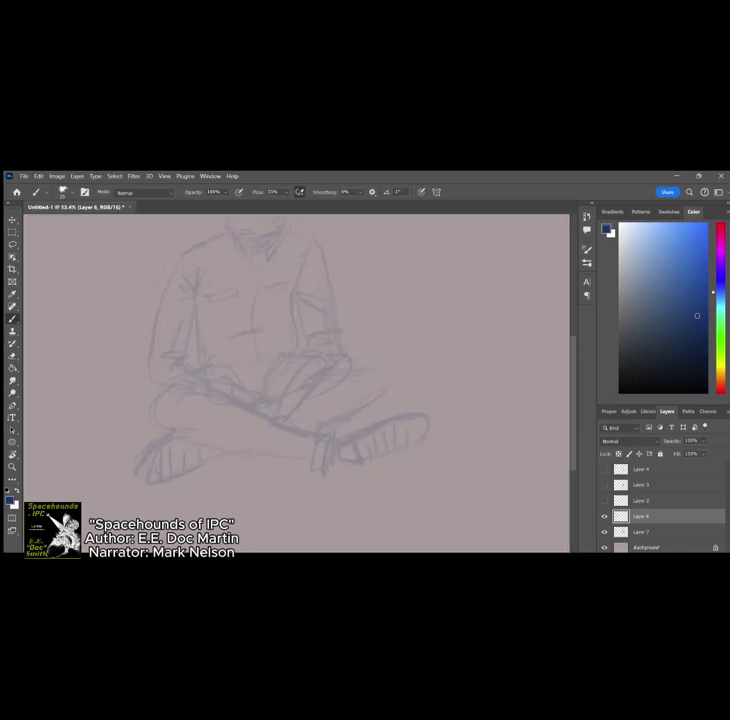
mouse_move(341, 436)
left_mouse_down()
mouse_move(384, 425)
mouse_move(407, 408)
mouse_move(422, 414)
mouse_move(419, 442)
mouse_move(355, 464)
left_mouse_up()
mouse_move(375, 410)
left_mouse_down()
mouse_move(378, 424)
mouse_move(424, 418)
mouse_move(398, 430)
mouse_move(368, 425)
mouse_move(359, 463)
mouse_move(338, 440)
mouse_move(393, 440)
mouse_move(382, 459)
left_mouse_up()
mouse_move(369, 441)
left_mouse_down()
mouse_move(373, 461)
mouse_move(365, 463)
left_mouse_up()
scroll(390, 400, "down", 1)
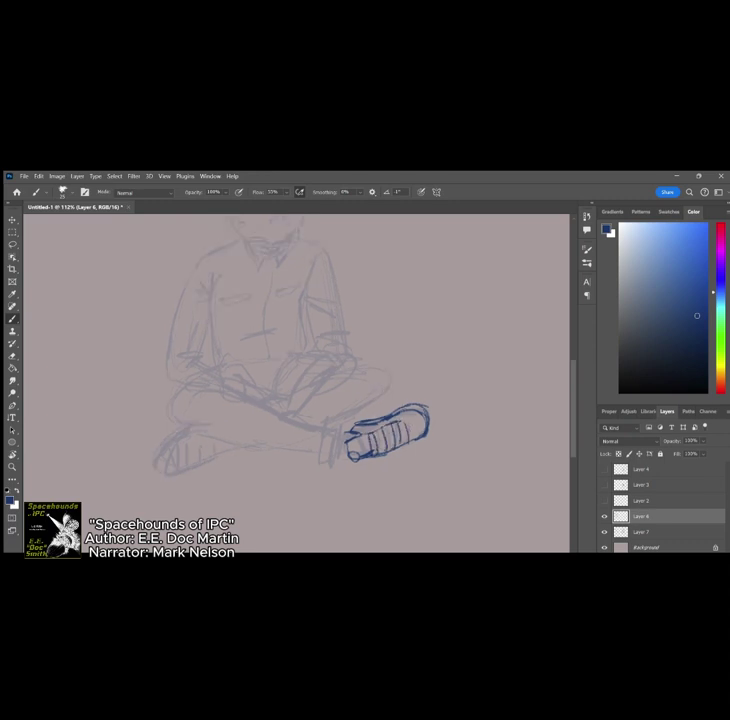
Step: Redraw the opposite shoe with a rounded toe and tread lines, and touch up the first shoe's heel
scroll(390, 440, "up", 3)
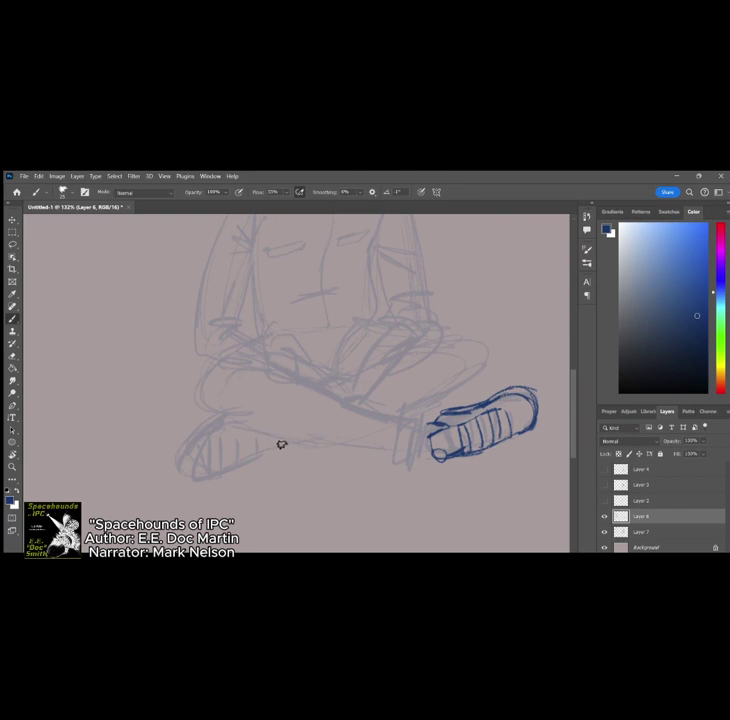
mouse_move(265, 450)
left_mouse_down()
mouse_move(184, 466)
mouse_move(213, 423)
mouse_move(226, 421)
mouse_move(204, 429)
mouse_move(206, 474)
mouse_move(230, 466)
mouse_move(257, 437)
mouse_move(261, 466)
mouse_move(236, 429)
left_mouse_up()
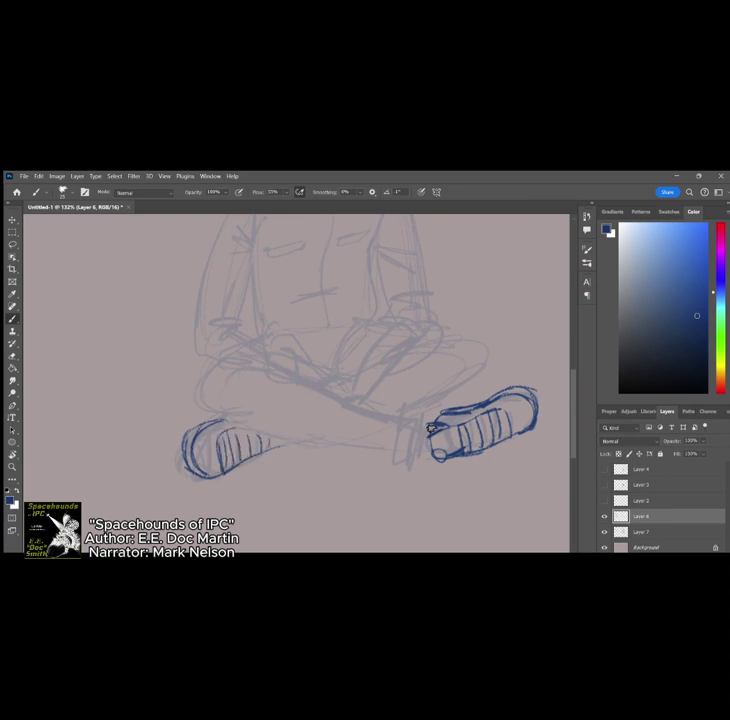
left_click_drag(425, 458, 422, 440)
Step: Redraw the front crossed leg from knee to ankle over the faded sketch, including the folded trouser cuff
scroll(410, 435, "down", 6)
scroll(360, 350, "up", 8)
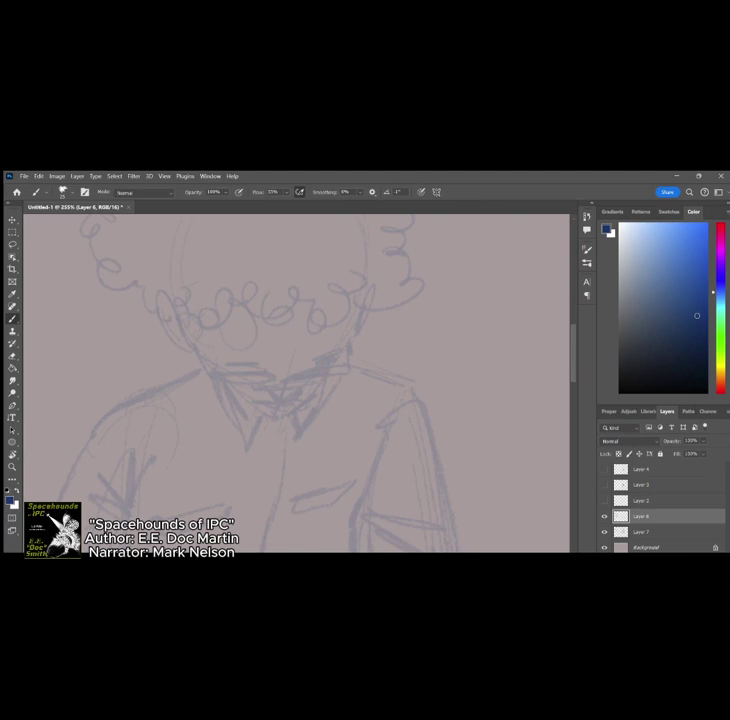
scroll(435, 375, "down", 6)
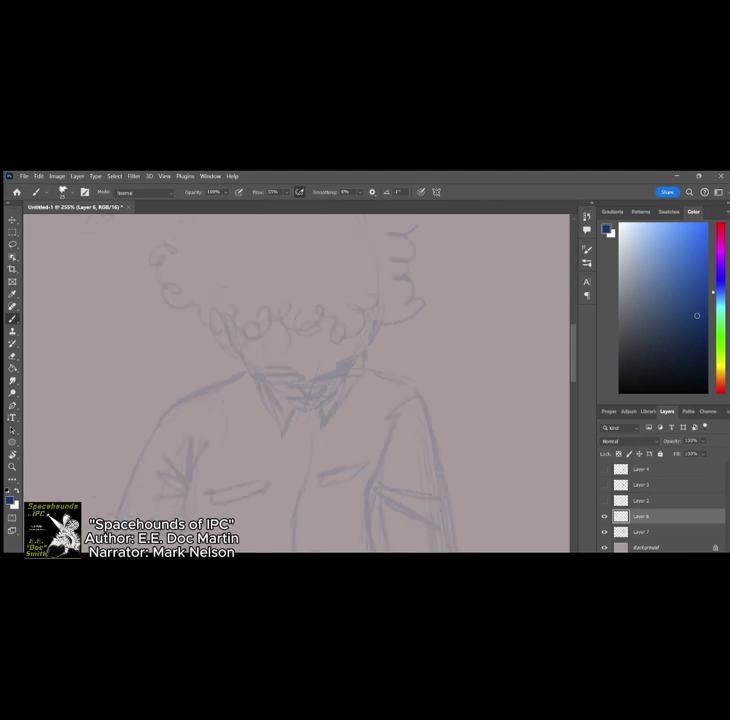
left_click_drag(497, 553, 463, 478)
scroll(463, 478, "up", 3)
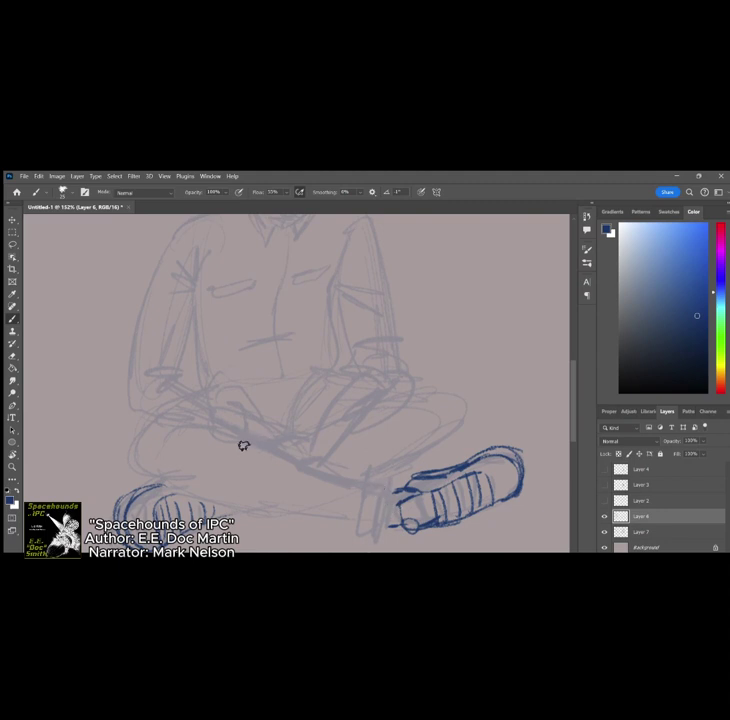
mouse_move(208, 430)
left_mouse_down()
mouse_move(181, 438)
mouse_move(162, 479)
mouse_move(352, 528)
left_mouse_up()
mouse_move(311, 523)
left_mouse_down()
mouse_move(352, 525)
mouse_move(364, 474)
left_mouse_up()
left_click_drag(350, 530, 370, 543)
mouse_move(379, 481)
left_mouse_down()
mouse_move(383, 526)
mouse_move(362, 469)
left_mouse_up()
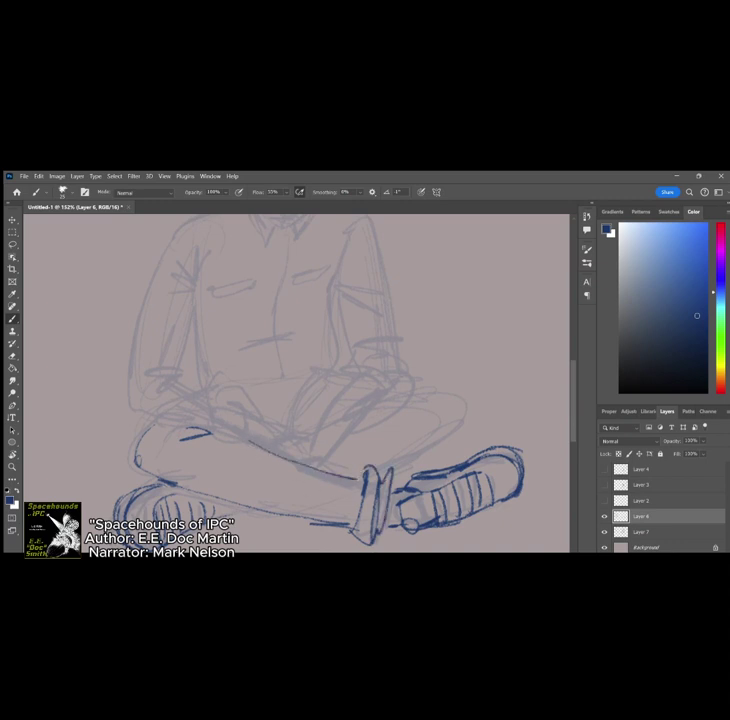
key("ctrl+z")
mouse_move(248, 440)
left_mouse_down()
mouse_move(288, 463)
mouse_move(362, 478)
left_mouse_up()
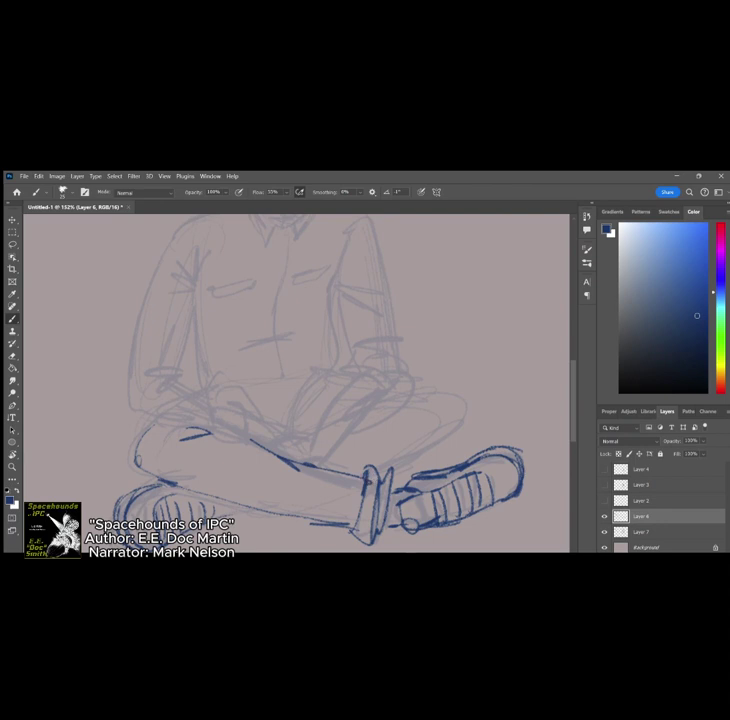
scroll(265, 382, "up", 2)
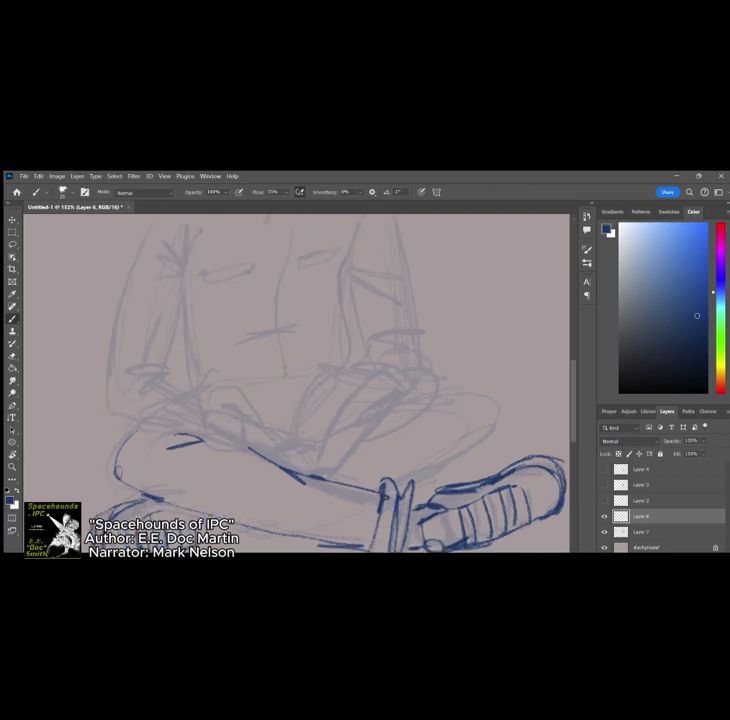
scroll(235, 389, "up", 2)
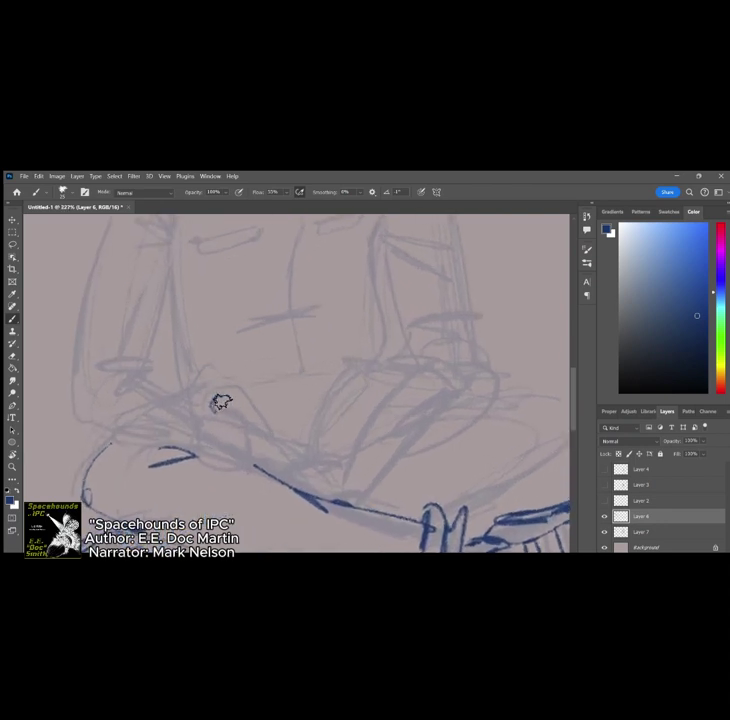
mouse_move(218, 401)
left_mouse_down()
mouse_move(188, 423)
mouse_move(205, 448)
mouse_move(226, 403)
mouse_move(245, 417)
mouse_move(248, 410)
mouse_move(258, 414)
mouse_move(211, 407)
mouse_move(256, 410)
left_mouse_up()
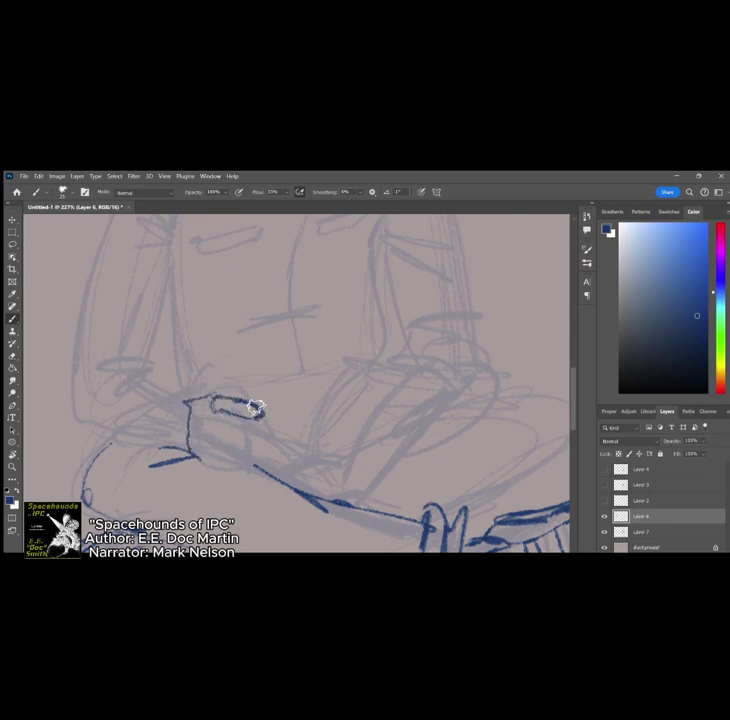
mouse_move(189, 402)
left_mouse_down()
mouse_move(164, 411)
mouse_move(180, 405)
mouse_move(174, 406)
left_mouse_up()
key("ctrl+z")
key("ctrl+z")
key("ctrl+z")
key("ctrl+z")
scroll(381, 427, "down", 5)
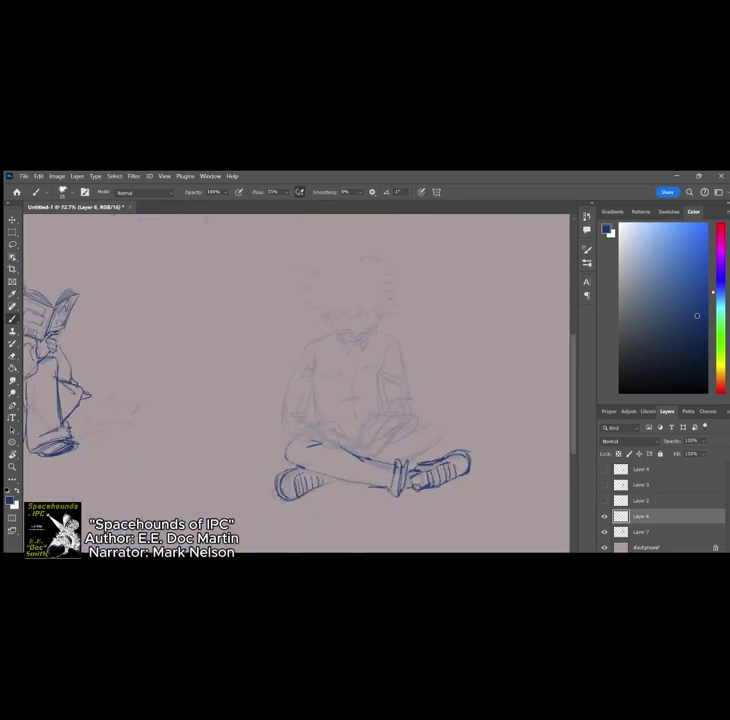
Step: Draw the lowered face's glasses with their temples, the nose tip and both ears
scroll(365, 302, "up", 7)
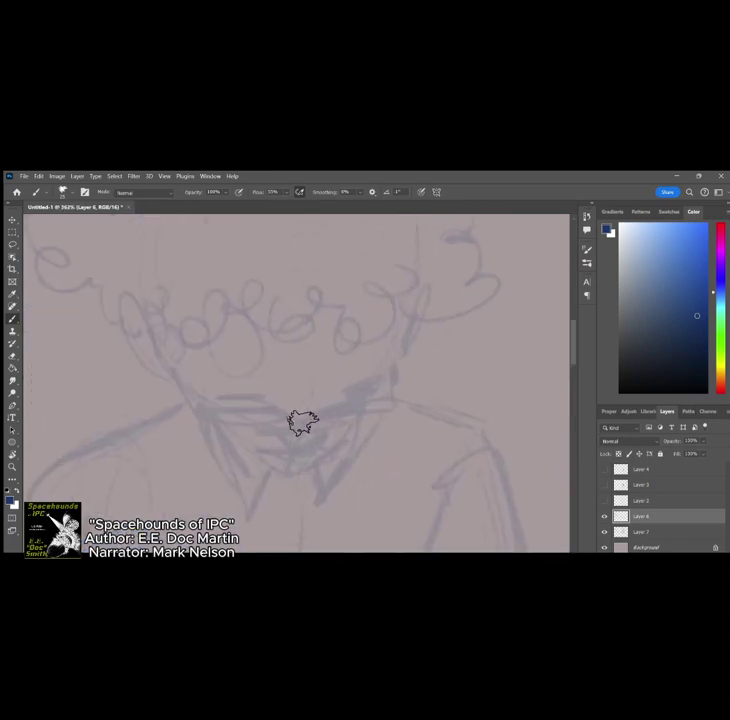
mouse_move(322, 414)
left_mouse_down()
mouse_move(307, 450)
mouse_move(288, 447)
mouse_move(270, 430)
mouse_move(303, 447)
mouse_move(322, 417)
mouse_move(315, 425)
mouse_move(298, 417)
mouse_move(316, 422)
mouse_move(353, 404)
mouse_move(284, 416)
mouse_move(207, 412)
mouse_move(258, 431)
mouse_move(382, 409)
mouse_move(201, 418)
mouse_move(386, 408)
mouse_move(382, 376)
left_mouse_up()
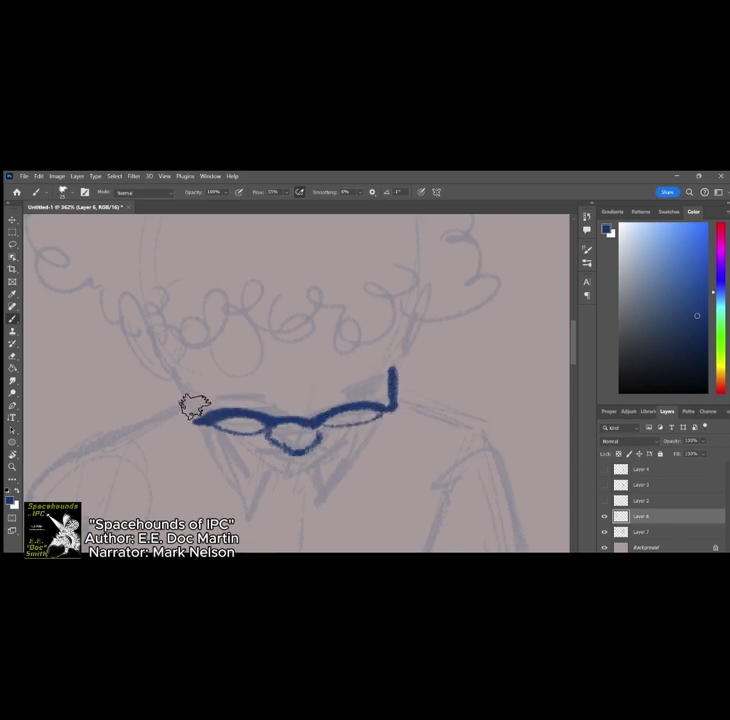
left_click_drag(192, 407, 170, 345)
mouse_move(393, 372)
left_mouse_down()
mouse_move(400, 336)
mouse_move(398, 385)
left_mouse_up()
mouse_move(168, 342)
left_mouse_down()
mouse_move(155, 345)
mouse_move(160, 365)
left_mouse_up()
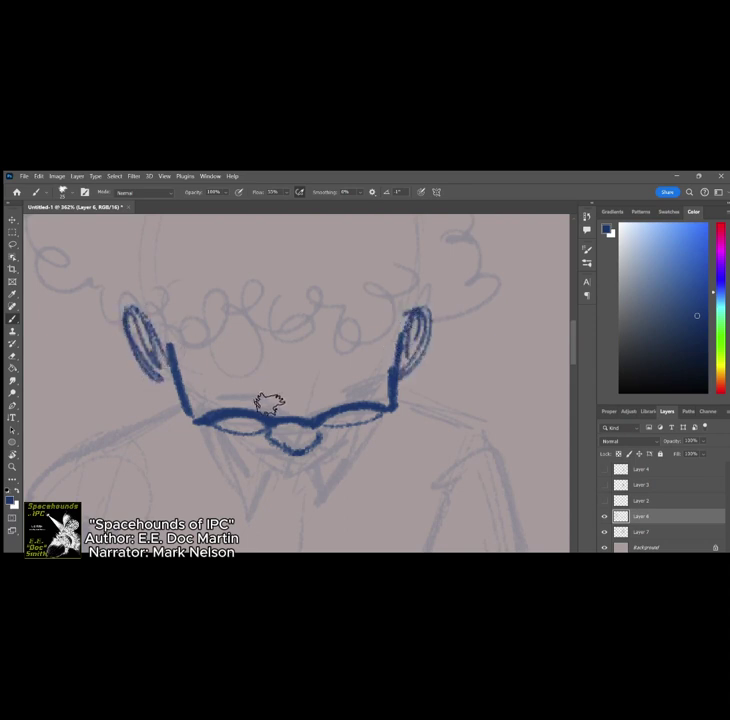
Step: Add eyebrows above the glasses and a mouth with a lower lip line beneath the nose
left_click_drag(268, 404, 217, 394)
left_click_drag(300, 404, 372, 392)
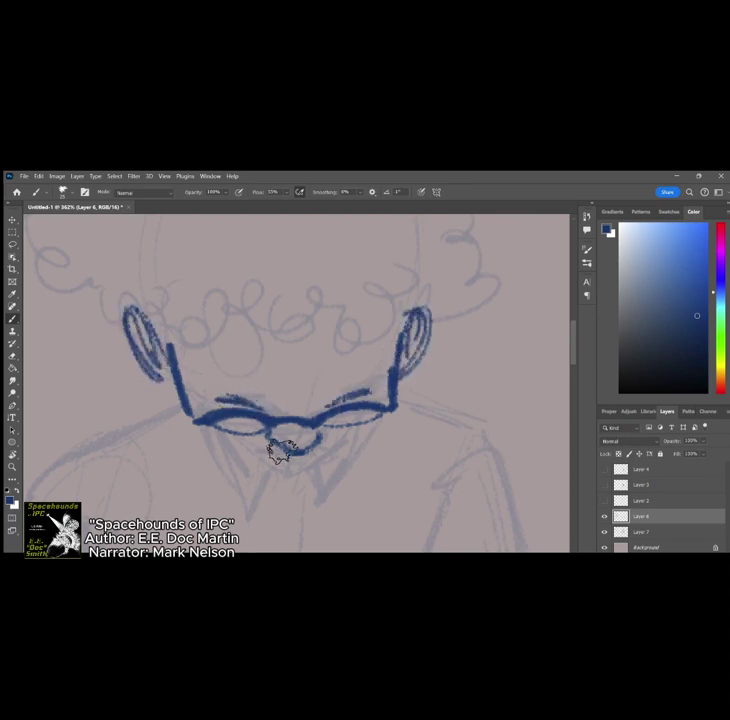
left_click_drag(256, 453, 334, 449)
left_click_drag(271, 461, 318, 460)
scroll(275, 466, "down", 3)
scroll(275, 466, "up", 2)
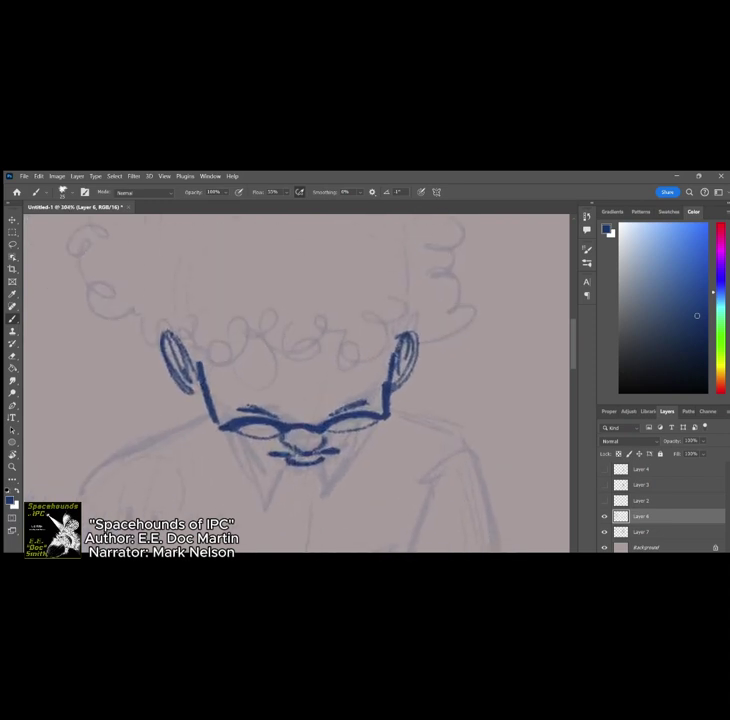
Step: Draw the jawline from both temples of the glasses down to a pointed chin
mouse_move(209, 370)
left_mouse_down()
mouse_move(249, 448)
mouse_move(273, 460)
left_mouse_up()
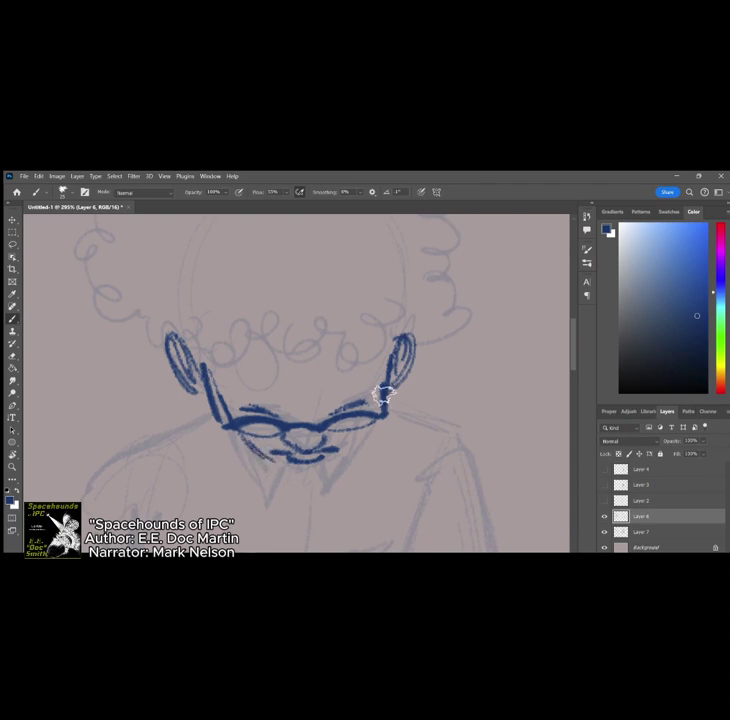
mouse_move(383, 395)
left_mouse_down()
mouse_move(339, 453)
mouse_move(303, 472)
mouse_move(273, 460)
left_mouse_up()
scroll(303, 460, "down", 4)
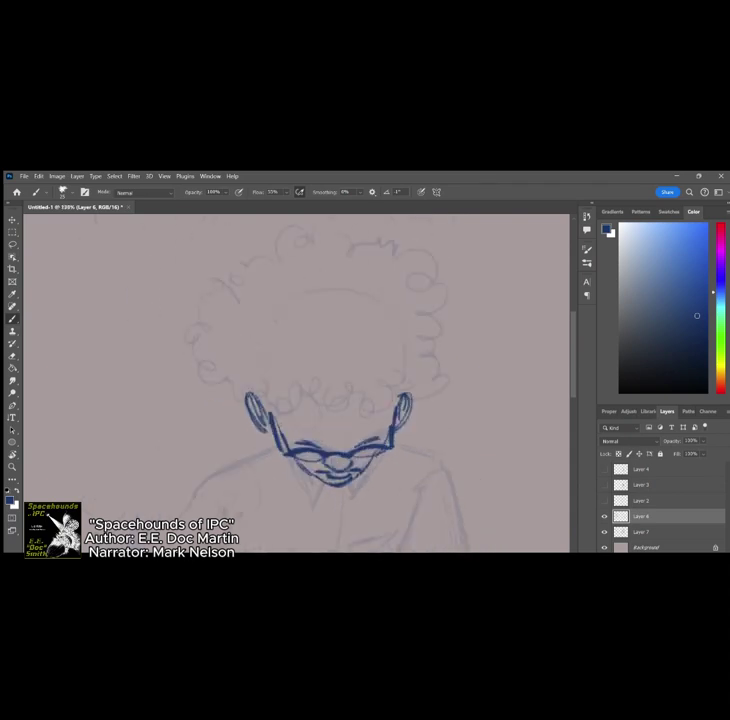
Step: Draw looping curls across the forehead and a large curly hair outline around the head
scroll(264, 378, "up", 2)
mouse_move(245, 405)
left_mouse_down()
mouse_move(280, 405)
mouse_move(314, 429)
mouse_move(320, 409)
mouse_move(334, 431)
mouse_move(329, 392)
mouse_move(353, 416)
mouse_move(402, 376)
left_mouse_up()
scroll(402, 376, "down", 3)
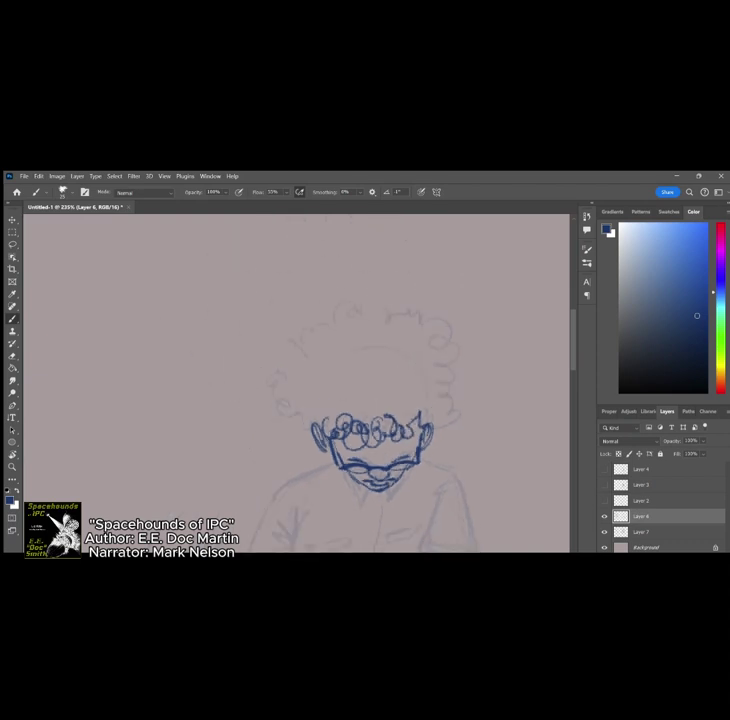
mouse_move(286, 347)
left_mouse_down()
mouse_move(232, 411)
mouse_move(237, 446)
mouse_move(220, 458)
mouse_move(273, 472)
mouse_move(301, 344)
mouse_move(318, 319)
mouse_move(349, 321)
mouse_move(383, 339)
mouse_move(399, 334)
mouse_move(471, 416)
mouse_move(398, 436)
left_mouse_up()
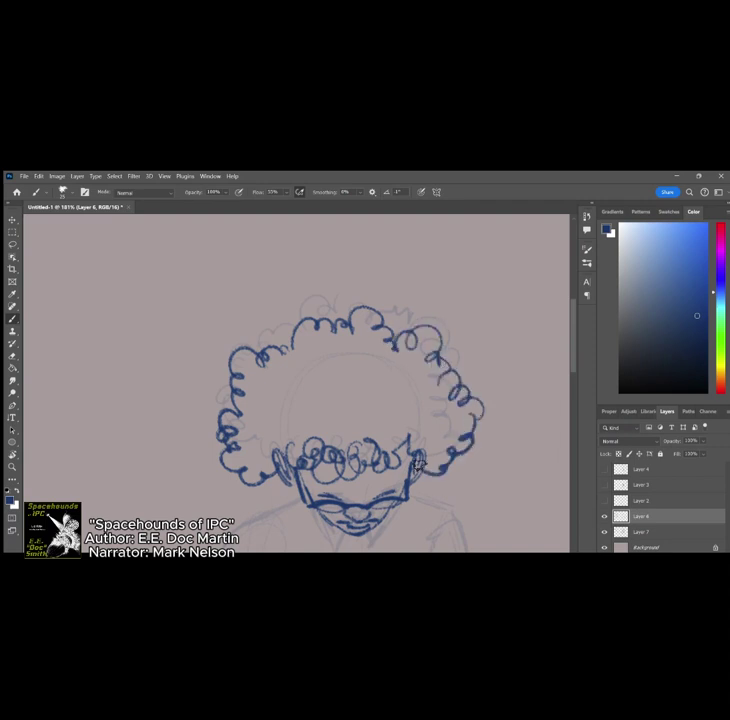
scroll(454, 315, "down", 7)
scroll(461, 361, "up", 7)
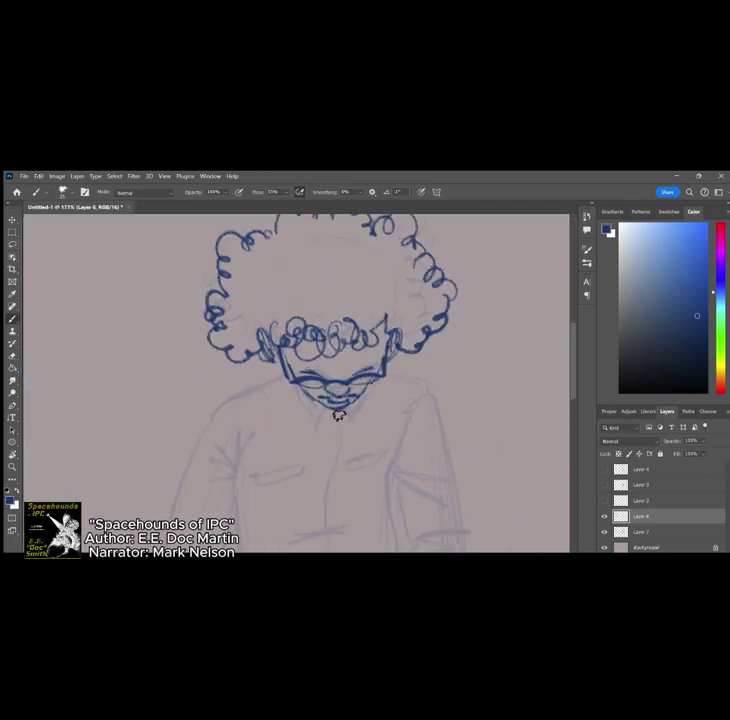
Step: Draw the shoulder slope and the first sleeve with its outer edge, inner edge, underarm line and folded cuff
left_click_drag(333, 412, 317, 440)
key("ctrl+z")
left_click_drag(274, 372, 202, 402)
scroll(210, 400, "down", 3)
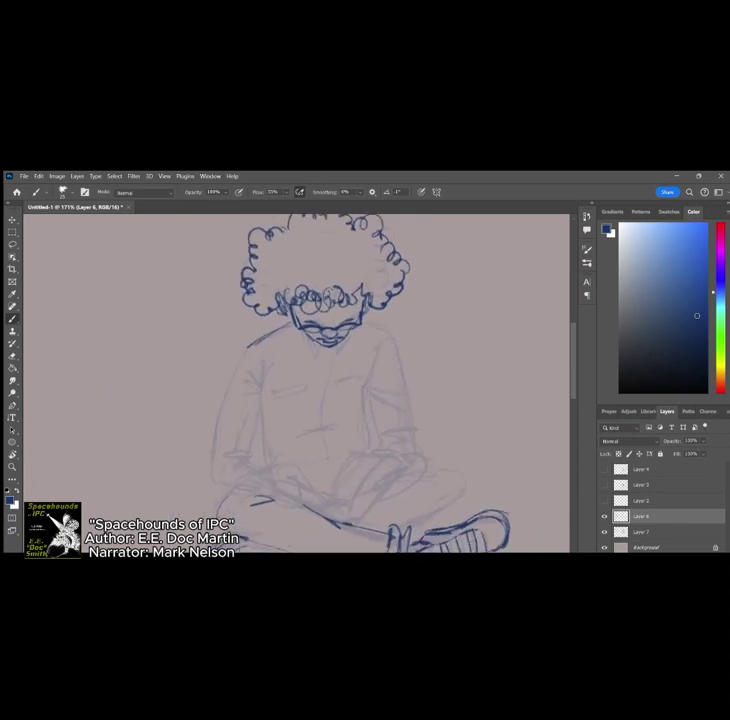
left_click_drag(228, 360, 203, 456)
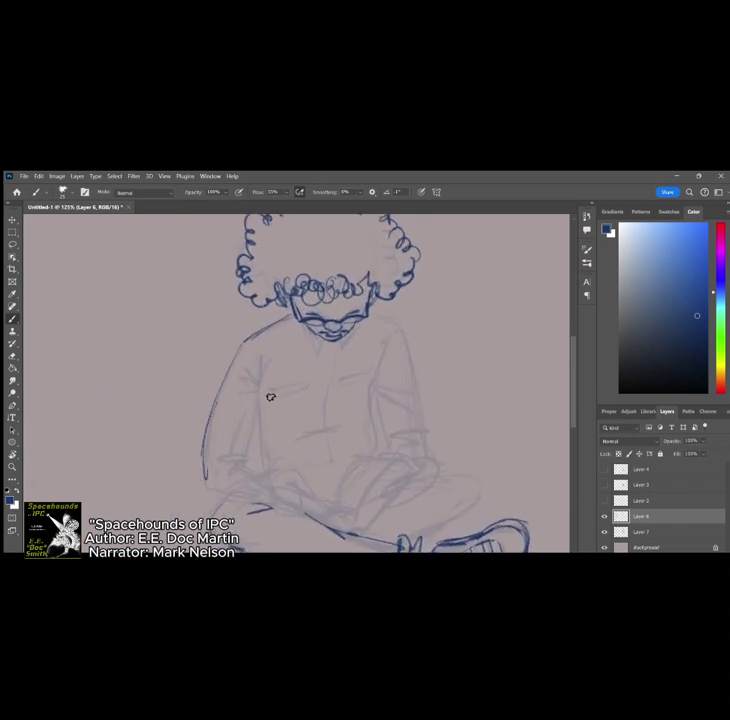
left_click_drag(262, 350, 261, 392)
left_click_drag(270, 355, 252, 456)
mouse_move(252, 456)
left_mouse_down()
mouse_move(213, 461)
mouse_move(251, 469)
left_mouse_up()
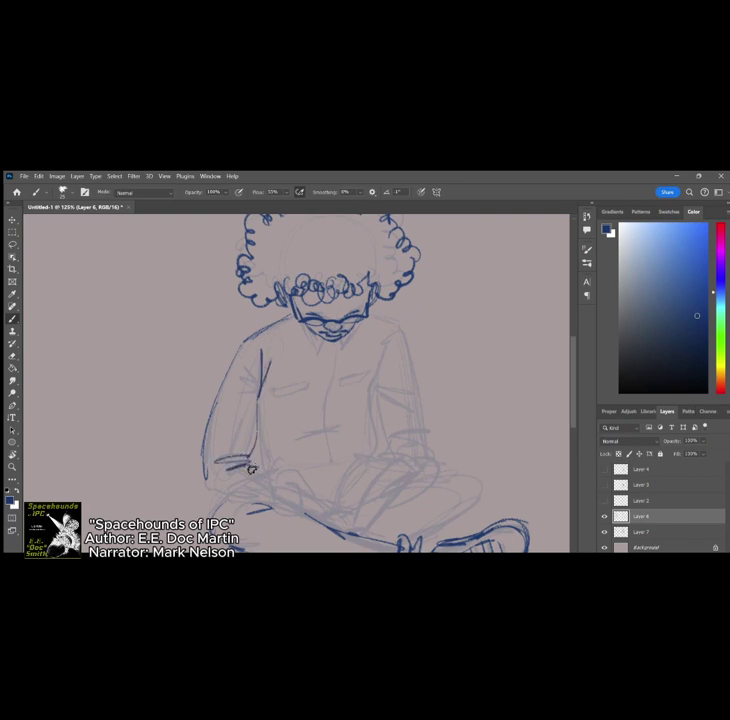
Step: Draw the elbow and forearm leading to a banded wrist, and add creases fanning out at the underarm
key("ctrl+minus")
scroll(292, 458, "up", 5)
mouse_move(218, 415)
left_mouse_down()
mouse_move(239, 437)
mouse_move(229, 476)
mouse_move(240, 476)
left_mouse_up()
mouse_move(158, 439)
left_mouse_down()
mouse_move(162, 457)
mouse_move(205, 463)
left_mouse_up()
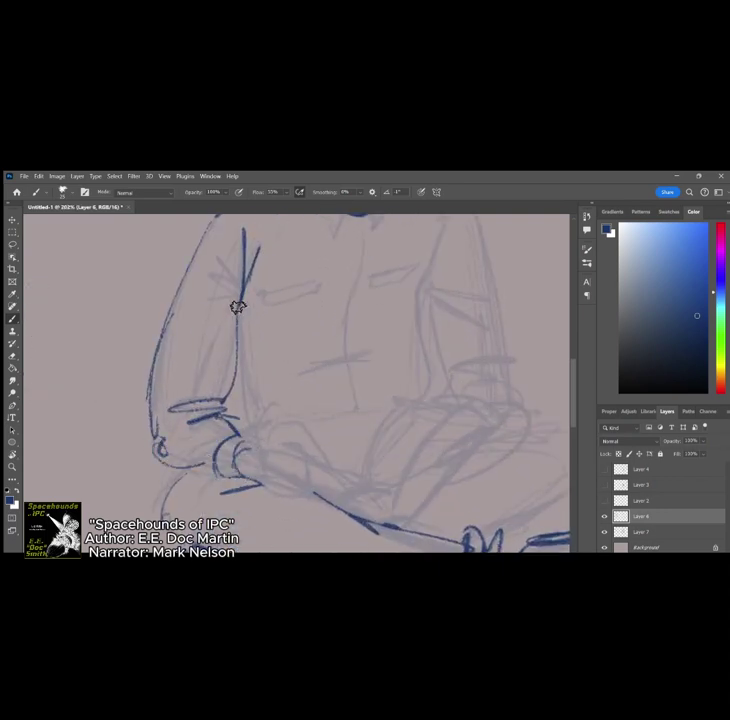
left_click_drag(213, 269, 240, 305)
left_click_drag(224, 242, 238, 303)
Step: Draw the open book's thick cover edge as a bold V-shaped line across the lap
scroll(245, 328, "down", 6)
scroll(332, 374, "up", 7)
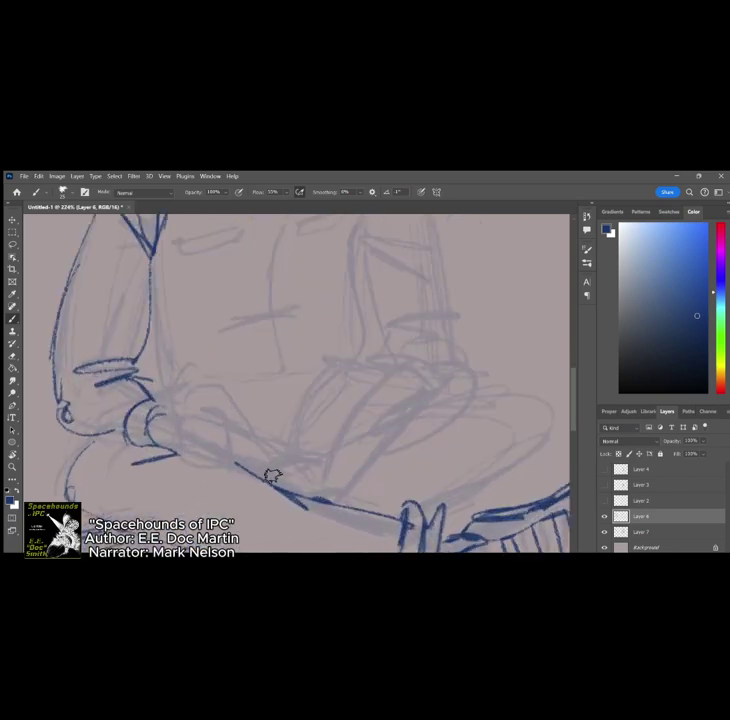
left_click_drag(234, 464, 353, 502)
mouse_move(230, 457)
left_mouse_down()
mouse_move(355, 489)
mouse_move(420, 388)
left_mouse_up()
left_click_drag(354, 490, 318, 505)
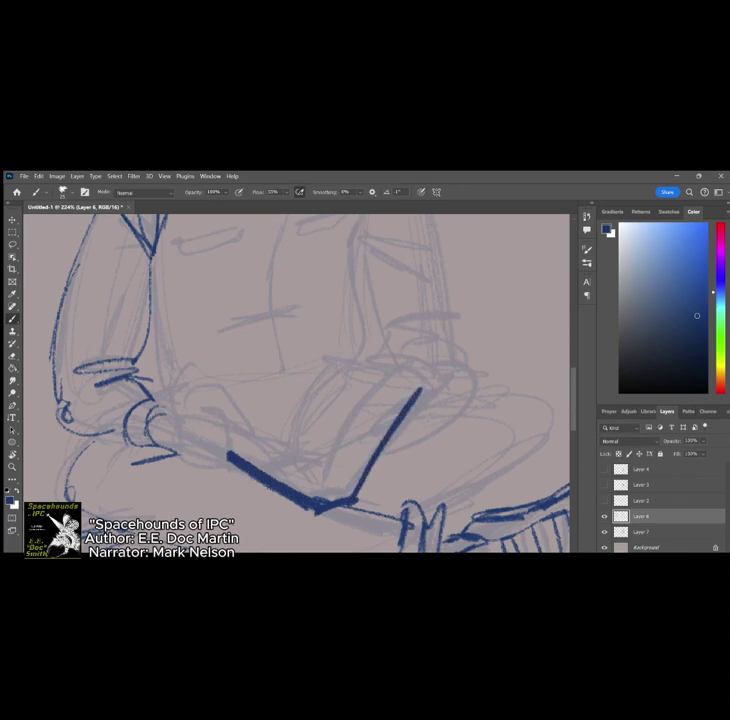
Step: Draw the hand resting on the book's near cover, undoing the first finger strokes and redrawing the fingers
mouse_move(178, 414)
left_mouse_down()
mouse_move(228, 397)
mouse_move(253, 421)
mouse_move(256, 436)
mouse_move(250, 442)
mouse_move(241, 421)
mouse_move(222, 416)
mouse_move(207, 422)
mouse_move(204, 436)
mouse_move(191, 419)
mouse_move(222, 441)
mouse_move(185, 454)
mouse_move(199, 466)
mouse_move(234, 459)
left_mouse_up()
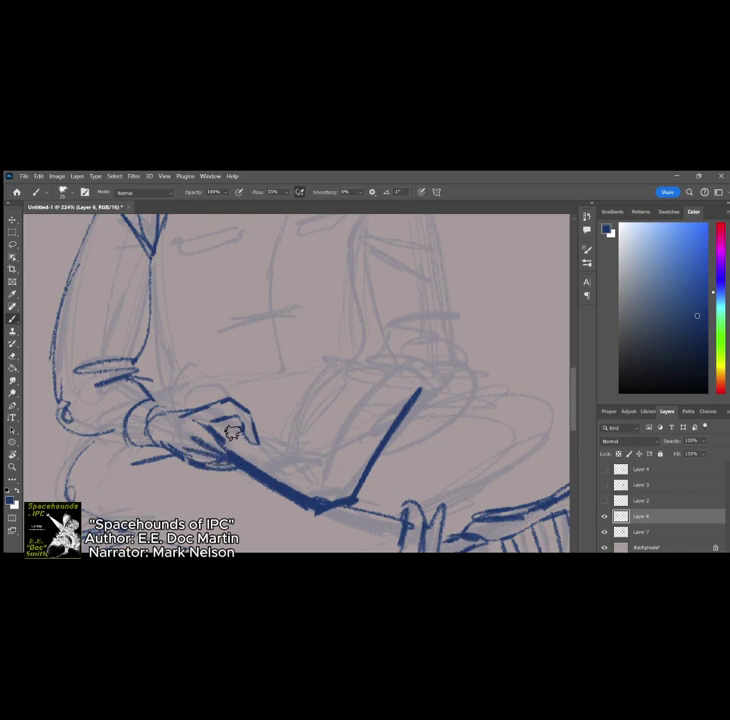
key("ctrl+z")
key("ctrl+z")
key("ctrl+z")
key("ctrl+z")
key("ctrl+z")
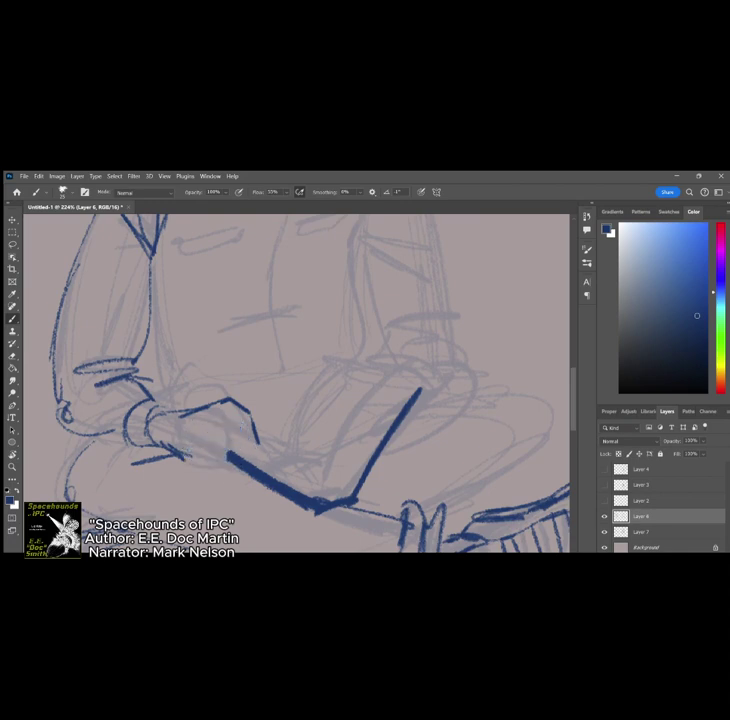
key("ctrl+z")
mouse_move(188, 463)
left_mouse_down()
mouse_move(225, 475)
mouse_move(228, 456)
left_mouse_up()
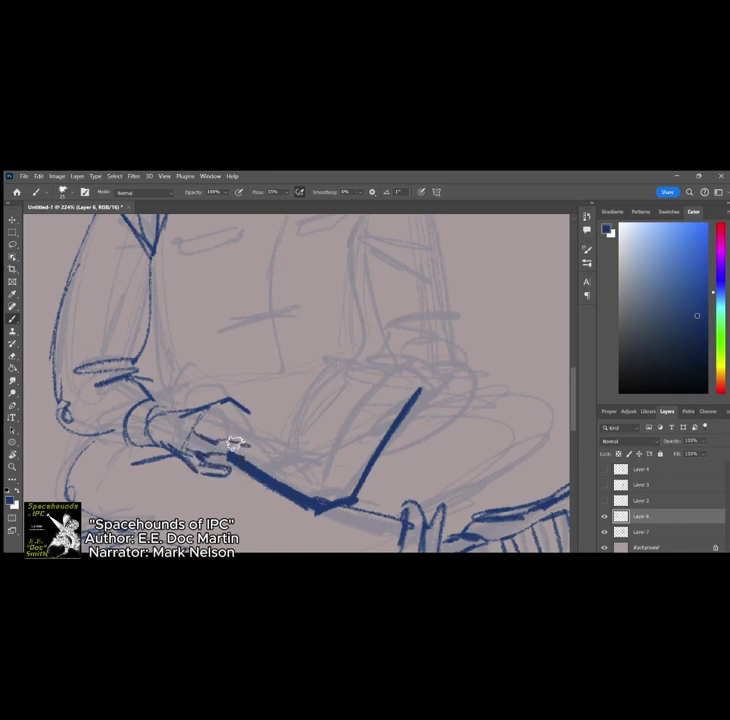
mouse_move(228, 438)
left_mouse_down()
mouse_move(215, 425)
mouse_move(245, 432)
mouse_move(220, 437)
mouse_move(236, 440)
left_mouse_up()
Step: Draw the book's inner page edges meeting at the spine and the curved page rising behind them
key("e")
left_click_drag(244, 432, 321, 484)
mouse_move(274, 444)
left_mouse_down()
mouse_move(321, 483)
mouse_move(378, 387)
left_mouse_up()
left_click_drag(323, 472, 388, 382)
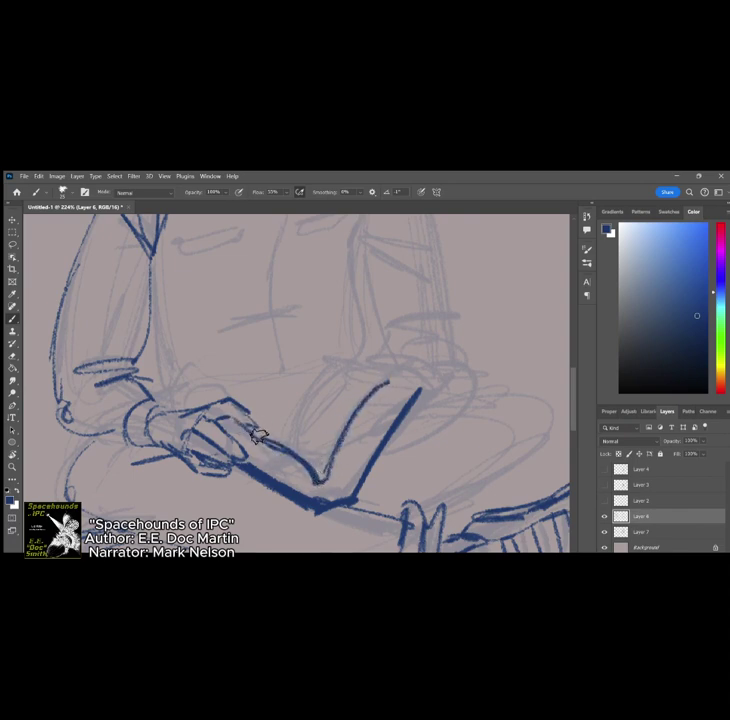
left_click_drag(318, 470, 259, 426)
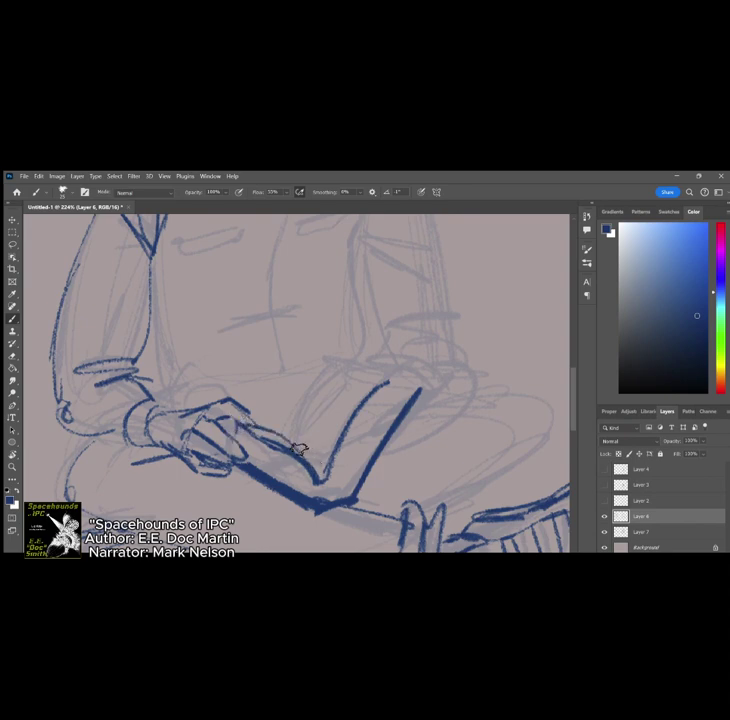
left_click_drag(297, 448, 341, 364)
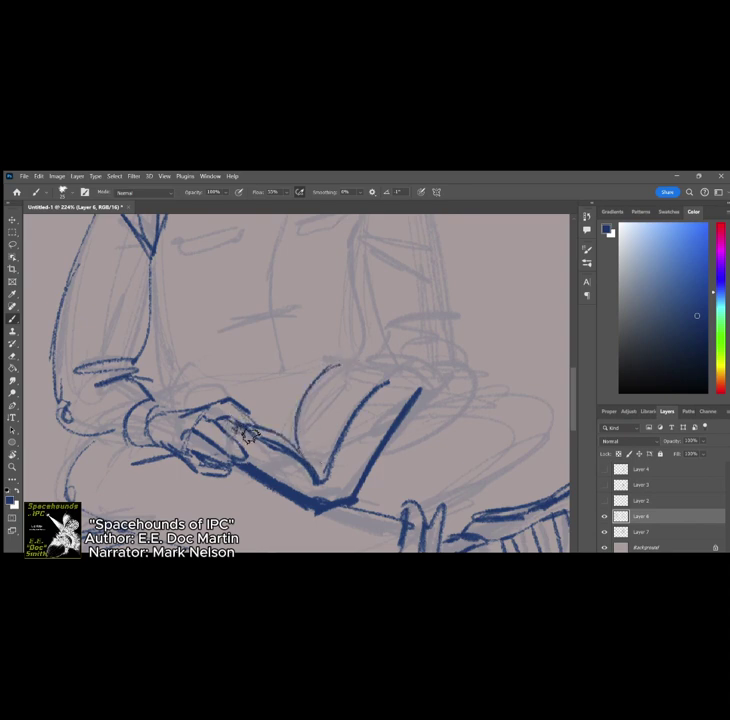
Step: Add page-thickness lines between the pages and the cover on both halves of the book
left_click_drag(245, 432, 295, 462)
left_click_drag(253, 446, 312, 488)
left_click_drag(316, 490, 344, 487)
left_click_drag(379, 394, 338, 467)
Step: Reinforce the elbow's lower contour and add a crease inside the first sleeve
scroll(428, 400, "down", 4)
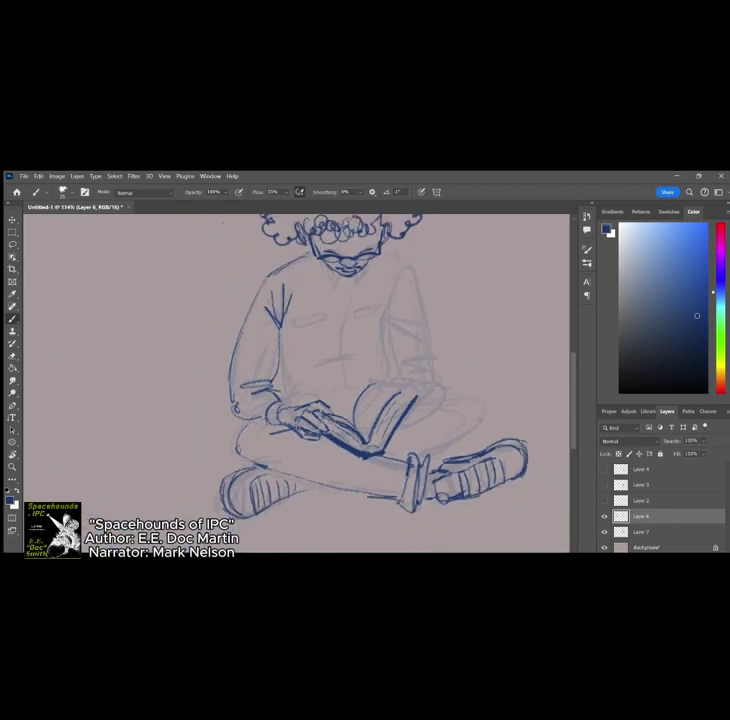
scroll(280, 400, "up", 3)
mouse_move(162, 437)
left_mouse_down()
mouse_move(179, 468)
mouse_move(207, 466)
mouse_move(213, 451)
mouse_move(168, 449)
left_mouse_up()
left_click_drag(231, 356, 186, 390)
scroll(223, 356, "down", 5)
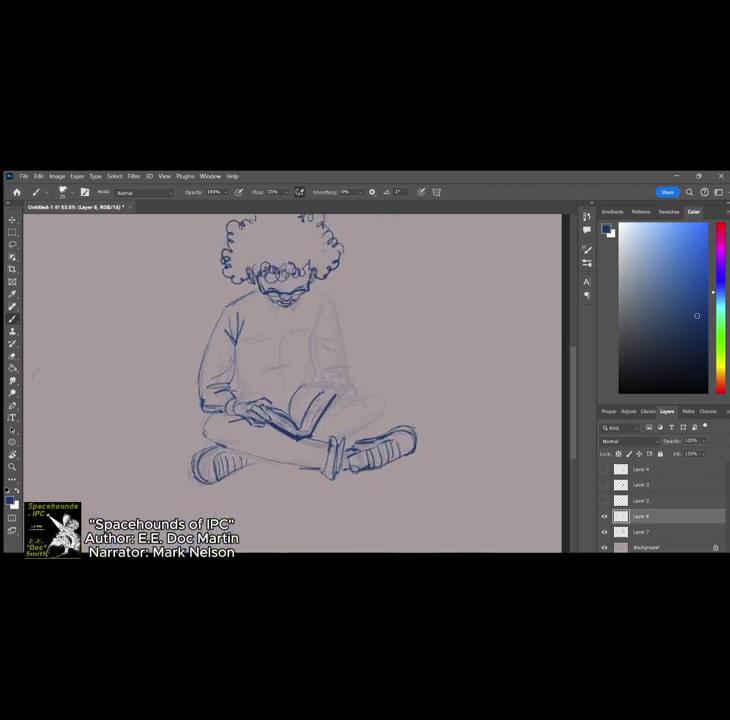
Step: Draw the second sleeve with its inner and outer edges, elbow fold band and rolled cuff
scroll(301, 351, "up", 6)
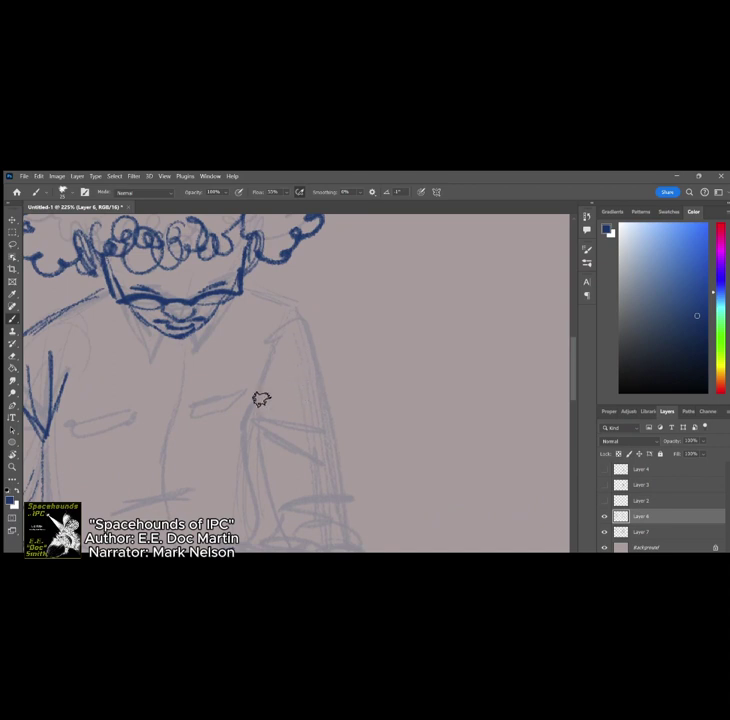
left_click_drag(261, 398, 285, 521)
left_click_drag(286, 520, 318, 529)
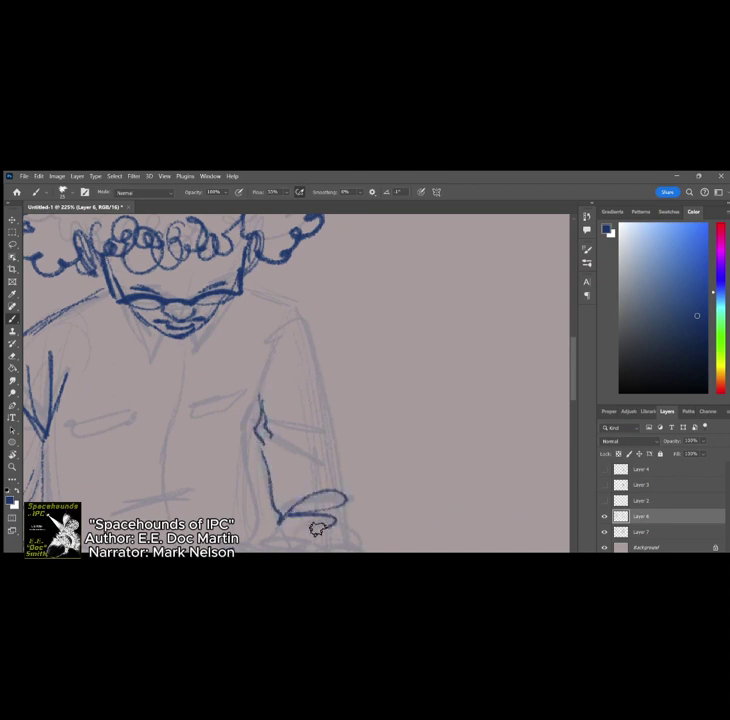
mouse_move(306, 334)
left_mouse_down()
mouse_move(333, 436)
mouse_move(336, 486)
left_mouse_up()
mouse_move(268, 421)
left_mouse_down()
mouse_move(319, 443)
mouse_move(327, 462)
left_mouse_up()
scroll(331, 347, "down", 5)
scroll(318, 388, "up", 3)
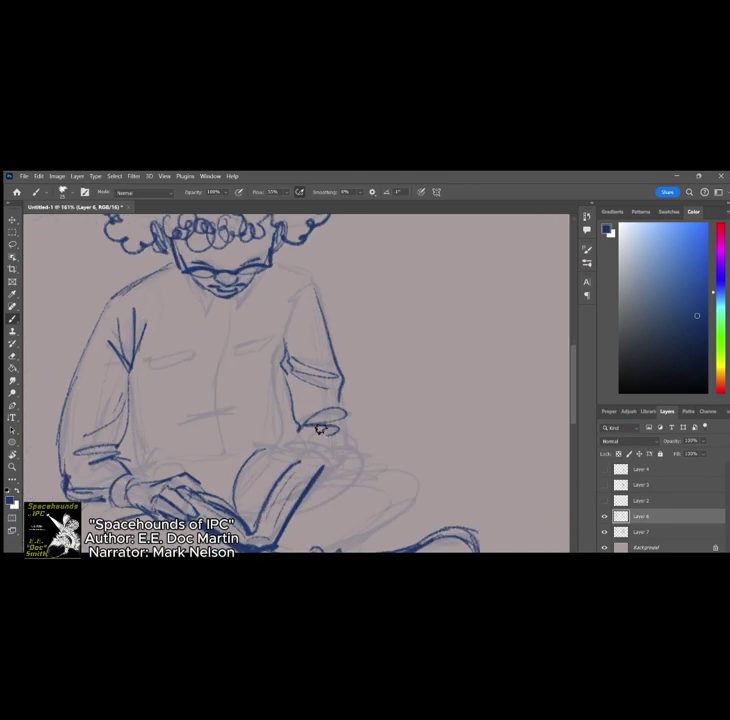
Step: Draw the second forearm and the hand gripping the book's far cover, joining the page top to the fingers
mouse_move(285, 449)
left_mouse_down()
mouse_move(340, 450)
mouse_move(303, 482)
mouse_move(326, 465)
mouse_move(322, 460)
mouse_move(338, 475)
mouse_move(303, 506)
left_mouse_up()
left_click_drag(339, 430, 344, 460)
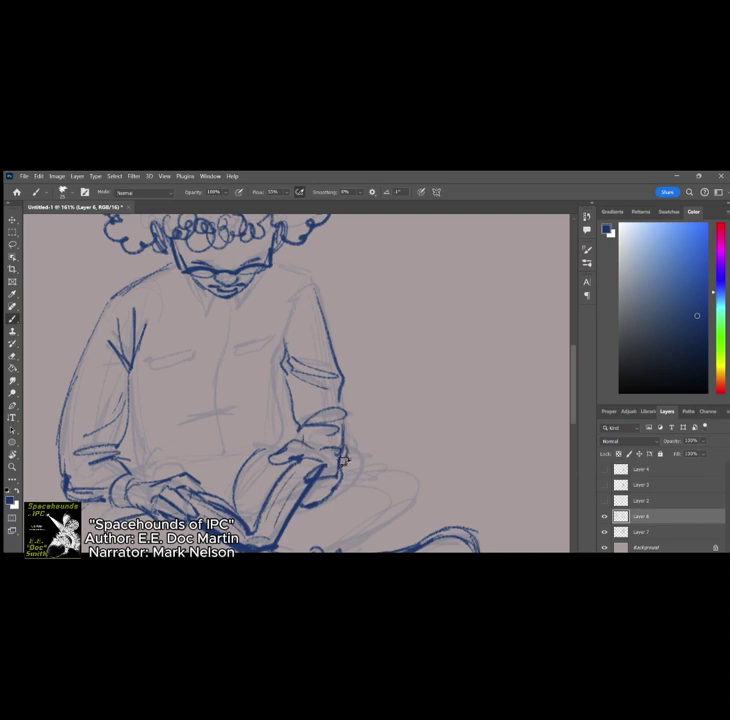
left_click_drag(257, 455, 281, 444)
Step: Draw both pointed shirt collar flaps beneath the chin
scroll(296, 360, "up", 3)
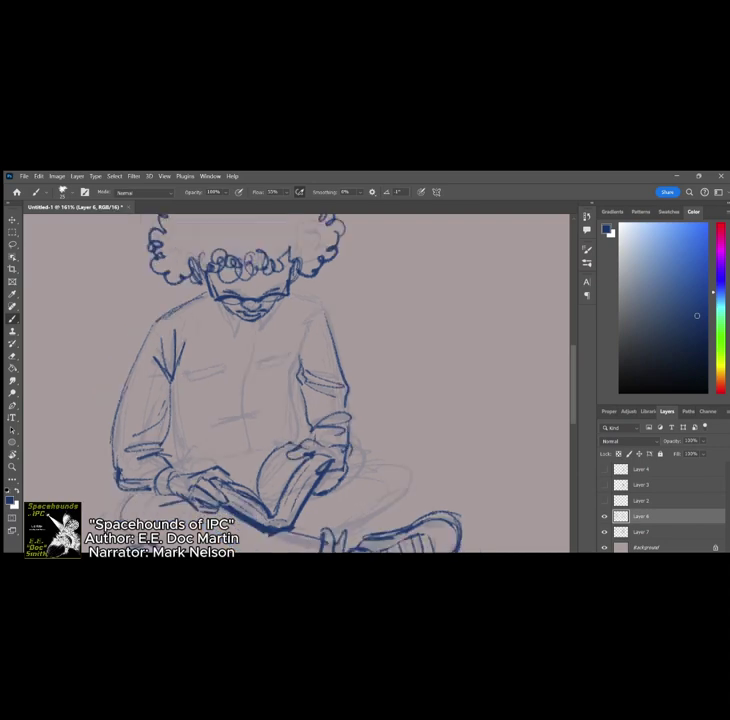
left_click_drag(295, 362, 300, 389)
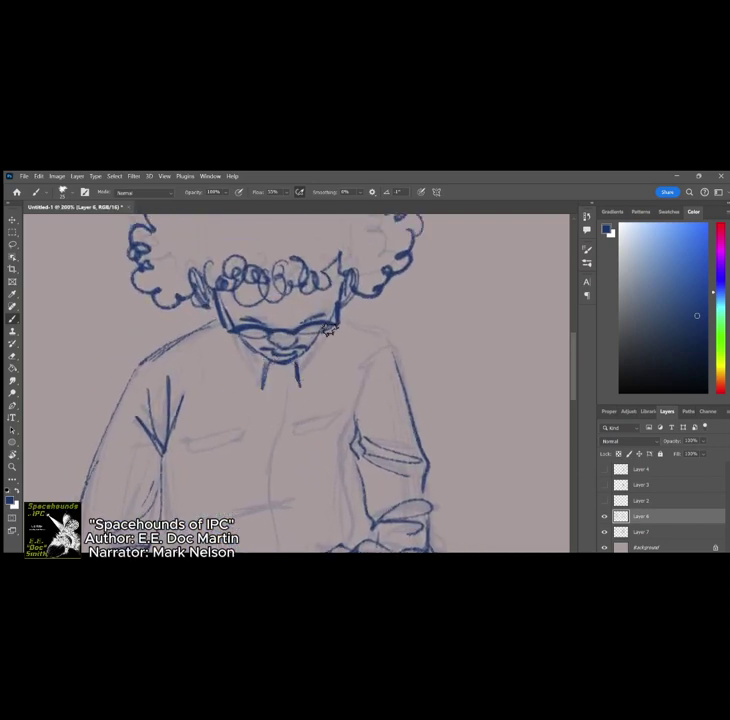
left_click_drag(331, 329, 301, 389)
left_click_drag(237, 341, 262, 388)
Step: Draw the shirt's torso with its side edges, waist folds, centre opening, hem and chest pockets
left_click_drag(367, 384, 339, 442)
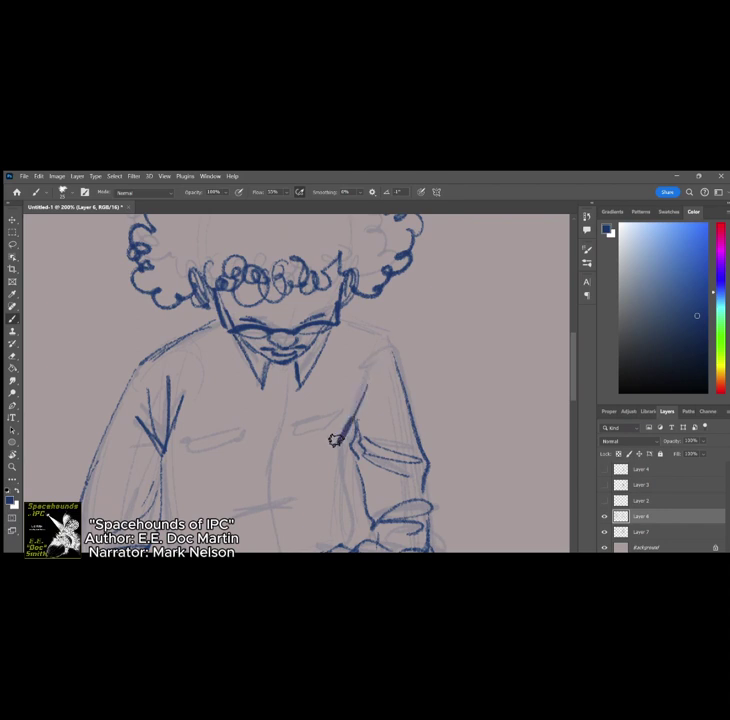
mouse_move(164, 458)
left_mouse_down()
mouse_move(168, 510)
mouse_move(275, 513)
left_mouse_up()
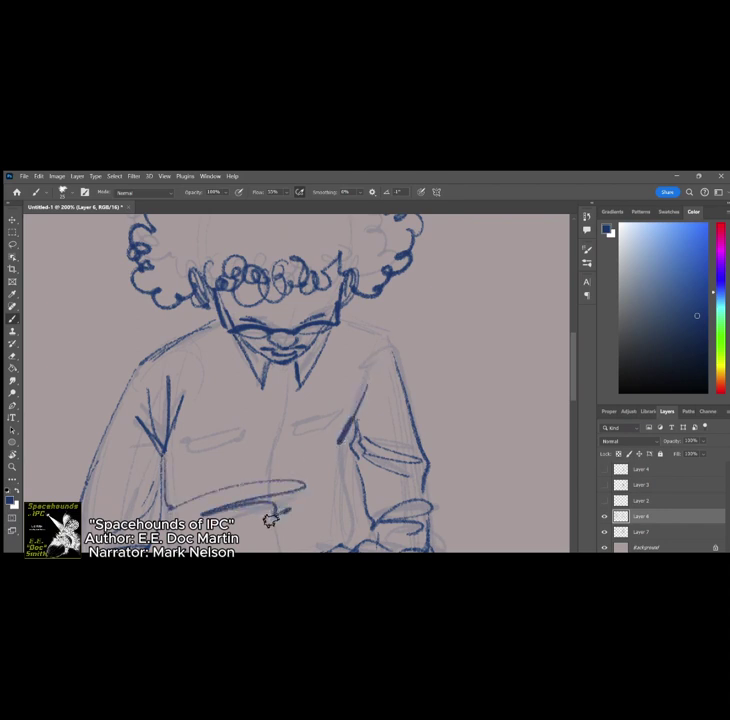
left_click_drag(340, 445, 358, 543)
left_click_drag(168, 515, 171, 550)
left_click_drag(272, 388, 284, 488)
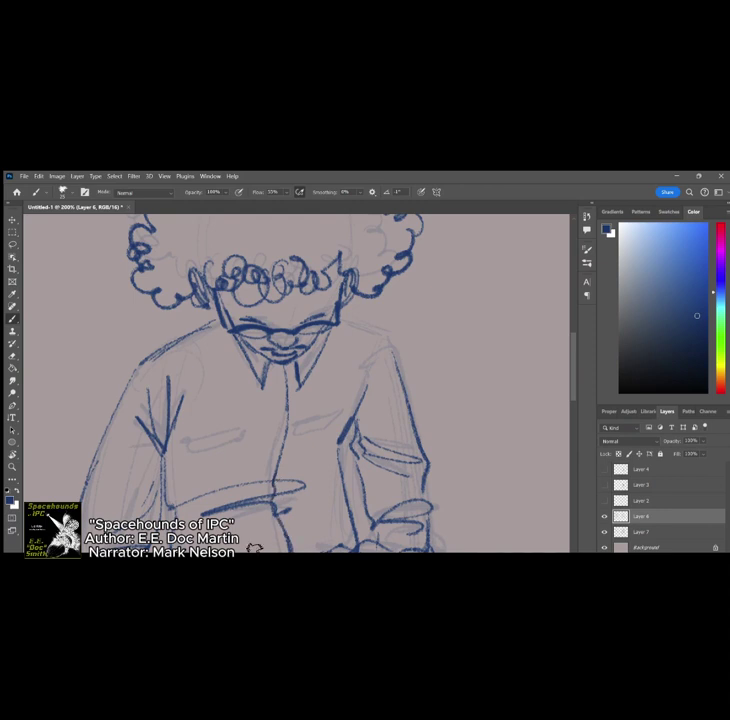
left_click_drag(236, 550, 286, 546)
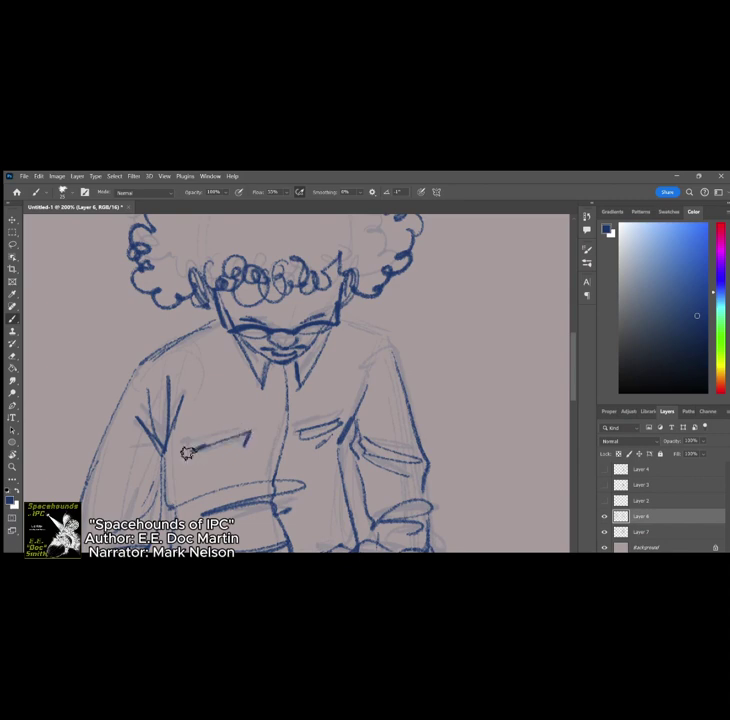
Step: Complete the second shoulder line and strengthen the underarm crease beside the chest pocket
scroll(321, 440, "down", 5)
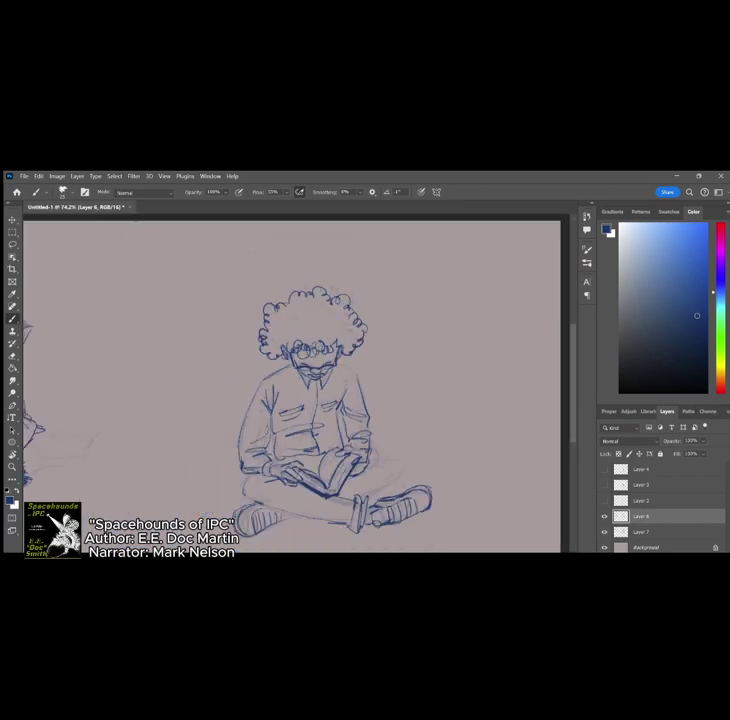
scroll(279, 358, "up", 5)
left_click_drag(294, 402, 285, 446)
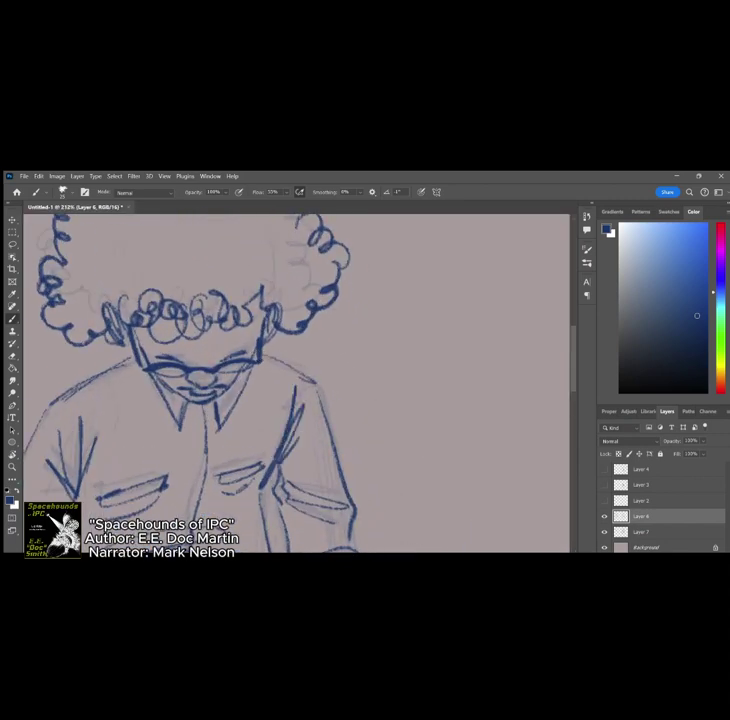
Step: Draw the thigh and bent knee behind the book, and complete the underside of the crossed lower leg
scroll(293, 440, "down", 5)
scroll(385, 412, "up", 3)
mouse_move(389, 428)
left_mouse_down()
mouse_move(417, 406)
mouse_move(433, 417)
mouse_move(439, 458)
left_mouse_up()
mouse_move(419, 406)
left_mouse_down()
mouse_move(420, 466)
mouse_move(389, 483)
left_mouse_up()
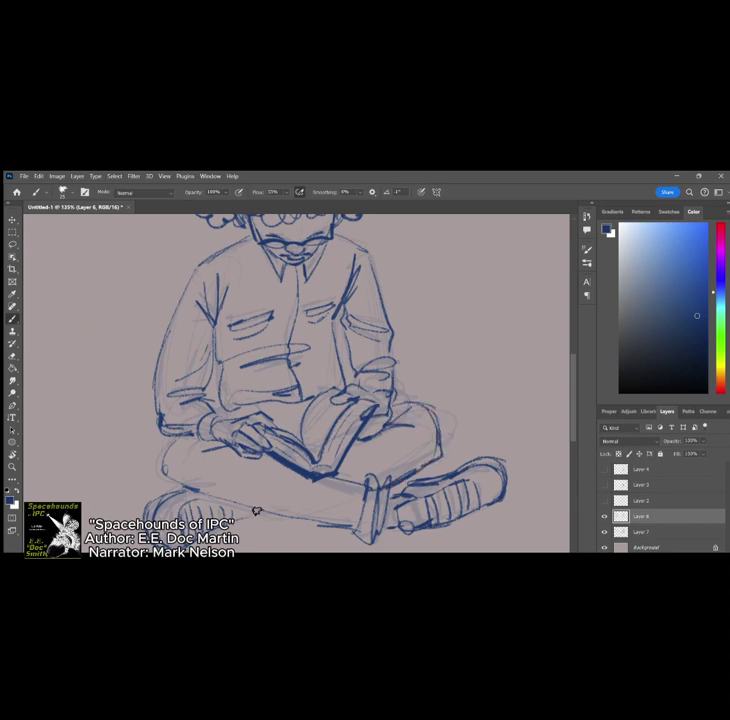
left_click_drag(247, 507, 277, 519)
scroll(412, 476, "down", 5)
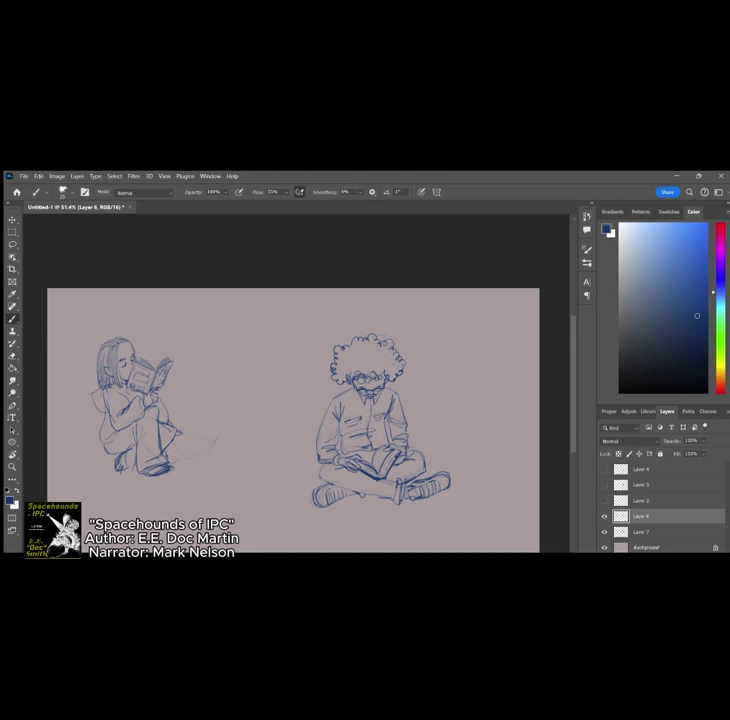
Step: Scale down Layer 6 and Layer 7 together and move them into the canvas's upper-left corner
left_click(661, 532, "shift")
key("ctrl+t")
left_click_drag(453, 509, 399, 459)
mouse_move(309, 468)
left_mouse_down()
mouse_move(350, 435)
mouse_move(274, 429)
left_mouse_up()
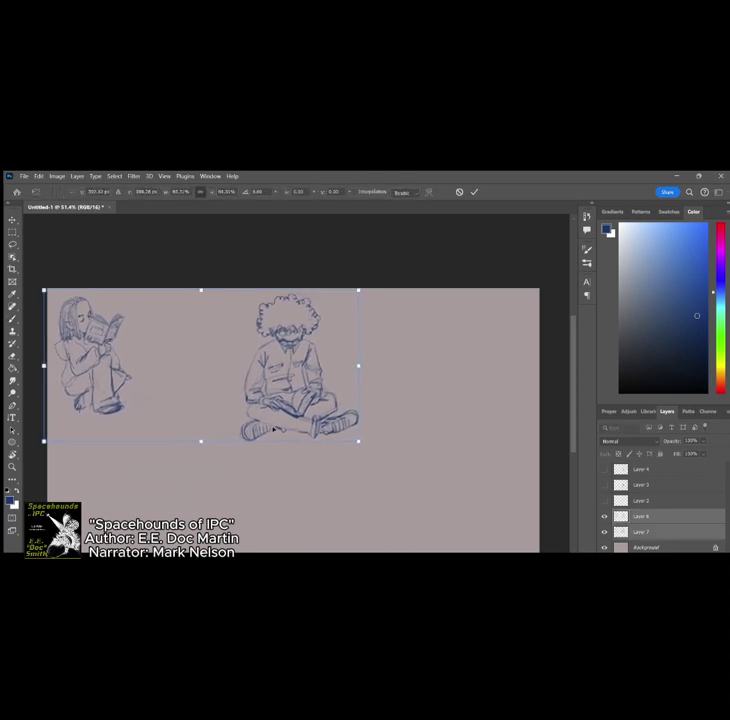
key("Return")
Step: Inspect Layer 7's rough sketch at 100% opacity with Layer 6 hidden, restore Layer 6, and set Layer 7's opacity to 51%
left_click(648, 530)
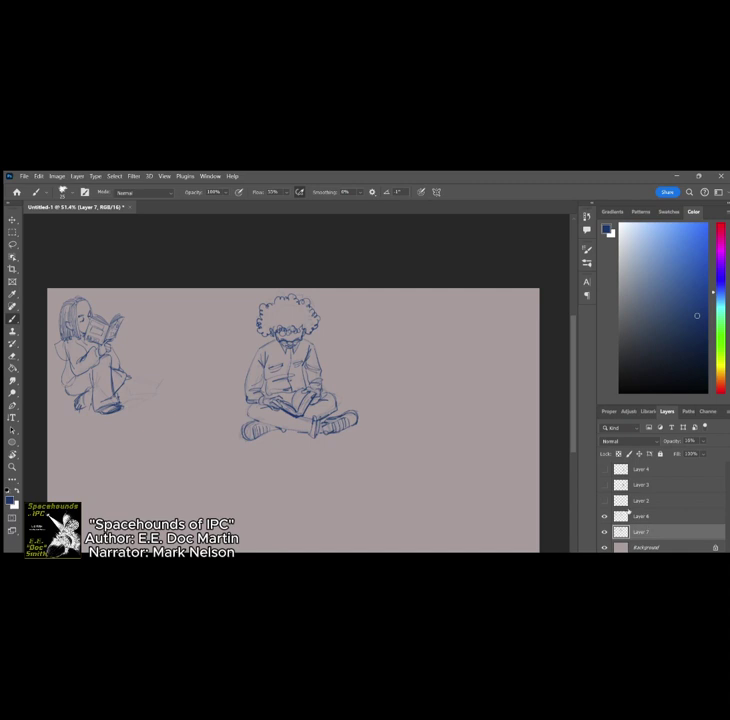
left_click(604, 516)
scroll(467, 366, "down", 3)
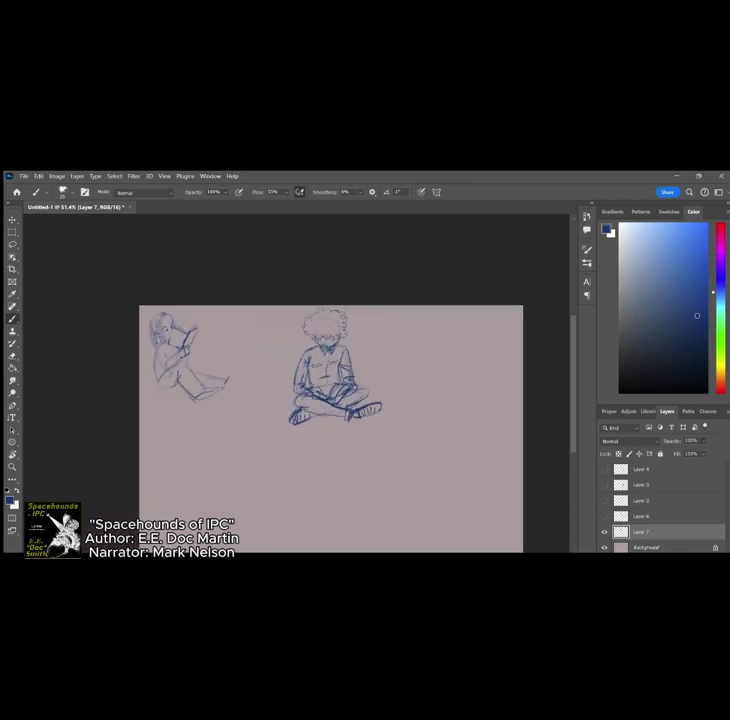
scroll(437, 485, "up", 5)
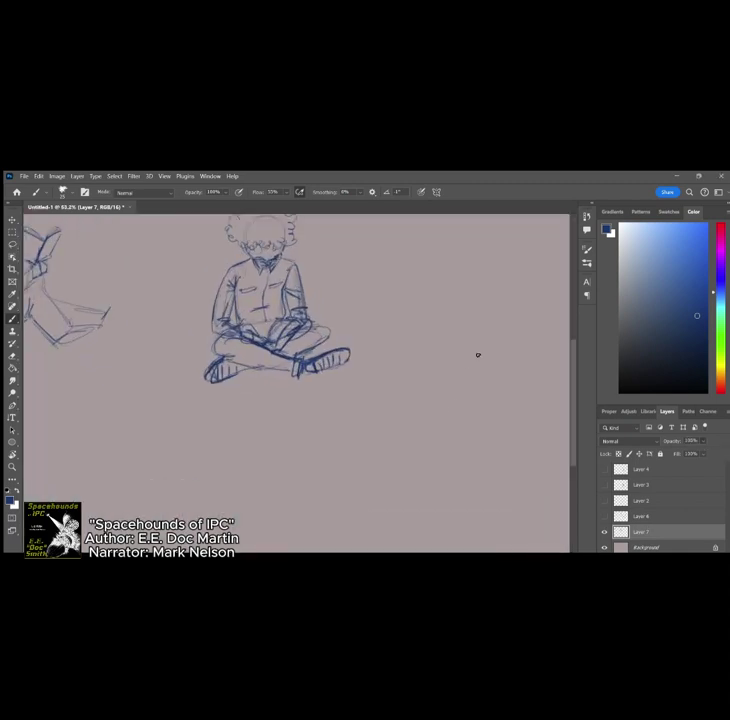
left_click(604, 516)
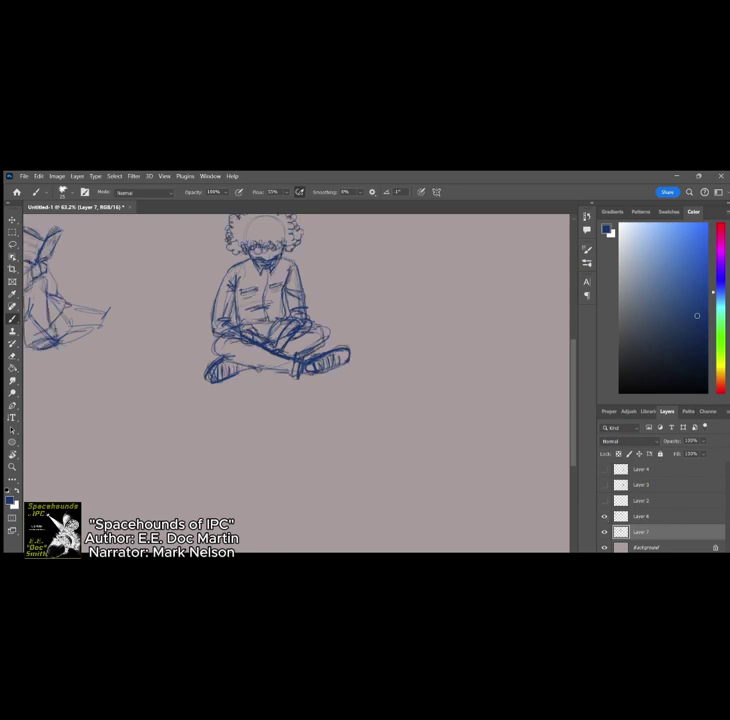
left_click_drag(672, 441, 654, 441)
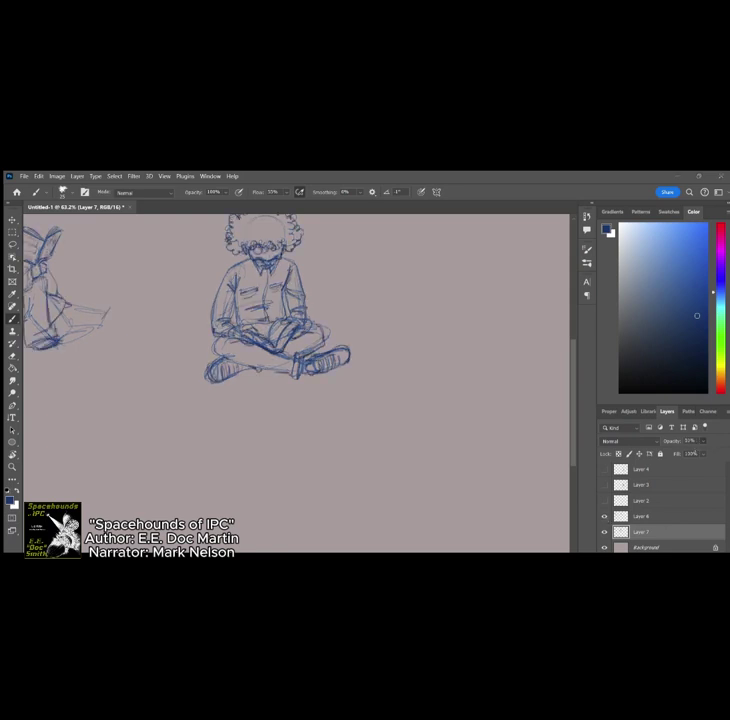
Step: Change the brush colour to dark red
left_click(720, 387)
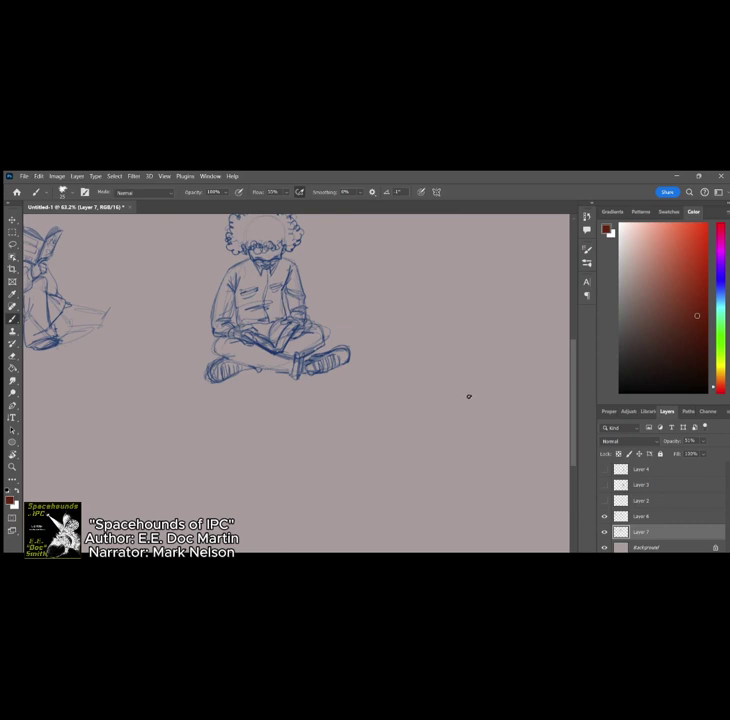
scroll(391, 308, "down", 5)
scroll(403, 363, "up", 8)
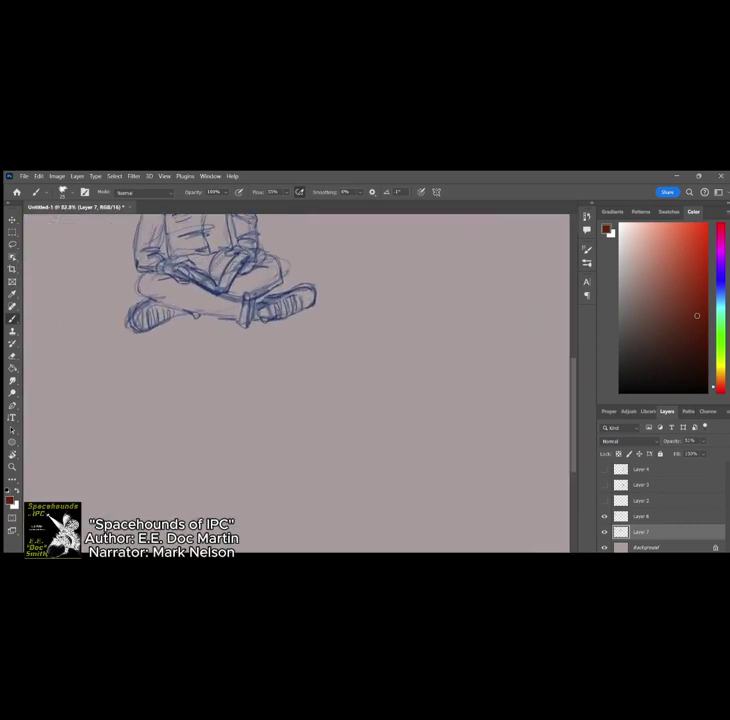
scroll(403, 363, "down", 1)
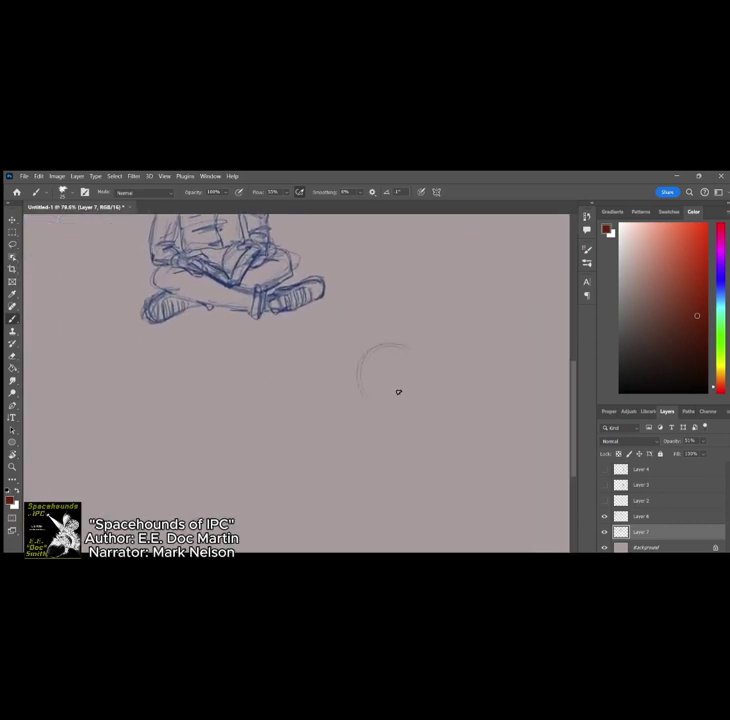
mouse_move(434, 378)
left_mouse_down()
mouse_move(404, 430)
mouse_move(365, 410)
left_mouse_up()
scroll(415, 430, "up", 3)
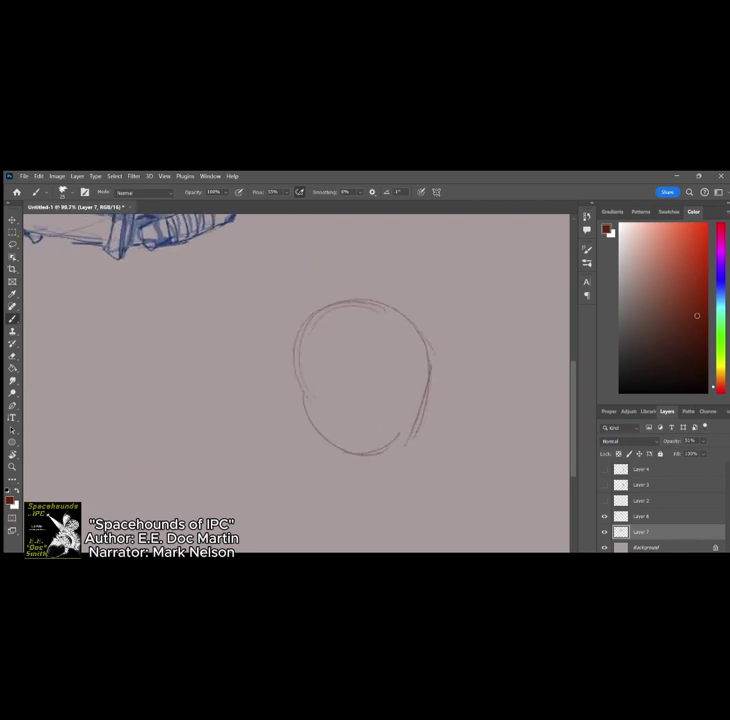
scroll(412, 380, "up", 3)
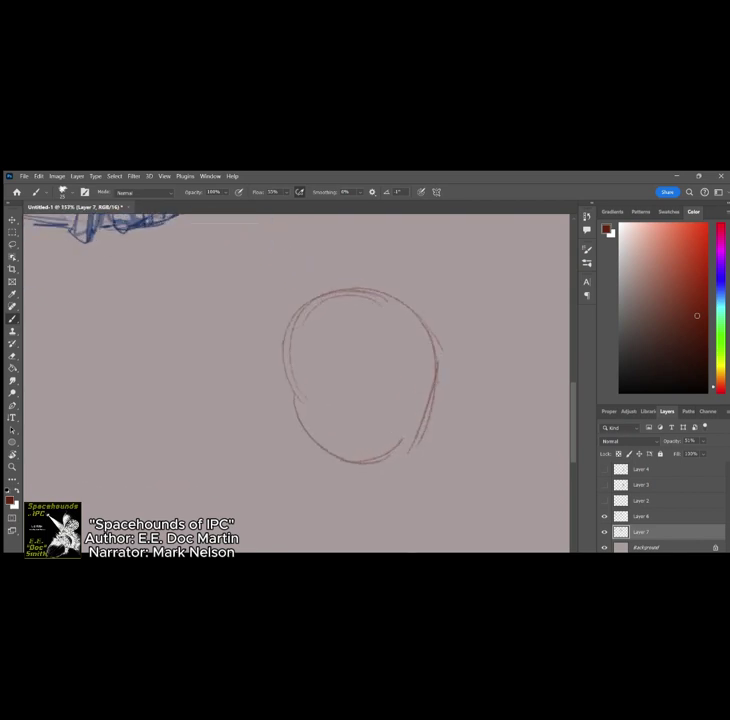
left_click_drag(274, 352, 440, 357)
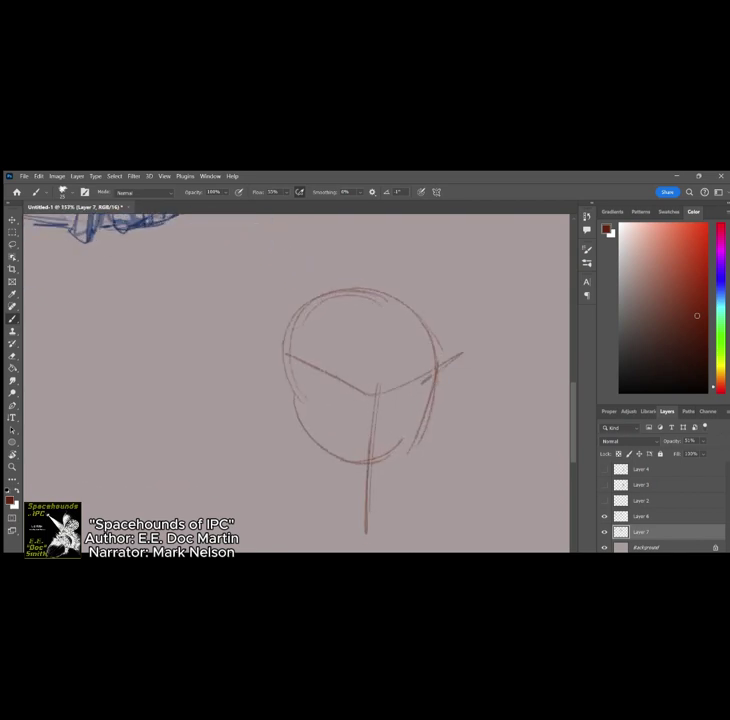
key("ctrl+z")
key("ctrl+z")
key("ctrl+z")
key("ctrl+z")
key("ctrl+z")
key("ctrl+z")
key("ctrl+z")
key("ctrl+z")
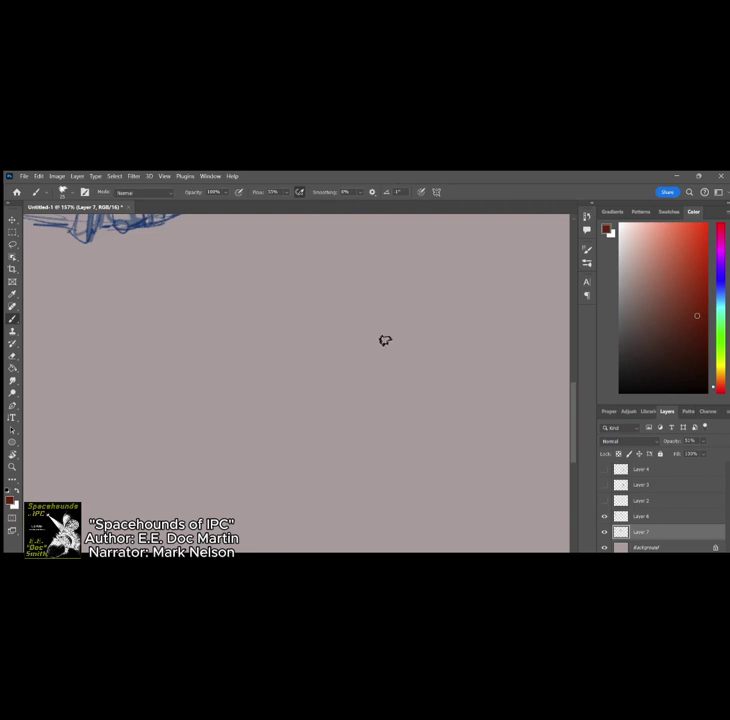
Step: Rough out a small dark red figure with a circular head, curved shoulder, bent legs and an open book below the cross-legged reader
mouse_move(375, 334)
left_mouse_down()
mouse_move(397, 411)
mouse_move(378, 330)
left_mouse_up()
mouse_move(384, 362)
left_mouse_down()
mouse_move(391, 402)
mouse_move(404, 383)
mouse_move(464, 494)
left_mouse_up()
scroll(408, 360, "down", 3)
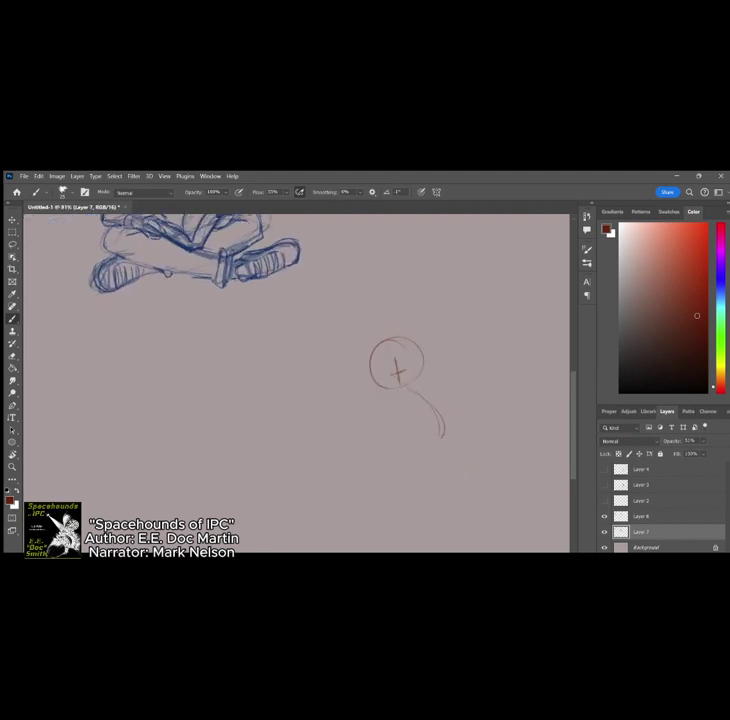
mouse_move(438, 436)
left_mouse_down()
mouse_move(394, 413)
mouse_move(410, 490)
mouse_move(397, 487)
mouse_move(367, 516)
mouse_move(410, 495)
left_mouse_up()
left_click_drag(434, 421, 445, 436)
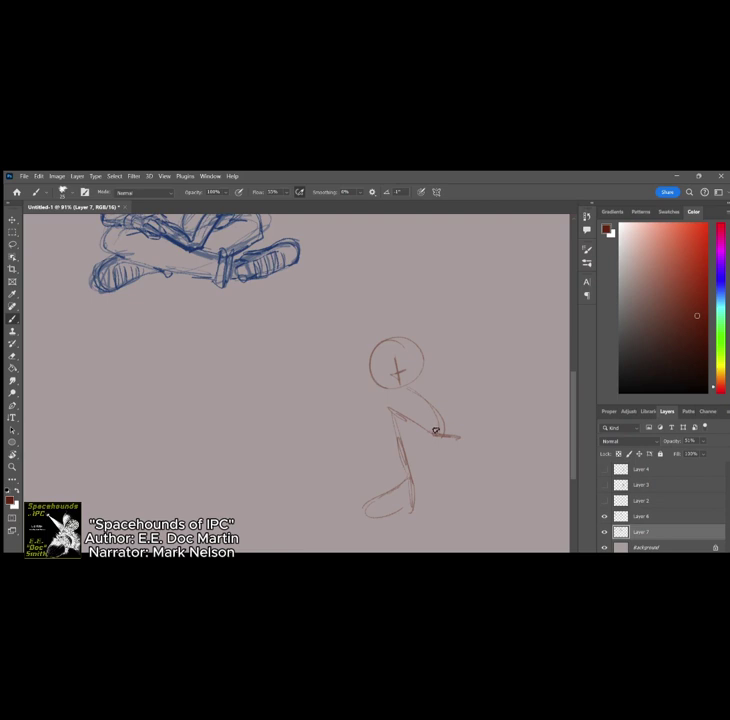
mouse_move(436, 434)
left_mouse_down()
mouse_move(473, 424)
mouse_move(431, 438)
mouse_move(456, 438)
mouse_move(440, 424)
mouse_move(413, 479)
mouse_move(419, 478)
mouse_move(427, 538)
left_mouse_up()
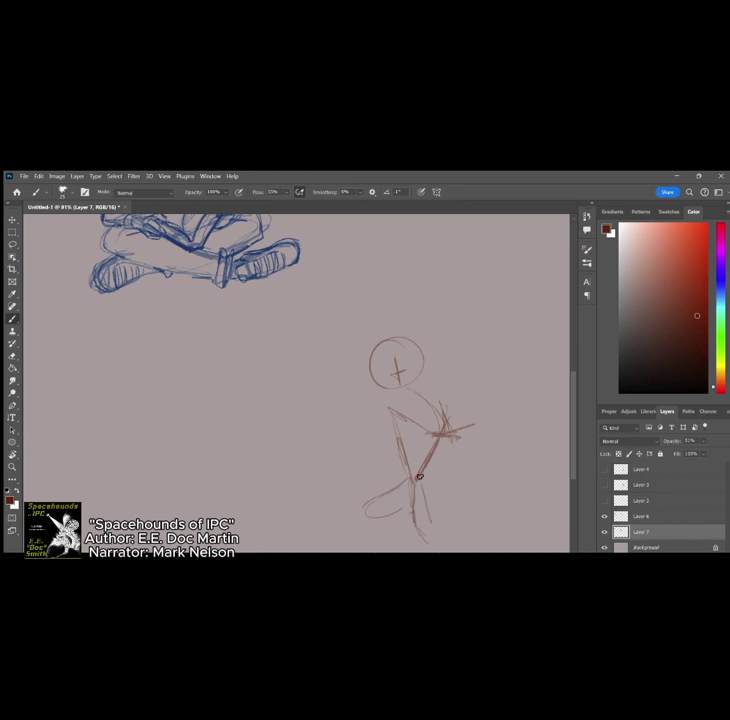
mouse_move(421, 480)
left_mouse_down()
mouse_move(432, 544)
mouse_move(424, 484)
left_mouse_up()
mouse_move(433, 386)
left_mouse_down()
mouse_move(361, 410)
mouse_move(361, 431)
mouse_move(351, 423)
mouse_move(375, 410)
mouse_move(376, 422)
mouse_move(408, 425)
mouse_move(395, 442)
mouse_move(401, 466)
mouse_move(377, 428)
mouse_move(431, 476)
mouse_move(414, 431)
mouse_move(424, 434)
mouse_move(427, 458)
mouse_move(423, 430)
mouse_move(447, 400)
mouse_move(456, 447)
left_mouse_up()
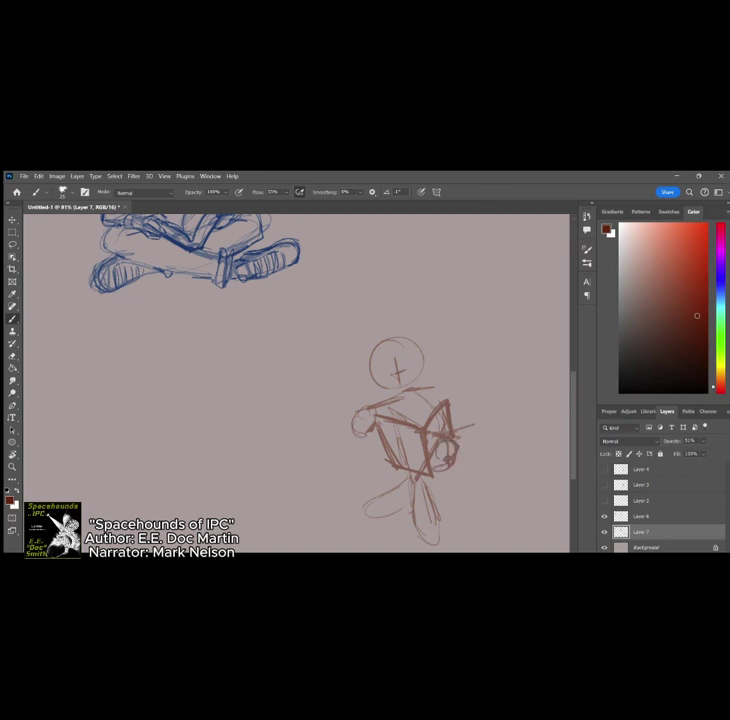
Step: Erase the small dark red figure rough from Layer 7
key("e")
left_click_drag(464, 404, 450, 455)
mouse_move(446, 410)
left_mouse_down()
mouse_move(417, 549)
mouse_move(481, 415)
mouse_move(341, 528)
mouse_move(361, 395)
mouse_move(405, 346)
left_mouse_up()
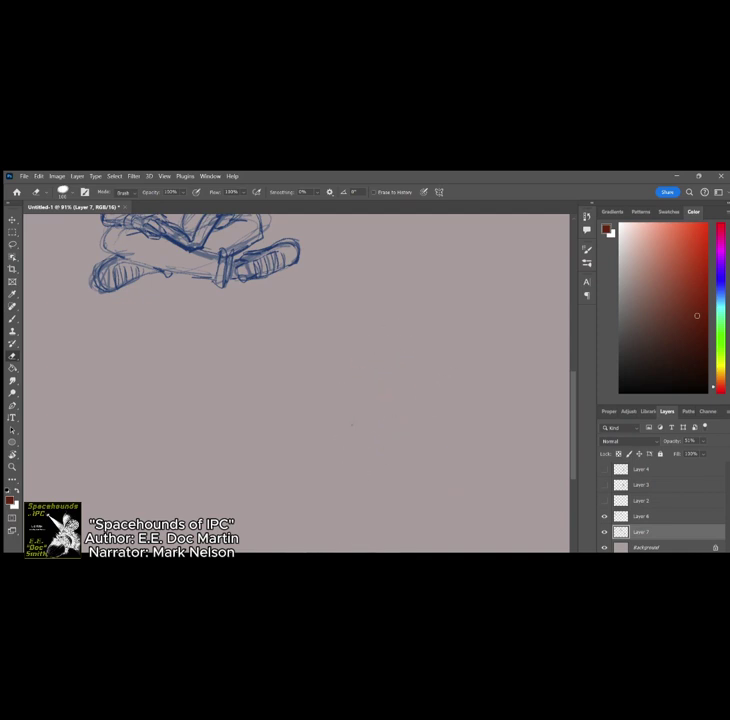
Step: Sketch a larger circular head in bright red and mark its face guidelines in dark red
left_click(697, 229)
key("b")
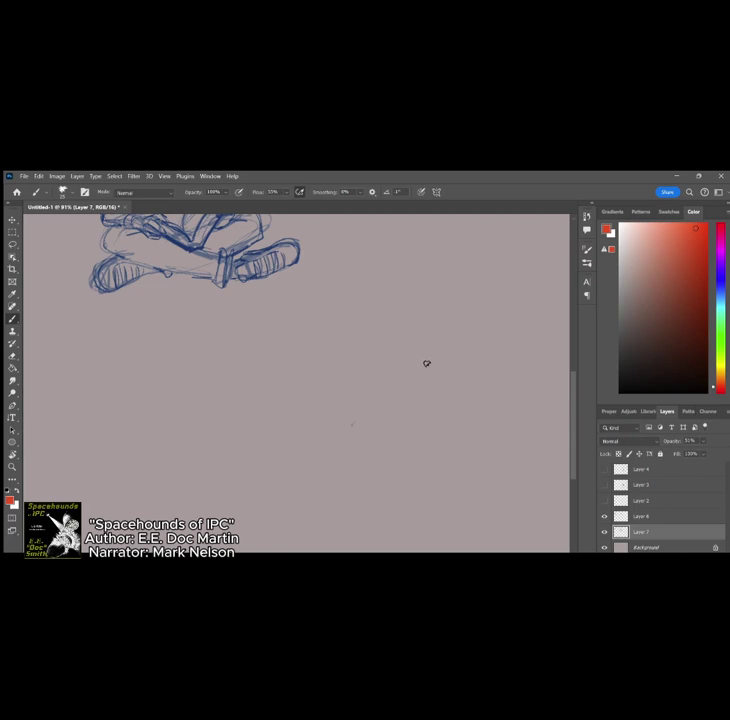
mouse_move(440, 362)
left_mouse_down()
mouse_move(407, 402)
mouse_move(370, 412)
mouse_move(398, 348)
mouse_move(399, 418)
mouse_move(415, 404)
left_mouse_up()
left_click(706, 307)
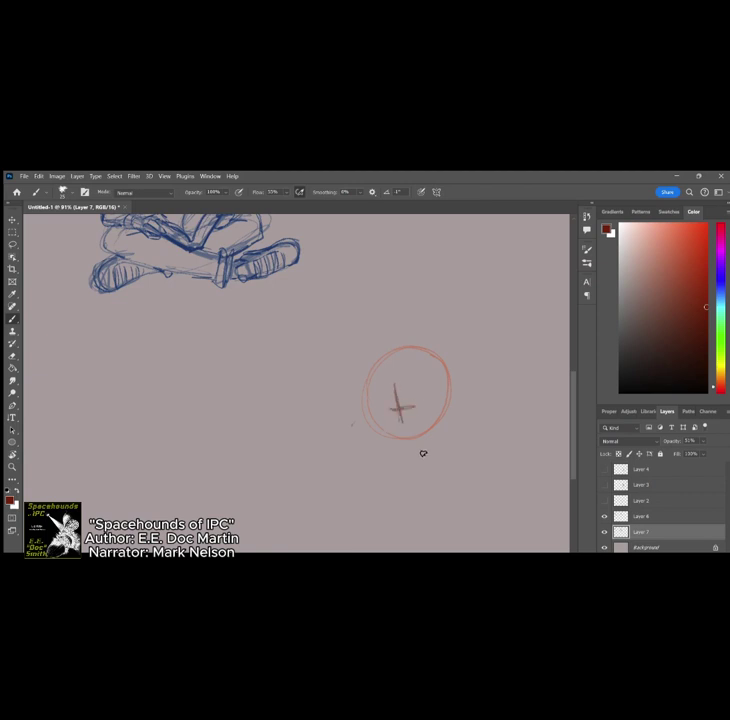
Step: Try roughing in the open book and body lines in dark red below the head, and erase the whole attempt
mouse_move(363, 492)
left_mouse_down()
mouse_move(432, 478)
mouse_move(313, 465)
left_mouse_up()
scroll(404, 315, "down", 5)
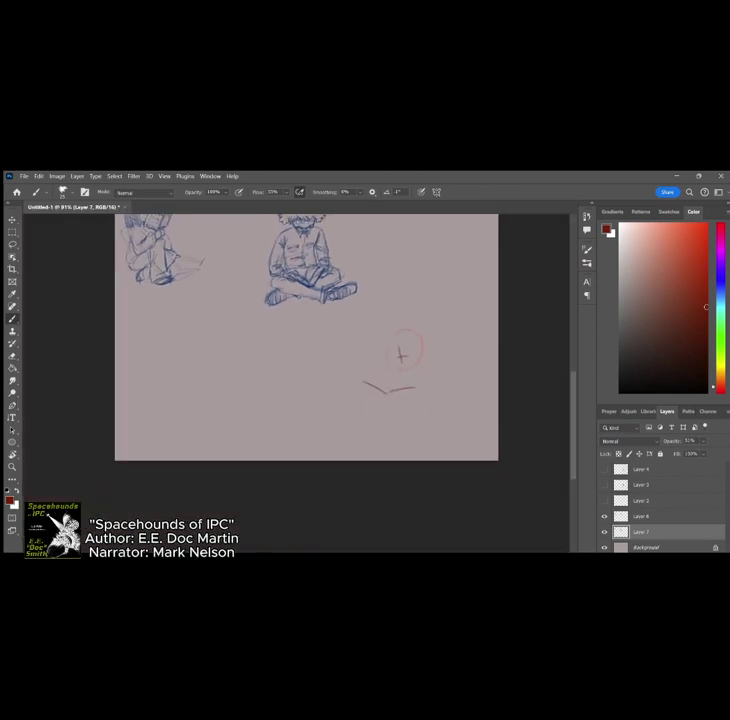
scroll(450, 390, "up", 4)
left_click_drag(322, 401, 356, 459)
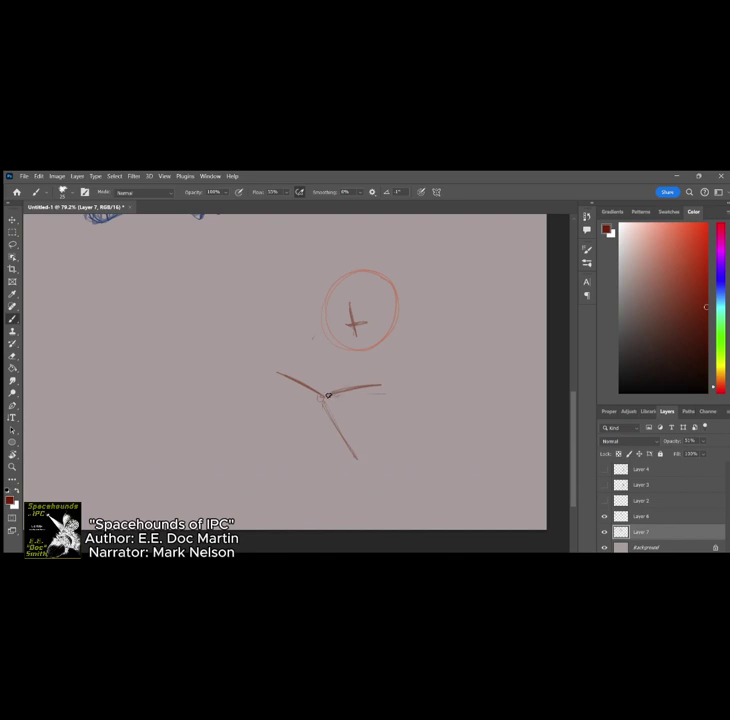
mouse_move(327, 396)
left_mouse_down()
mouse_move(396, 394)
mouse_move(419, 445)
mouse_move(353, 457)
mouse_move(290, 393)
mouse_move(313, 440)
mouse_move(352, 456)
mouse_move(332, 425)
mouse_move(349, 425)
mouse_move(333, 408)
mouse_move(301, 422)
left_mouse_up()
left_click_drag(309, 430, 415, 476)
left_click_drag(354, 441, 433, 487)
left_click_drag(380, 354, 387, 362)
mouse_move(388, 337)
left_mouse_down()
mouse_move(406, 370)
mouse_move(399, 422)
mouse_move(388, 307)
mouse_move(413, 371)
mouse_move(376, 264)
mouse_move(371, 321)
mouse_move(315, 342)
mouse_move(330, 440)
mouse_move(345, 477)
mouse_move(347, 393)
mouse_move(384, 334)
left_mouse_up()
key("e")
mouse_move(325, 293)
left_mouse_down()
mouse_move(336, 386)
mouse_move(388, 465)
left_mouse_up()
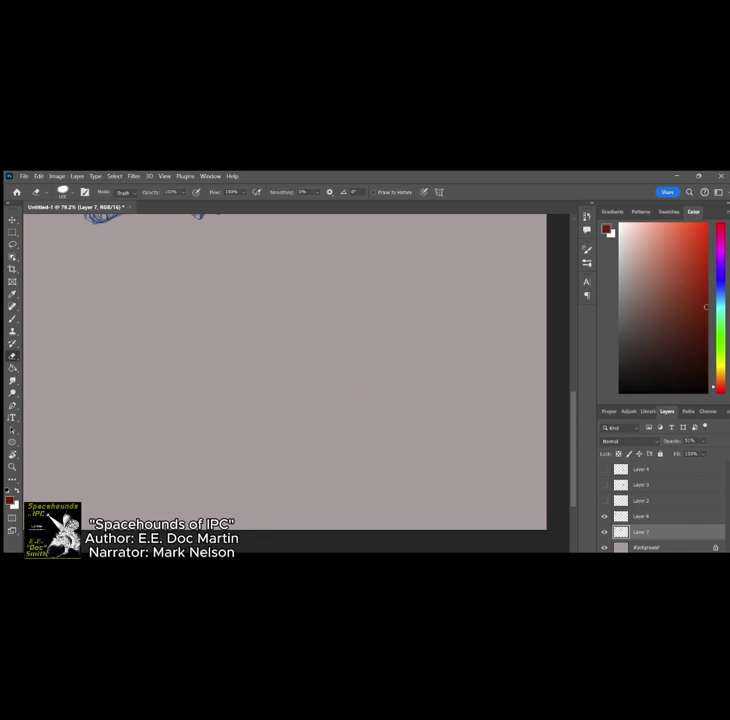
Step: Sketch a new reader in bright red with an oval head, neck, shoulders and a hand holding an open book
left_click(707, 321)
left_click(697, 275)
key("b")
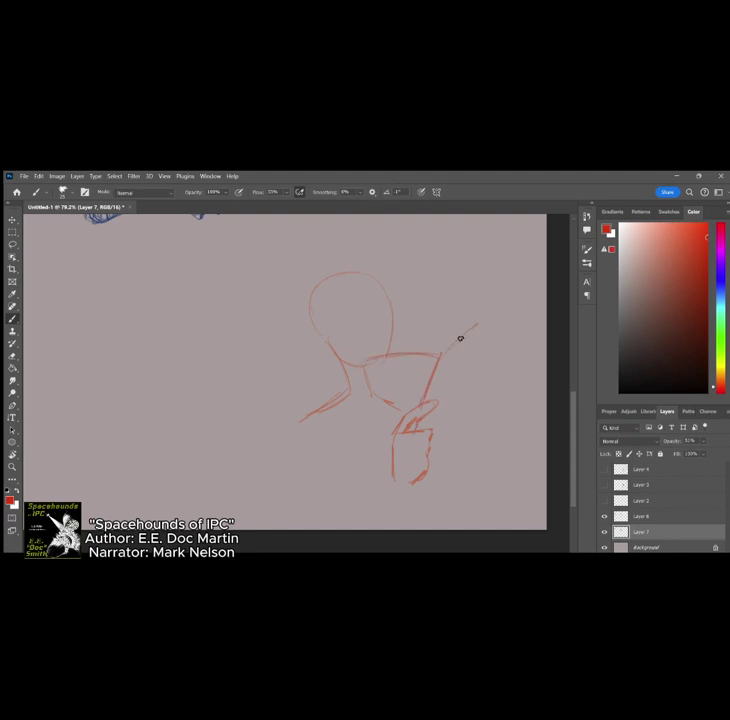
left_click_drag(353, 364, 350, 440)
Step: Sketch the reader's nose, eyebrows, downcast eyes and mouth
scroll(404, 316, "up", 4)
mouse_move(341, 311)
left_mouse_down()
mouse_move(332, 350)
mouse_move(345, 290)
left_mouse_up()
left_click_drag(318, 308, 274, 304)
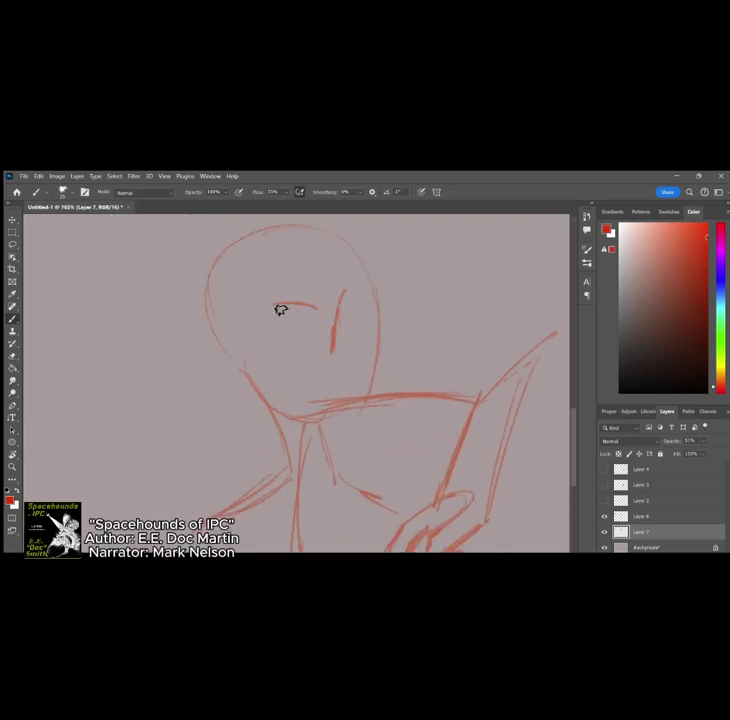
mouse_move(313, 325)
left_mouse_down()
mouse_move(281, 330)
mouse_move(315, 326)
left_mouse_up()
mouse_move(336, 365)
left_mouse_down()
mouse_move(300, 384)
mouse_move(341, 389)
left_mouse_up()
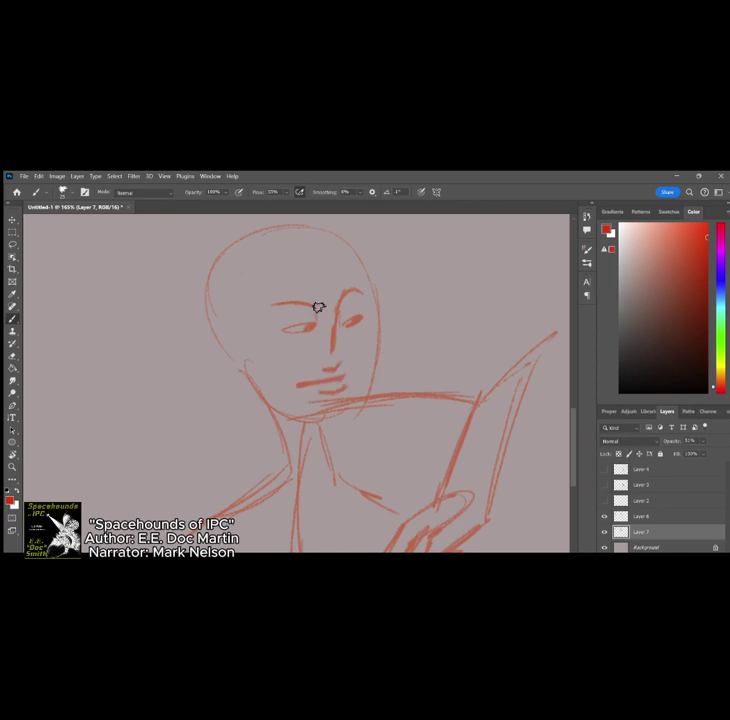
Step: Draw the reader's ear and outline the wavy hair around the head with a curl beside the forehead
mouse_move(243, 362)
left_mouse_down()
mouse_move(208, 340)
mouse_move(244, 388)
left_mouse_up()
left_click_drag(212, 345, 234, 367)
scroll(297, 383, "down", 3)
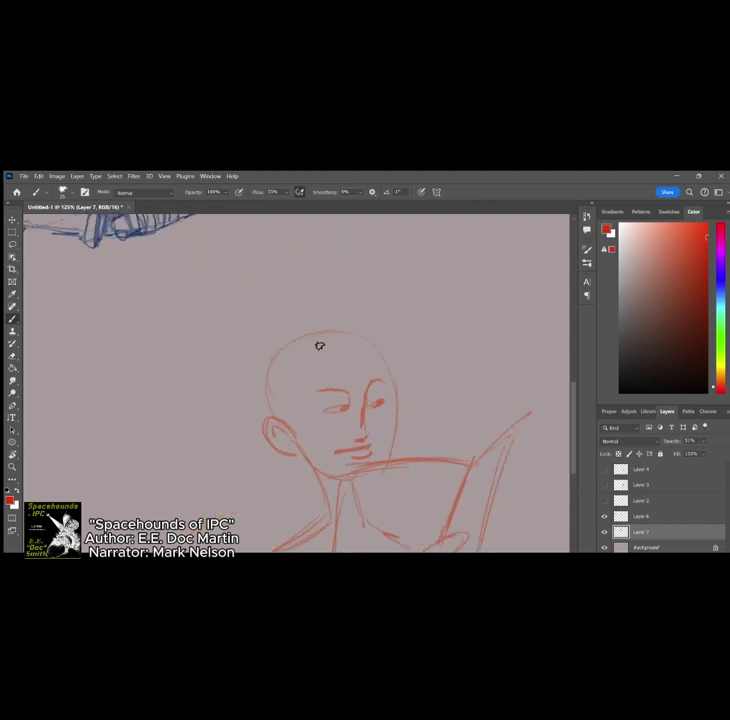
mouse_move(315, 343)
left_mouse_down()
mouse_move(375, 366)
mouse_move(338, 364)
mouse_move(313, 352)
mouse_move(296, 360)
mouse_move(296, 413)
left_mouse_up()
left_click_drag(283, 338, 246, 402)
mouse_move(298, 328)
left_mouse_down()
mouse_move(336, 306)
mouse_move(391, 380)
left_mouse_up()
scroll(350, 400, "up", 1)
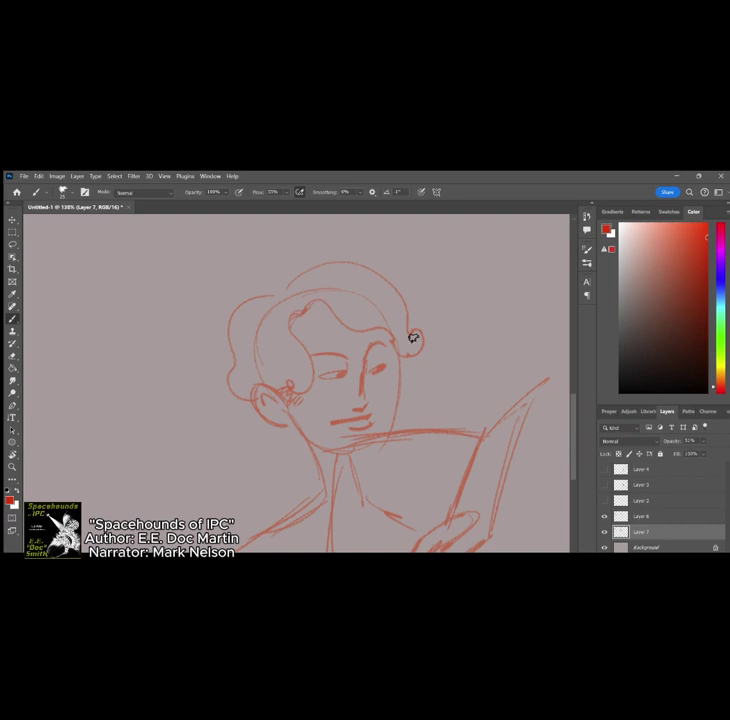
Step: Erase the lower part of the nose line and strengthen the contour of the far cheek and jaw
key("e")
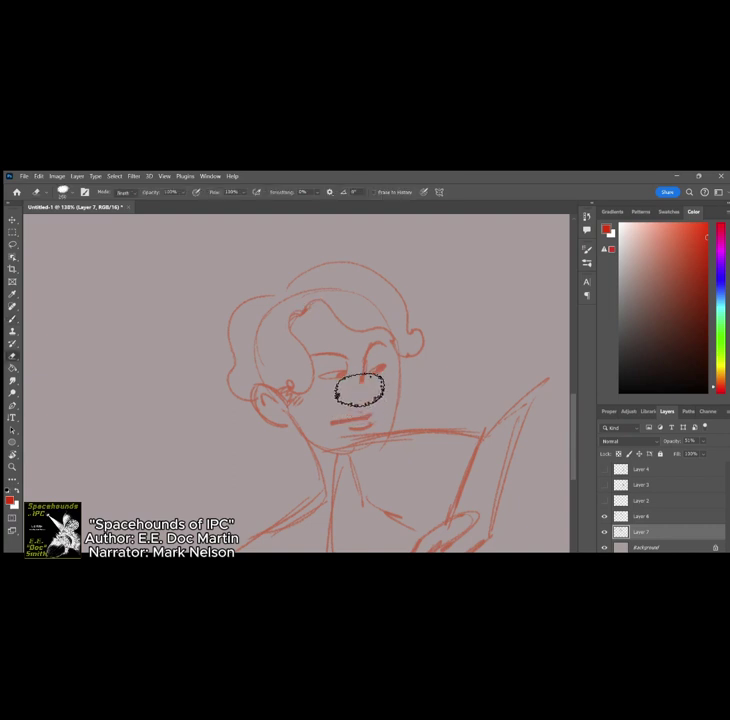
key("b")
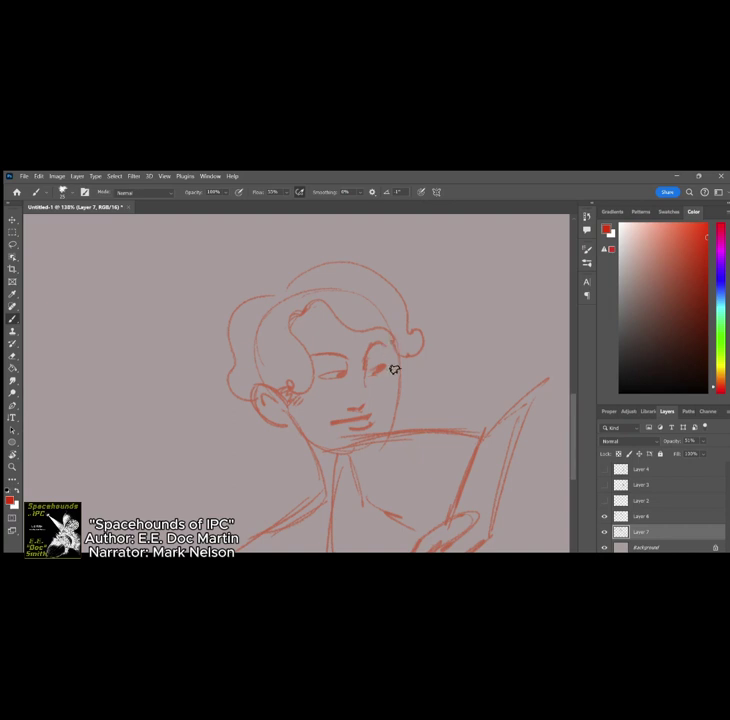
left_click_drag(398, 401, 369, 437)
Step: Draw the hand's fingers gripping the book and add page lines along the book's upper edge
scroll(352, 320, "down", 5)
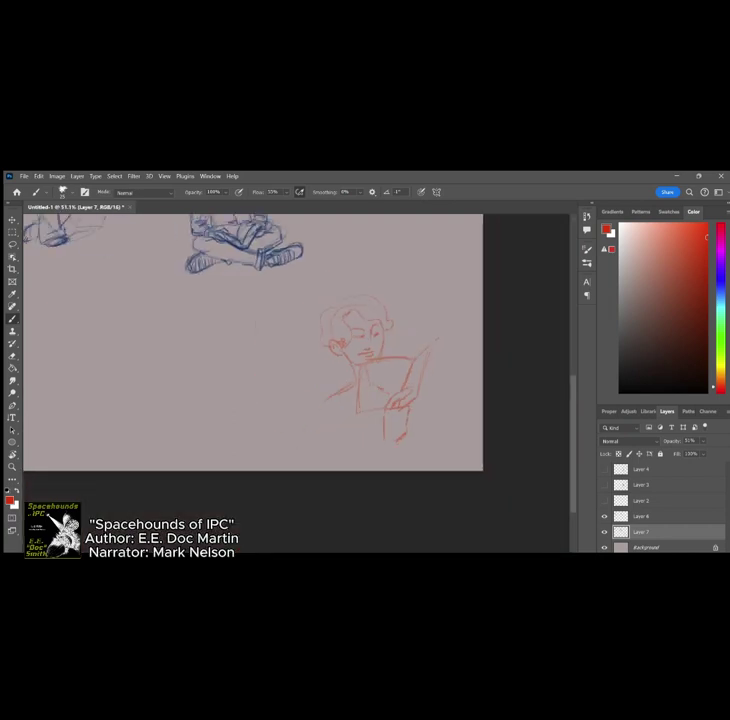
scroll(364, 332, "up", 5)
scroll(364, 340, "down", 5)
scroll(385, 378, "up", 6)
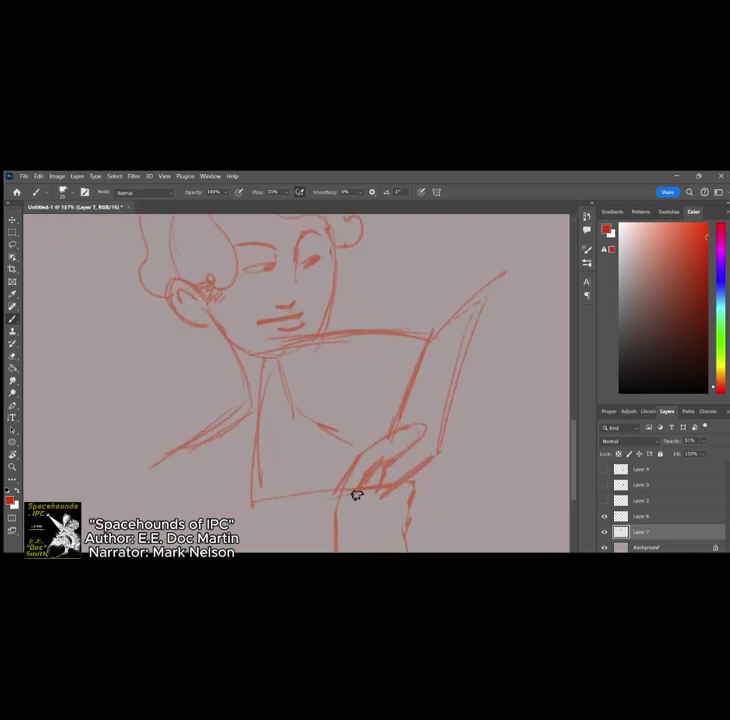
mouse_move(357, 492)
left_mouse_down()
mouse_move(448, 468)
mouse_move(422, 474)
mouse_move(426, 487)
mouse_move(450, 485)
mouse_move(406, 523)
left_mouse_up()
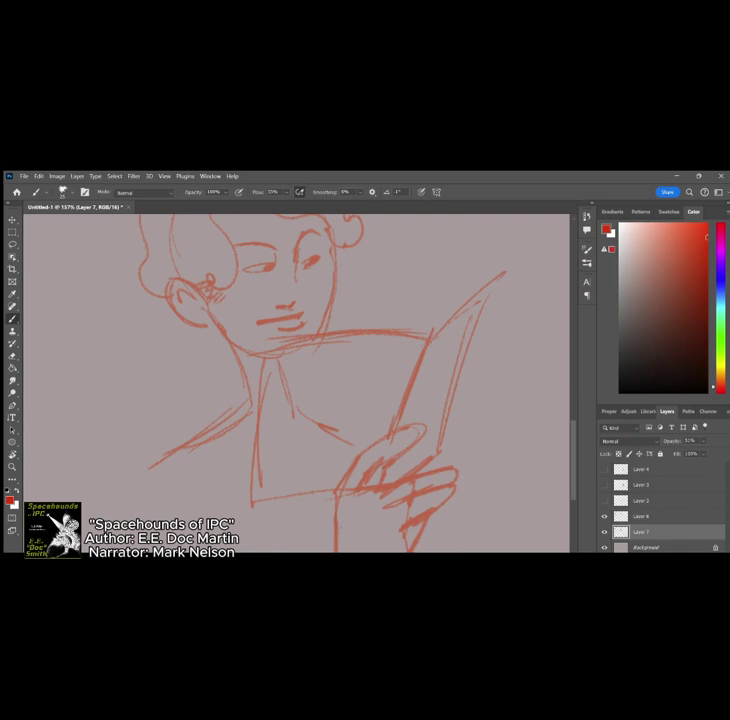
mouse_move(431, 322)
left_mouse_down()
mouse_move(443, 318)
mouse_move(428, 331)
mouse_move(481, 287)
mouse_move(486, 272)
left_mouse_up()
Step: Draw the cuff below the holding hand and add the near shoulder and upper arm
scroll(427, 397, "down", 6)
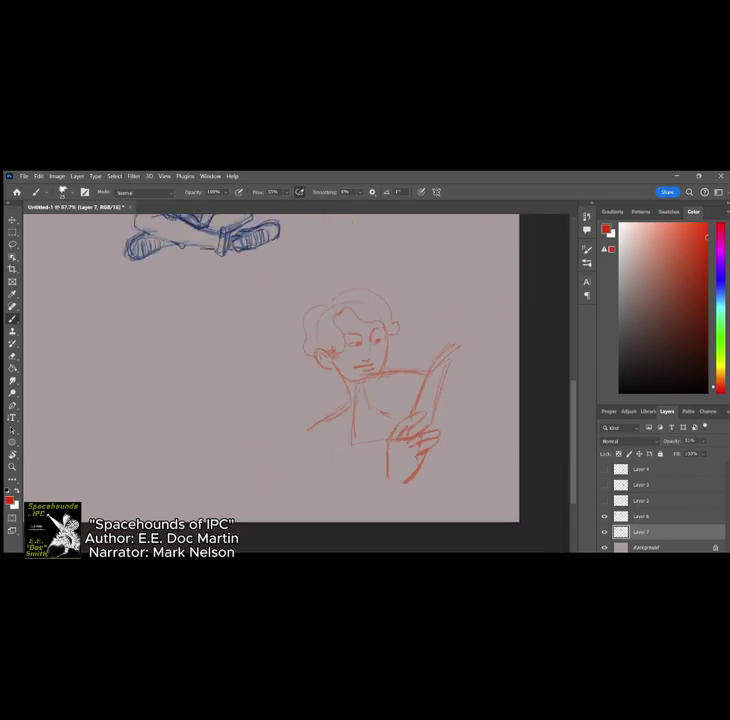
scroll(376, 317, "up", 7)
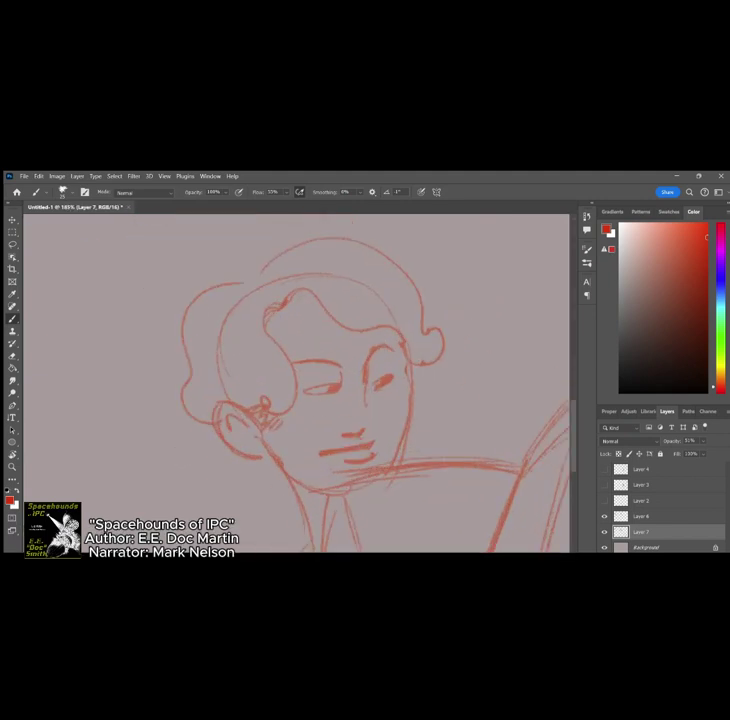
scroll(330, 380, "down", 4)
scroll(330, 380, "up", 3)
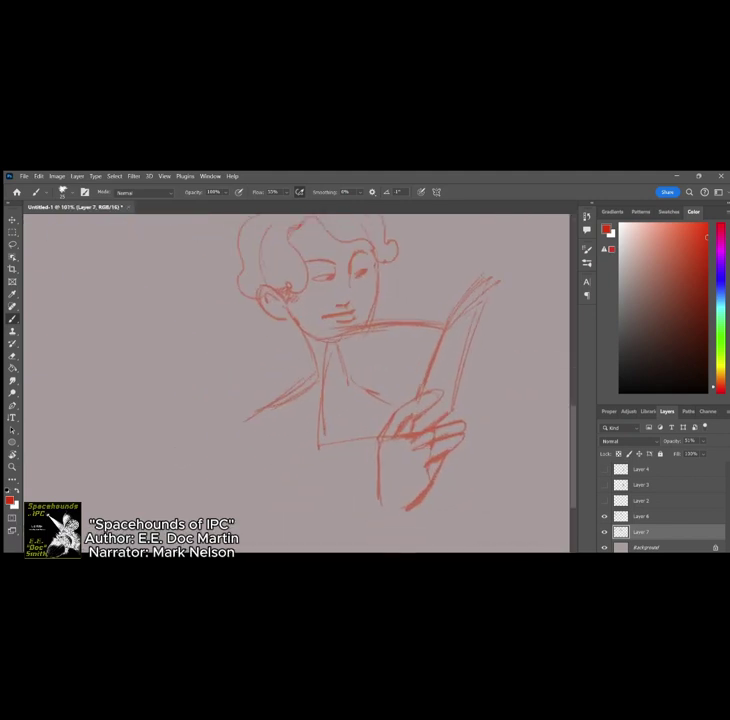
mouse_move(412, 502)
left_mouse_down()
mouse_move(375, 508)
mouse_move(404, 523)
mouse_move(393, 551)
left_mouse_up()
mouse_move(371, 510)
left_mouse_down()
mouse_move(355, 526)
mouse_move(376, 545)
left_mouse_up()
left_click_drag(243, 424, 252, 500)
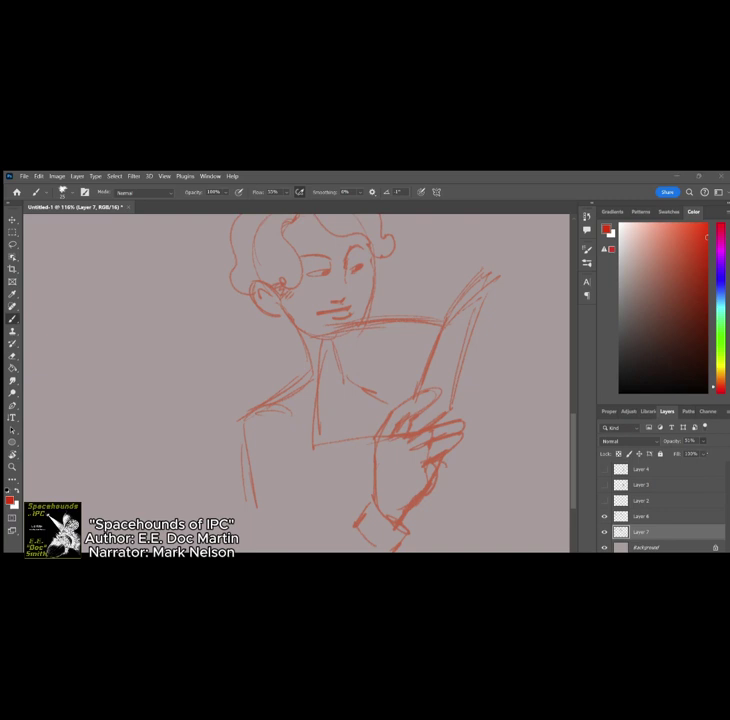
Step: Lower Layer 7's opacity, make Layer 6 active, and change the brush colour to black
left_click_drag(671, 441, 660, 441)
left_click(668, 516)
left_click(668, 391)
Step: Draw the reader's eyes and thick eyebrows in black on Layer 6 over the faded red rough
scroll(443, 407, "down", 3)
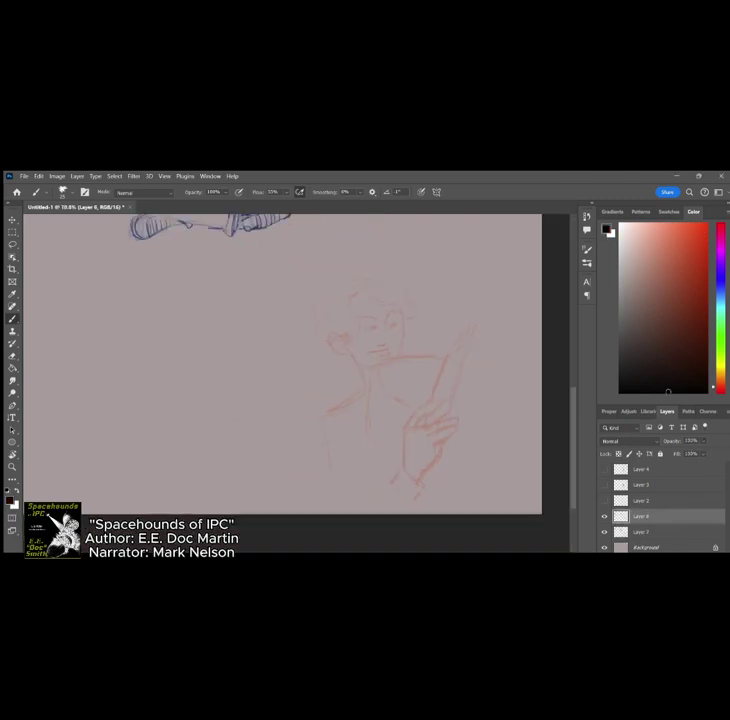
scroll(365, 300, "up", 5)
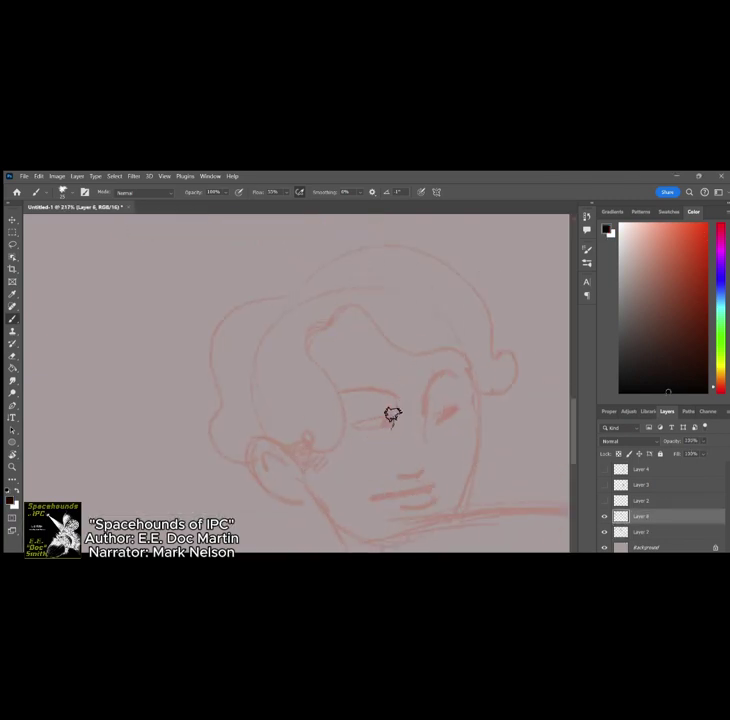
mouse_move(392, 421)
left_mouse_down()
mouse_move(352, 423)
mouse_move(392, 417)
mouse_move(362, 429)
mouse_move(443, 407)
mouse_move(449, 417)
mouse_move(455, 411)
mouse_move(383, 427)
left_mouse_up()
left_click_drag(452, 413, 442, 415)
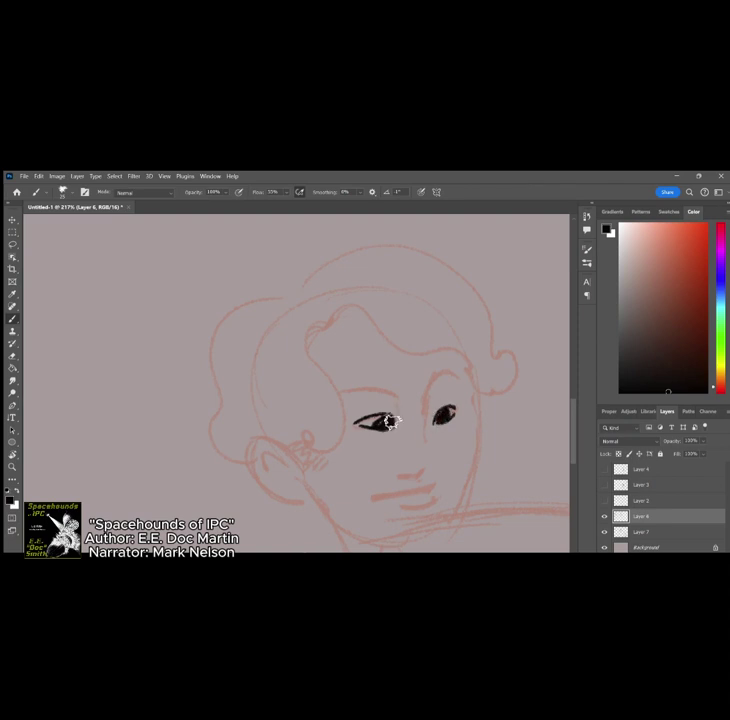
left_click_drag(382, 433, 442, 426)
mouse_move(397, 404)
left_mouse_down()
mouse_move(397, 415)
mouse_move(381, 392)
mouse_move(337, 394)
left_mouse_up()
mouse_move(428, 390)
left_mouse_down()
mouse_move(465, 381)
mouse_move(361, 390)
mouse_move(396, 389)
mouse_move(352, 394)
left_mouse_up()
Step: Draw the upper nose bridge and the nostrils in black
scroll(400, 410, "up", 3)
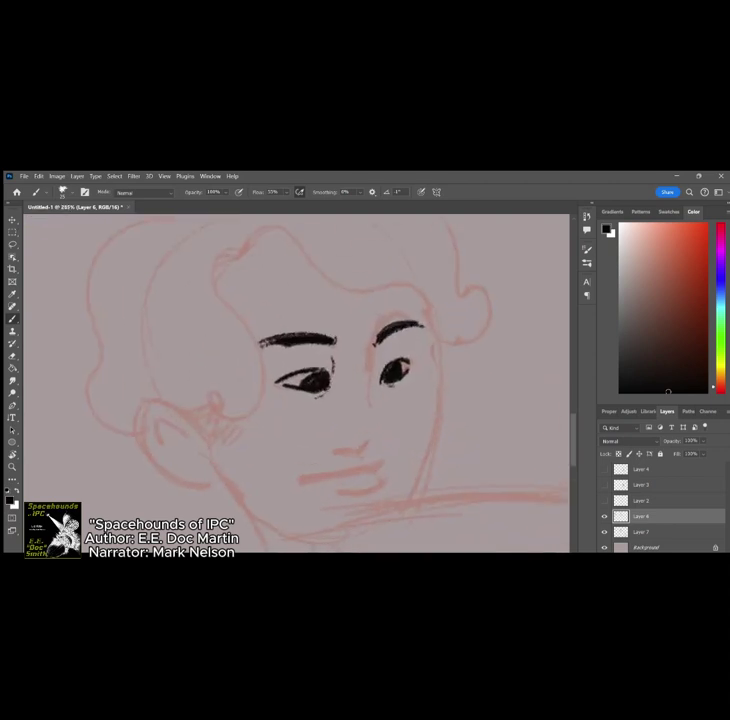
left_click_drag(376, 344, 373, 374)
mouse_move(375, 433)
left_mouse_down()
mouse_move(366, 447)
mouse_move(371, 441)
left_mouse_up()
left_click_drag(357, 450, 334, 447)
Step: Draw the reader's upper lip, mouth line and lower lip in black
scroll(400, 430, "down", 2)
scroll(406, 440, "up", 2)
left_click_drag(409, 459, 331, 472)
left_click_drag(405, 460, 415, 457)
mouse_move(349, 466)
left_mouse_down()
mouse_move(391, 451)
mouse_move(420, 475)
left_mouse_up()
scroll(435, 365, "down", 3)
scroll(453, 378, "up", 3)
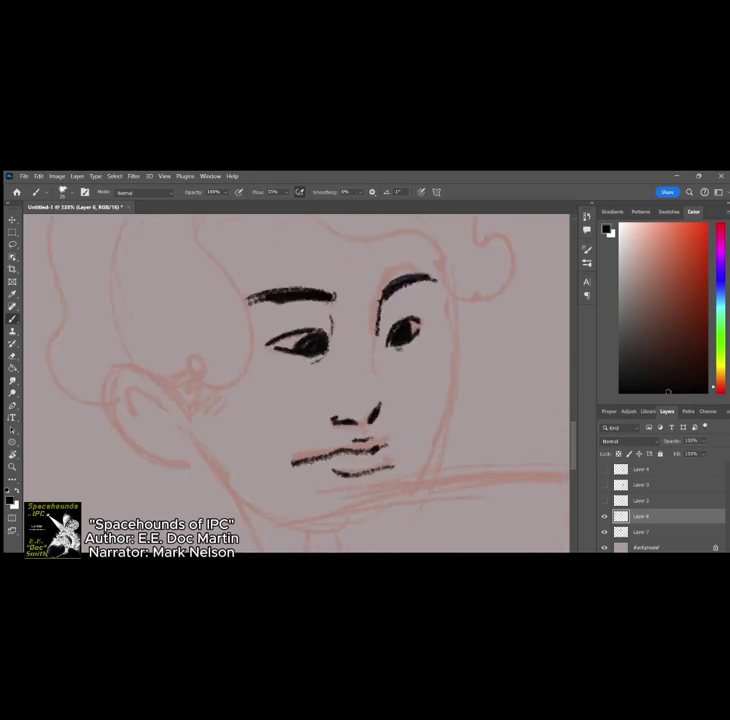
Step: Draw the far side of the reader's face from the brow to the chin and the ear with its inner folds in black
mouse_move(443, 300)
left_mouse_down()
mouse_move(454, 365)
mouse_move(453, 353)
mouse_move(427, 469)
left_mouse_up()
scroll(427, 469, "down", 3)
scroll(427, 469, "up", 3)
mouse_move(263, 415)
left_mouse_down()
mouse_move(214, 381)
mouse_move(200, 385)
mouse_move(208, 453)
left_mouse_up()
mouse_move(201, 408)
left_mouse_down()
mouse_move(237, 462)
mouse_move(281, 459)
mouse_move(212, 430)
mouse_move(226, 408)
left_mouse_up()
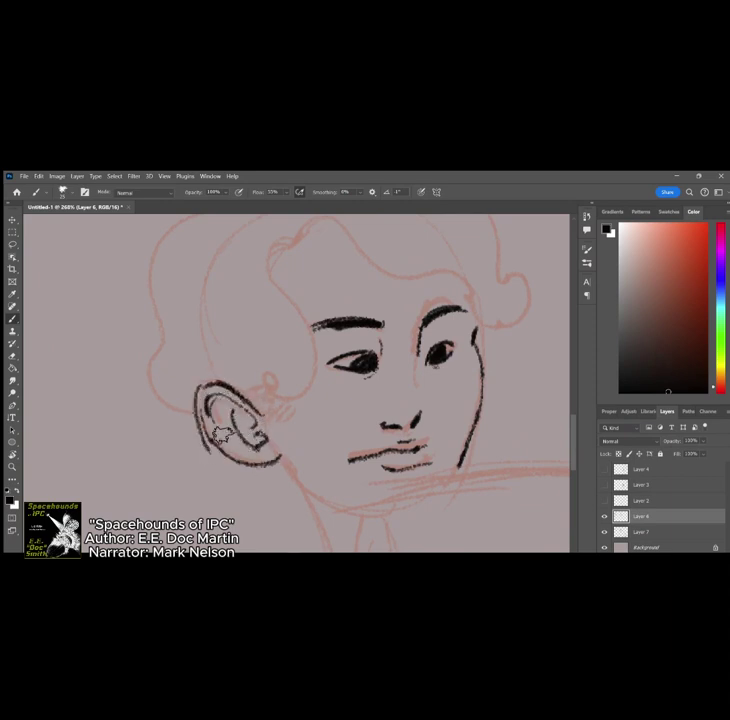
Step: Outline the front hair wave over the forehead, ending in a curl, and the crown of the hair in black
scroll(377, 386, "down", 4)
scroll(430, 330, "up", 3)
scroll(393, 260, "up", 1)
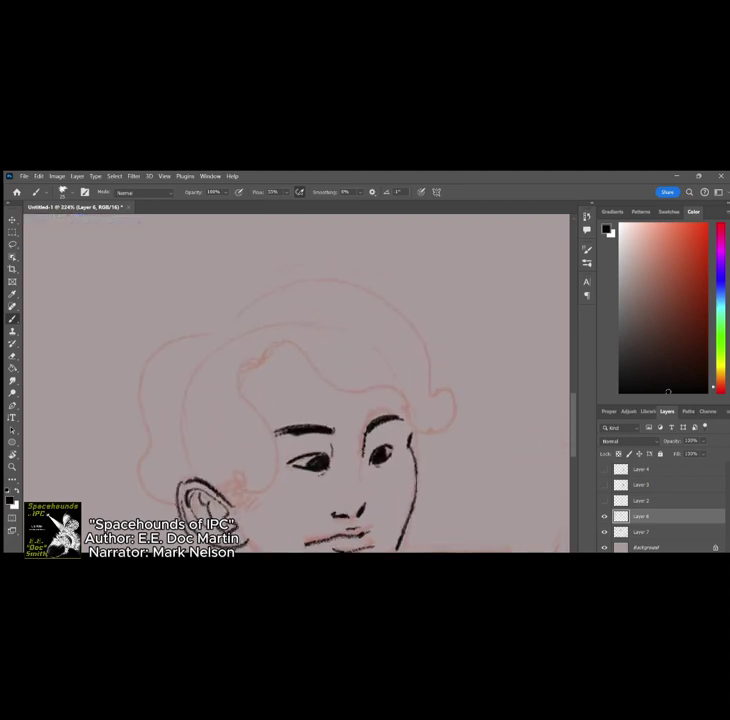
mouse_move(262, 352)
left_mouse_down()
mouse_move(298, 347)
mouse_move(424, 434)
mouse_move(440, 398)
left_mouse_up()
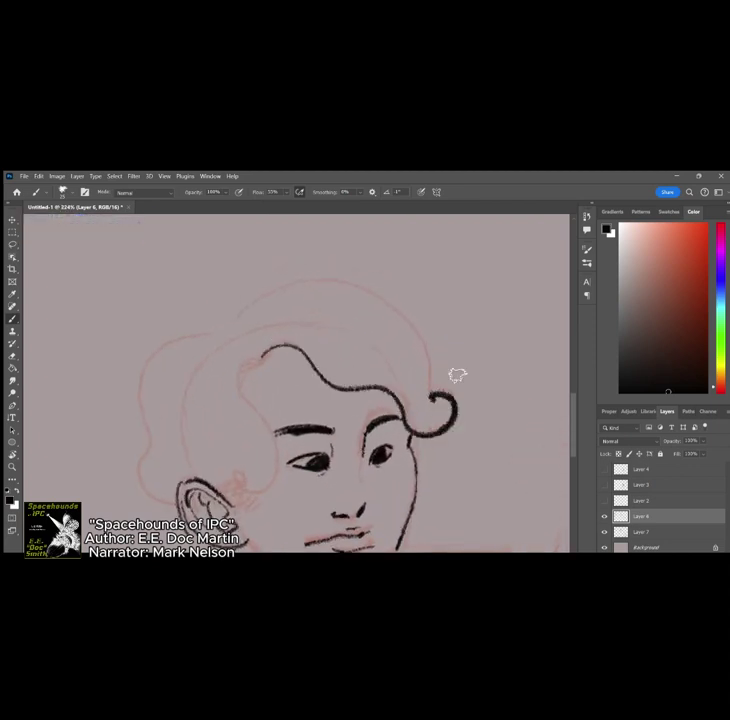
mouse_move(238, 308)
left_mouse_down()
mouse_move(307, 289)
mouse_move(402, 365)
left_mouse_up()
Step: Draw the curled side lock, the wavy outline at the back of the hair and the small parting tuft
scroll(400, 360, "down", 1)
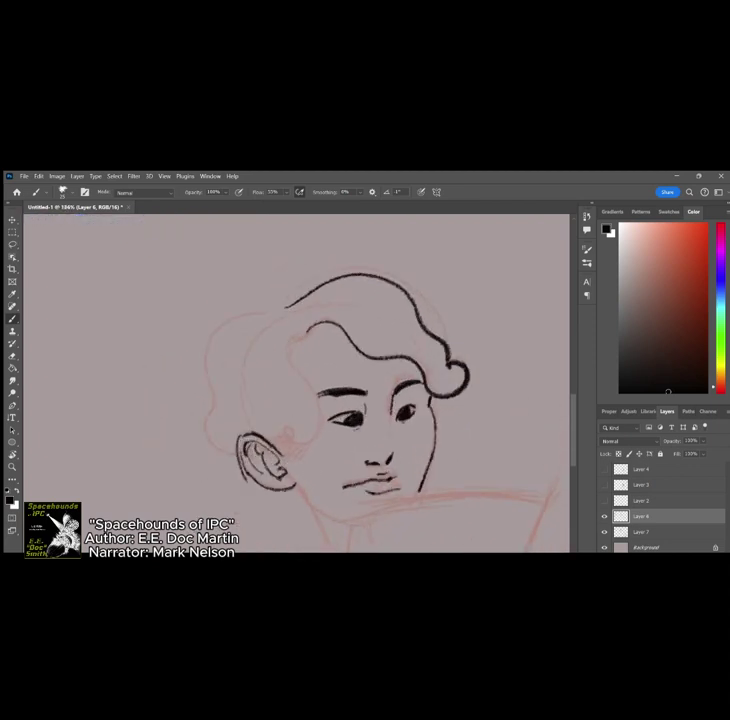
mouse_move(308, 332)
left_mouse_down()
mouse_move(295, 366)
mouse_move(291, 334)
mouse_move(318, 406)
mouse_move(283, 424)
left_mouse_up()
mouse_move(282, 309)
left_mouse_down()
mouse_move(237, 321)
mouse_move(212, 398)
mouse_move(230, 437)
left_mouse_up()
scroll(346, 500, "up", 1)
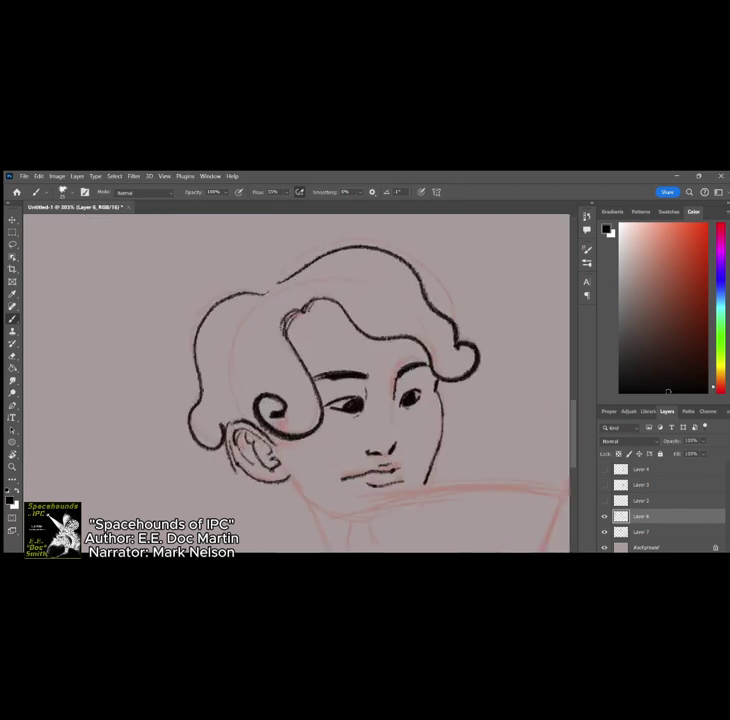
left_click_drag(266, 292, 286, 277)
scroll(258, 393, "down", 1)
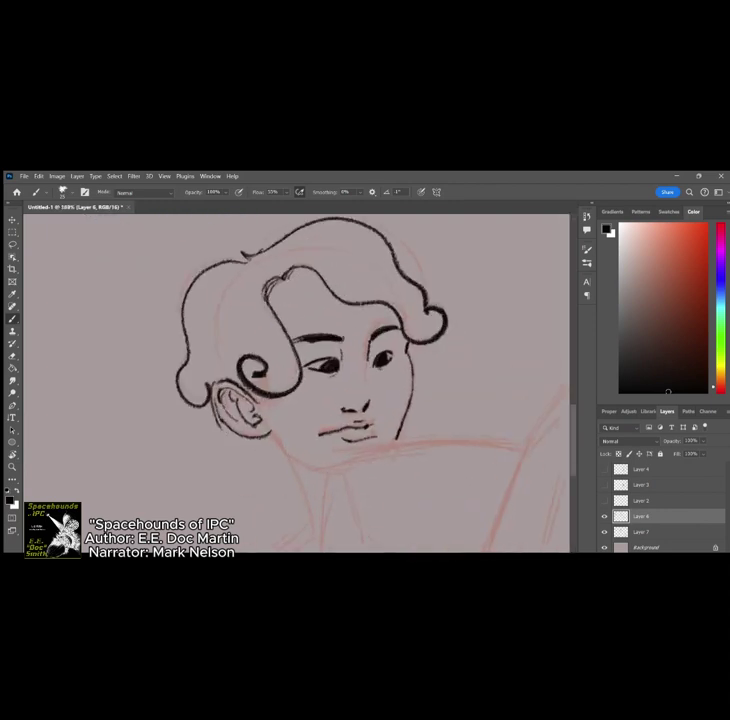
Step: Hatch the dark sideburn in front of the ear and draw the jawline down to the chin
mouse_move(258, 393)
left_mouse_down()
mouse_move(263, 403)
mouse_move(281, 403)
mouse_move(340, 435)
left_mouse_up()
scroll(330, 357, "down", 2)
scroll(330, 357, "up", 1)
scroll(339, 434, "down", 3)
scroll(252, 418, "up", 5)
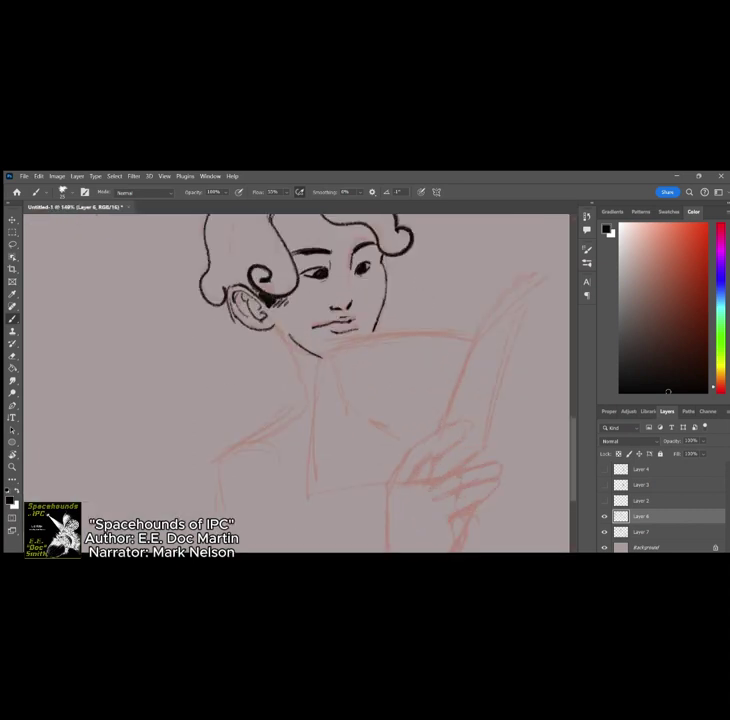
Step: Draw the reader's pointed shirt collar and the back of the neck from the ear down to the collar
mouse_move(245, 405)
left_mouse_down()
mouse_move(269, 430)
mouse_move(236, 450)
left_mouse_up()
left_click_drag(236, 450, 262, 482)
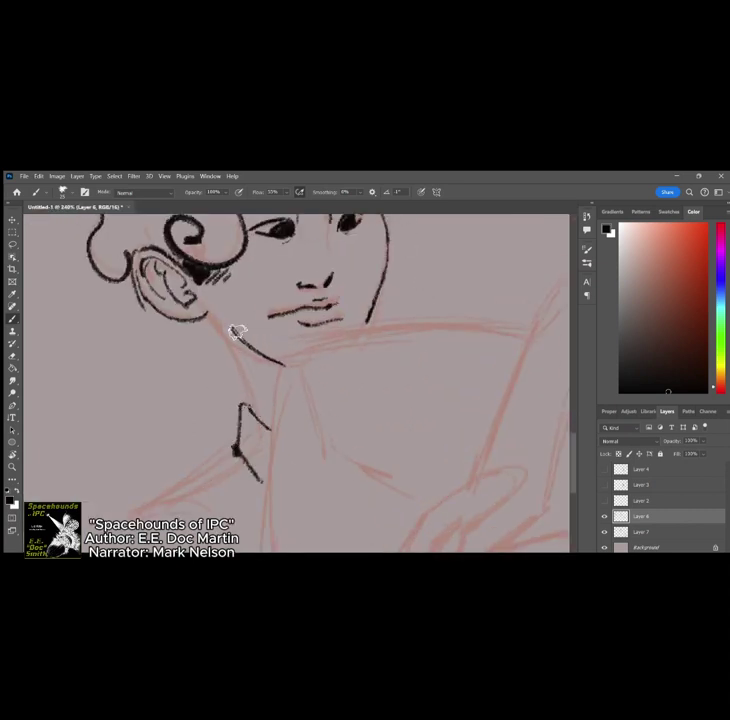
left_click_drag(208, 315, 257, 413)
scroll(256, 365, "down", 4)
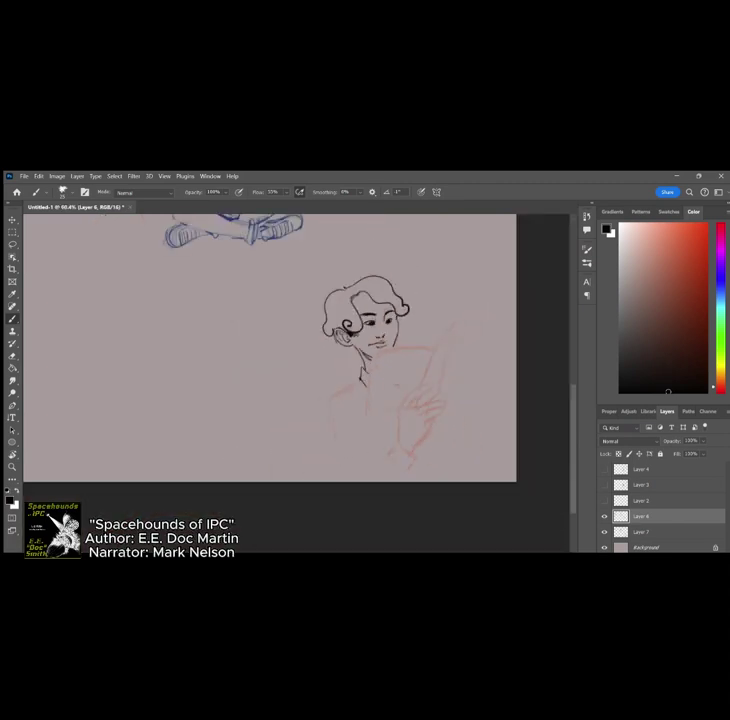
Step: Outline the open book's front cover, spine and angled second cover in black over the red rough
scroll(370, 330, "up", 4)
scroll(370, 330, "down", 2)
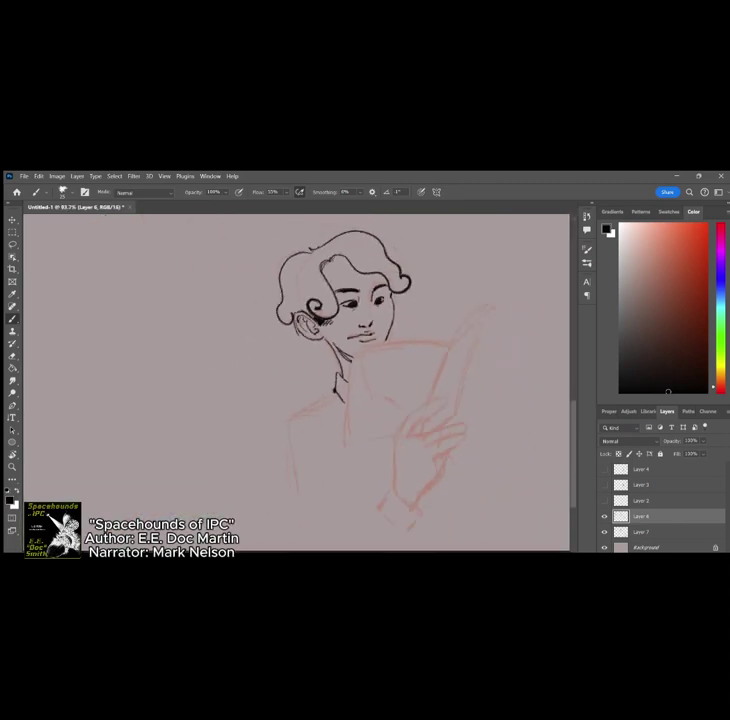
scroll(370, 330, "up", 2)
mouse_move(396, 345)
left_mouse_down()
mouse_move(372, 410)
mouse_move(434, 303)
mouse_move(248, 358)
mouse_move(239, 430)
mouse_move(243, 496)
left_mouse_up()
left_click_drag(240, 402, 244, 496)
left_click_drag(246, 496, 319, 472)
left_click_drag(456, 285, 412, 427)
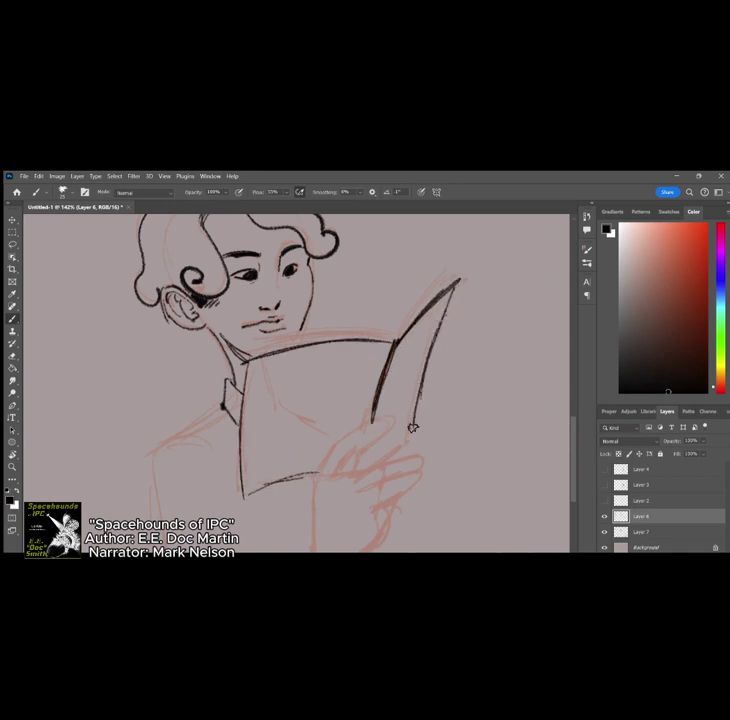
Step: Draw the fingers, thumb base and side of the hand gripping the book, and close the lower edge of the second cover
mouse_move(341, 476)
left_mouse_down()
mouse_move(384, 456)
mouse_move(419, 462)
mouse_move(369, 506)
mouse_move(377, 532)
mouse_move(363, 550)
mouse_move(350, 524)
left_mouse_up()
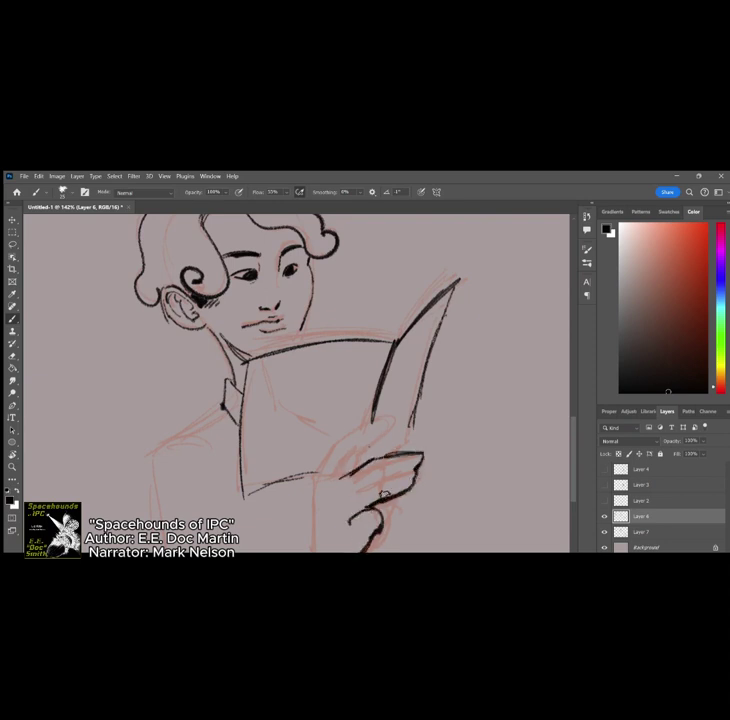
mouse_move(417, 465)
left_mouse_down()
mouse_move(345, 500)
mouse_move(343, 437)
mouse_move(364, 449)
mouse_move(340, 479)
left_mouse_up()
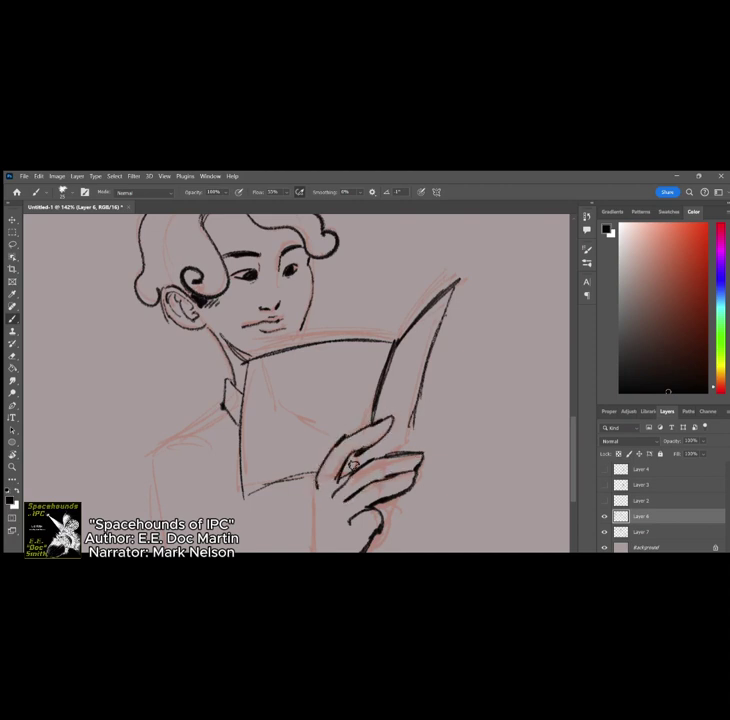
left_click_drag(365, 436, 351, 476)
mouse_move(413, 425)
left_mouse_down()
mouse_move(408, 441)
mouse_move(385, 455)
left_mouse_up()
left_click_drag(317, 482, 313, 527)
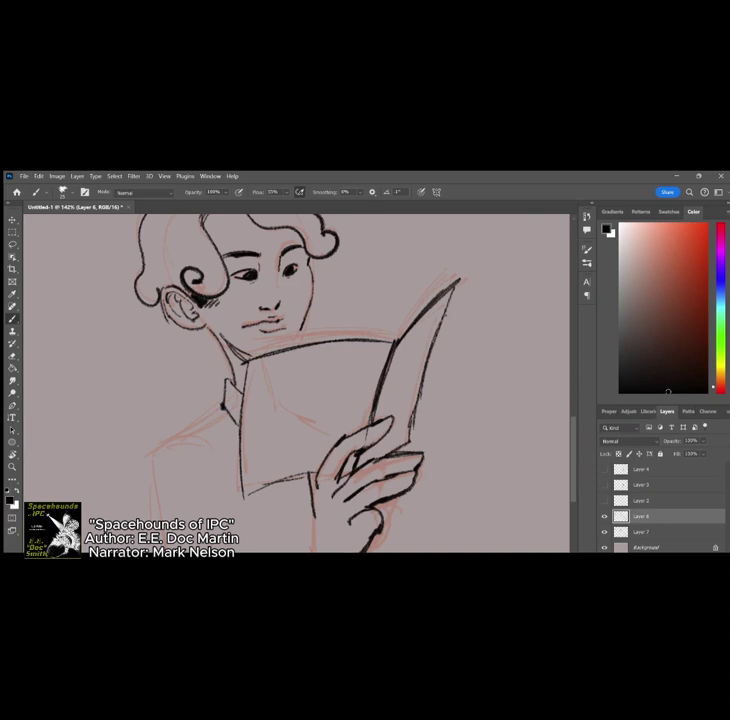
Step: Add fingernails to the hand holding the book and draw the wrist and open sleeve cuff
scroll(469, 473, "down", 5)
scroll(469, 473, "up", 4)
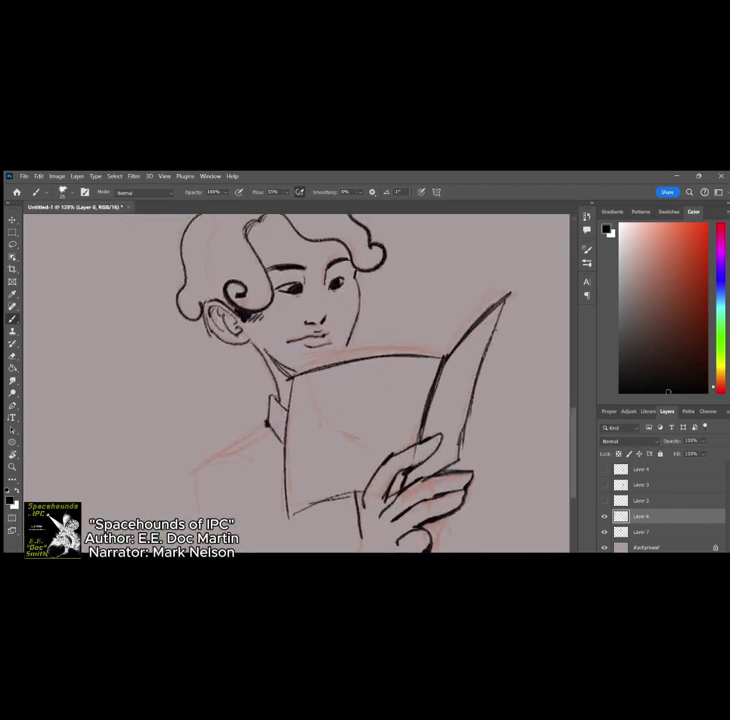
left_click_drag(471, 489, 452, 509)
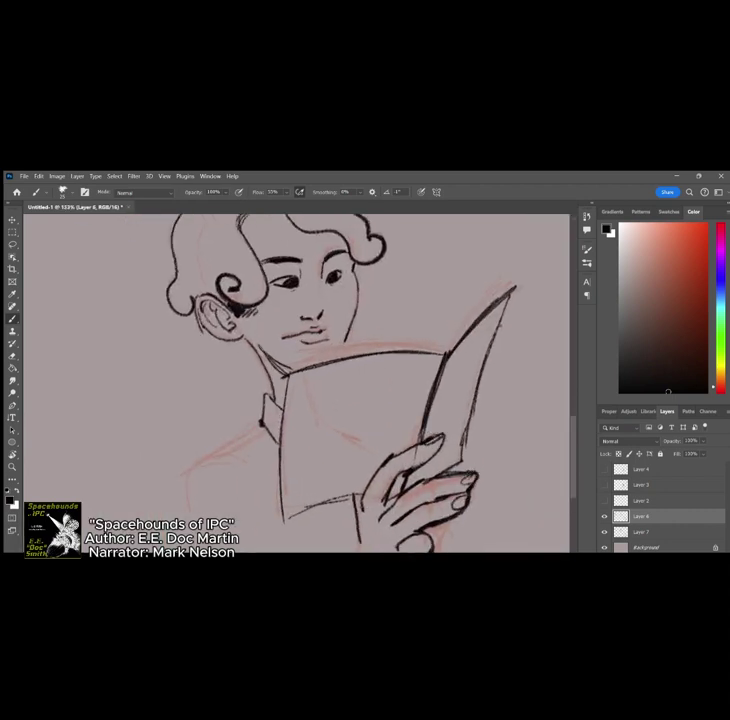
scroll(295, 383, "down", 2)
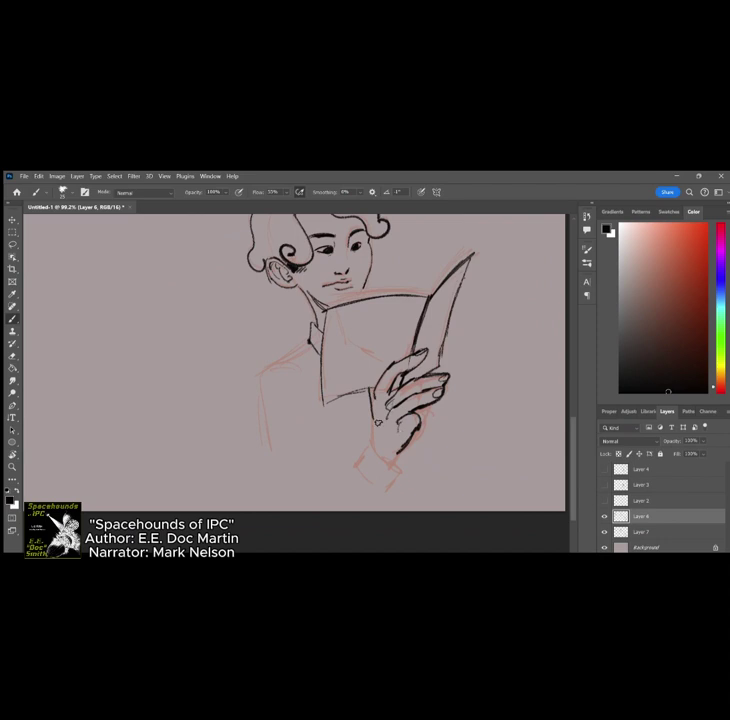
mouse_move(370, 407)
left_mouse_down()
mouse_move(376, 458)
mouse_move(404, 483)
left_mouse_up()
mouse_move(369, 442)
left_mouse_down()
mouse_move(351, 470)
mouse_move(382, 501)
left_mouse_up()
left_click_drag(393, 489, 381, 504)
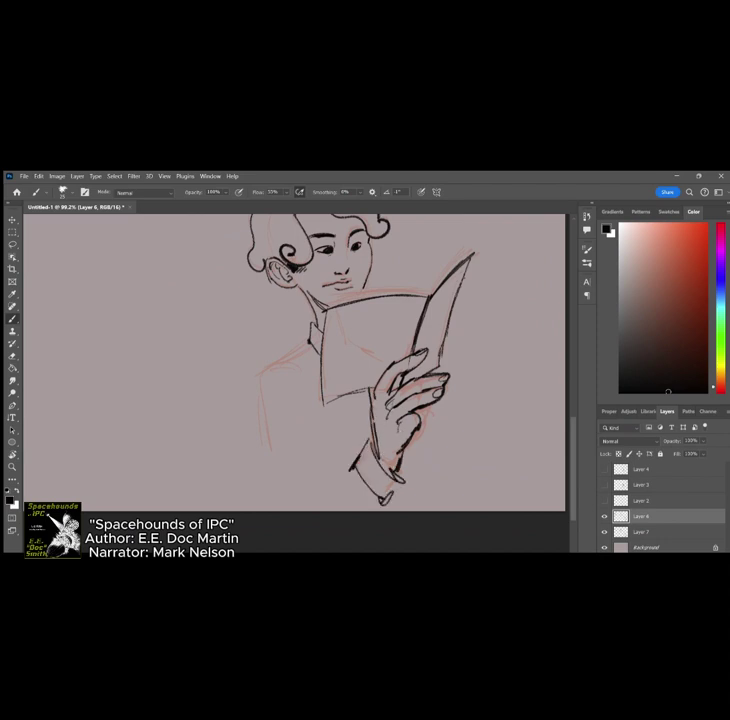
Step: Draw the shoulder line from the collar and the outer edge of the upper arm in black
left_click_drag(308, 343, 258, 371)
left_click_drag(257, 372, 265, 458)
scroll(453, 396, "down", 4)
scroll(418, 315, "up", 8)
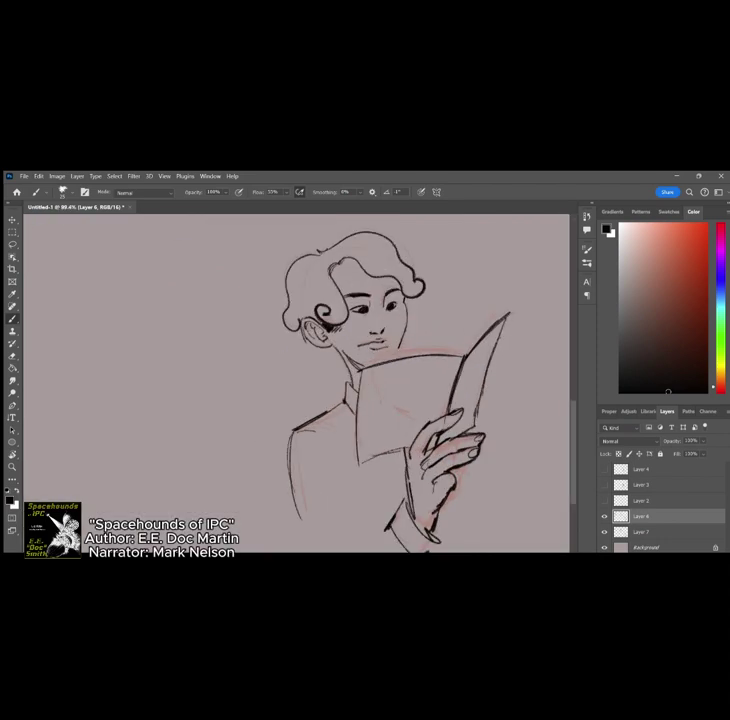
Step: Lasso the reader's far eye, adjust it with Free Transform and deselect it
key("l")
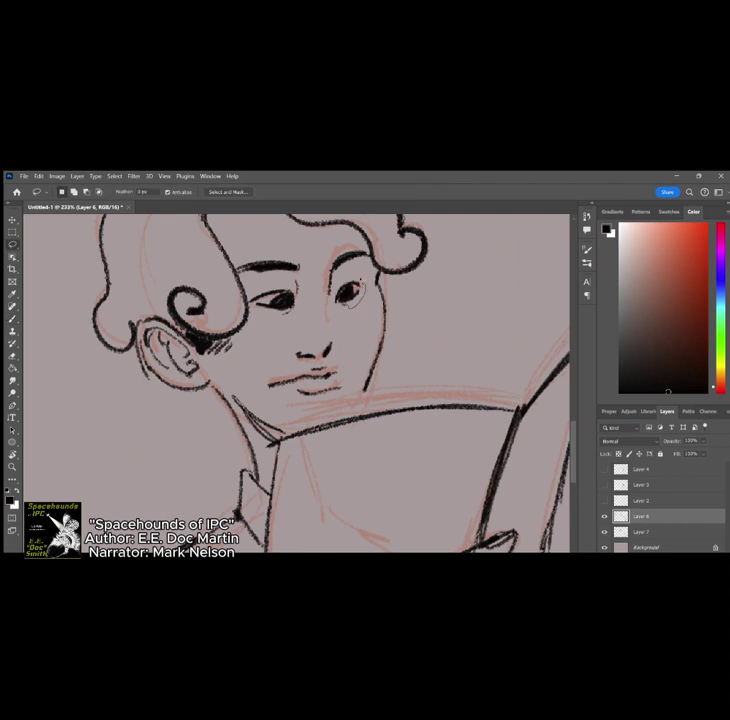
mouse_move(336, 274)
left_mouse_down()
mouse_move(366, 288)
mouse_move(336, 276)
left_mouse_up()
key("ctrl+t")
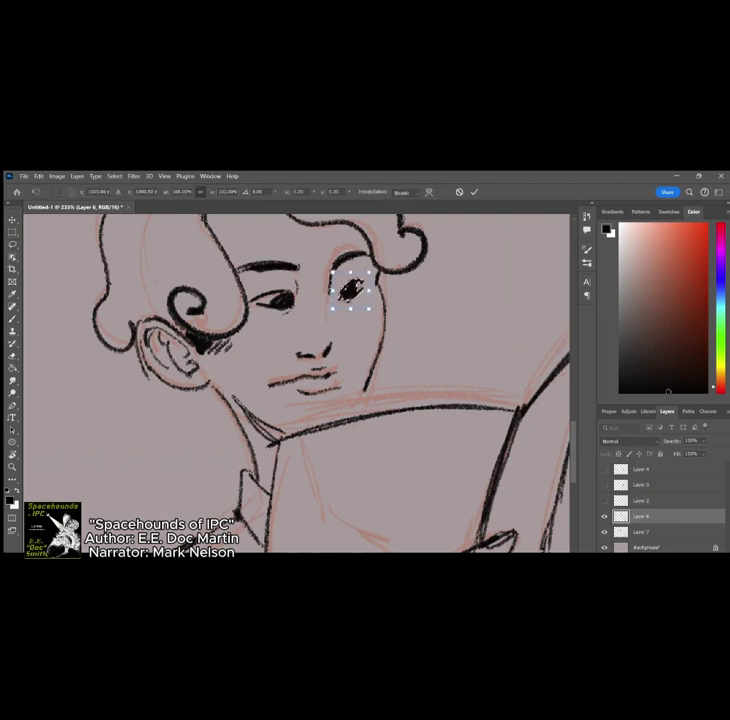
key("Return")
key("ctrl+d")
scroll(499, 378, "down", 10)
scroll(494, 350, "up", 10)
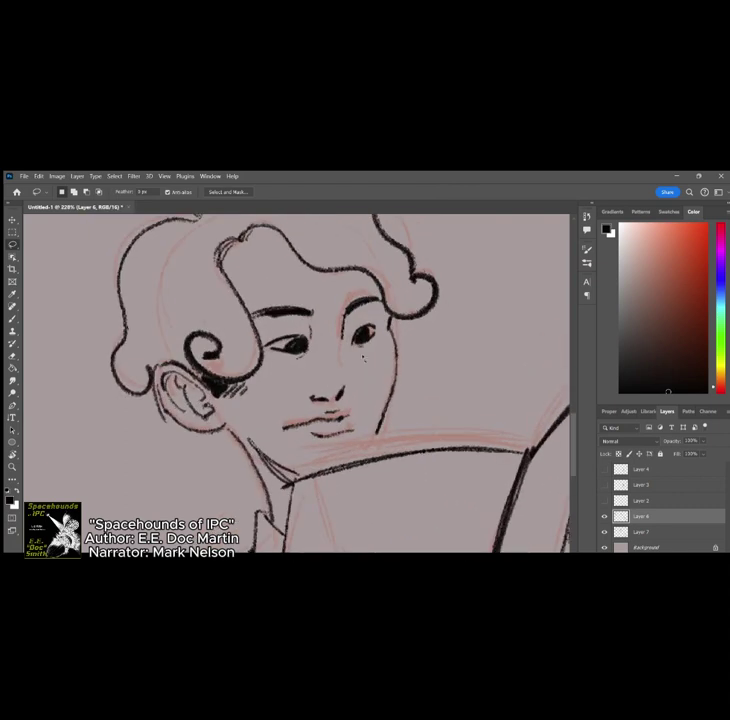
Step: Select the far eye again and refine its shape and placement with a second Free Transform
mouse_move(363, 357)
left_mouse_down()
mouse_move(374, 354)
mouse_move(292, 348)
mouse_move(319, 374)
mouse_move(366, 346)
left_mouse_up()
key("ctrl+t")
key("Return")
key("ctrl+d")
Step: Draw the page edges above the book's two covers with the black brush
key("b")
scroll(438, 284, "down", 5)
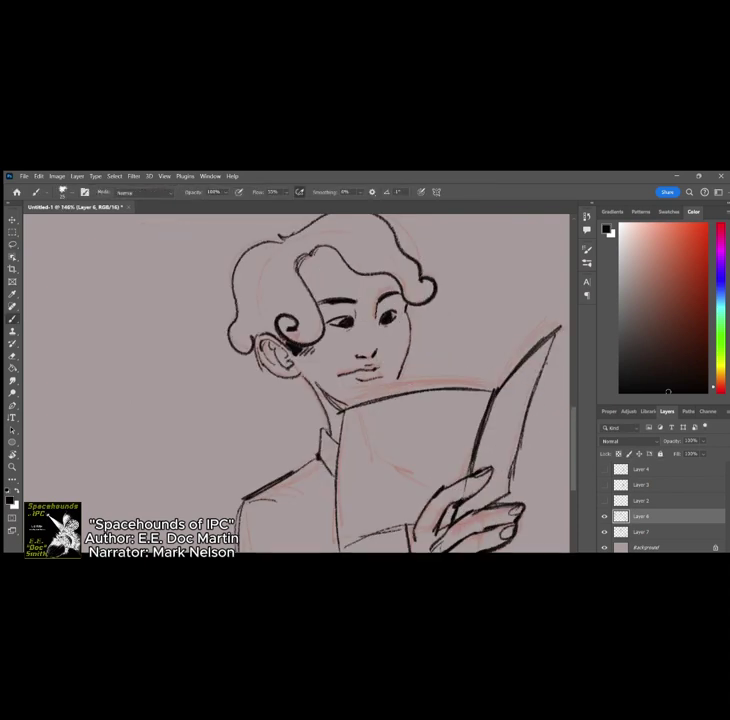
left_click_drag(491, 387, 344, 398)
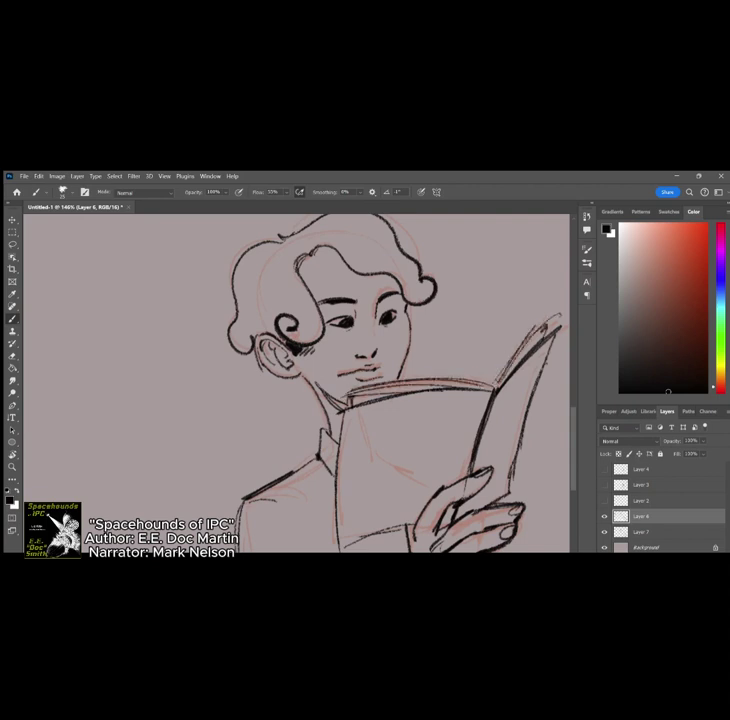
scroll(549, 318, "down", 3)
scroll(400, 318, "up", 3)
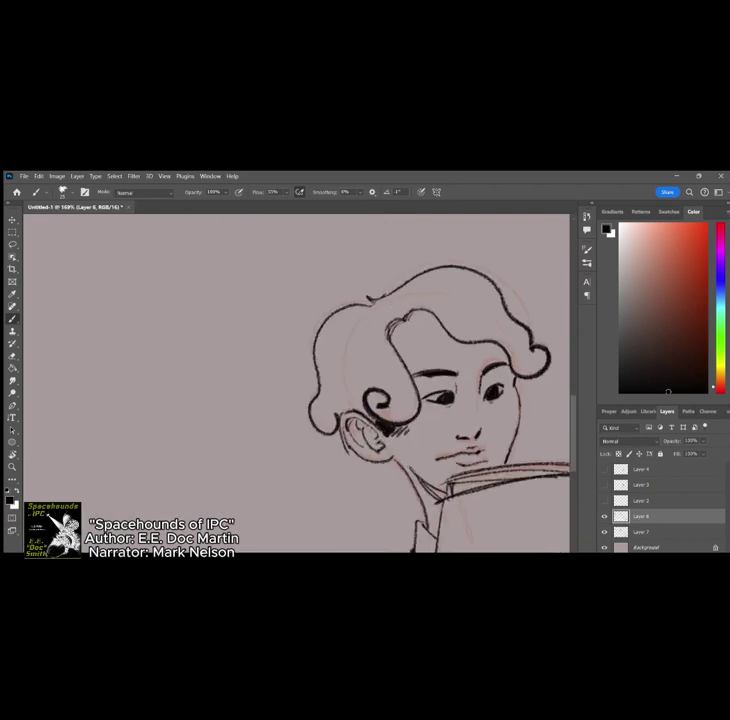
Step: Erase the spiral curl of the side lock and redraw the lock's lower edge across the top of the ear
key("e")
mouse_move(372, 396)
left_mouse_down()
mouse_move(384, 410)
mouse_move(361, 414)
mouse_move(382, 414)
left_mouse_up()
key("b")
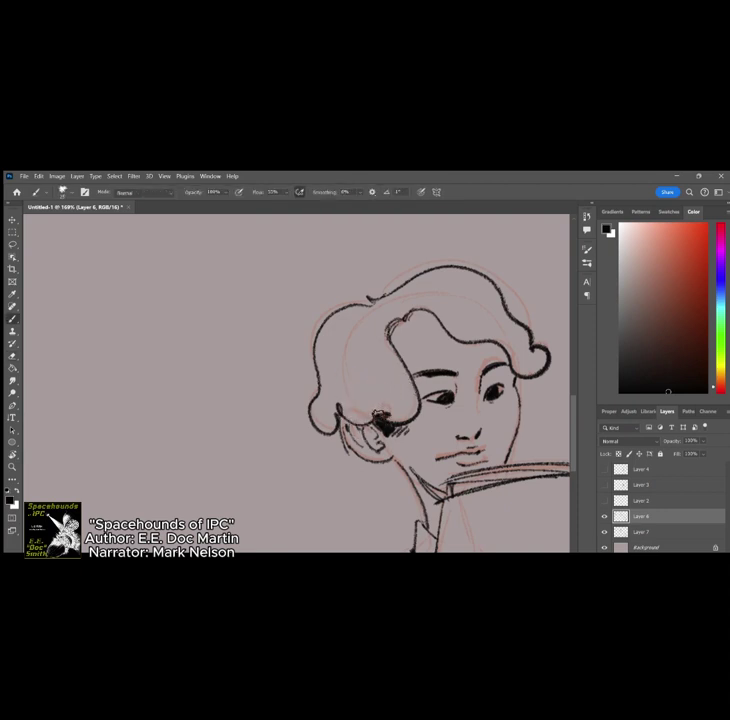
scroll(481, 345, "down", 4)
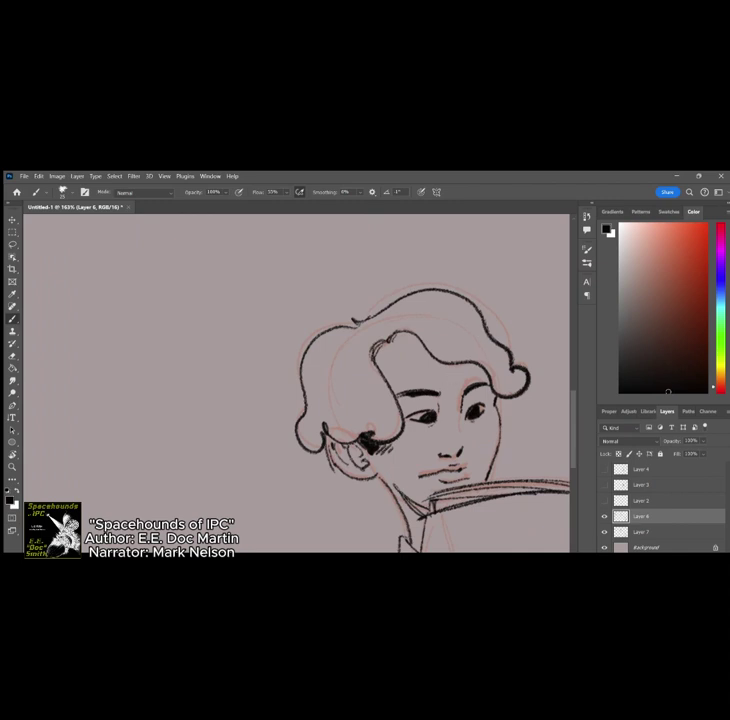
Step: Erase the front hairline above the forehead and redraw it as a new wavy fringe in black
key("e")
mouse_move(368, 351)
left_mouse_down()
mouse_move(442, 334)
mouse_move(478, 363)
left_mouse_up()
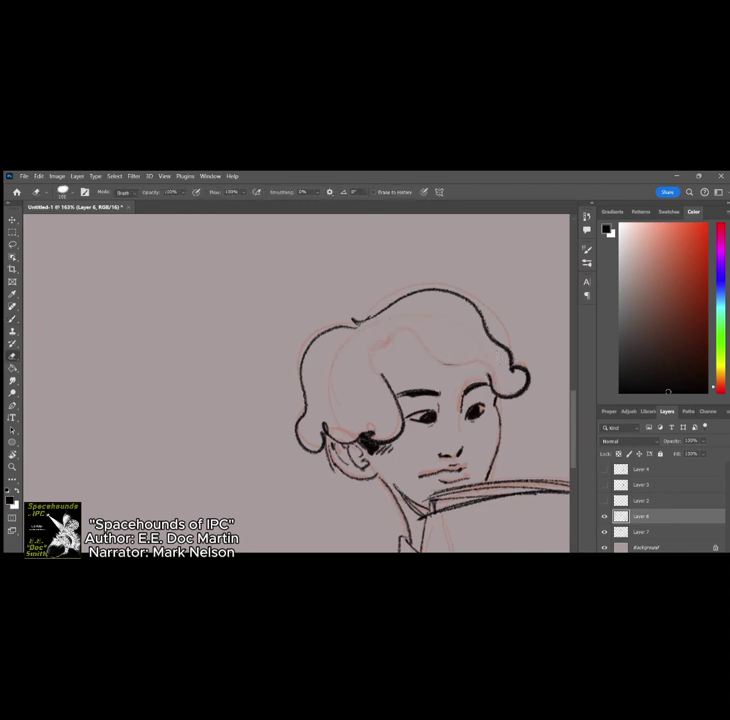
key("b")
mouse_move(383, 372)
left_mouse_down()
mouse_move(391, 347)
mouse_move(404, 344)
mouse_move(489, 376)
left_mouse_up()
mouse_move(399, 350)
left_mouse_down()
mouse_move(425, 342)
mouse_move(381, 376)
left_mouse_up()
Step: Make Layer 7 active, toggle its visibility to check the rough, and change the brush colour to dark red
scroll(478, 340, "down", 4)
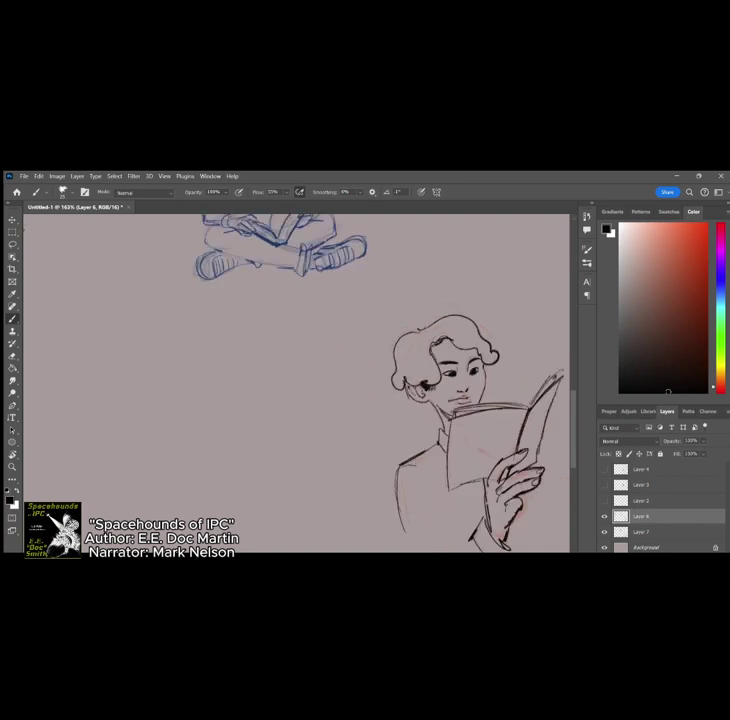
scroll(532, 407, "up", 2)
scroll(511, 367, "down", 5)
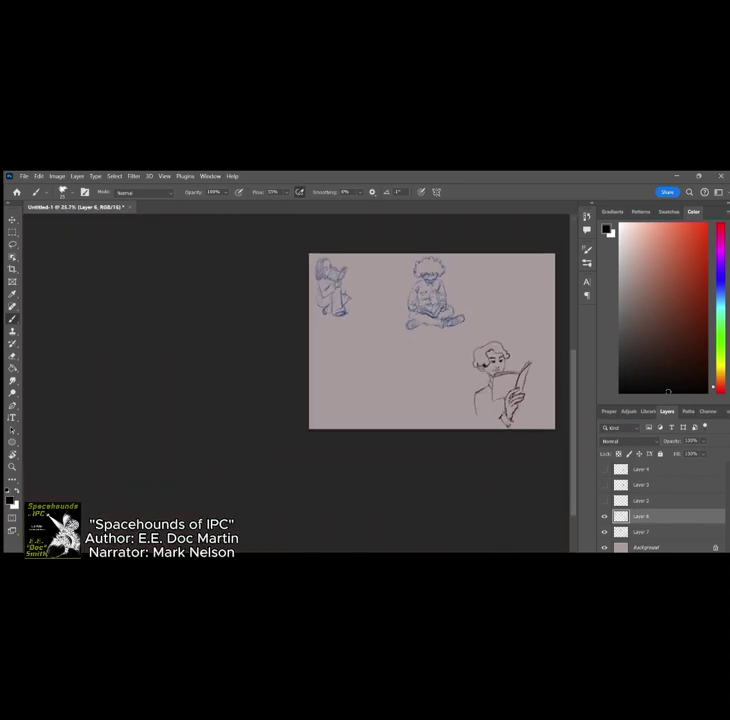
left_click(699, 316)
left_click(656, 532)
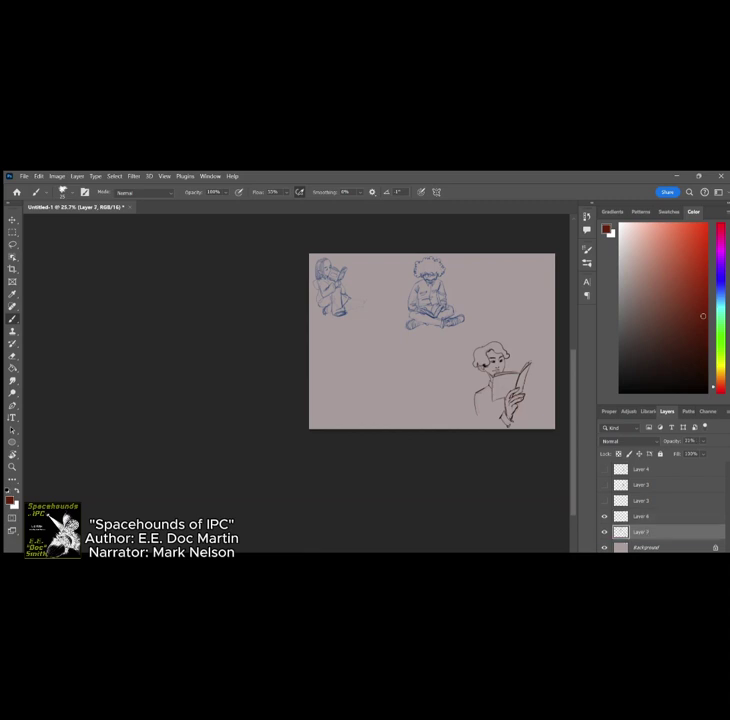
left_click(604, 532)
left_click(604, 532)
left_click(707, 284)
scroll(440, 393, "up", 3)
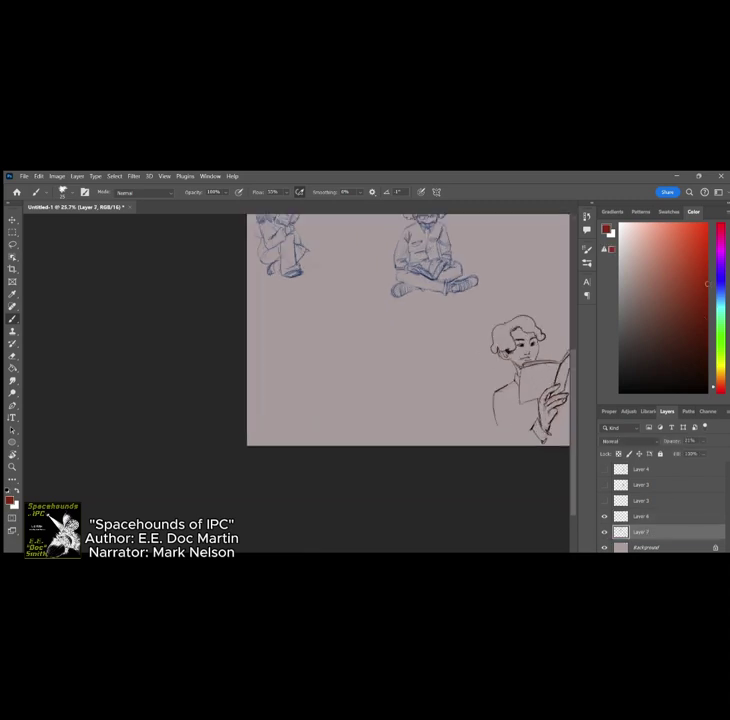
scroll(441, 360, "up", 4)
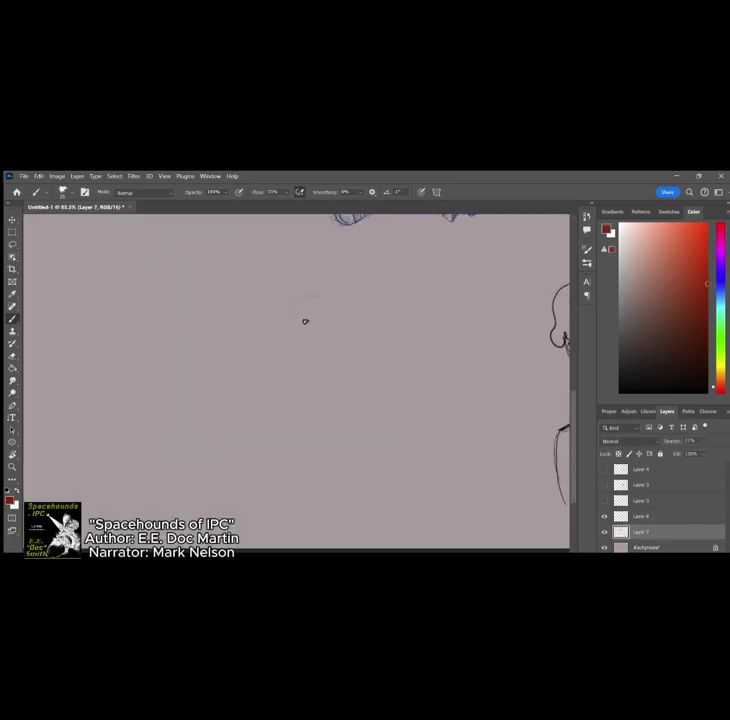
left_click_drag(305, 321, 335, 331)
left_click_drag(288, 425, 215, 433)
left_click_drag(279, 424, 304, 451)
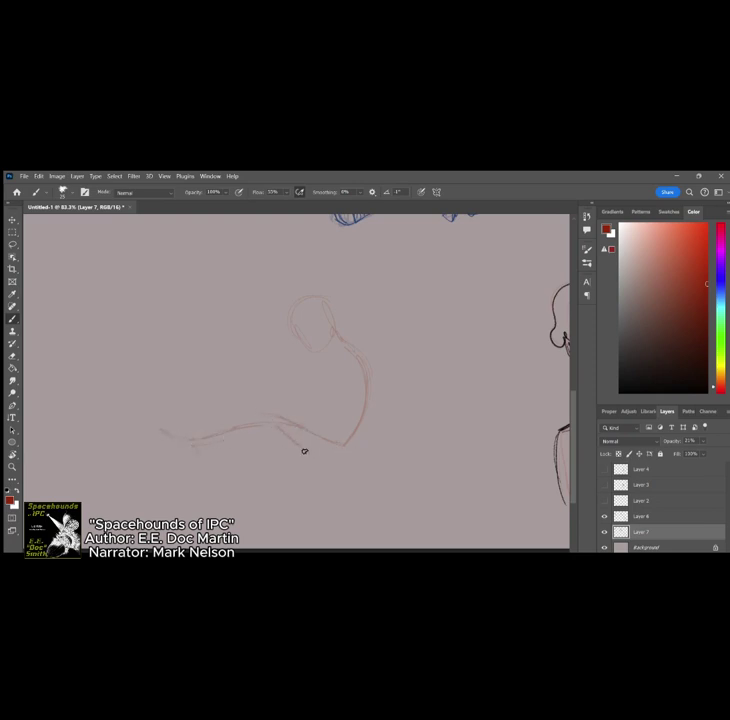
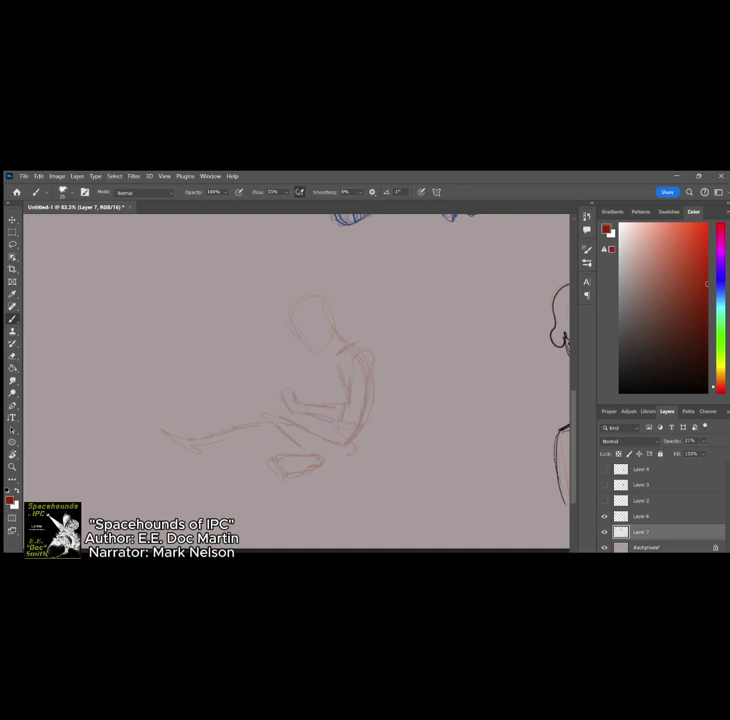
key("e")
mouse_move(350, 420)
left_mouse_down()
mouse_move(346, 386)
mouse_move(330, 371)
mouse_move(330, 310)
mouse_move(297, 351)
mouse_move(280, 432)
mouse_move(167, 450)
mouse_move(143, 433)
mouse_move(241, 435)
mouse_move(279, 469)
mouse_move(326, 392)
mouse_move(387, 436)
mouse_move(330, 325)
left_mouse_up()
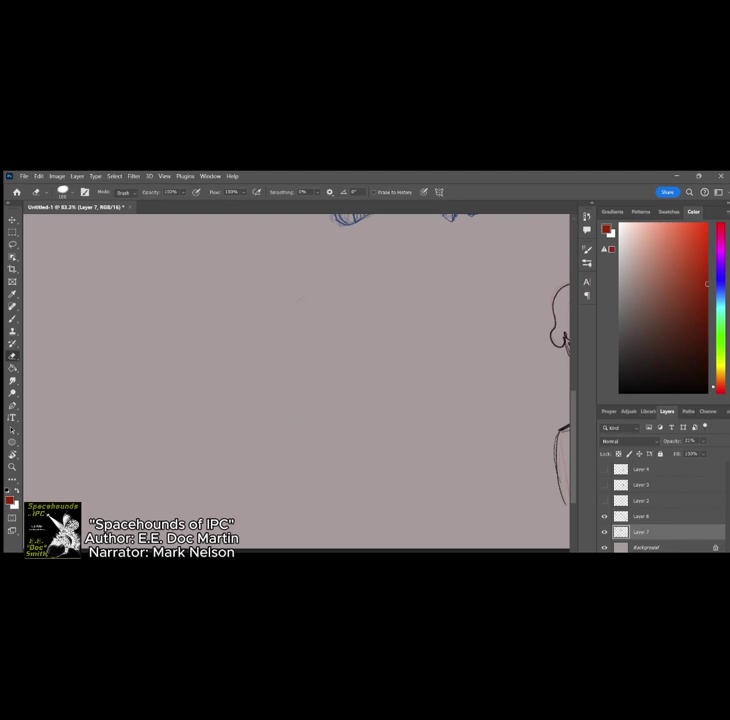
Step: Rough in a new figure's round head, centre line and upright forearm propping the chin with the dark red brush
key("b")
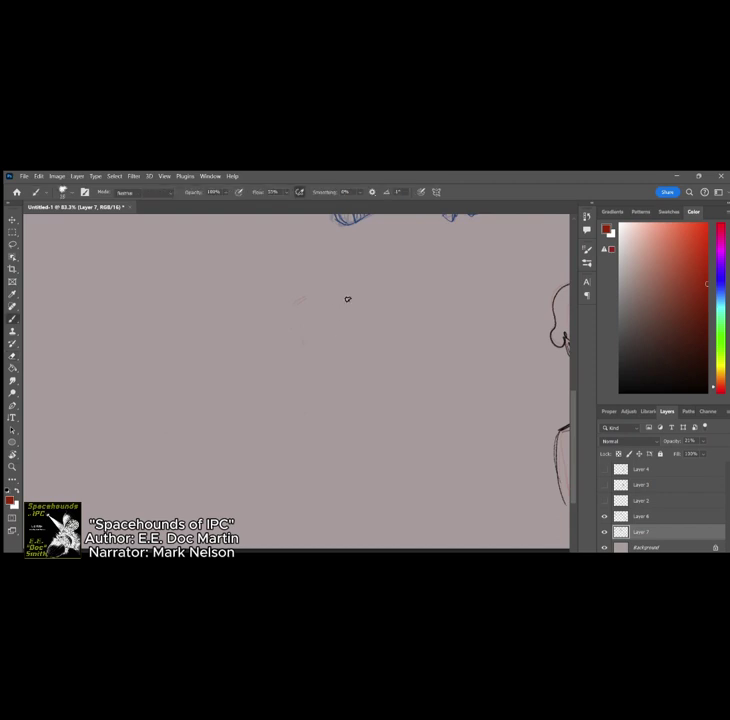
left_click_drag(321, 294, 337, 366)
left_click_drag(325, 475, 350, 464)
scroll(455, 393, "up", 4)
scroll(350, 377, "down", 2)
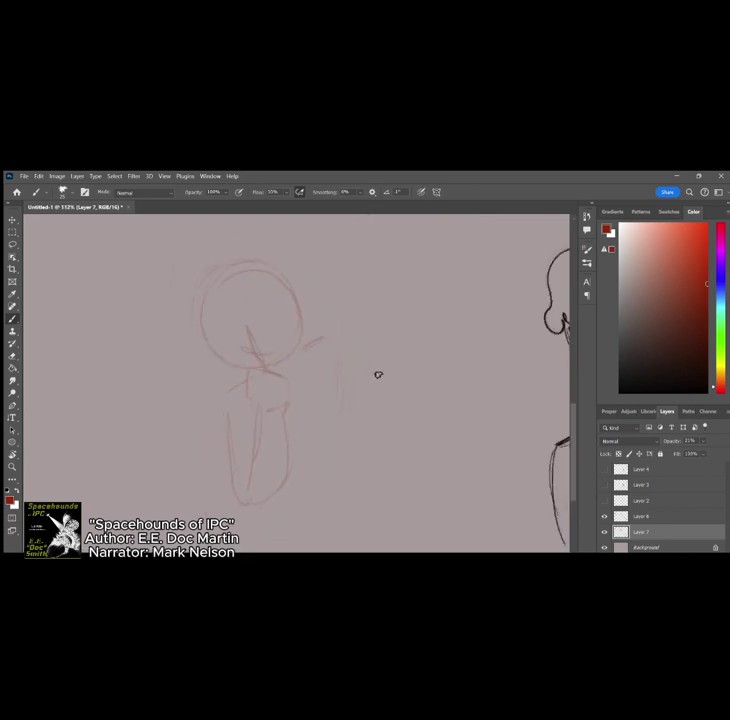
Step: Rough in a raised hand holding a pencil beside the head, with its bent arm and the torso's side line
mouse_move(373, 382)
left_mouse_down()
mouse_move(347, 348)
mouse_move(317, 357)
mouse_move(361, 362)
mouse_move(332, 390)
left_mouse_up()
left_click_drag(378, 388, 356, 398)
left_click_drag(338, 342, 349, 352)
mouse_move(340, 377)
left_mouse_down()
mouse_move(345, 362)
mouse_move(329, 375)
mouse_move(352, 306)
mouse_move(334, 386)
mouse_move(358, 300)
left_mouse_up()
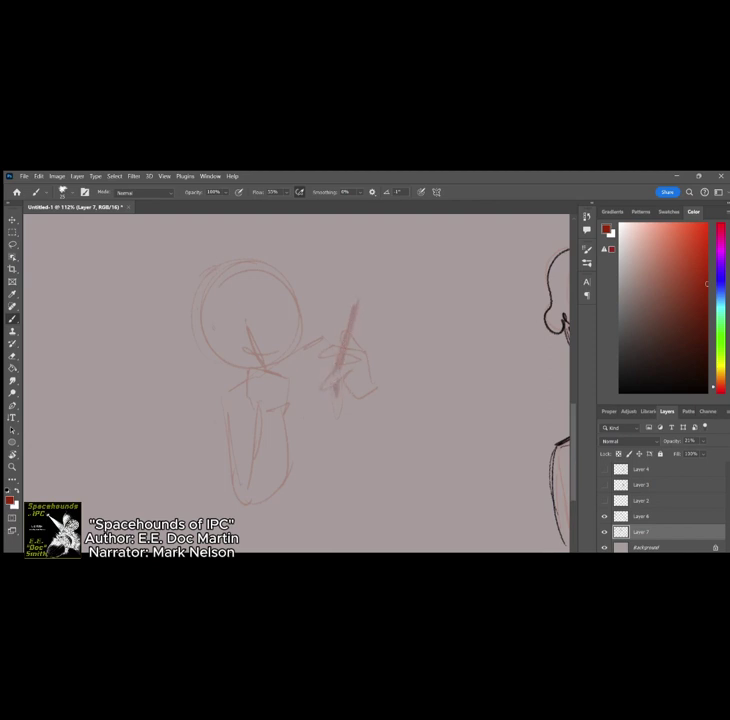
mouse_move(374, 384)
left_mouse_down()
mouse_move(414, 407)
mouse_move(357, 431)
left_mouse_up()
mouse_move(321, 338)
left_mouse_down()
mouse_move(374, 379)
mouse_move(368, 371)
mouse_move(416, 409)
left_mouse_up()
left_click_drag(339, 385, 336, 458)
Step: Rough in the open book and table edge beneath the figure's propped elbow
mouse_move(186, 512)
left_mouse_down()
mouse_move(284, 525)
mouse_move(387, 525)
left_mouse_up()
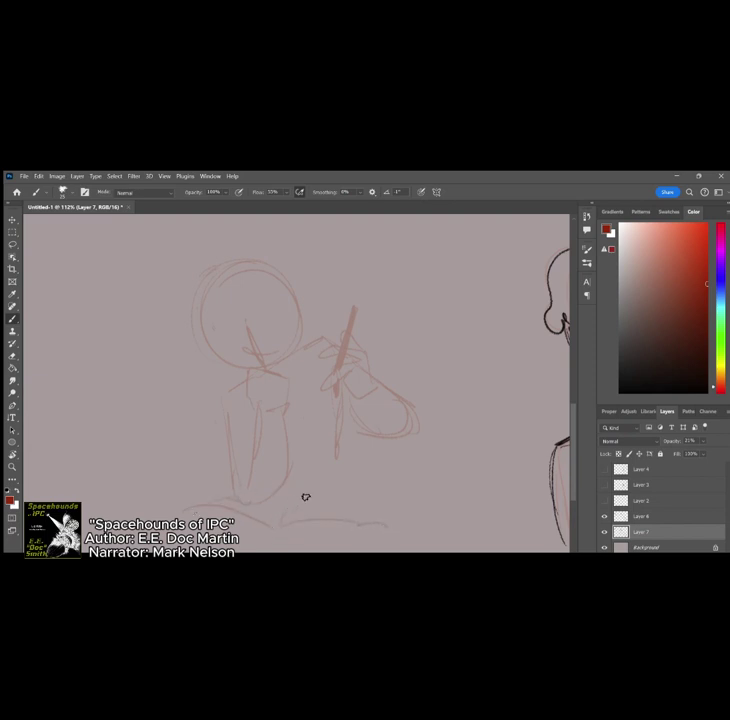
left_click_drag(368, 514, 366, 523)
left_click_drag(212, 514, 271, 531)
left_click_drag(341, 464, 344, 474)
left_click_drag(288, 479, 369, 484)
Step: Sketch the figure's eyebrows, downcast eyes, nose and mouth in the red rough
scroll(237, 320, "up", 3)
scroll(300, 290, "up", 3)
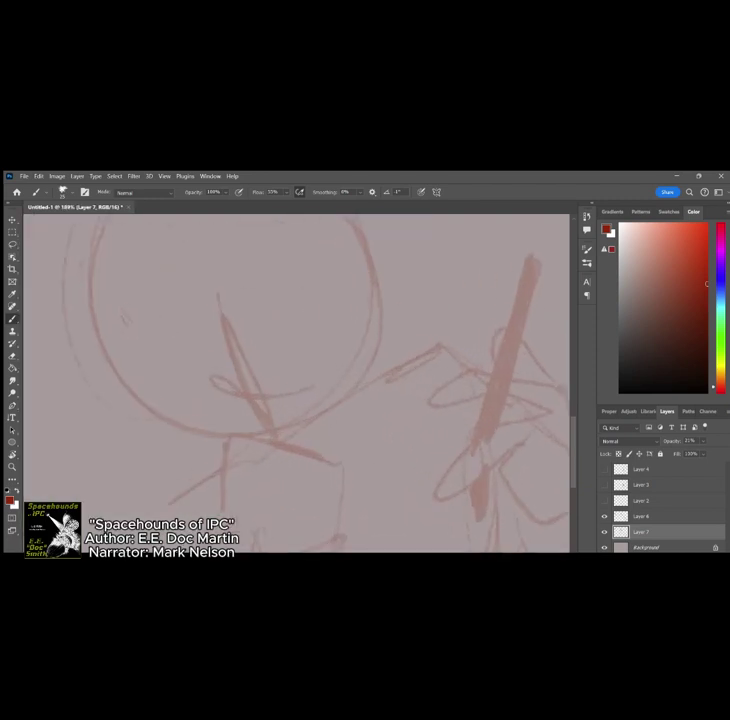
left_click_drag(254, 360, 315, 345)
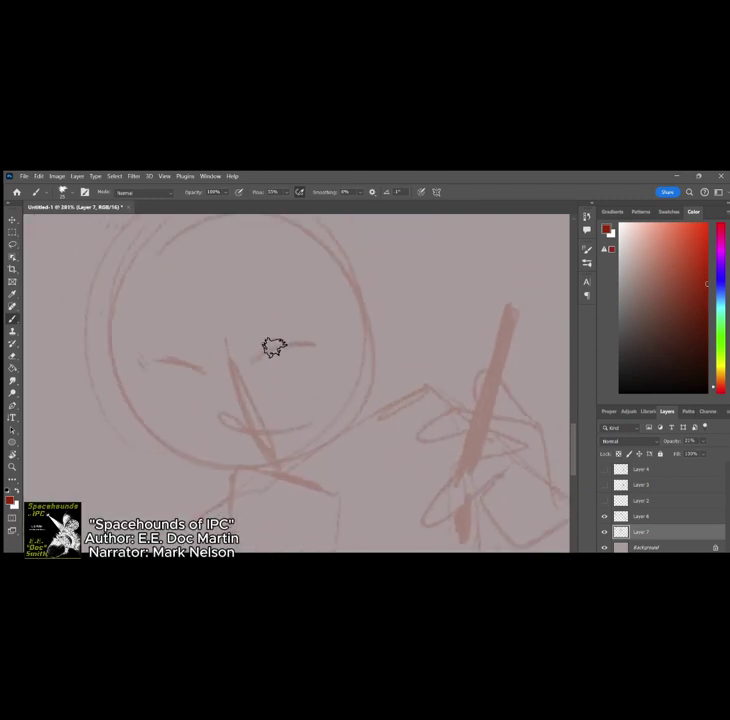
left_click_drag(236, 418, 298, 437)
left_click_drag(277, 392, 283, 396)
left_click_drag(208, 393, 200, 398)
scroll(402, 399, "down", 5)
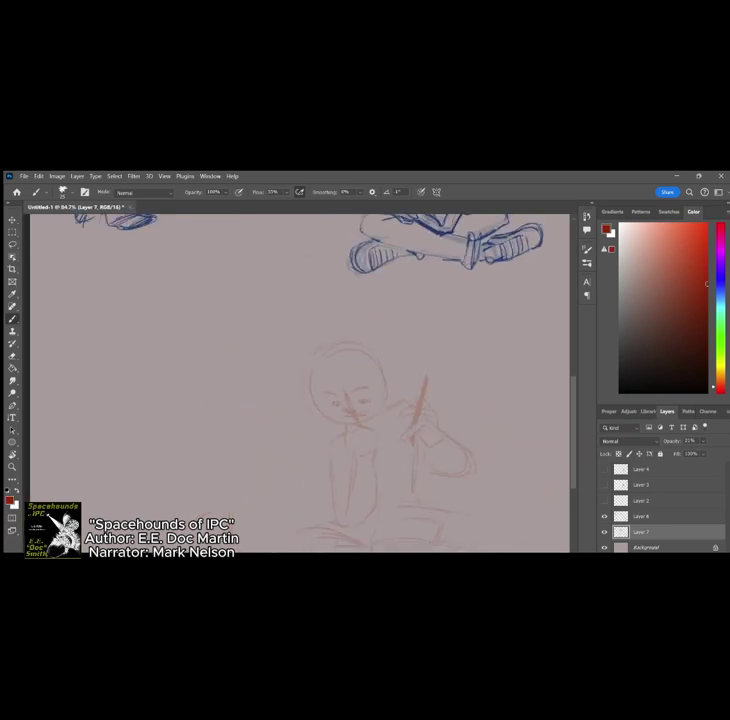
Step: Restate the head's outer contour and add the ear on the pencil-hand side in the red rough
scroll(421, 372, "up", 3)
mouse_move(324, 339)
left_mouse_down()
mouse_move(240, 390)
mouse_move(249, 436)
mouse_move(287, 468)
left_mouse_up()
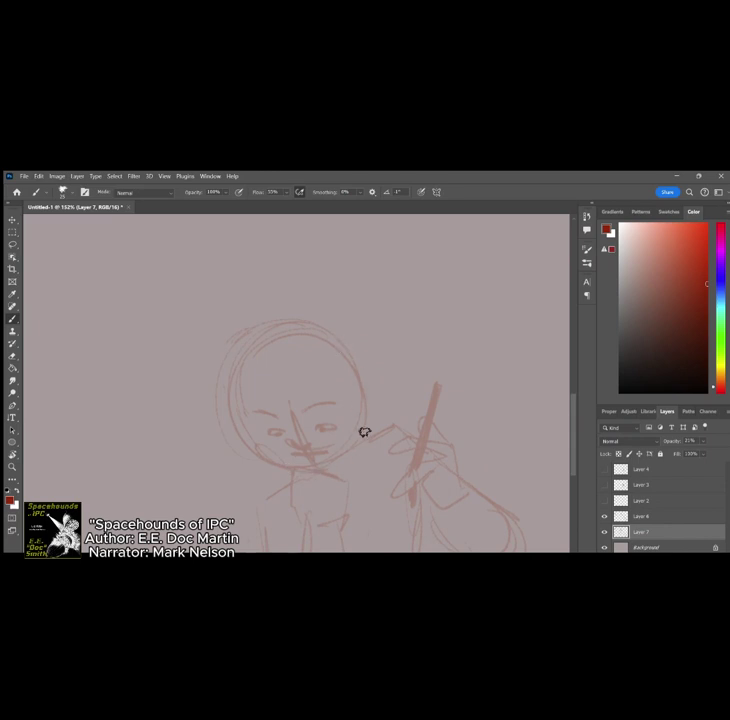
left_click_drag(372, 381, 376, 413)
scroll(338, 400, "down", 3)
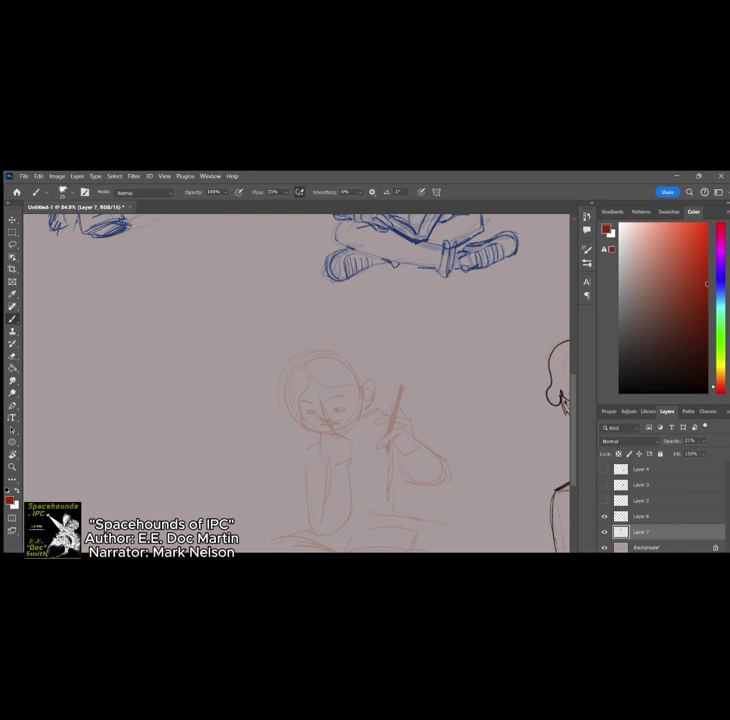
scroll(412, 416, "down", 3)
scroll(420, 430, "up", 5)
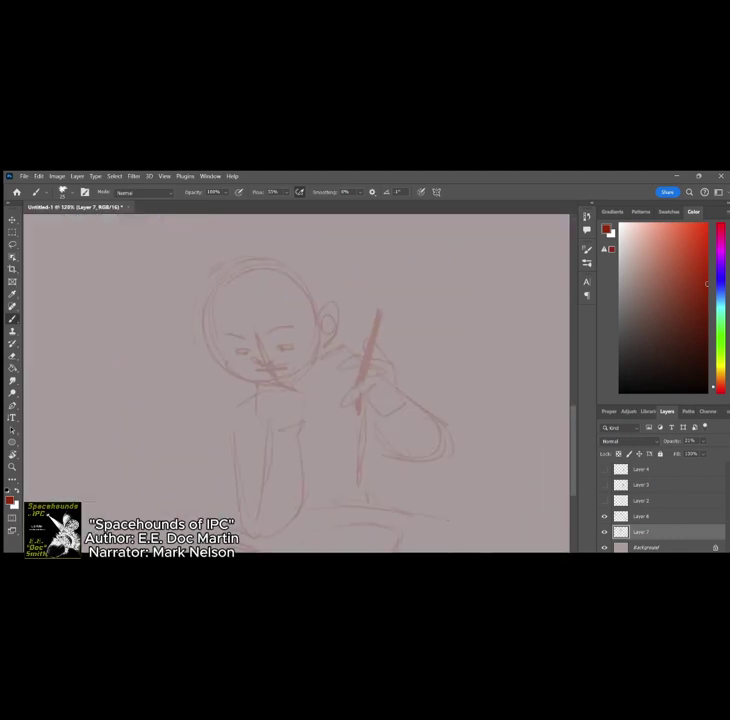
Step: Add the propped hand's thumb, the inner ear and a small loop at the raised wrist to the red rough
scroll(412, 400, "down", 3)
scroll(418, 420, "up", 2)
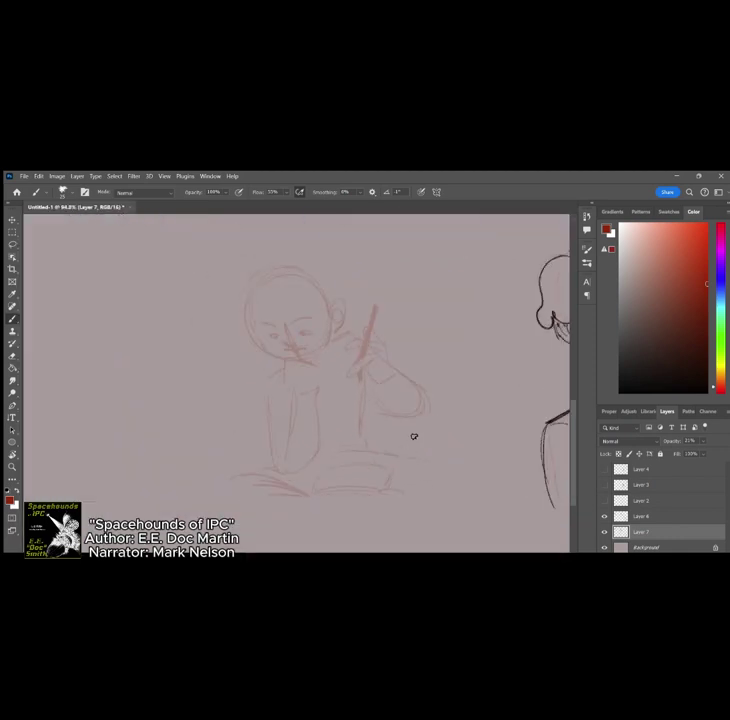
scroll(295, 335, "up", 2)
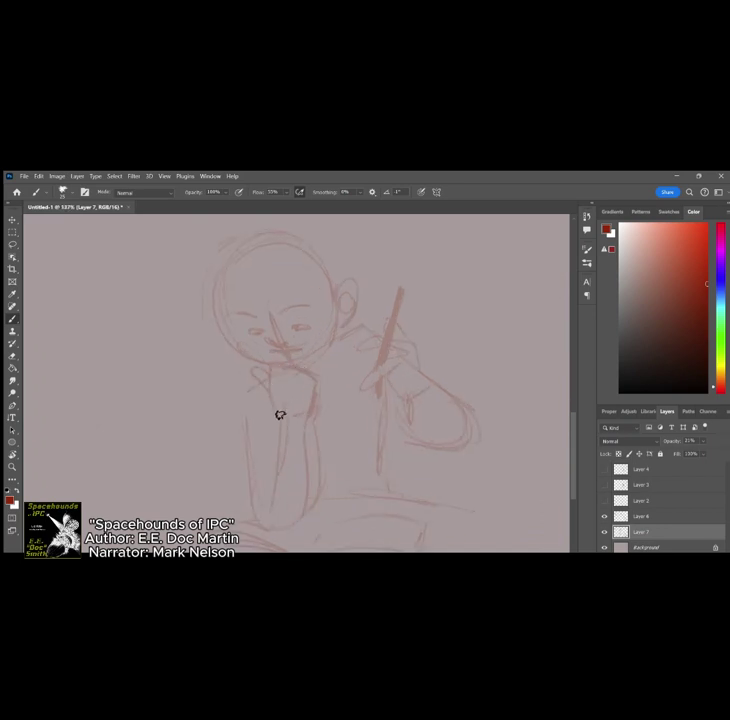
scroll(423, 470, "down", 3)
scroll(325, 336, "up", 3)
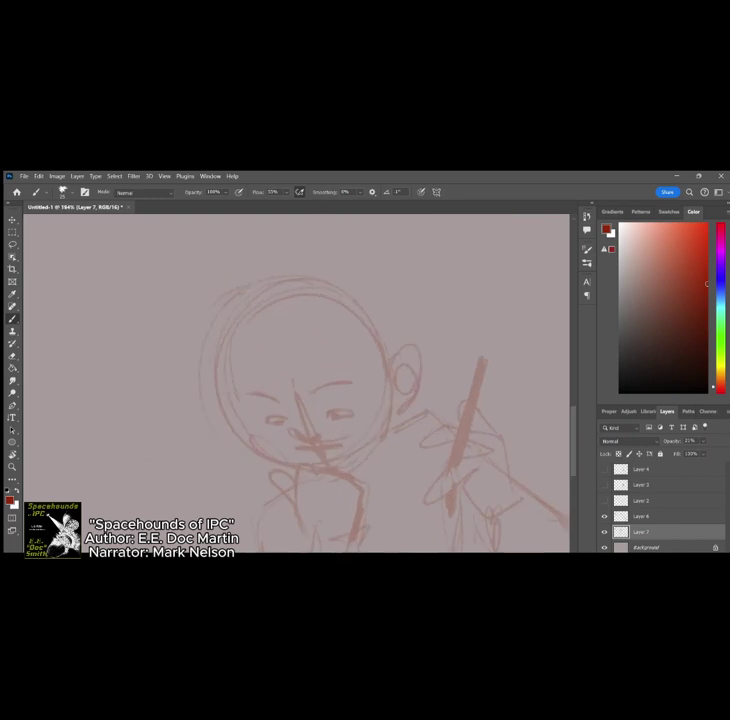
Step: Sketch the earrings, hairline and swept-back hair strands around the figure's face in red
left_click_drag(379, 457, 370, 468)
left_click_drag(397, 415, 396, 441)
left_click_drag(236, 419, 248, 460)
mouse_move(304, 304)
left_mouse_down()
mouse_move(332, 328)
mouse_move(385, 366)
left_mouse_up()
left_click_drag(269, 320, 230, 374)
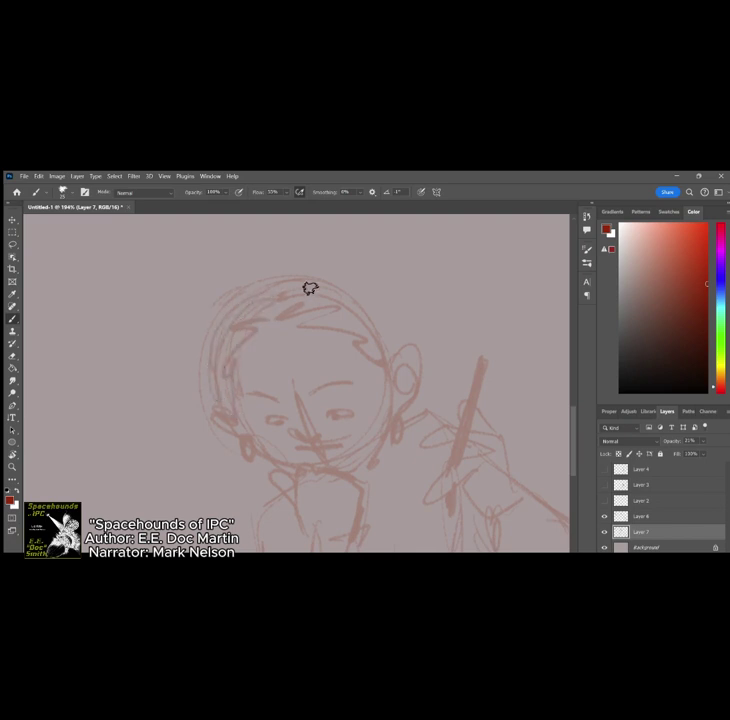
left_click_drag(343, 291, 393, 358)
mouse_move(325, 290)
left_mouse_down()
mouse_move(352, 295)
mouse_move(384, 346)
left_mouse_up()
Step: Sketch a long segmented braid falling from the crown beside the face, with a loose tuft at its end
scroll(411, 330, "down", 7)
scroll(413, 335, "up", 5)
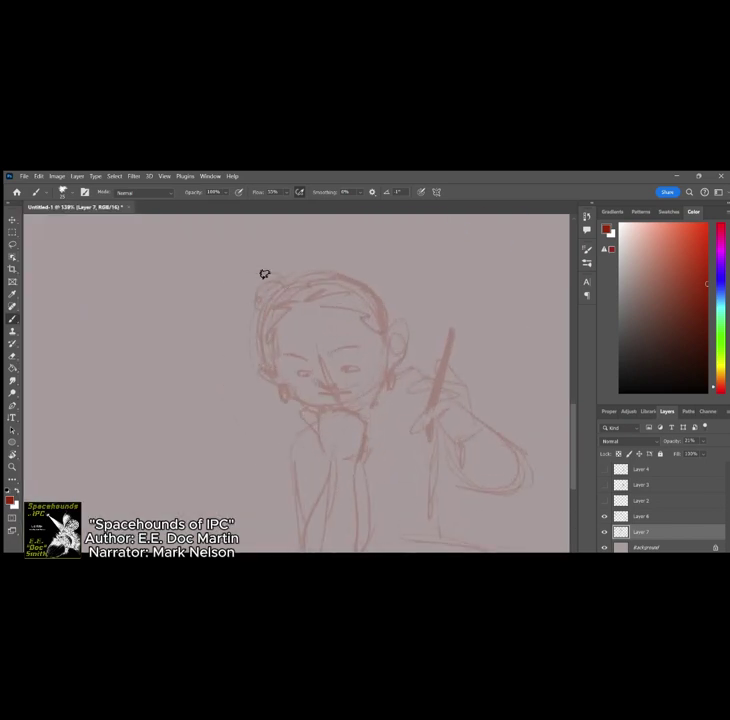
mouse_move(264, 274)
left_mouse_down()
mouse_move(235, 286)
mouse_move(242, 290)
mouse_move(220, 323)
mouse_move(223, 386)
mouse_move(232, 391)
mouse_move(240, 425)
mouse_move(236, 480)
left_mouse_up()
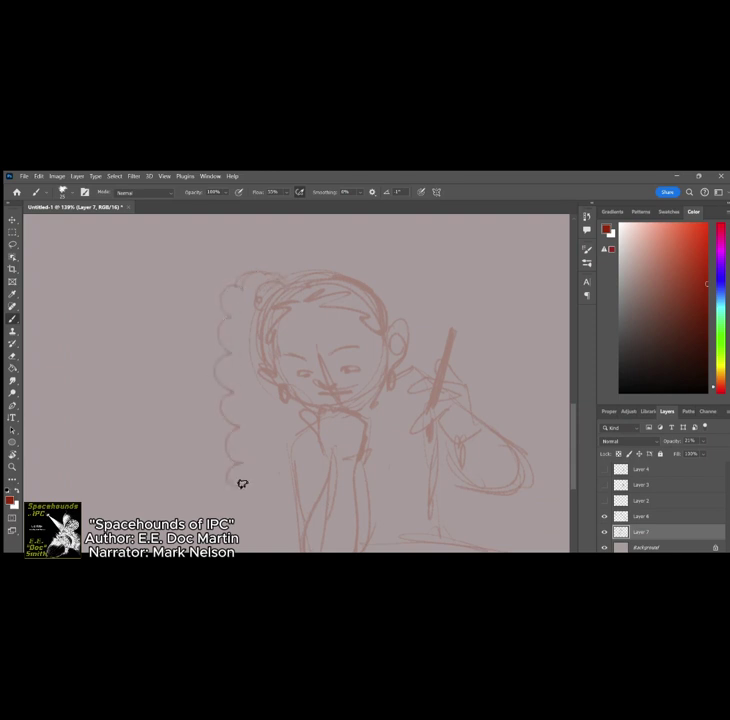
left_click_drag(246, 424, 228, 293)
mouse_move(242, 433)
left_mouse_down()
mouse_move(243, 355)
mouse_move(229, 334)
mouse_move(233, 304)
left_mouse_up()
left_click_drag(246, 509, 253, 478)
Step: Add the curled lower fingers to the raised hand beneath the pencil in the red rough
scroll(393, 350, "down", 5)
scroll(445, 379, "up", 6)
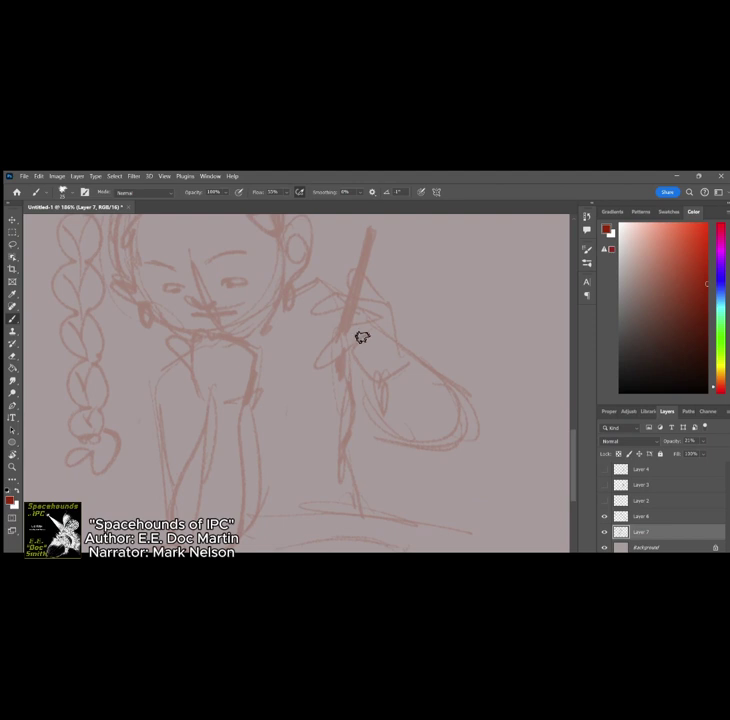
mouse_move(362, 337)
left_mouse_down()
mouse_move(332, 364)
mouse_move(368, 367)
mouse_move(376, 360)
left_mouse_up()
scroll(401, 368, "down", 3)
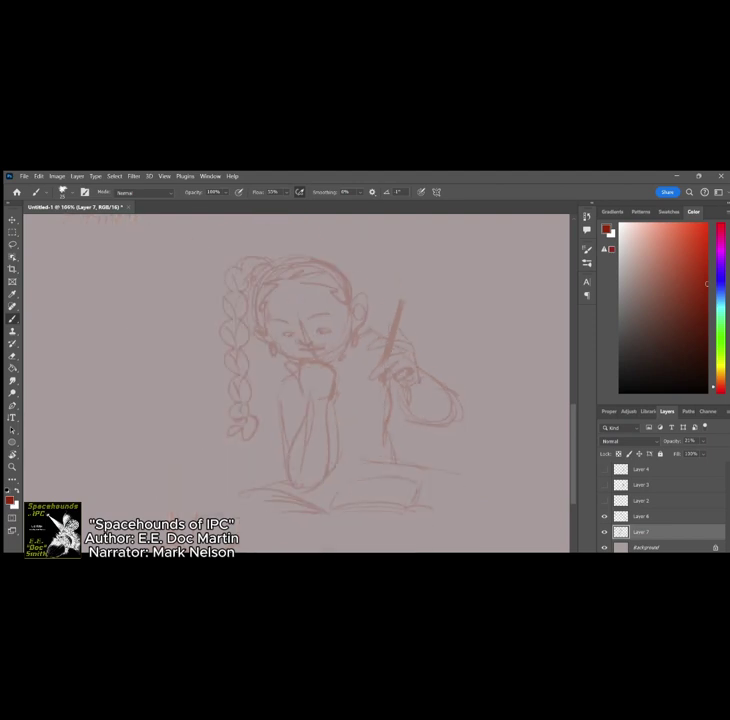
scroll(398, 350, "up", 5)
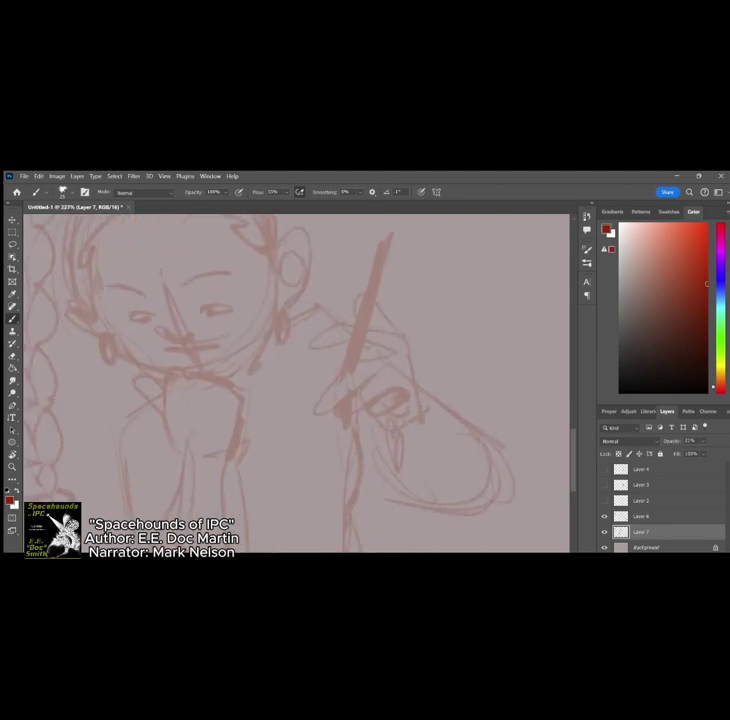
Step: Make Layer 6 active, change the brush colour to black, and ink the ear with its hanging earring
left_click(662, 517)
left_click(651, 393)
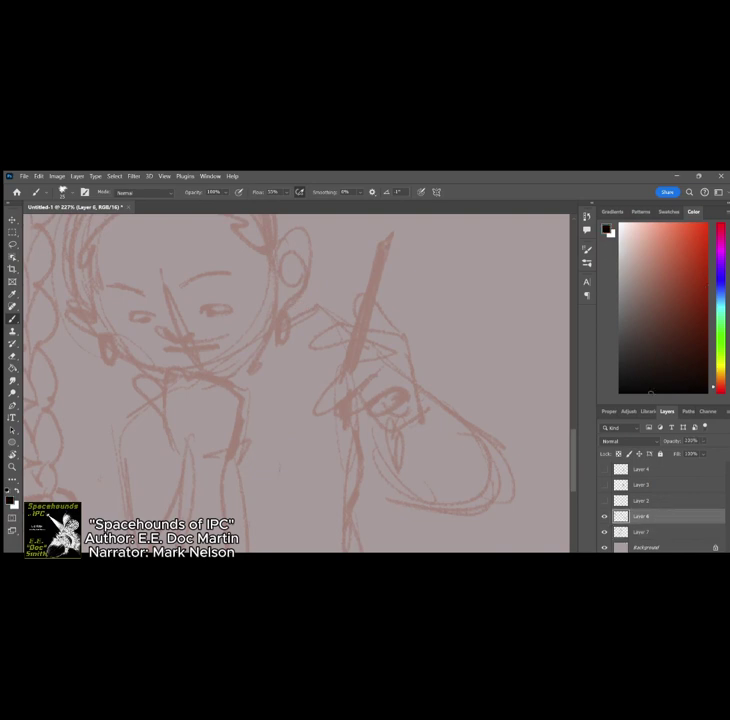
scroll(507, 406, "down", 4)
scroll(355, 301, "up", 5)
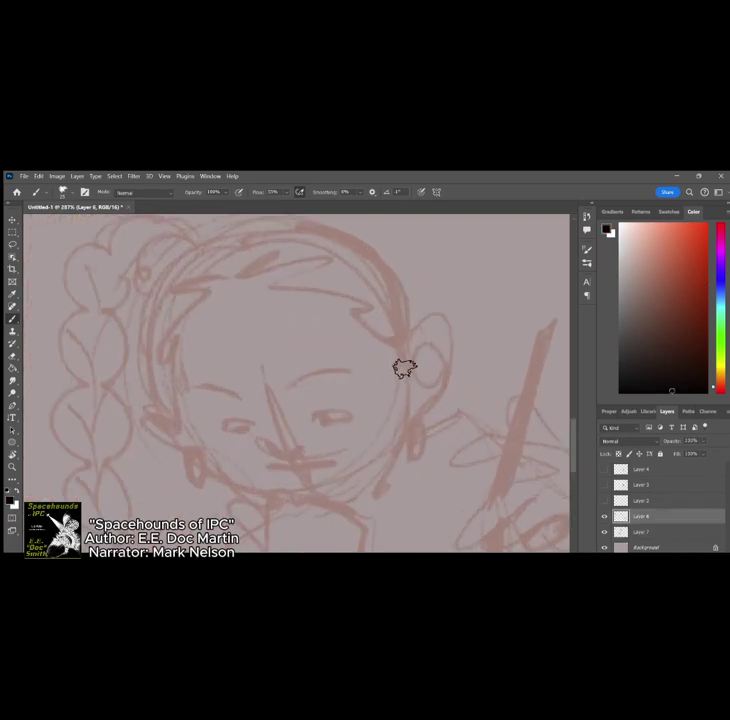
mouse_move(403, 385)
left_mouse_down()
mouse_move(429, 317)
mouse_move(452, 326)
mouse_move(422, 409)
left_mouse_up()
left_click_drag(410, 335, 425, 412)
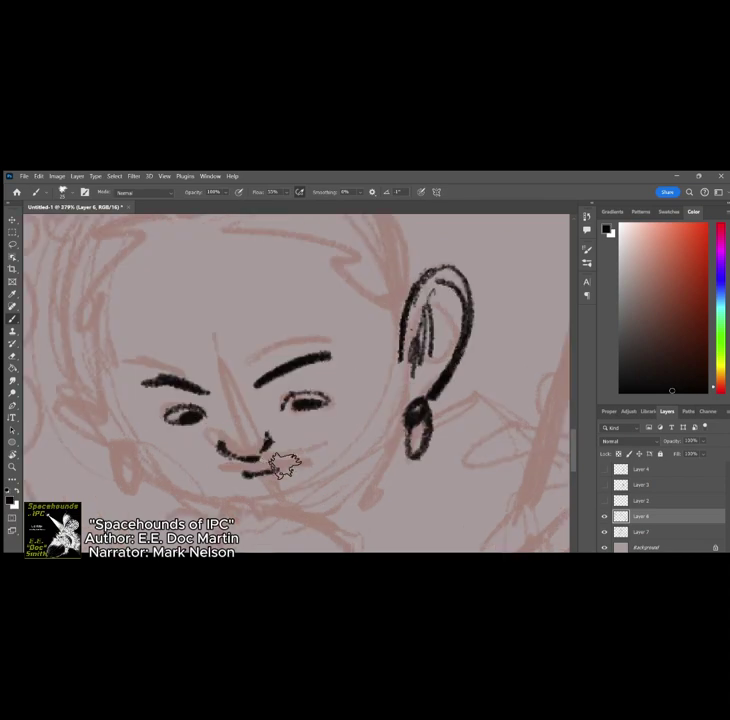
Step: Ink the facial features in black, closing with the long mouth line and lower lip
left_click_drag(285, 466, 316, 459)
mouse_move(257, 470)
left_mouse_down()
mouse_move(222, 472)
mouse_move(299, 473)
left_mouse_up()
scroll(356, 366, "down", 3)
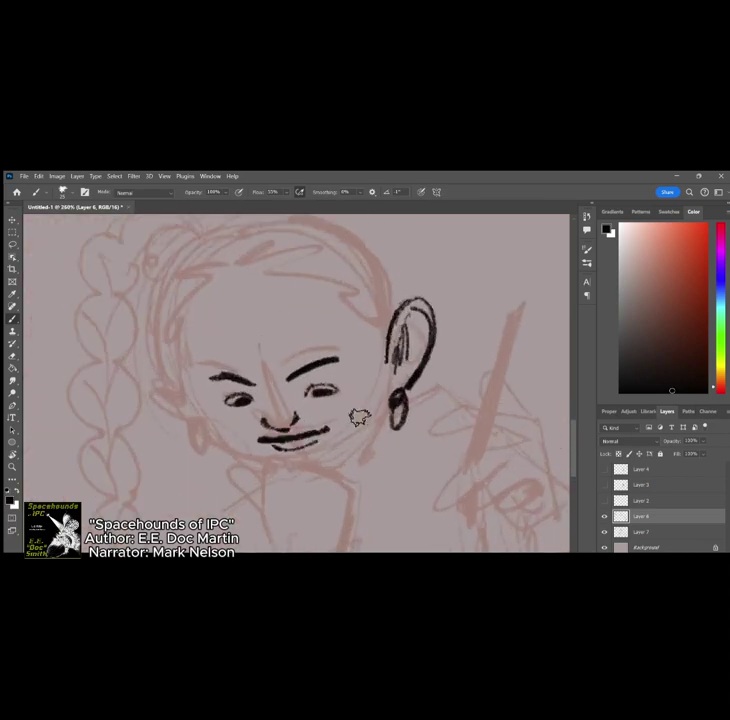
Step: Ink the cheek and jaw contour and outline the propped hand under the chin in black
mouse_move(181, 352)
left_mouse_down()
mouse_move(212, 432)
mouse_move(265, 470)
mouse_move(267, 463)
mouse_move(264, 472)
mouse_move(296, 465)
left_mouse_up()
mouse_move(383, 408)
left_mouse_down()
mouse_move(366, 450)
mouse_move(376, 404)
mouse_move(324, 466)
mouse_move(385, 469)
mouse_move(291, 466)
mouse_move(349, 500)
mouse_move(350, 551)
left_mouse_up()
mouse_move(277, 550)
left_mouse_down()
mouse_move(260, 511)
mouse_move(265, 476)
left_mouse_up()
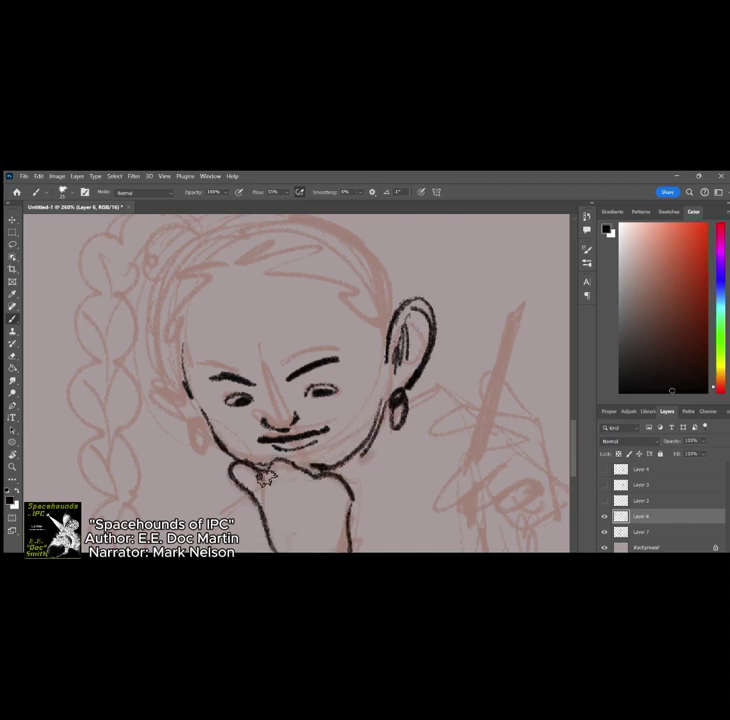
Step: Erase the outer contour of the propped hand and redraw its knuckles and back down to the wrist
key("e")
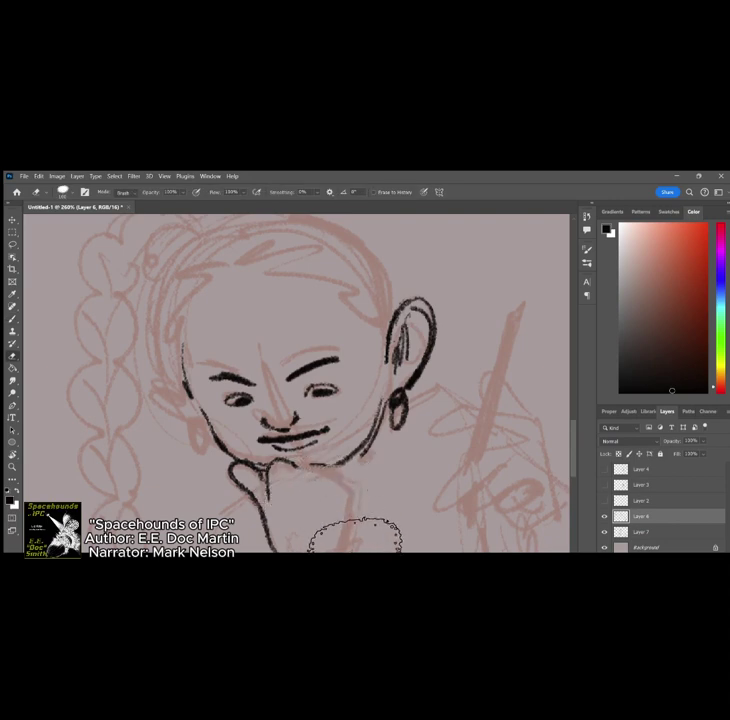
key("b")
mouse_move(274, 467)
left_mouse_down()
mouse_move(321, 477)
mouse_move(343, 491)
mouse_move(348, 550)
left_mouse_up()
scroll(348, 545, "down", 2)
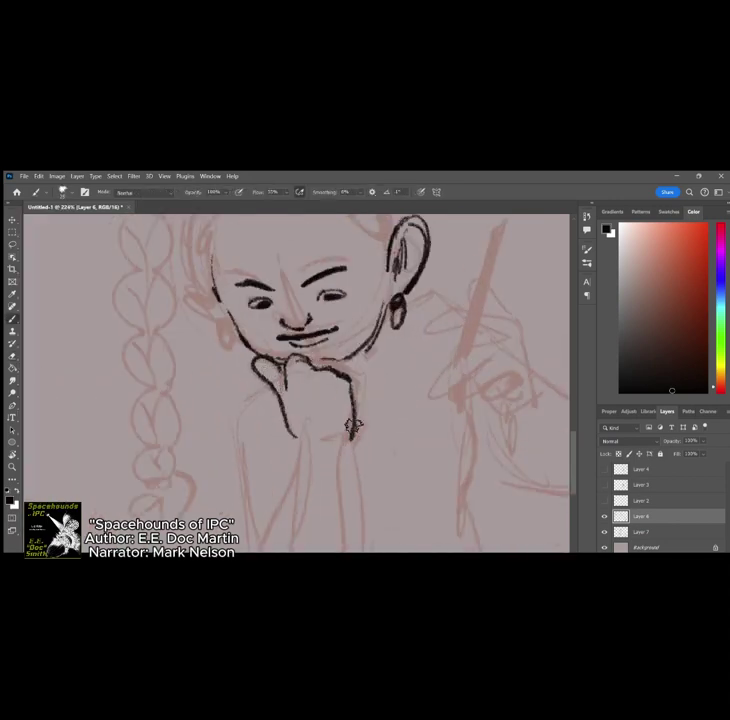
left_click_drag(353, 428, 343, 446)
Step: Ink a beaded bracelet at the wrist and the rounded forearm down to the elbow
scroll(303, 438, "down", 5)
scroll(303, 438, "up", 4)
mouse_move(279, 377)
left_mouse_down()
mouse_move(318, 398)
mouse_move(241, 485)
mouse_move(246, 533)
left_mouse_up()
left_click_drag(310, 432, 258, 540)
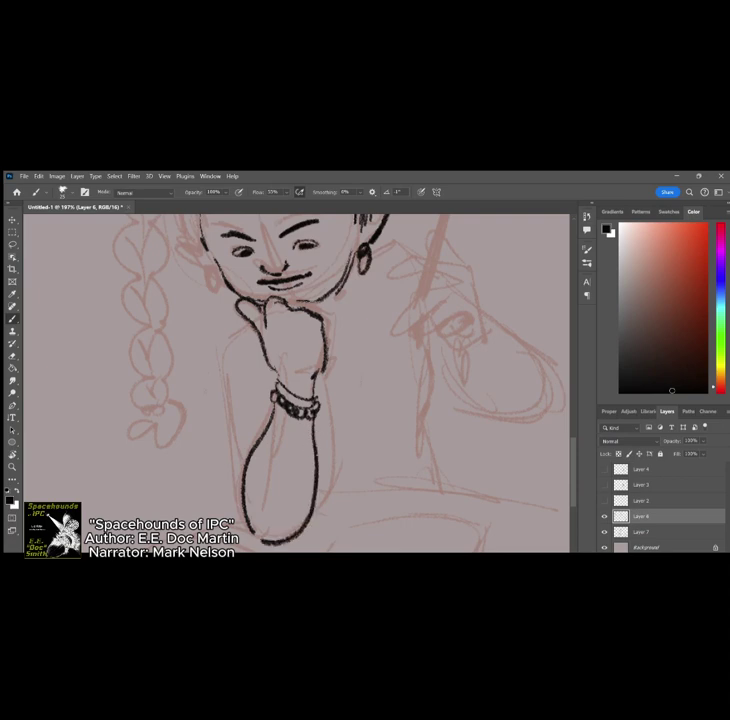
Step: Ink the open book beneath the elbow, with its layered page edges, centre fold and page outlines
scroll(296, 330, "down", 5)
scroll(342, 366, "up", 4)
mouse_move(262, 487)
left_mouse_down()
mouse_move(395, 470)
mouse_move(382, 472)
mouse_move(395, 485)
left_mouse_up()
left_click_drag(257, 489, 150, 485)
left_click_drag(255, 488, 136, 469)
left_click_drag(200, 437, 134, 473)
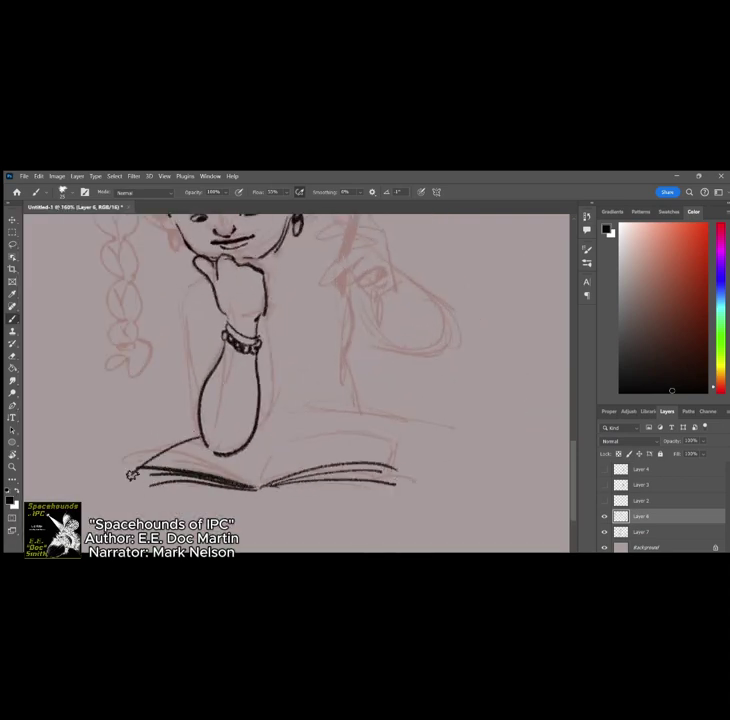
left_click_drag(388, 465, 403, 437)
left_click_drag(262, 442, 406, 435)
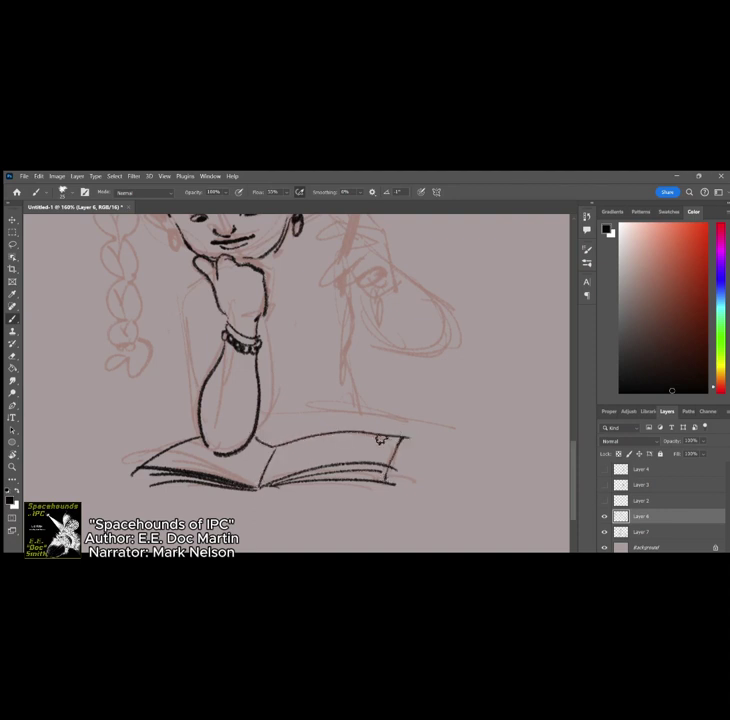
Step: Draw a flat sheet of paper in black, partly tucked under the open book on the pencil-hand side
scroll(320, 390, "down", 5)
scroll(400, 400, "up", 3)
left_click_drag(298, 471, 289, 493)
mouse_move(279, 494)
left_mouse_down()
mouse_move(405, 493)
mouse_move(422, 426)
left_mouse_up()
left_click_drag(422, 426, 368, 433)
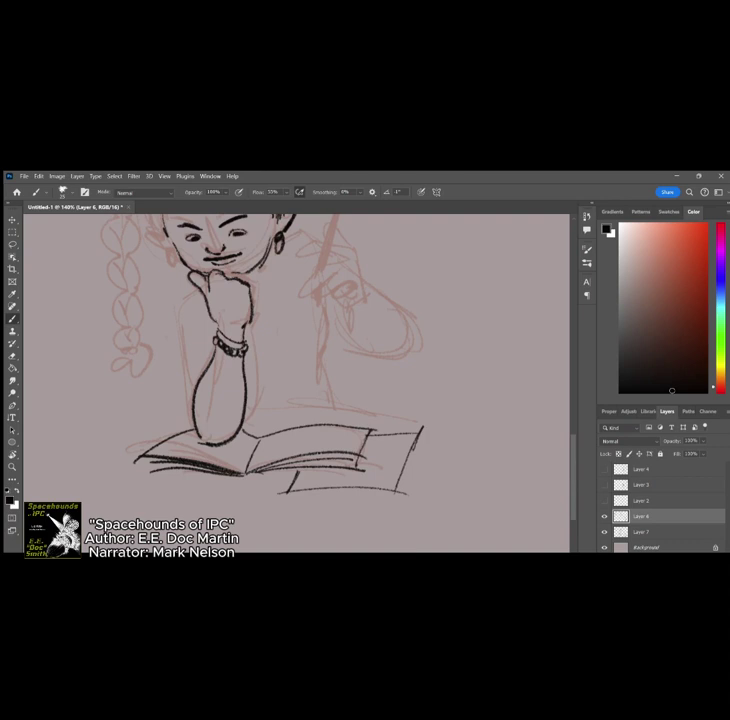
Step: Ink the raised pencil hand in black, outlining its curled fingers, knuckles and the back of the hand over the rough
scroll(314, 241, "up", 8)
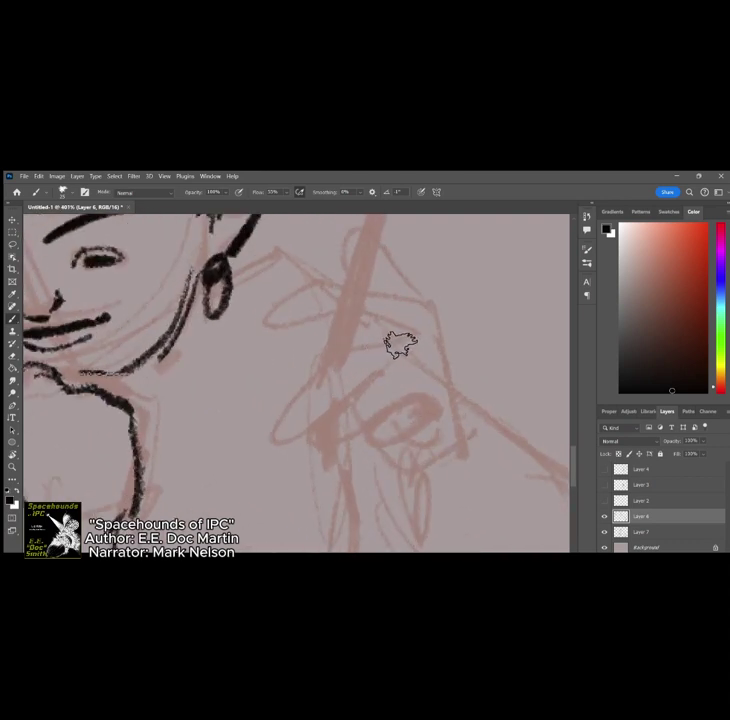
mouse_move(402, 343)
left_mouse_down()
mouse_move(337, 355)
mouse_move(297, 380)
mouse_move(274, 445)
mouse_move(378, 371)
mouse_move(293, 440)
mouse_move(401, 394)
mouse_move(441, 423)
left_mouse_up()
mouse_move(400, 398)
left_mouse_down()
mouse_move(377, 415)
mouse_move(381, 437)
mouse_move(416, 422)
mouse_move(447, 441)
left_mouse_up()
left_click_drag(370, 298, 415, 337)
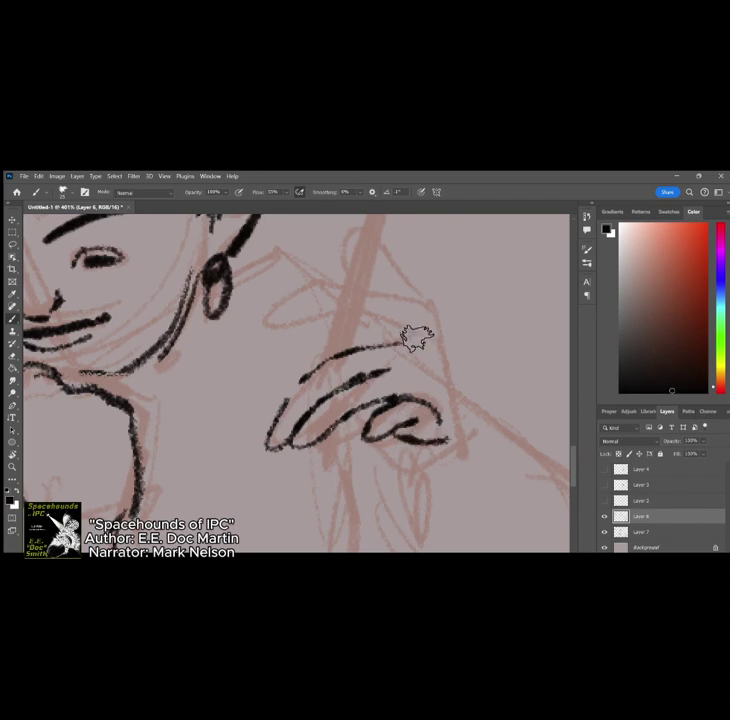
mouse_move(347, 300)
left_mouse_down()
mouse_move(276, 325)
mouse_move(262, 338)
mouse_move(320, 318)
mouse_move(362, 317)
mouse_move(416, 355)
mouse_move(403, 347)
mouse_move(425, 390)
left_mouse_up()
scroll(402, 352, "down", 5)
scroll(402, 352, "up", 3)
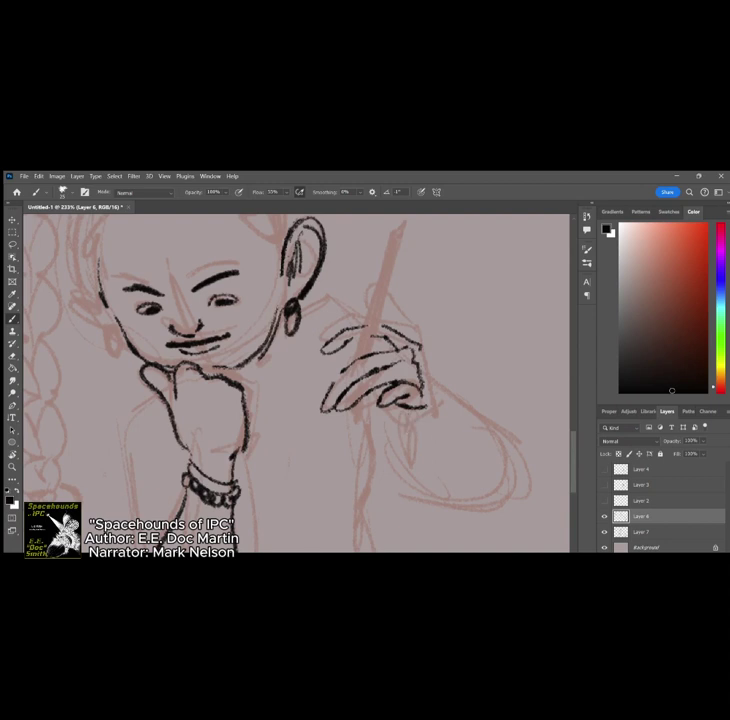
scroll(503, 419, "down", 6)
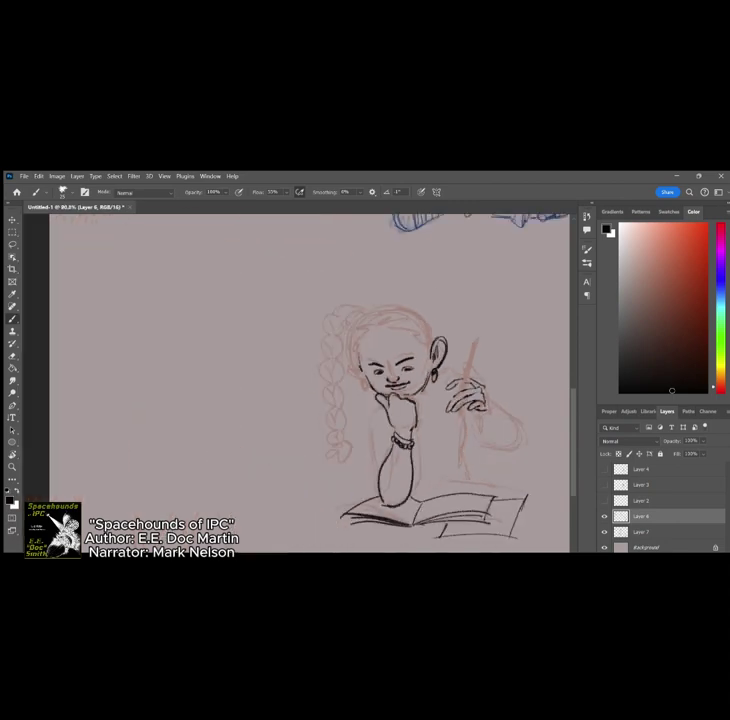
Step: Ink the girl's head outline, hairline and swept-back hair strands, plus the braid-side ear with its earring
scroll(395, 342, "up", 6)
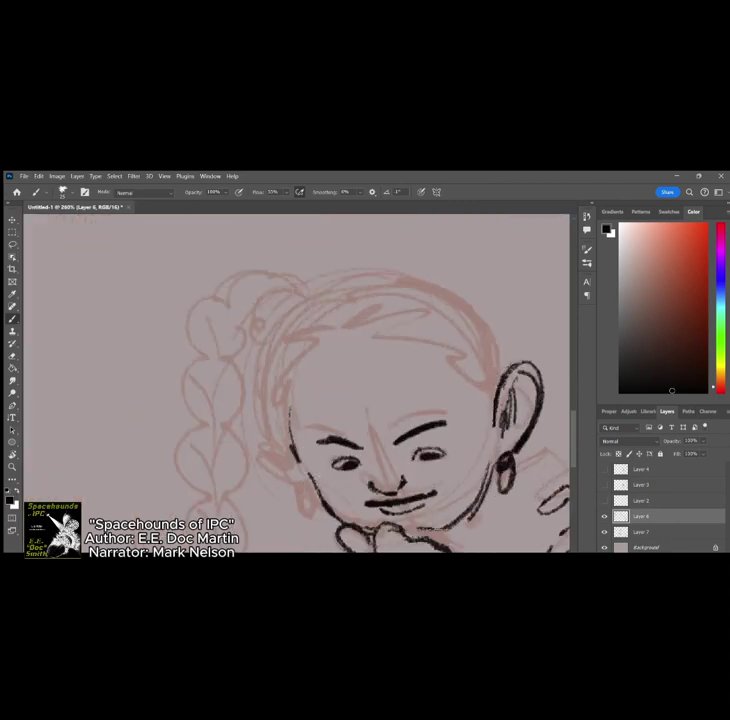
mouse_move(284, 458)
left_mouse_down()
mouse_move(269, 399)
mouse_move(274, 342)
mouse_move(357, 289)
mouse_move(409, 275)
mouse_move(492, 333)
left_mouse_up()
mouse_move(340, 324)
left_mouse_down()
mouse_move(367, 286)
mouse_move(373, 310)
mouse_move(396, 307)
mouse_move(404, 321)
mouse_move(441, 327)
mouse_move(450, 356)
mouse_move(490, 372)
left_mouse_up()
left_click_drag(300, 340, 322, 333)
mouse_move(285, 368)
left_mouse_down()
mouse_move(300, 464)
mouse_move(281, 438)
mouse_move(304, 487)
mouse_move(261, 442)
mouse_move(302, 482)
left_mouse_up()
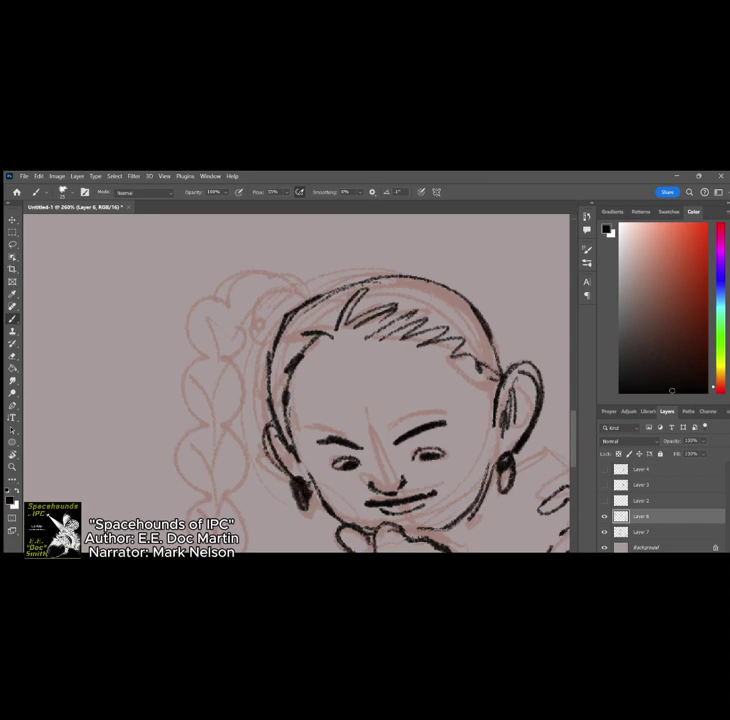
Step: Ink the round hair bobbles and the long scalloped braid, ending in a small tie and a loose tuft
mouse_move(308, 294)
left_mouse_down()
mouse_move(262, 297)
mouse_move(288, 306)
left_mouse_up()
left_click_drag(265, 306, 273, 328)
scroll(494, 371, "down", 5)
scroll(438, 366, "up", 4)
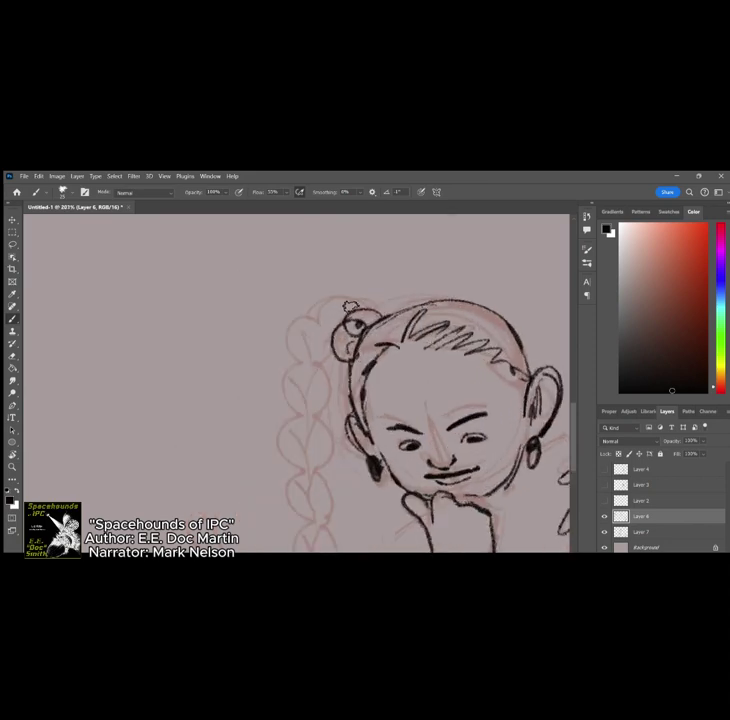
mouse_move(350, 308)
left_mouse_down()
mouse_move(314, 314)
mouse_move(336, 323)
mouse_move(318, 350)
left_mouse_up()
mouse_move(316, 334)
left_mouse_down()
mouse_move(298, 367)
mouse_move(313, 338)
mouse_move(317, 371)
mouse_move(296, 398)
mouse_move(309, 367)
mouse_move(326, 390)
mouse_move(292, 441)
mouse_move(298, 426)
mouse_move(312, 459)
mouse_move(321, 456)
mouse_move(306, 486)
mouse_move(292, 477)
mouse_move(326, 489)
mouse_move(316, 471)
mouse_move(296, 508)
mouse_move(320, 547)
left_mouse_up()
left_click_drag(311, 535, 322, 551)
scroll(415, 366, "down", 2)
scroll(480, 500, "up", 2)
left_click_drag(286, 520, 300, 522)
left_click_drag(281, 530, 252, 551)
left_click_drag(308, 546, 324, 551)
scroll(446, 358, "down", 3)
scroll(478, 366, "up", 3)
Step: Ink the neck below the jaw and the outer shoulder and upper-arm contour of the propped arm
mouse_move(437, 377)
left_mouse_down()
mouse_move(430, 408)
mouse_move(404, 447)
left_mouse_up()
scroll(372, 360, "down", 1)
left_click_drag(306, 402, 291, 551)
scroll(390, 383, "down", 3)
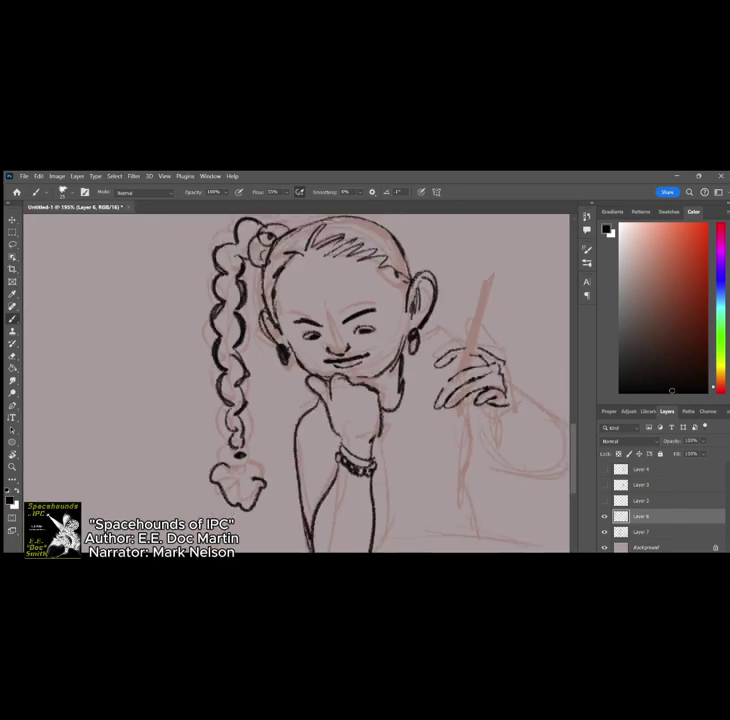
Step: Ink the pencil-side torso contour with a fold, and draw a bold table edge behind the open book
mouse_move(391, 390)
left_mouse_down()
mouse_move(396, 422)
mouse_move(384, 472)
mouse_move(383, 446)
mouse_move(391, 440)
mouse_move(407, 498)
left_mouse_up()
left_click_drag(314, 497, 503, 507)
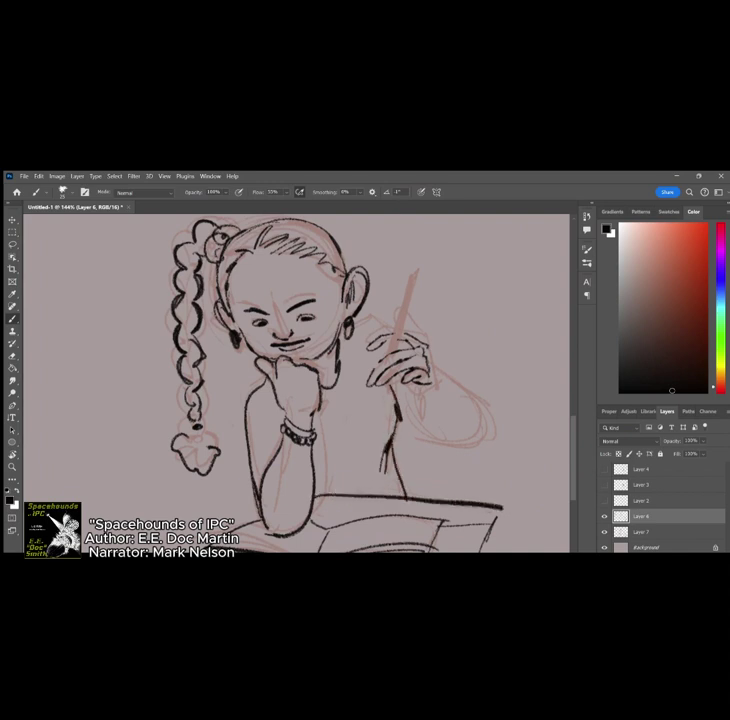
scroll(457, 458, "down", 5)
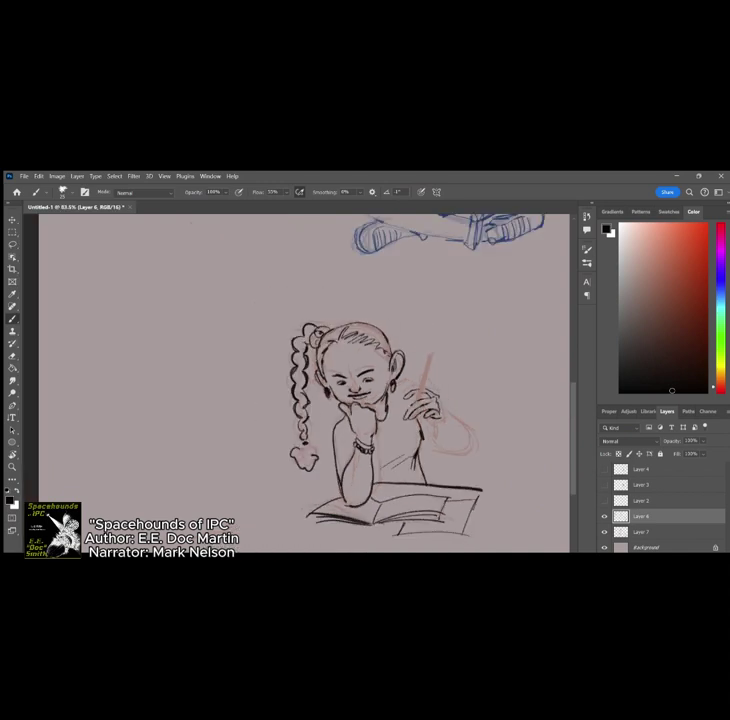
key("ctrl+z")
key("ctrl+z")
Step: Ink the pencil-side shoulder, the dark pencil shaft in the hand, and the bent forearm around to its elbow
scroll(456, 420, "up", 8)
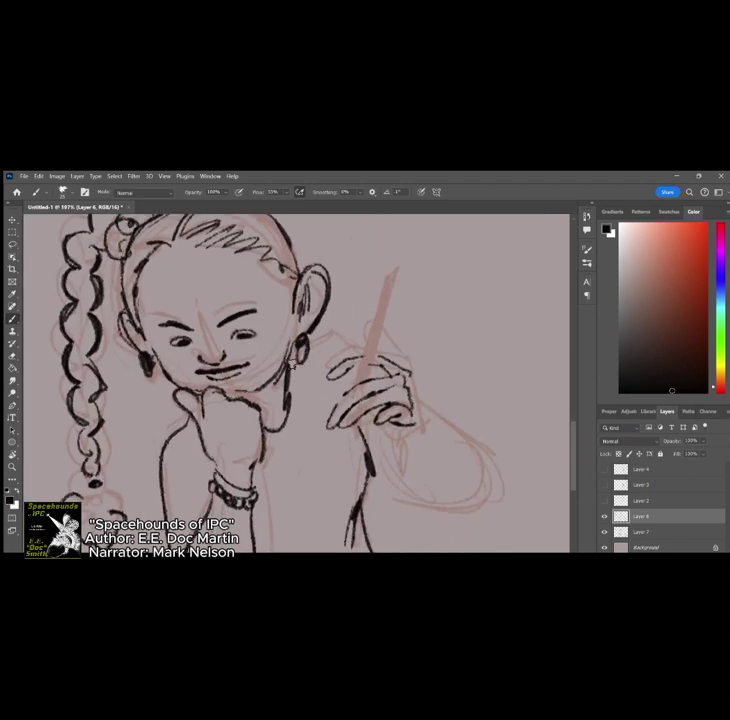
mouse_move(314, 331)
left_mouse_down()
mouse_move(370, 359)
mouse_move(354, 383)
mouse_move(390, 284)
mouse_move(368, 367)
mouse_move(386, 302)
mouse_move(357, 381)
mouse_move(351, 365)
mouse_move(407, 366)
mouse_move(383, 333)
left_mouse_up()
left_click_drag(398, 424, 438, 500)
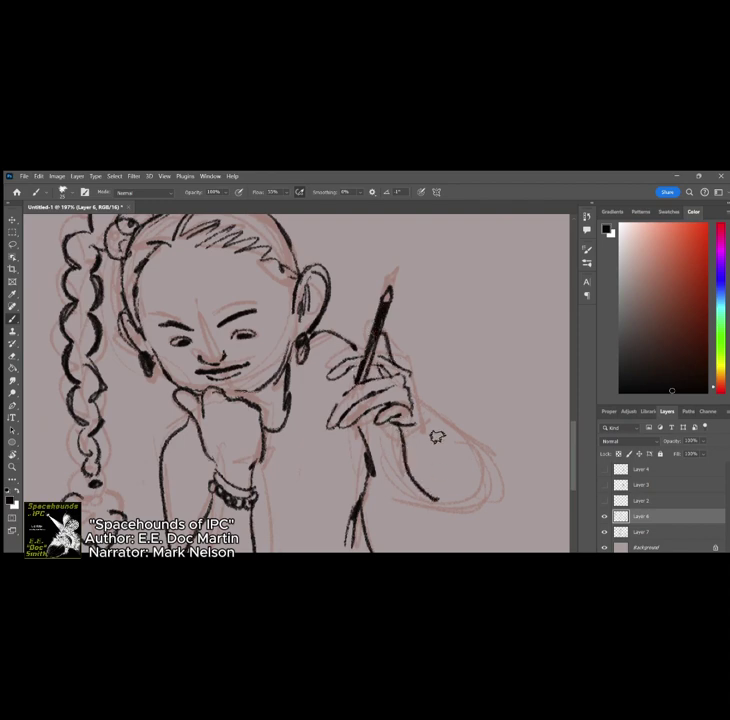
mouse_move(412, 376)
left_mouse_down()
mouse_move(466, 451)
mouse_move(448, 503)
left_mouse_up()
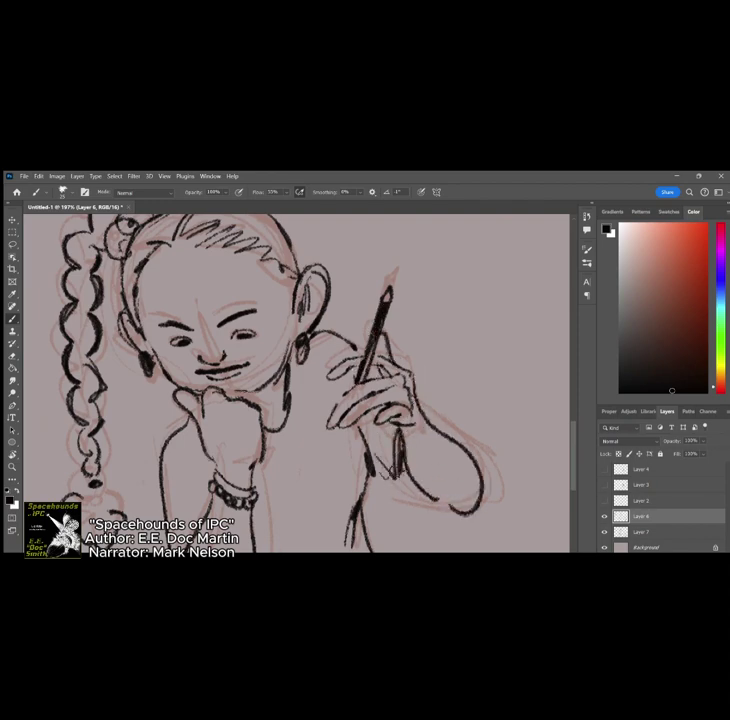
Step: Add fingernails and small finishing strokes to the fingers of the pencil hand
scroll(365, 430, "up", 2)
mouse_move(371, 429)
left_mouse_down()
mouse_move(381, 421)
mouse_move(434, 424)
left_mouse_up()
left_click_drag(366, 374, 376, 367)
scroll(491, 371, "down", 10)
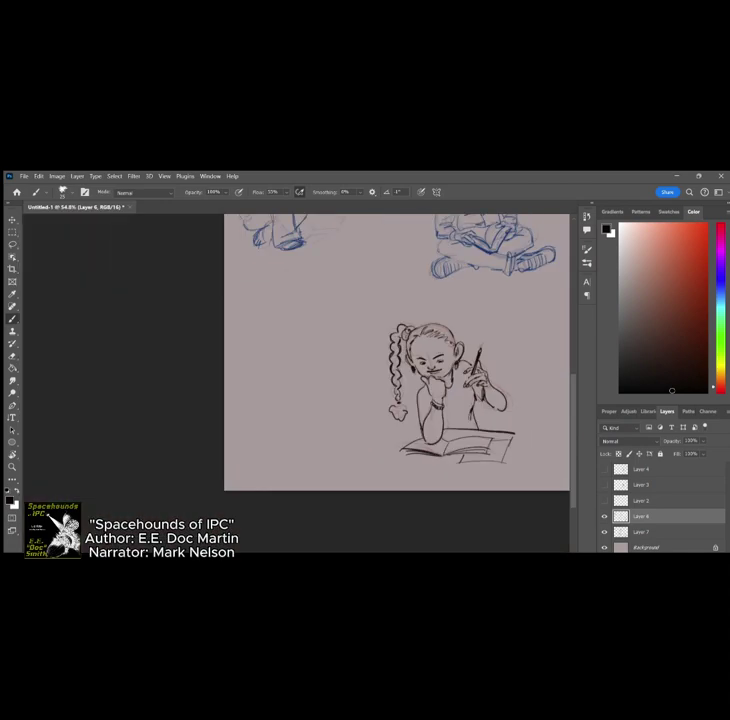
scroll(470, 420, "up", 4)
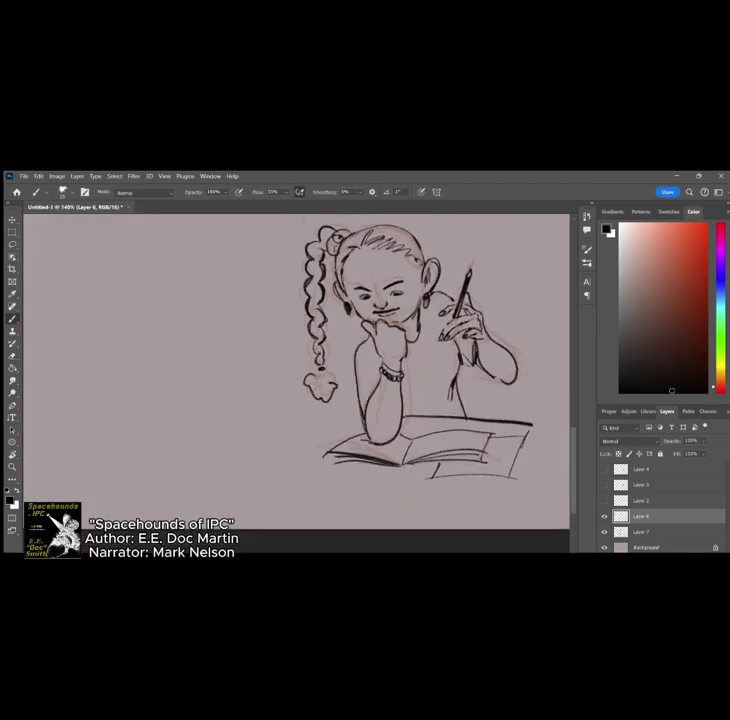
Step: Shade the neck beneath the jaw and the inner corners of the girl's eyes with short black hatching
scroll(270, 440, "down", 1)
scroll(270, 440, "up", 4)
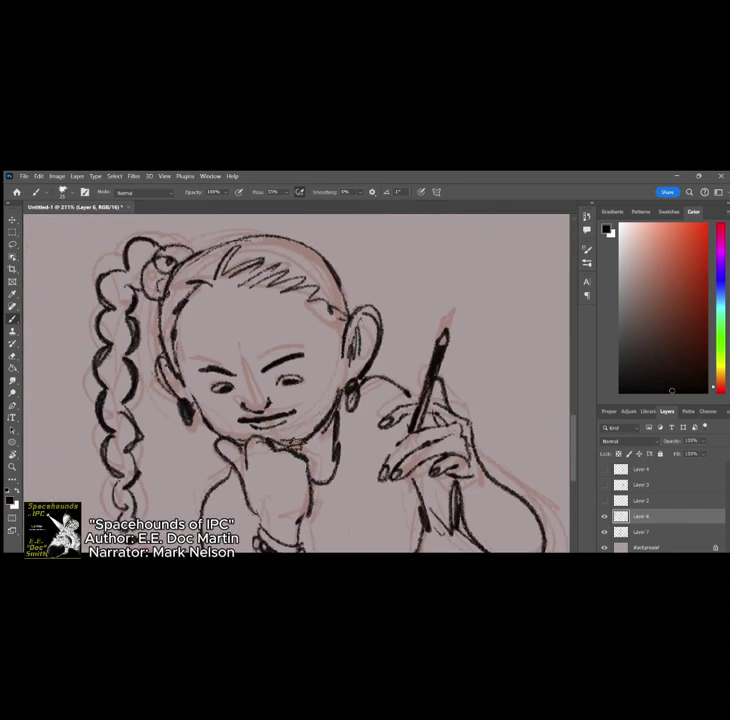
scroll(408, 370, "down", 4)
scroll(364, 355, "up", 3)
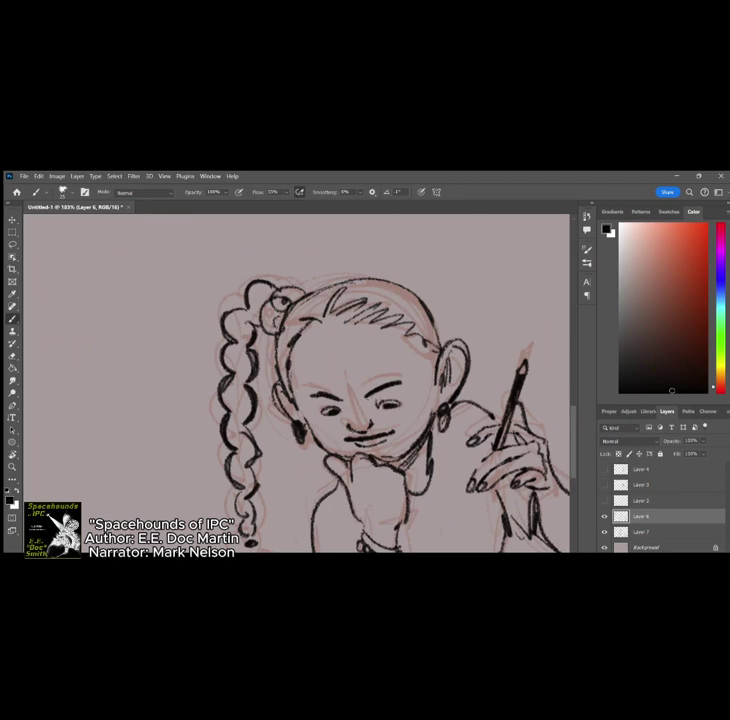
scroll(370, 412, "up", 4)
mouse_move(366, 422)
left_mouse_down()
mouse_move(397, 414)
mouse_move(385, 425)
left_mouse_up()
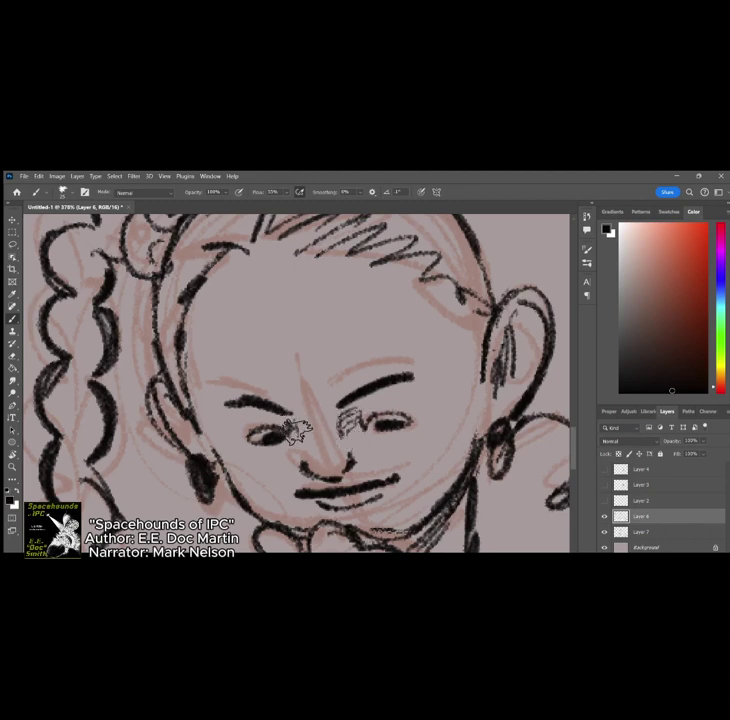
scroll(300, 435, "down", 5)
scroll(370, 430, "down", 5)
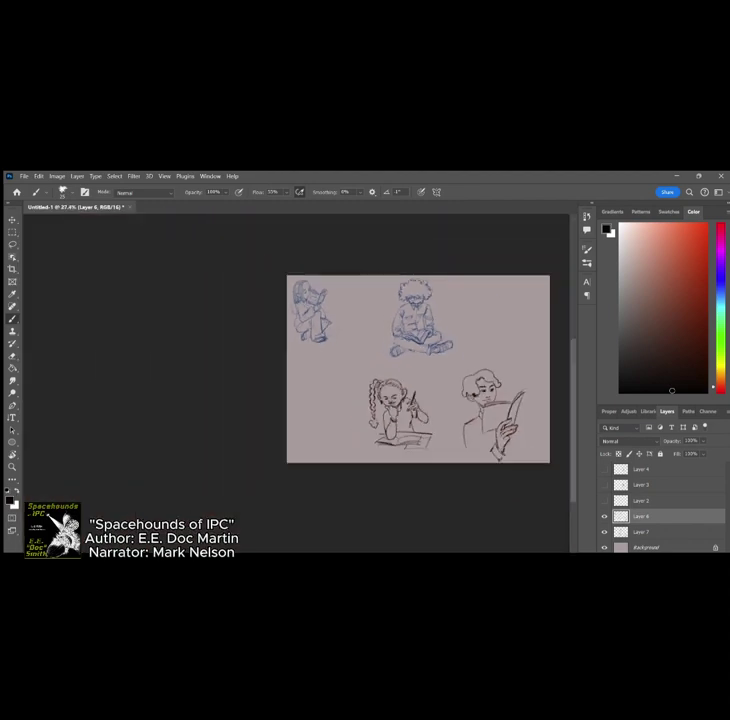
scroll(510, 365, "up", 2)
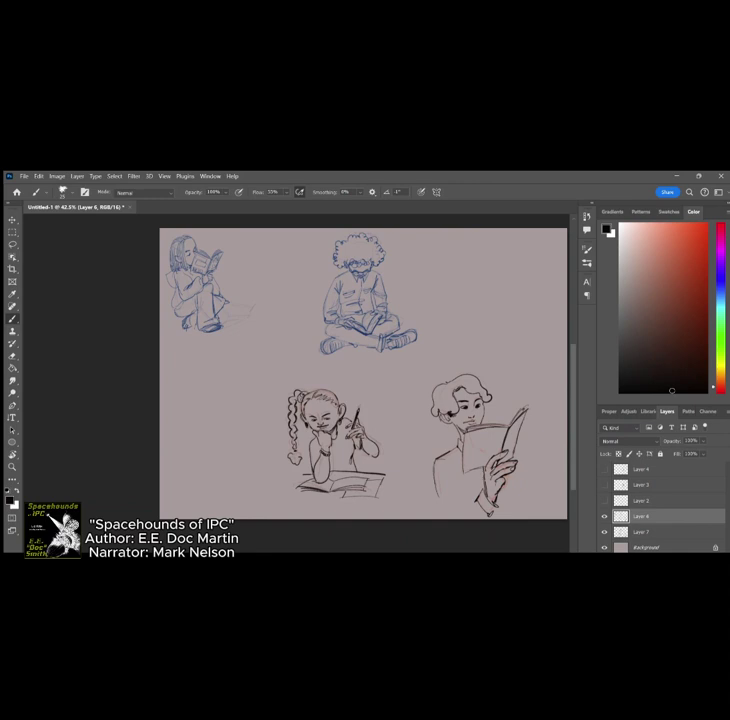
Step: Make Layer 7 active and choose a strong red brush colour for a new rough sketch
left_click(663, 534)
left_click_drag(690, 308, 690, 278)
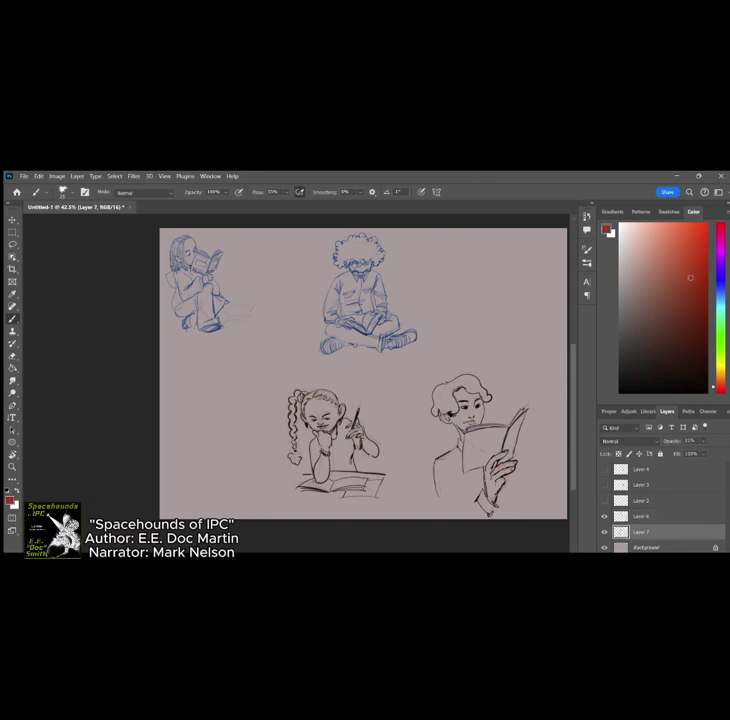
scroll(513, 266, "up", 3)
scroll(450, 300, "down", 3)
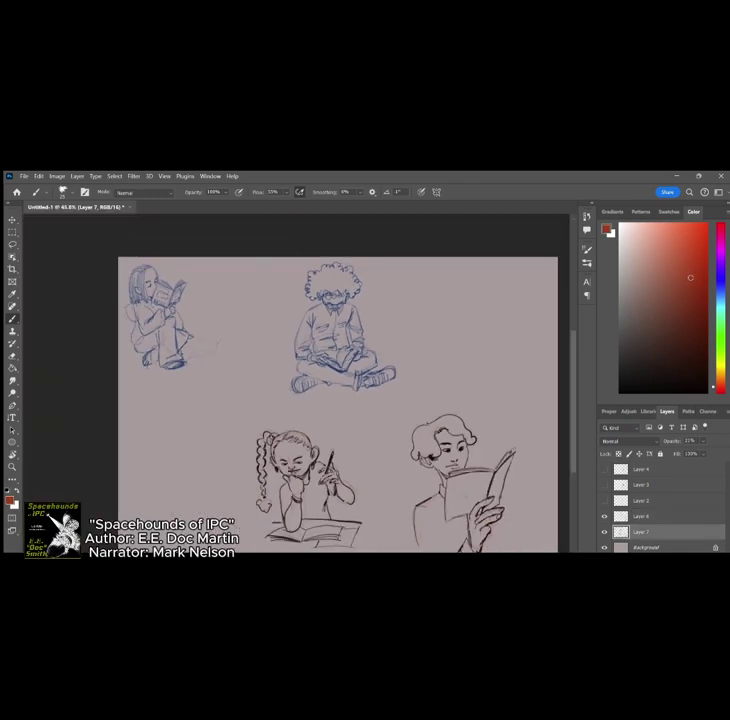
scroll(457, 329, "up", 3)
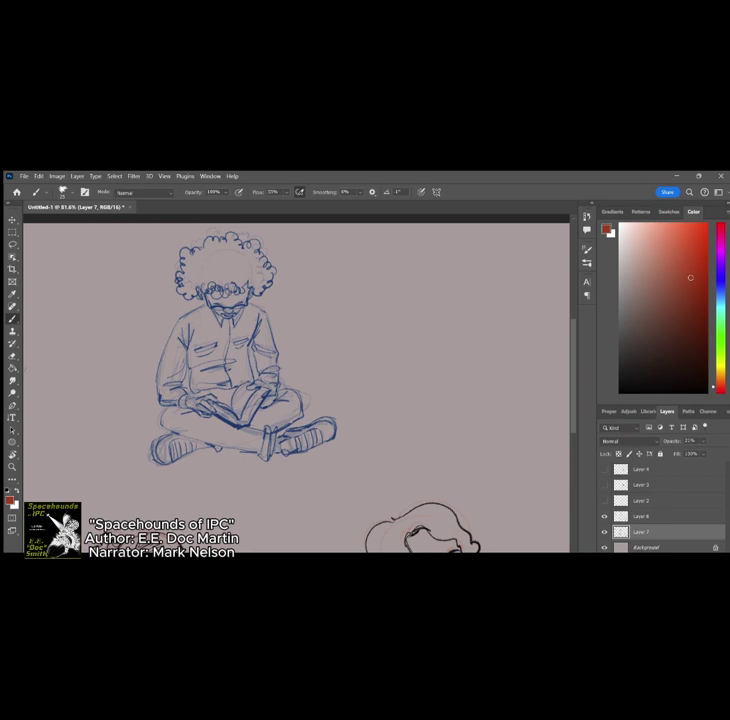
left_click(691, 303)
left_click(700, 262)
Step: Rough in a new reader's head and raised open book in red, beside the cross-legged figure, including slanted top edges and spine
left_click_drag(419, 287, 411, 312)
mouse_move(487, 268)
left_mouse_down()
mouse_move(501, 314)
mouse_move(469, 407)
left_mouse_up()
left_click_drag(397, 337, 480, 369)
mouse_move(395, 336)
left_mouse_down()
mouse_move(475, 367)
mouse_move(531, 315)
left_mouse_up()
left_click_drag(526, 320, 487, 369)
left_click_drag(487, 380, 482, 443)
scroll(482, 443, "down", 2)
scroll(482, 400, "up", 2)
left_click_drag(469, 306, 461, 391)
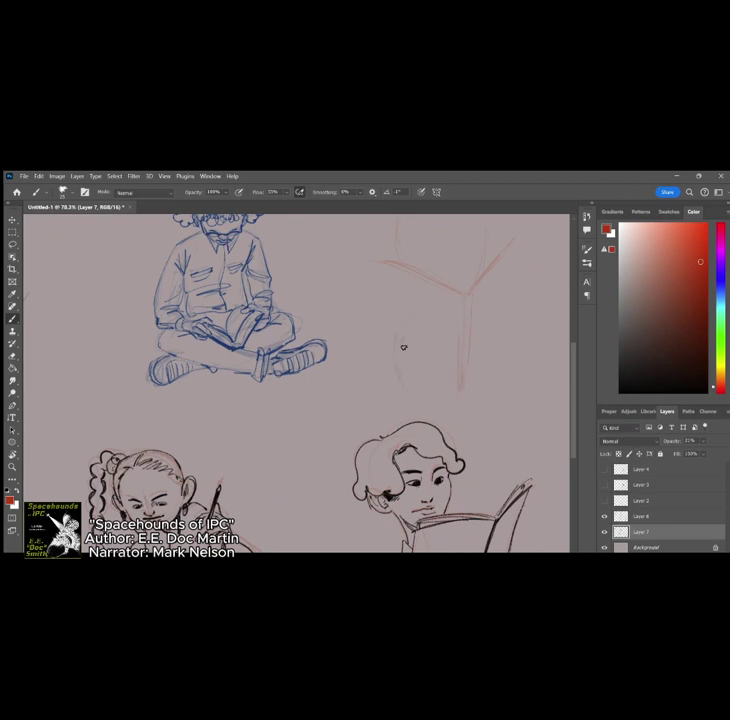
Step: Rough in the hand spread across the book's front cover and the cover's outer and lower edges
mouse_move(407, 343)
left_mouse_down()
mouse_move(441, 322)
mouse_move(404, 354)
mouse_move(413, 347)
mouse_move(411, 362)
mouse_move(419, 360)
mouse_move(423, 370)
mouse_move(440, 326)
left_mouse_up()
mouse_move(424, 370)
left_mouse_down()
mouse_move(425, 394)
mouse_move(441, 397)
left_mouse_up()
left_click_drag(376, 264, 379, 363)
left_click_drag(427, 389, 461, 403)
left_click_drag(461, 304, 467, 336)
scroll(468, 284, "up", 4)
scroll(468, 302, "down", 3)
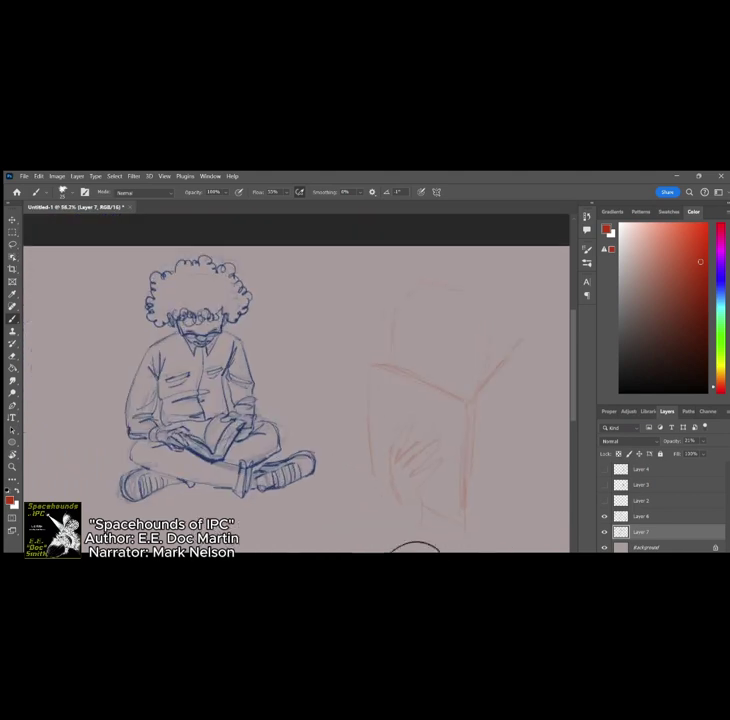
left_click_drag(473, 349, 460, 379)
mouse_move(420, 356)
left_mouse_down()
mouse_move(451, 355)
mouse_move(437, 331)
mouse_move(444, 348)
left_mouse_up()
scroll(500, 374, "up", 4)
mouse_move(354, 341)
left_mouse_down()
mouse_move(377, 363)
mouse_move(371, 351)
mouse_move(363, 363)
left_mouse_up()
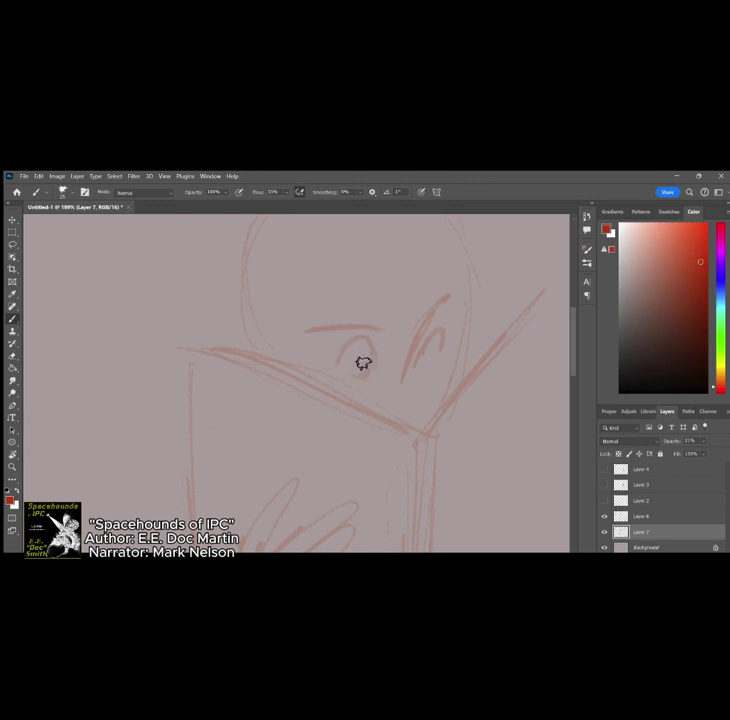
scroll(430, 385, "down", 3)
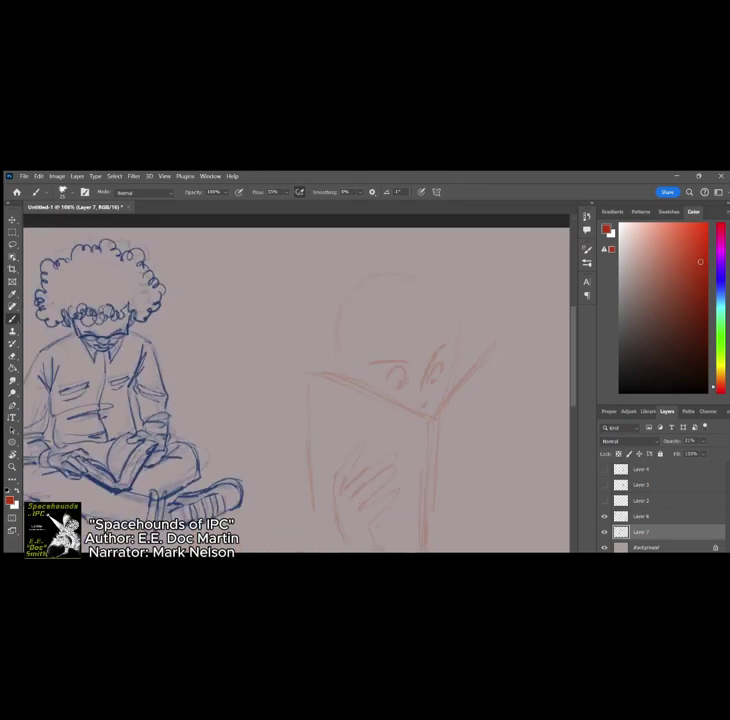
key("ctrl+z")
key("ctrl+z")
key("ctrl+z")
key("ctrl+z")
key("ctrl+z")
key("ctrl+z")
key("ctrl+z")
key("ctrl+z")
Step: Sketch the reader's face above the book in red, with arched brows, tall wide eyes, a nose and a smiling mouth
mouse_move(371, 348)
left_mouse_down()
mouse_move(399, 320)
mouse_move(438, 322)
mouse_move(440, 331)
mouse_move(421, 355)
left_mouse_up()
mouse_move(385, 360)
left_mouse_down()
mouse_move(394, 339)
mouse_move(402, 360)
left_mouse_up()
mouse_move(429, 350)
left_mouse_down()
mouse_move(443, 352)
mouse_move(404, 370)
mouse_move(424, 390)
mouse_move(408, 395)
mouse_move(434, 391)
mouse_move(442, 404)
left_mouse_up()
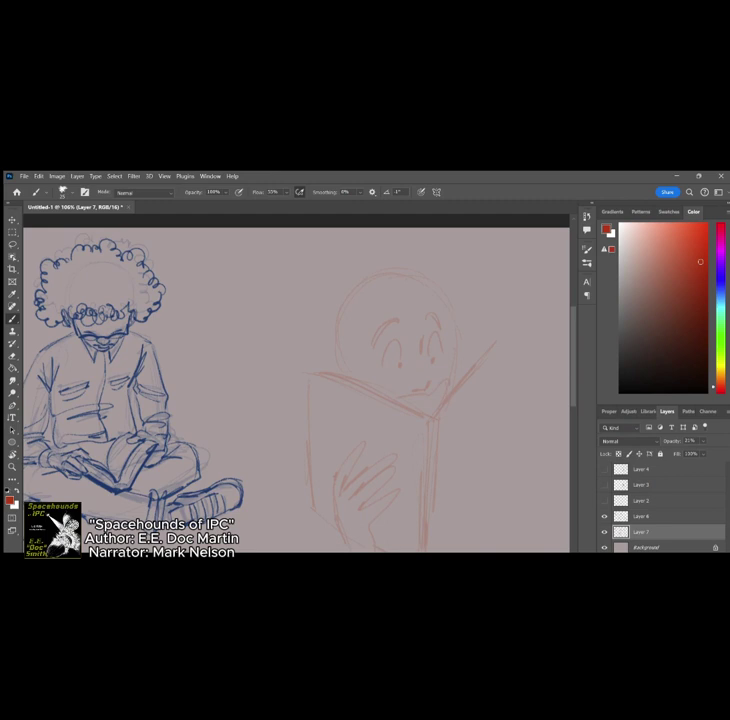
scroll(435, 404, "up", 3)
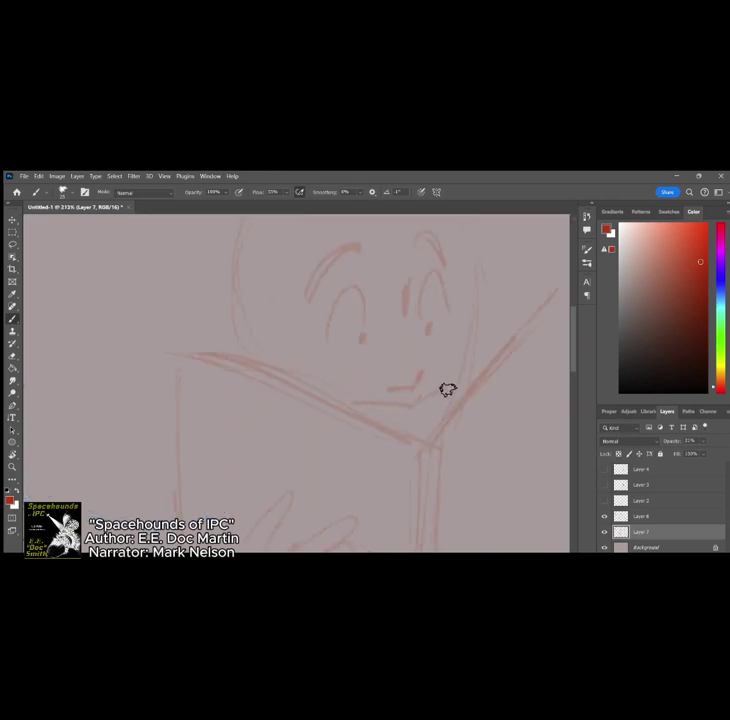
mouse_move(400, 425)
left_mouse_down()
mouse_move(437, 402)
mouse_move(411, 440)
left_mouse_up()
scroll(438, 455, "down", 3)
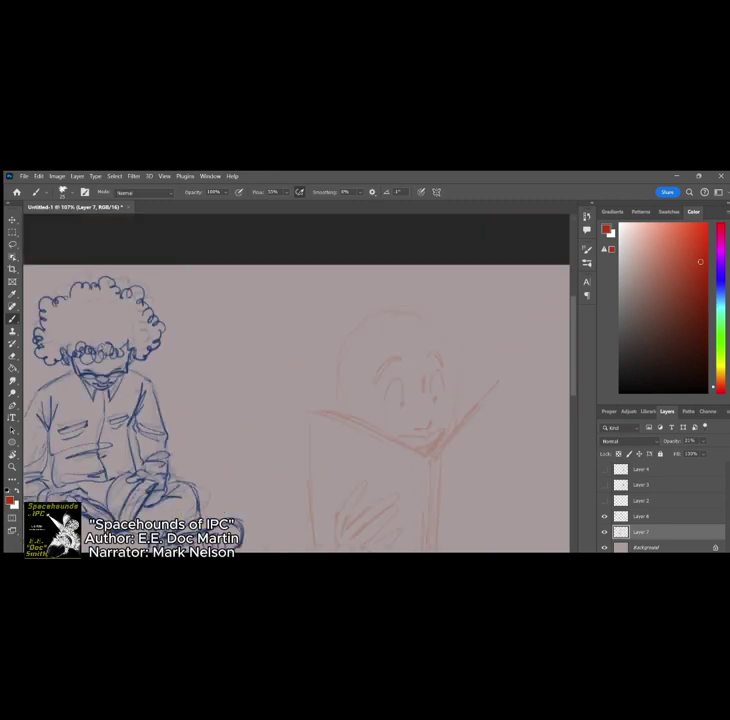
Step: Thicken both arched eyebrows and add the reader's ear on the side of the head
scroll(445, 370, "up", 3)
left_click_drag(331, 365, 362, 345)
left_click_drag(415, 334, 440, 352)
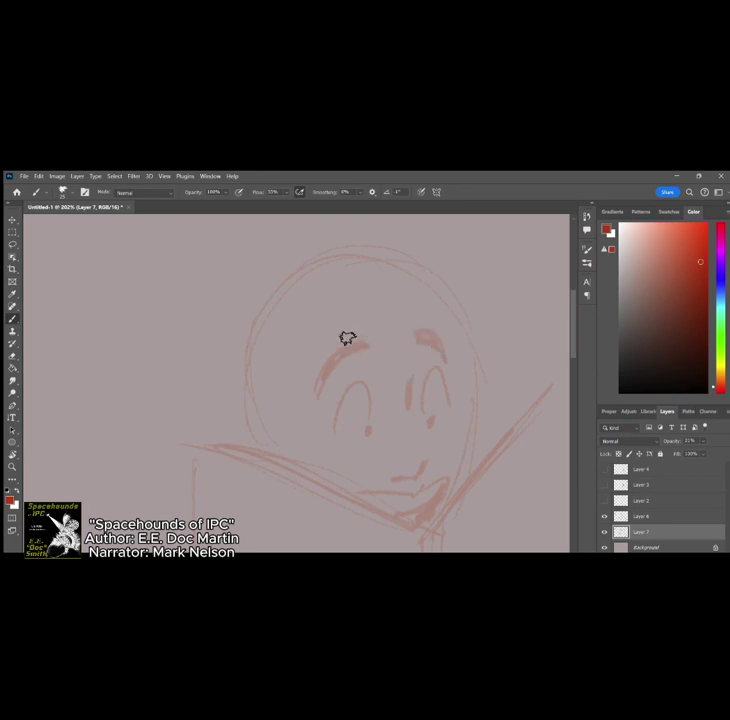
left_click_drag(263, 402, 230, 445)
scroll(427, 340, "down", 4)
scroll(427, 411, "up", 3)
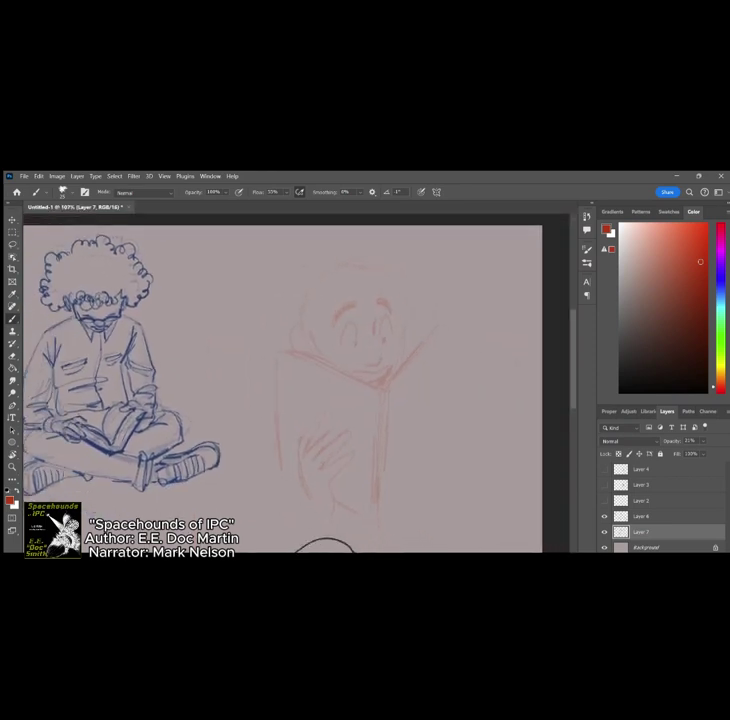
Step: Rough in the book's far cover edges and the second hand's fingers gripping its outer side
mouse_move(436, 428)
left_mouse_down()
mouse_move(406, 401)
mouse_move(395, 417)
mouse_move(424, 427)
left_mouse_up()
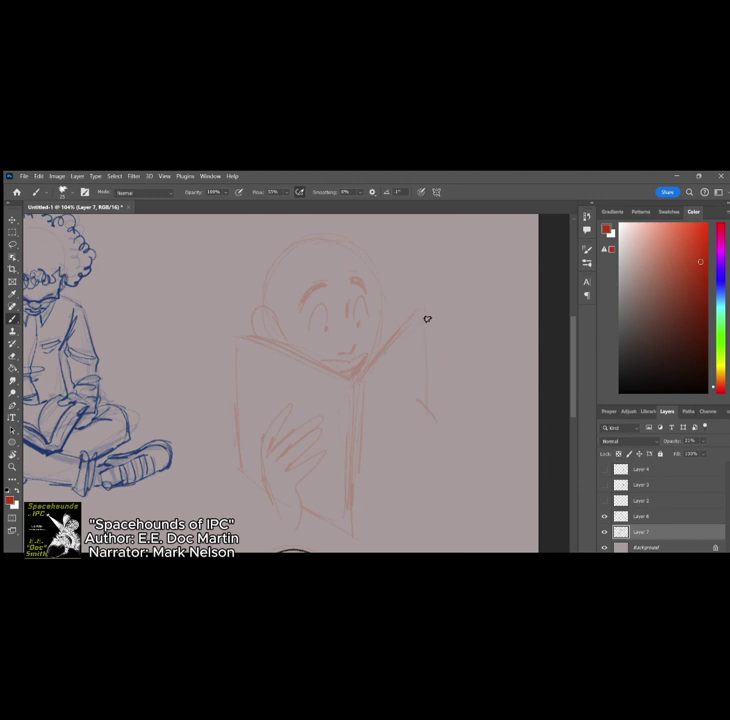
left_click_drag(427, 320, 414, 486)
left_click_drag(353, 532, 415, 473)
mouse_move(423, 327)
left_mouse_down()
mouse_move(420, 408)
mouse_move(446, 438)
mouse_move(416, 340)
mouse_move(425, 418)
mouse_move(415, 470)
mouse_move(444, 443)
mouse_move(419, 479)
mouse_move(413, 480)
mouse_move(428, 455)
mouse_move(385, 454)
left_mouse_up()
mouse_move(390, 460)
left_mouse_down()
mouse_move(427, 456)
mouse_move(428, 417)
mouse_move(412, 370)
mouse_move(429, 449)
mouse_move(428, 488)
left_mouse_up()
Step: Switch to Layer 6 with black and ink the second hand gripping the book's outer edge, from fingertips to wrist
left_click(643, 517)
left_click(660, 393)
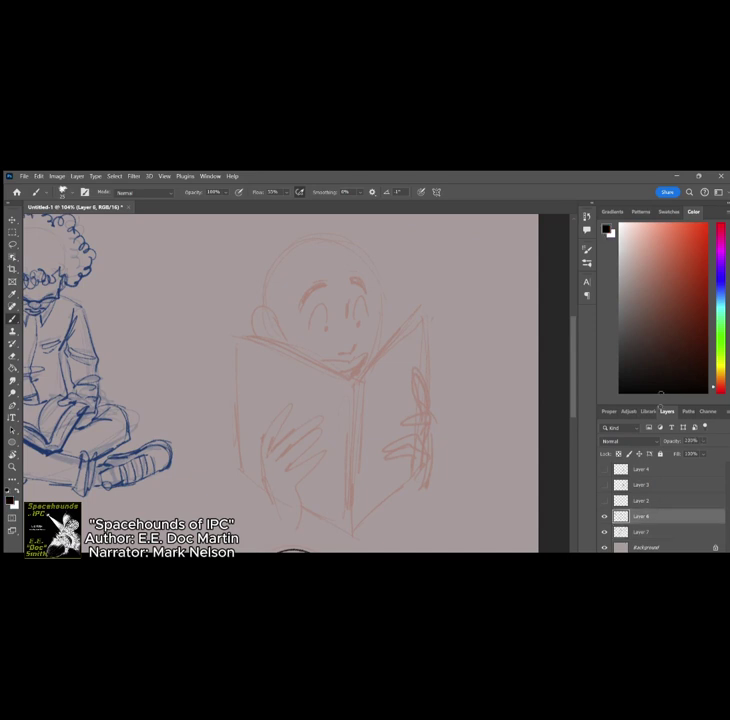
scroll(459, 449, "up", 4)
mouse_move(400, 525)
left_mouse_down()
mouse_move(395, 480)
mouse_move(404, 460)
mouse_move(362, 487)
mouse_move(410, 462)
mouse_move(418, 466)
mouse_move(395, 447)
mouse_move(349, 463)
left_mouse_up()
key("ctrl+z")
mouse_move(416, 459)
left_mouse_down()
mouse_move(371, 435)
mouse_move(370, 458)
mouse_move(422, 411)
mouse_move(388, 405)
mouse_move(411, 438)
mouse_move(407, 446)
left_mouse_up()
mouse_move(416, 402)
left_mouse_down()
mouse_move(402, 399)
mouse_move(418, 411)
mouse_move(413, 513)
left_mouse_up()
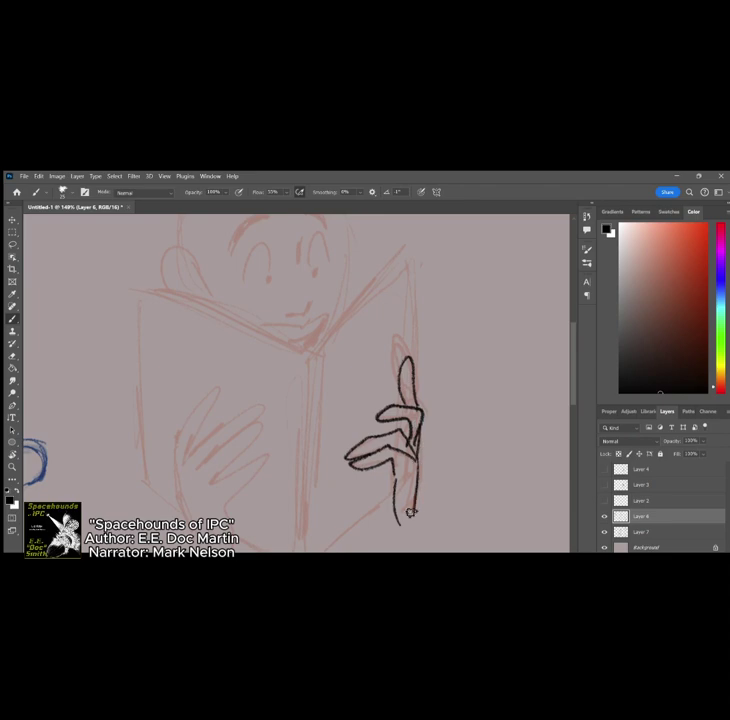
Step: Ink the open book's upper cover edges, outer side and central spine in black over the rough
mouse_move(412, 357)
left_mouse_down()
mouse_move(414, 282)
mouse_move(407, 293)
mouse_move(389, 291)
mouse_move(311, 358)
mouse_move(163, 298)
left_mouse_up()
scroll(390, 305, "down", 5)
scroll(386, 337, "up", 4)
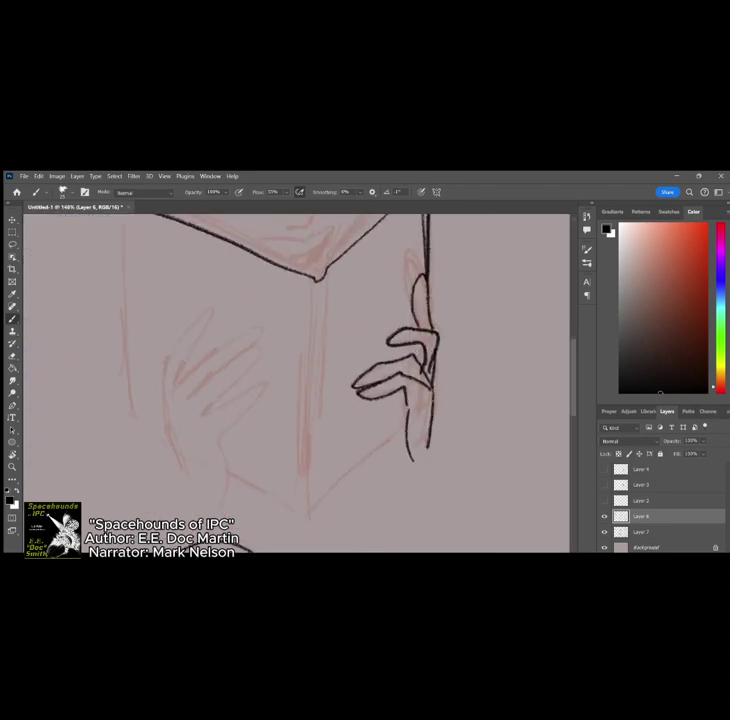
mouse_move(324, 281)
left_mouse_down()
mouse_move(317, 463)
mouse_move(309, 328)
mouse_move(306, 518)
left_mouse_up()
Step: Ink the first hand across the book's front cover, with long fingers, fingernails and wrist
mouse_move(216, 442)
left_mouse_down()
mouse_move(230, 505)
mouse_move(258, 392)
left_mouse_up()
mouse_move(191, 403)
left_mouse_down()
mouse_move(220, 377)
mouse_move(259, 355)
mouse_move(217, 362)
mouse_move(260, 346)
left_mouse_up()
mouse_move(168, 382)
left_mouse_down()
mouse_move(176, 335)
mouse_move(192, 362)
left_mouse_up()
left_click_drag(166, 398, 195, 493)
scroll(387, 542, "down", 2)
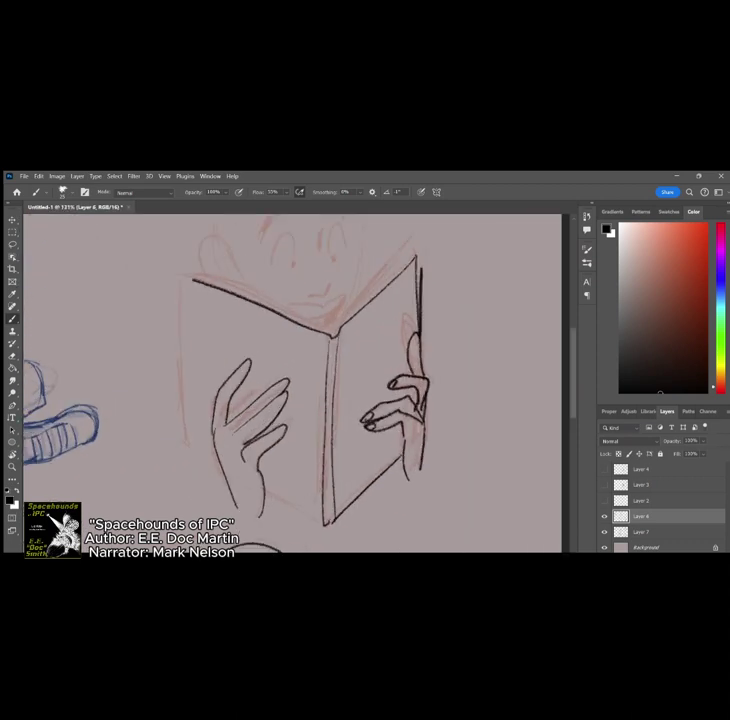
mouse_move(275, 428)
left_mouse_down()
mouse_move(284, 432)
mouse_move(286, 385)
left_mouse_up()
Step: Ink the near cover's outer side and lower edge, and double the line along the book's upper edges
mouse_move(184, 284)
left_mouse_down()
mouse_move(185, 344)
mouse_move(208, 459)
mouse_move(320, 518)
left_mouse_up()
scroll(320, 518, "down", 3)
scroll(400, 390, "up", 2)
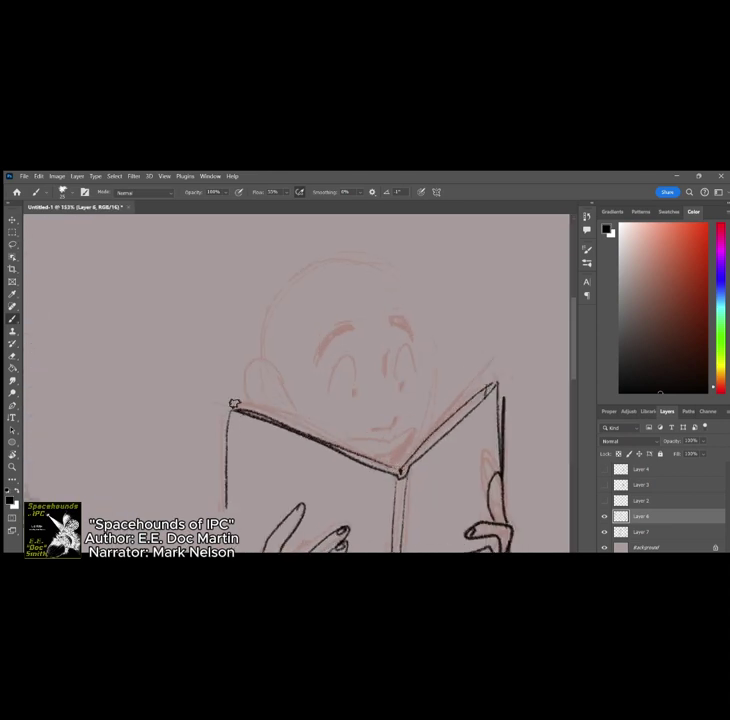
Step: Ink the reader's face with thick arched brows, tall eyes with dot pupils, a small nose and a filled open mouth
mouse_move(320, 360)
left_mouse_down()
mouse_move(354, 340)
mouse_move(408, 330)
left_mouse_up()
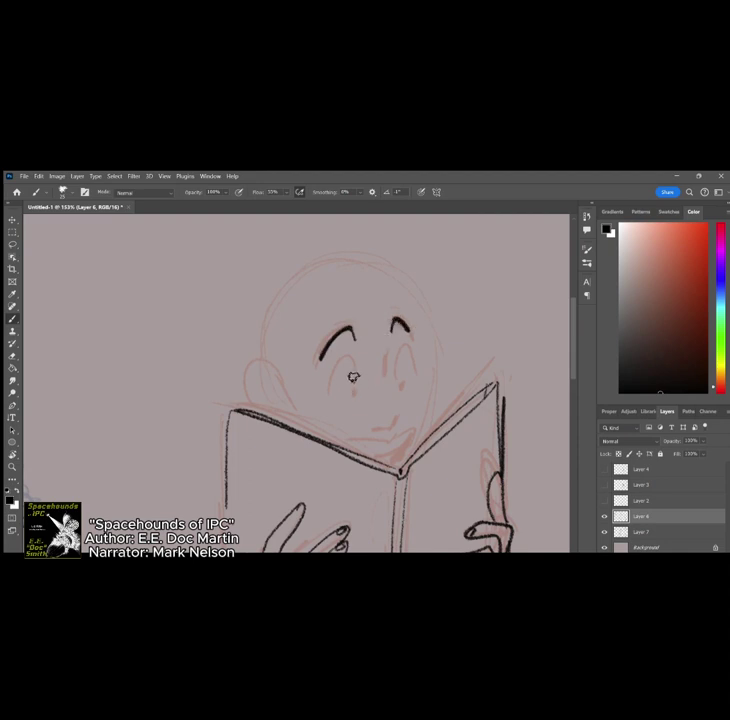
left_click_drag(345, 352, 337, 390)
left_click_drag(396, 370, 409, 378)
left_click(401, 385)
left_click_drag(376, 423, 398, 430)
mouse_move(347, 443)
left_mouse_down()
mouse_move(395, 437)
mouse_move(407, 449)
mouse_move(385, 440)
mouse_move(396, 446)
mouse_move(380, 452)
mouse_move(401, 426)
left_mouse_up()
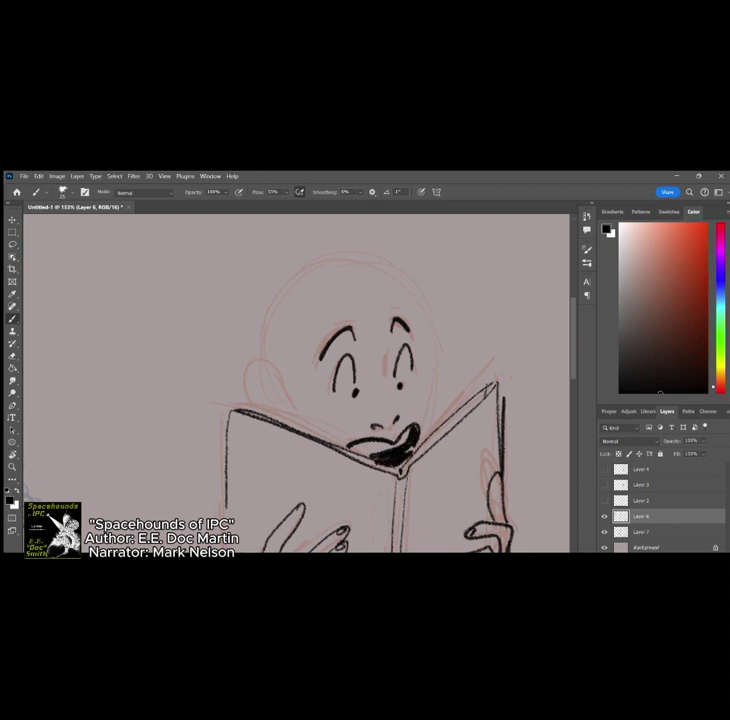
Step: Ink the reader's ear with its inner folds, the cheek contour, the rounded skull and the hairline
mouse_move(264, 358)
left_mouse_down()
mouse_move(290, 410)
mouse_move(256, 378)
mouse_move(266, 400)
left_mouse_up()
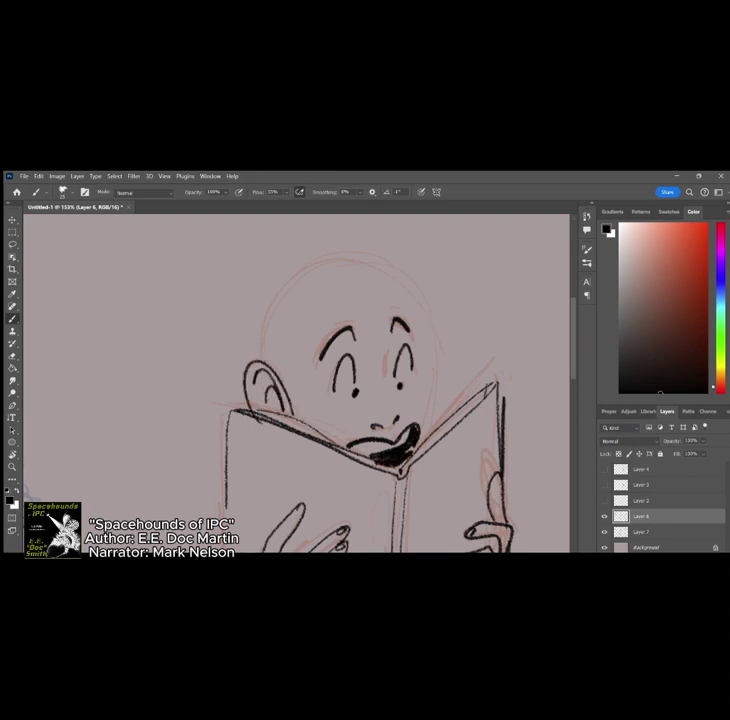
left_click_drag(421, 310, 437, 400)
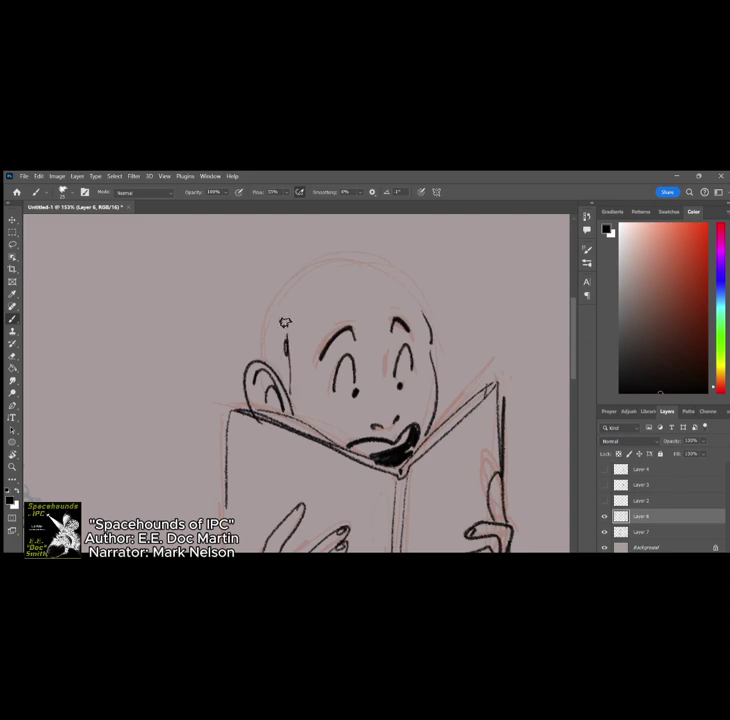
mouse_move(419, 306)
left_mouse_down()
mouse_move(256, 306)
mouse_move(262, 360)
left_mouse_up()
scroll(444, 310, "down", 10)
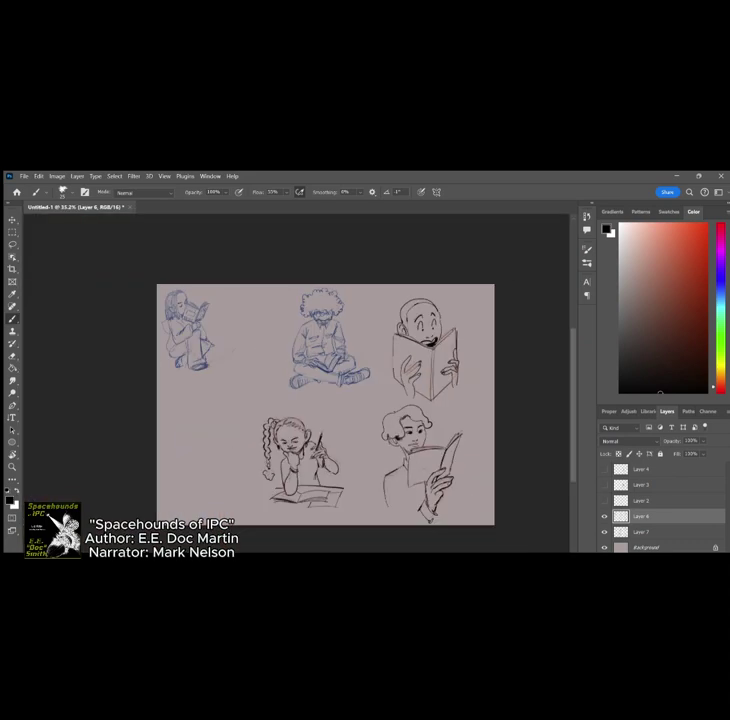
Step: Add cheek marks to the reader's face and small accent strokes in the space beside the head
scroll(464, 334, "up", 8)
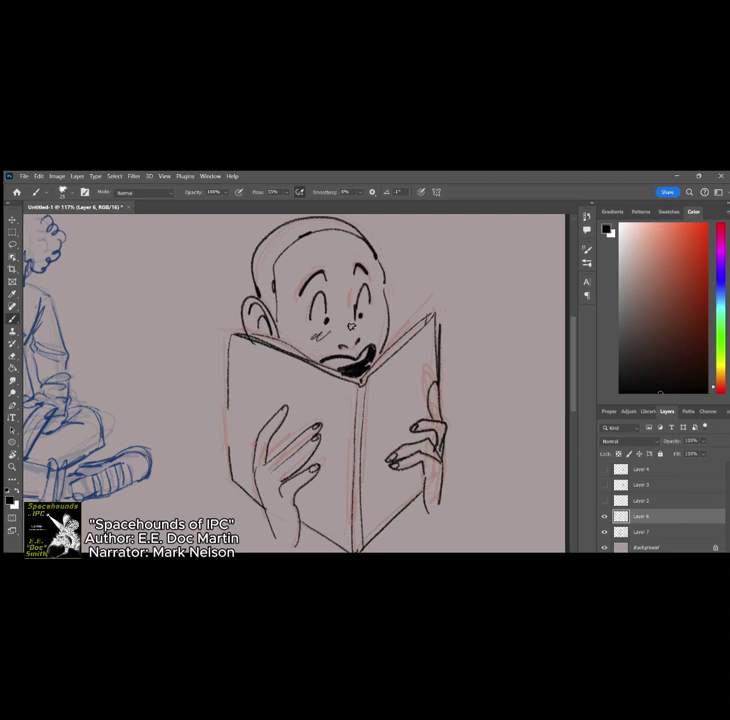
scroll(440, 355, "down", 5)
left_click_drag(418, 267, 430, 260)
left_click_drag(418, 274, 432, 269)
left_click_drag(424, 277, 437, 281)
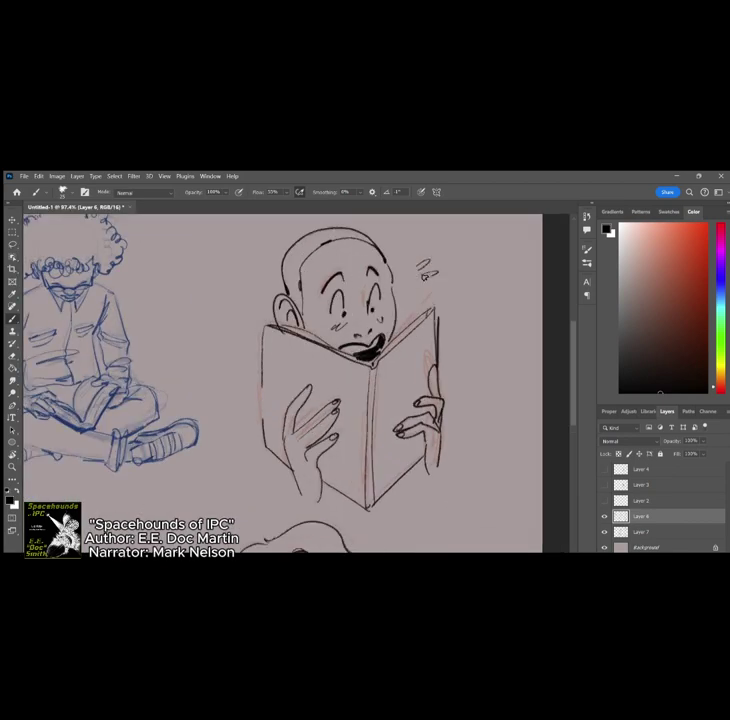
scroll(441, 333, "down", 10)
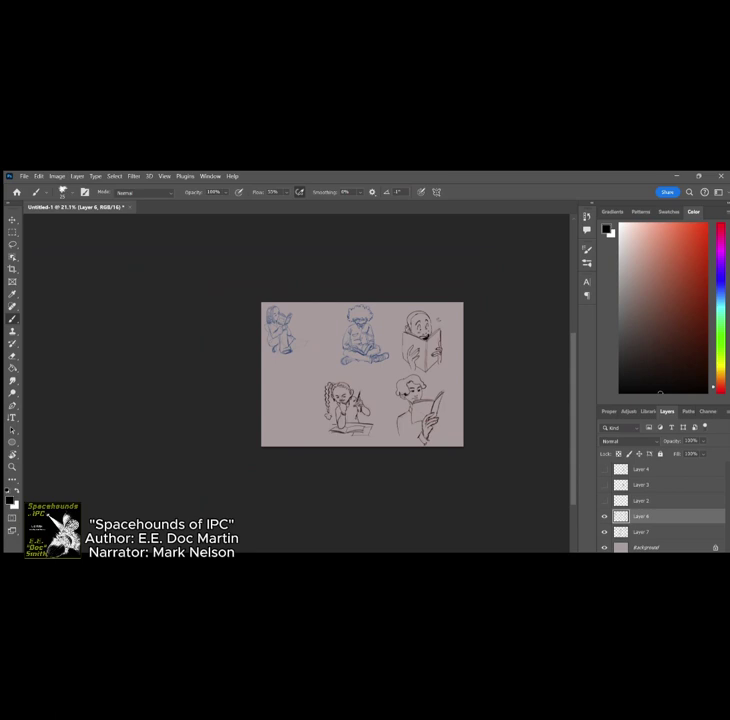
Step: Switch to Layer 7 with red and rough in a small seated reader with knees bent, one leg extended and an open book
left_click(660, 532)
left_click(700, 277)
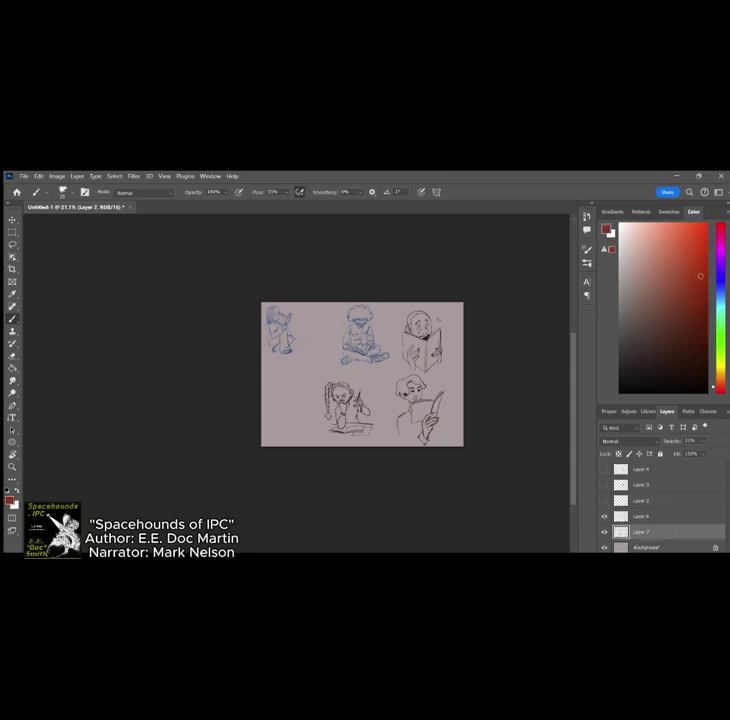
scroll(282, 380, "up", 4)
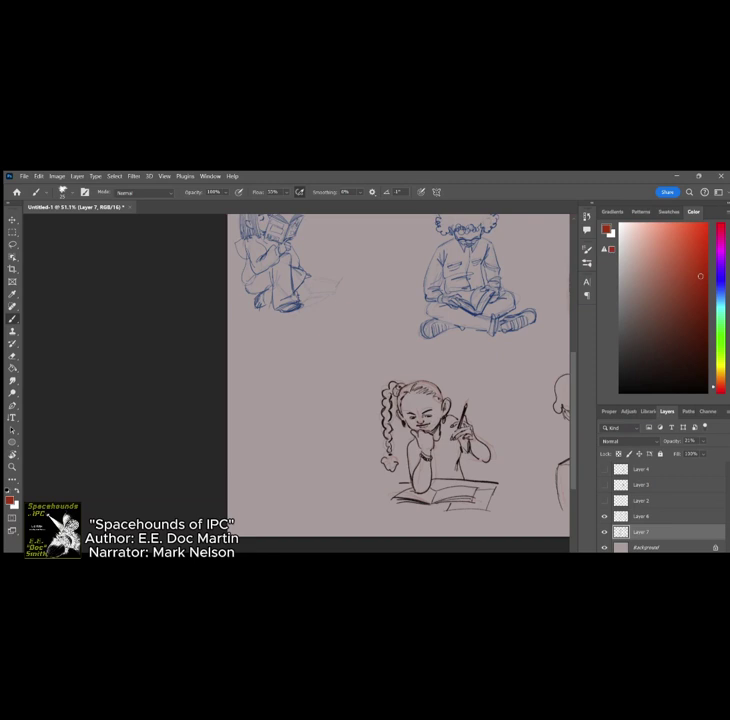
scroll(322, 382, "up", 4)
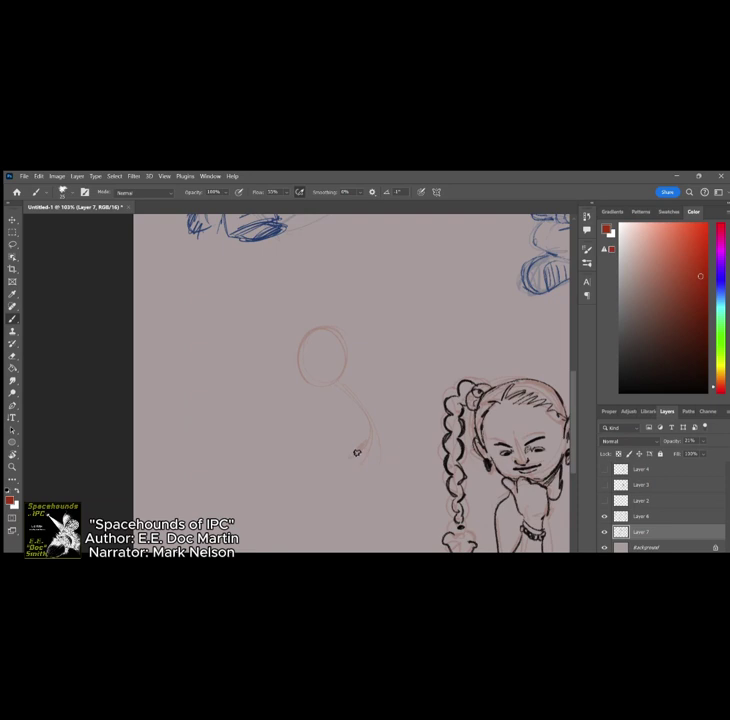
left_click_drag(229, 491, 185, 473)
left_click_drag(274, 419, 314, 451)
left_click_drag(331, 387, 354, 444)
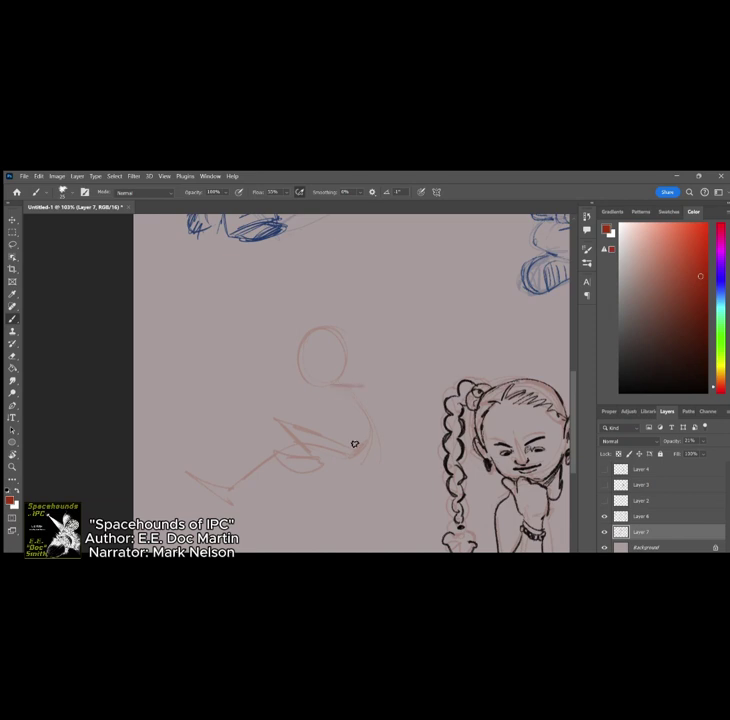
mouse_move(372, 400)
left_mouse_down()
mouse_move(366, 455)
mouse_move(319, 434)
left_mouse_up()
left_click_drag(274, 394, 285, 397)
Step: Switch to Layer 6 with black and ink the small reader's face in profile, with forehead, eye, nose, mouth and chin
left_click(655, 516)
scroll(341, 328, "up", 4)
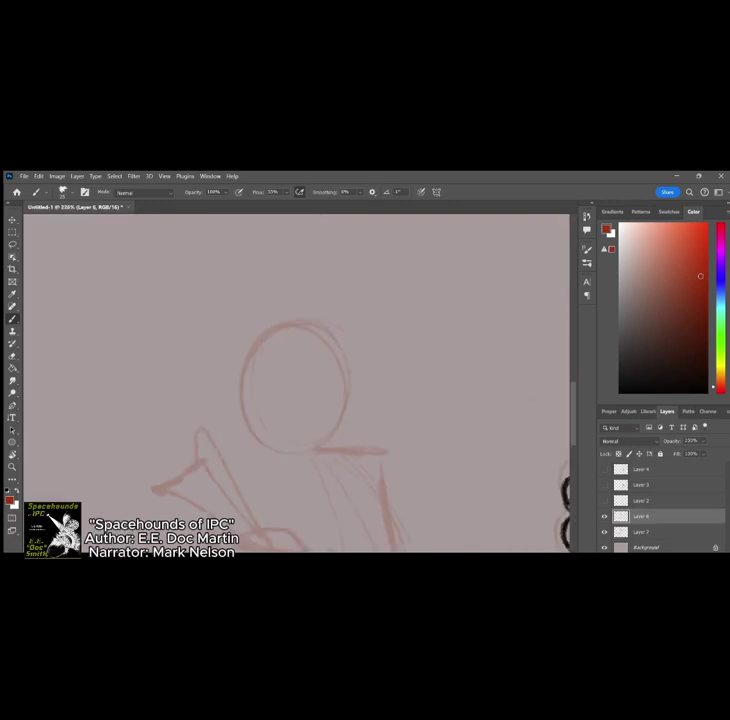
left_click_drag(252, 351, 248, 395)
left_click(669, 391)
mouse_move(253, 352)
left_mouse_down()
mouse_move(250, 391)
mouse_move(260, 437)
mouse_move(303, 443)
left_mouse_up()
left_click_drag(267, 389, 284, 433)
left_click_drag(257, 391, 287, 395)
scroll(350, 336, "down", 4)
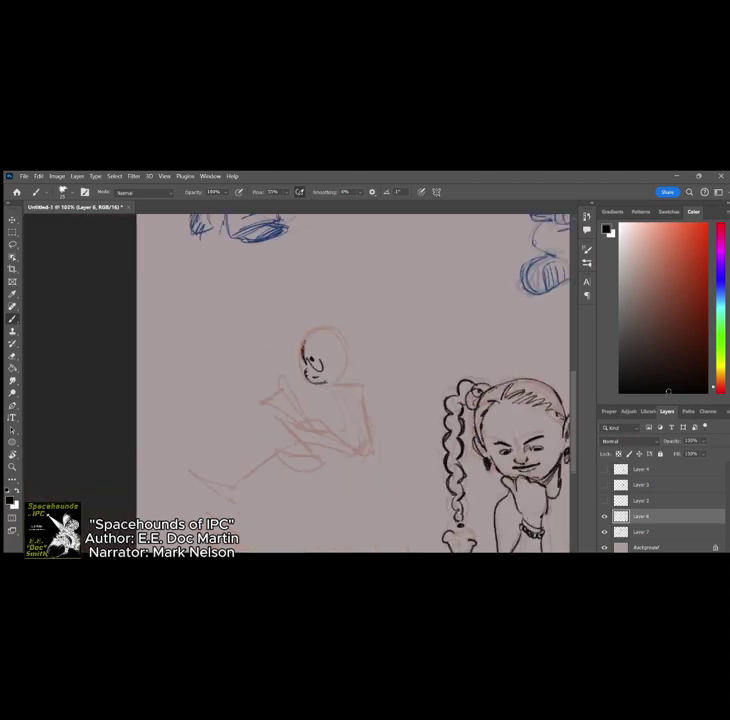
Step: Ink a full head of curly hair around the small reader's face with a scalloped outline
scroll(358, 370, "up", 5)
mouse_move(228, 290)
left_mouse_down()
mouse_move(246, 281)
mouse_move(265, 332)
left_mouse_up()
mouse_move(263, 347)
left_mouse_down()
mouse_move(270, 396)
mouse_move(325, 379)
left_mouse_up()
mouse_move(250, 262)
left_mouse_down()
mouse_move(296, 248)
mouse_move(367, 265)
mouse_move(393, 324)
mouse_move(322, 398)
left_mouse_up()
scroll(250, 345, "down", 4)
scroll(200, 370, "up", 4)
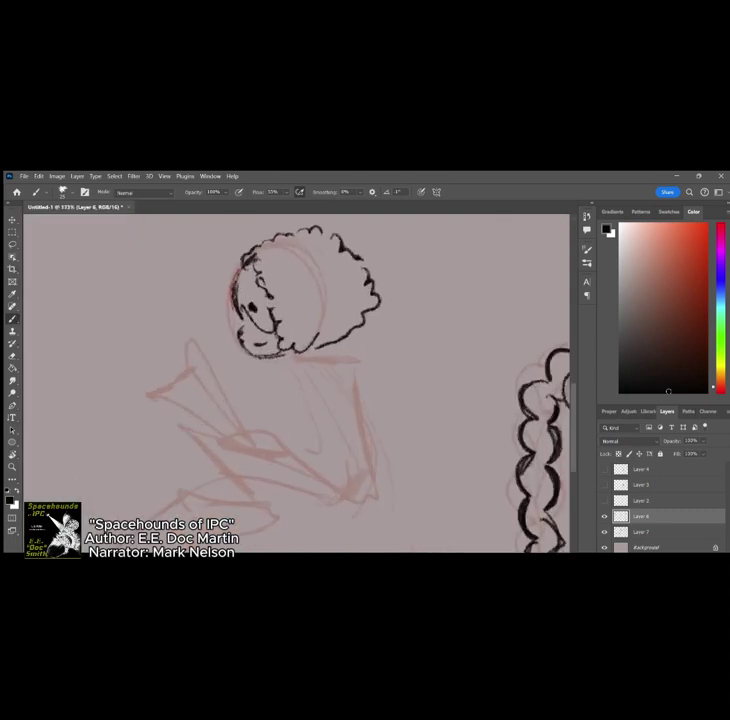
Step: Ink the small reader's neck, rounded back, arms and hands holding the open book
mouse_move(302, 450)
left_mouse_down()
mouse_move(271, 472)
mouse_move(323, 482)
mouse_move(316, 483)
mouse_move(330, 457)
mouse_move(408, 475)
mouse_move(425, 469)
mouse_move(430, 379)
mouse_move(453, 438)
mouse_move(342, 492)
mouse_move(448, 513)
mouse_move(424, 367)
mouse_move(340, 355)
left_mouse_up()
mouse_move(258, 446)
left_mouse_down()
mouse_move(162, 403)
mouse_move(217, 375)
left_mouse_up()
mouse_move(217, 375)
left_mouse_down()
mouse_move(262, 430)
mouse_move(365, 371)
mouse_move(355, 393)
mouse_move(365, 456)
mouse_move(283, 431)
left_mouse_up()
left_click_drag(351, 364, 337, 452)
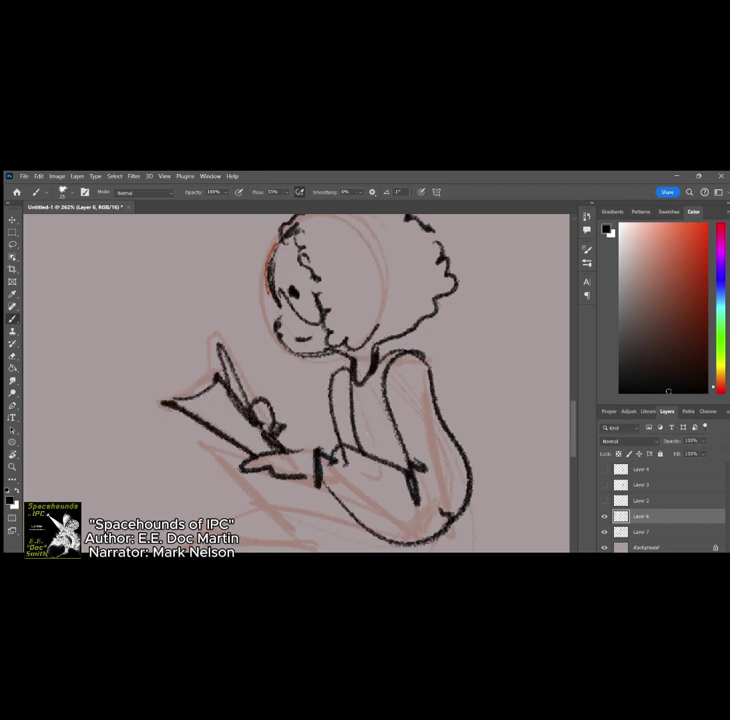
scroll(338, 450, "down", 2)
Step: Ink the small reader's bent leg and the crossed foot's shoe with a thick sole and bands across it
left_click_drag(333, 530, 346, 474)
mouse_move(288, 469)
left_mouse_down()
mouse_move(342, 479)
mouse_move(318, 437)
mouse_move(279, 410)
left_mouse_up()
left_click_drag(288, 468, 250, 381)
mouse_move(290, 469)
left_mouse_down()
mouse_move(261, 466)
mouse_move(239, 478)
mouse_move(298, 513)
left_mouse_up()
mouse_move(238, 467)
left_mouse_down()
mouse_move(291, 509)
mouse_move(315, 463)
mouse_move(339, 495)
left_mouse_up()
mouse_move(316, 470)
left_mouse_down()
mouse_move(308, 507)
mouse_move(288, 506)
left_mouse_up()
left_click_drag(264, 472, 259, 495)
scroll(405, 436, "down", 4)
Step: Ink the extended leg with its wide trouser cuff and begin the ankle and top of the shoe
left_click_drag(424, 434, 396, 435)
mouse_move(353, 417)
left_mouse_down()
mouse_move(302, 446)
mouse_move(320, 479)
left_mouse_up()
left_click_drag(319, 440, 331, 470)
left_click_drag(320, 480, 340, 466)
scroll(344, 461, "up", 5)
left_click_drag(229, 450, 203, 474)
left_click_drag(253, 494, 228, 510)
left_click_drag(204, 473, 163, 460)
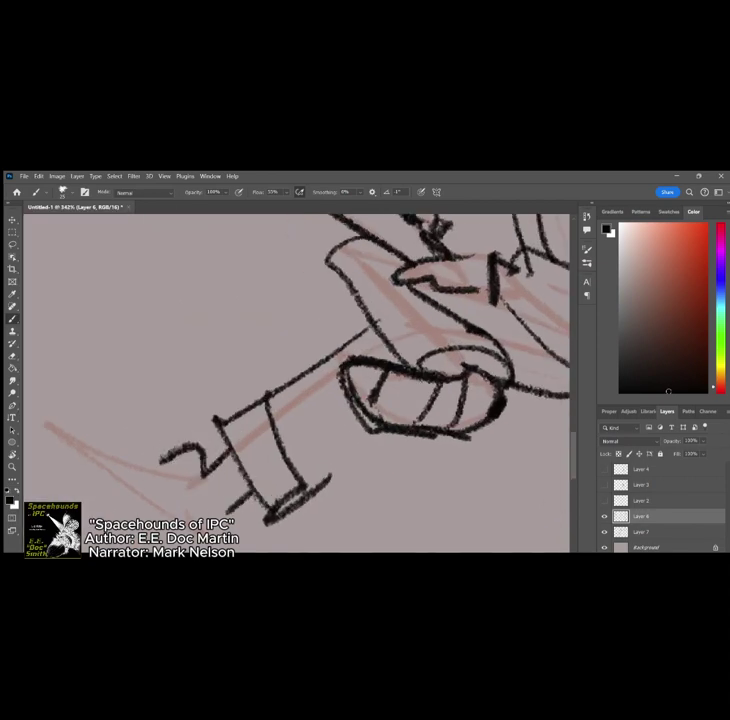
Step: Ink the extended foot's shoe with a pointed toe, laces and a sole line
scroll(472, 494, "down", 3)
mouse_move(296, 474)
left_mouse_down()
mouse_move(229, 453)
mouse_move(250, 490)
mouse_move(325, 515)
mouse_move(318, 484)
left_mouse_up()
left_click_drag(290, 450, 312, 472)
mouse_move(254, 461)
left_mouse_down()
mouse_move(248, 468)
mouse_move(294, 483)
mouse_move(244, 460)
mouse_move(303, 495)
mouse_move(267, 523)
mouse_move(267, 510)
mouse_move(243, 544)
left_mouse_up()
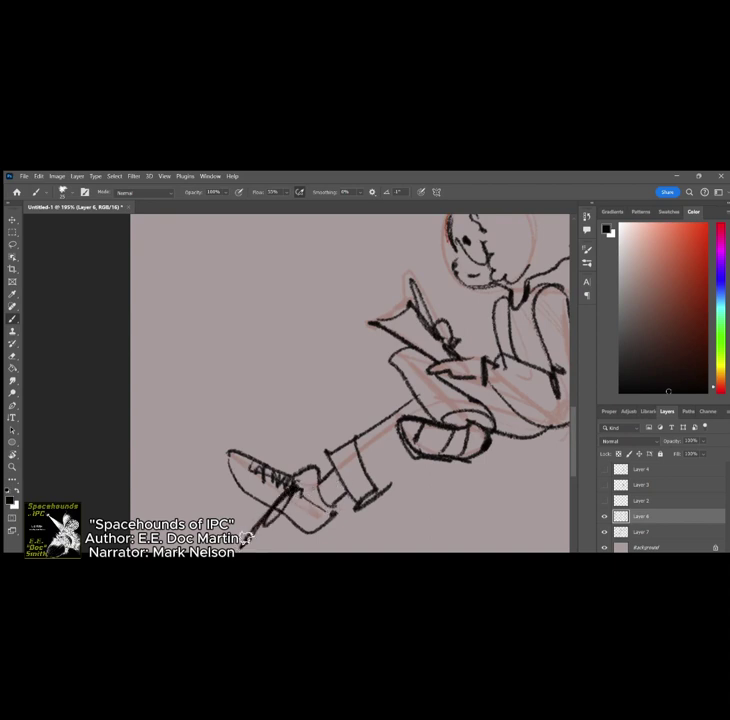
mouse_move(222, 463)
left_mouse_down()
mouse_move(226, 478)
mouse_move(294, 514)
mouse_move(278, 528)
left_mouse_up()
scroll(362, 426, "down", 5)
scroll(370, 435, "up", 5)
scroll(375, 438, "down", 5)
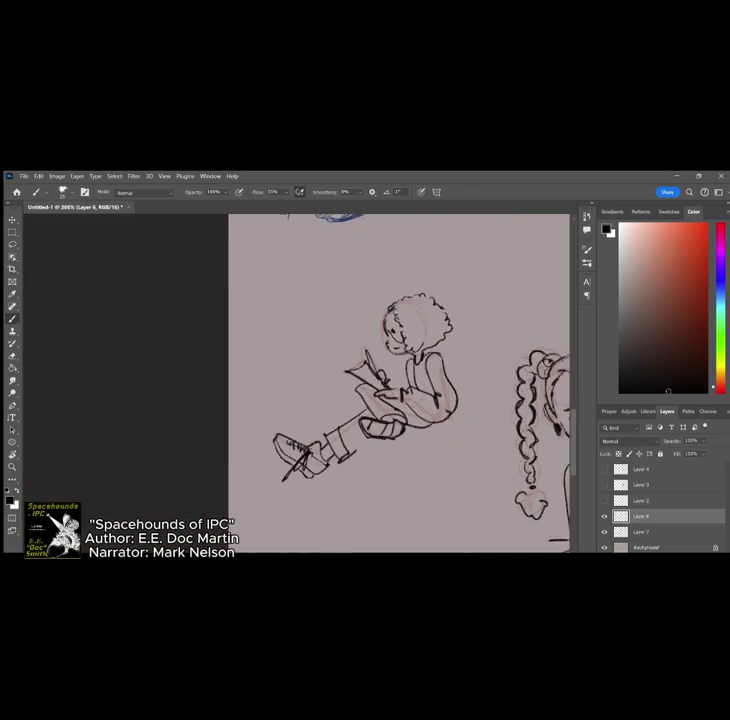
Step: Add ribbing lines to the sock between the extended leg's cuff and shoe
scroll(382, 444, "up", 8)
mouse_move(210, 483)
left_mouse_down()
mouse_move(216, 492)
mouse_move(242, 462)
left_mouse_up()
scroll(465, 395, "down", 5)
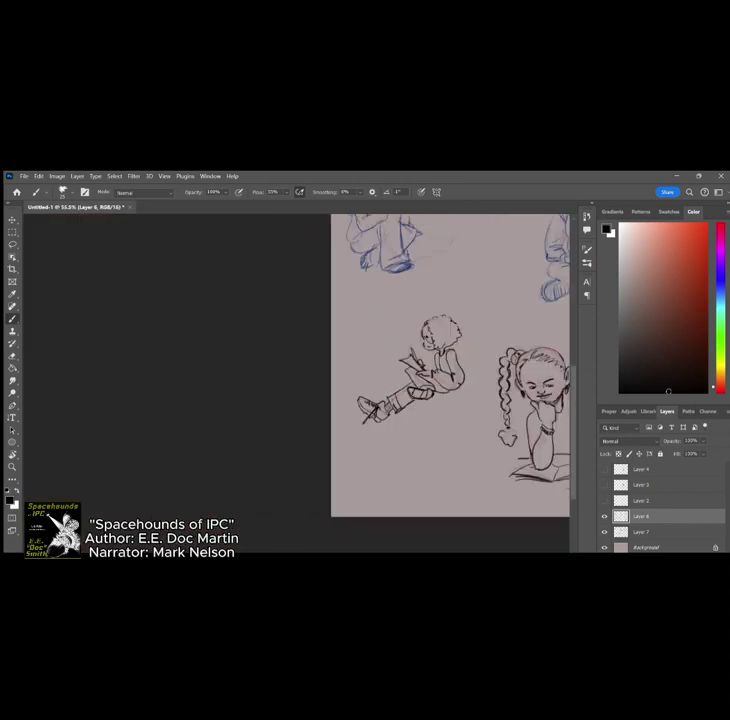
scroll(465, 395, "up", 3)
scroll(463, 385, "up", 1)
left_click_drag(251, 453, 217, 485)
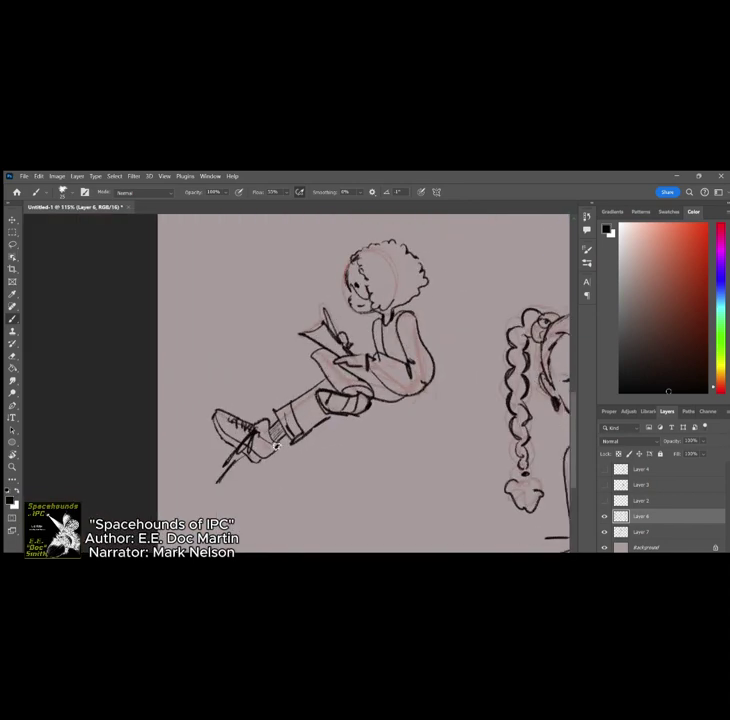
Step: Add a short ground line behind the small reader and long curved background lines rising behind the head
left_click_drag(437, 380, 472, 397)
scroll(412, 470, "down", 3)
scroll(412, 385, "up", 1)
left_click_drag(358, 276, 381, 345)
left_click_drag(388, 309, 402, 390)
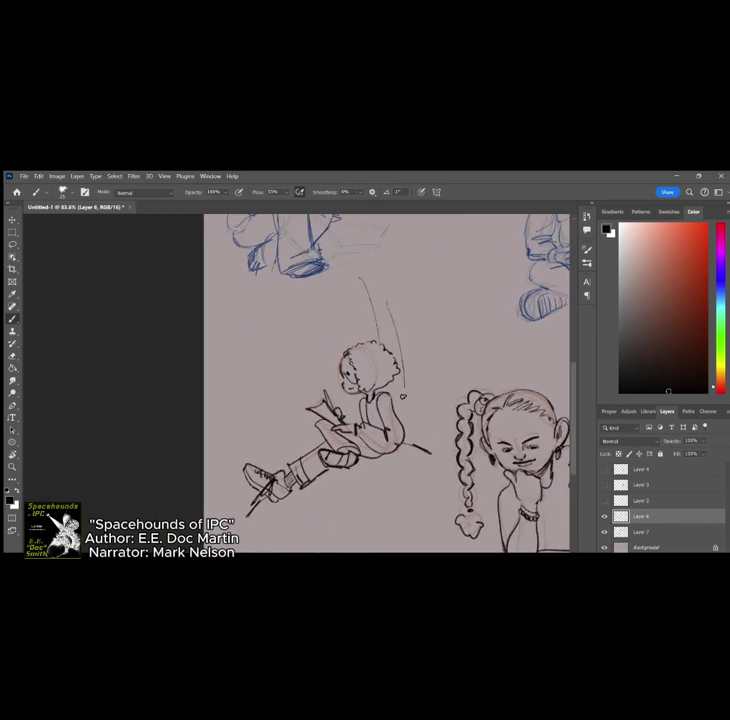
left_click_drag(409, 339, 413, 388)
scroll(400, 360, "down", 5)
scroll(424, 357, "right", 3)
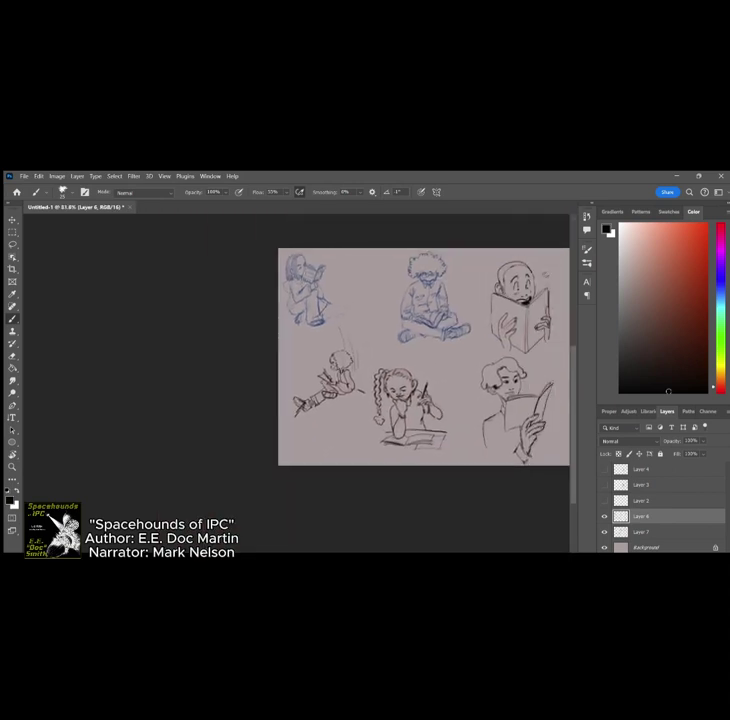